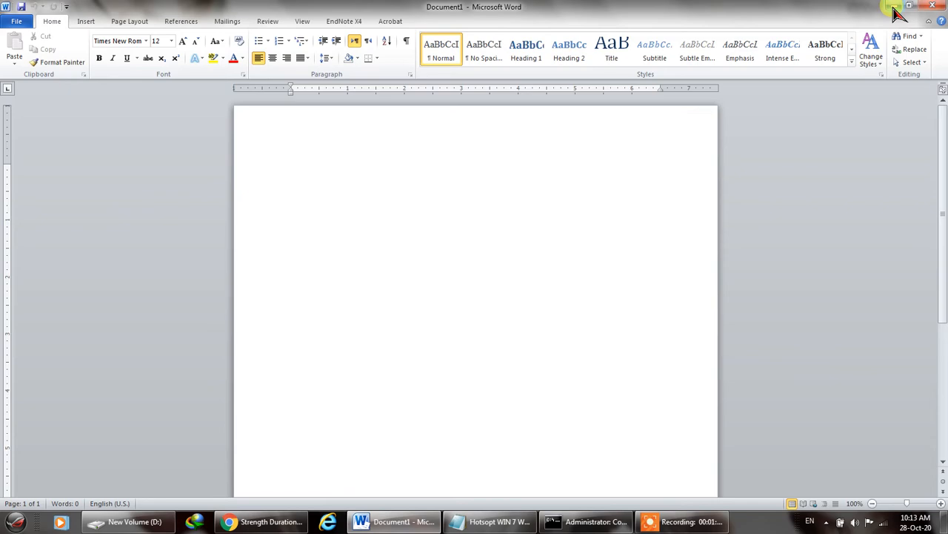
Save the blank document to the Desktop as 'Practice Session for MS Word 2010.docx' in Word Document format.
{"action": "left_click", "coordinate": [894, 10]}
{"action": "left_click", "coordinate": [415, 523]}
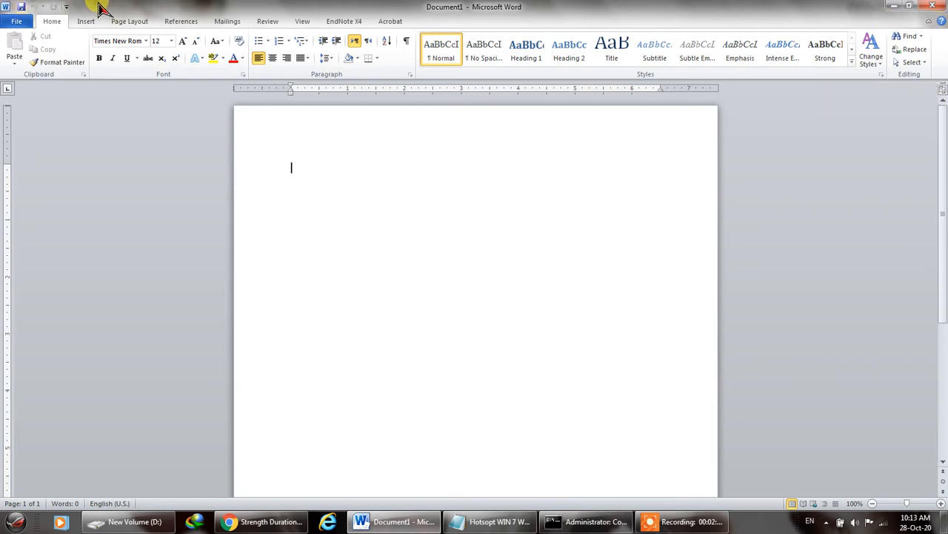
{"action": "left_click", "coordinate": [22, 8]}
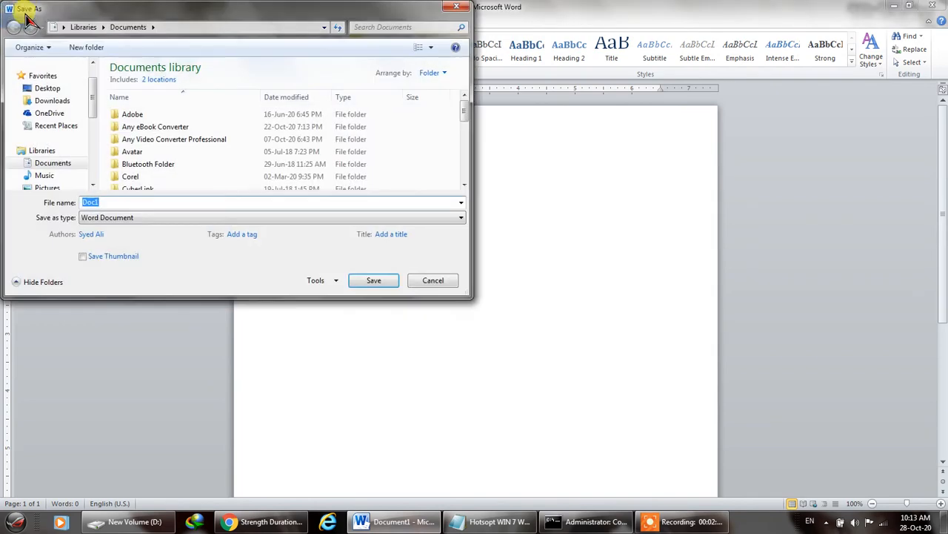
{"action": "left_click", "coordinate": [30, 89]}
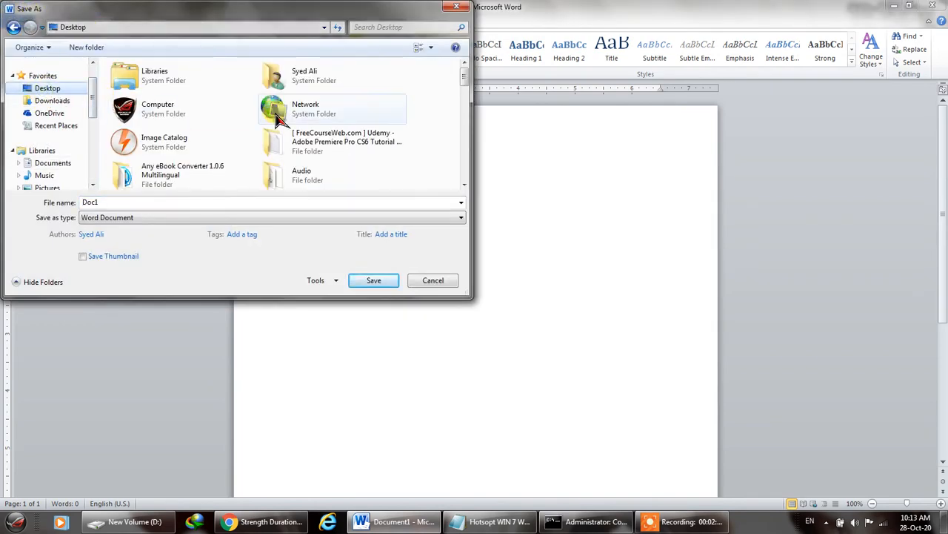
{"action": "double_click", "coordinate": [107, 201]}
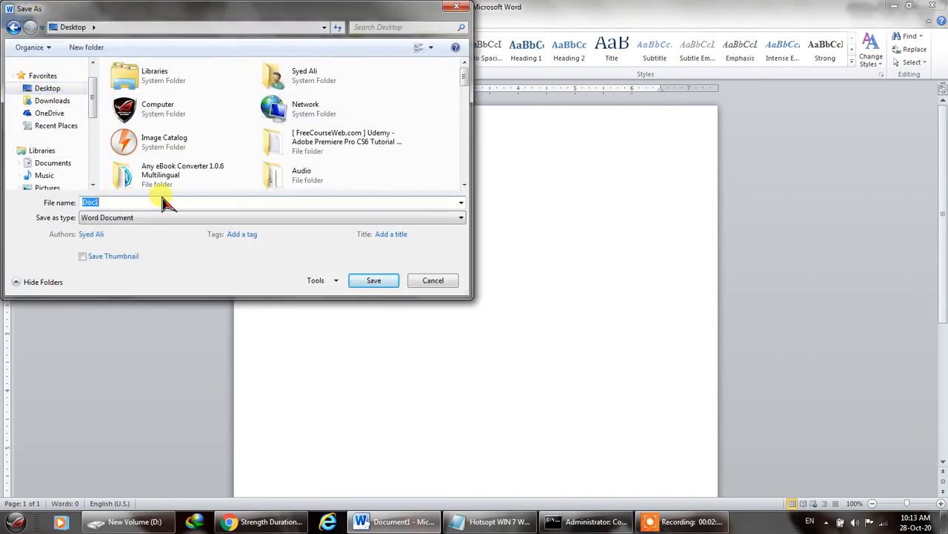
{"action": "type", "text": "Pract"}
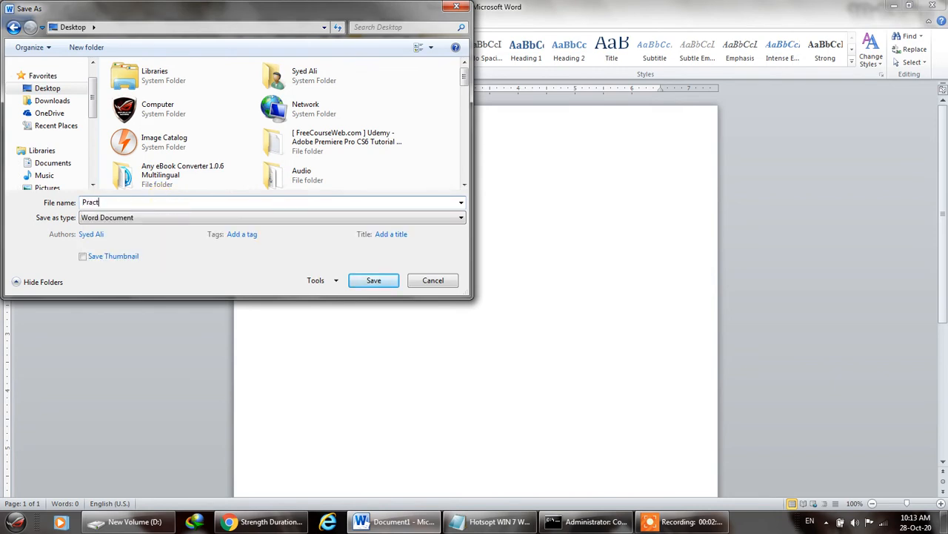
{"action": "type", "text": "ice Session for MS Word 2010"}
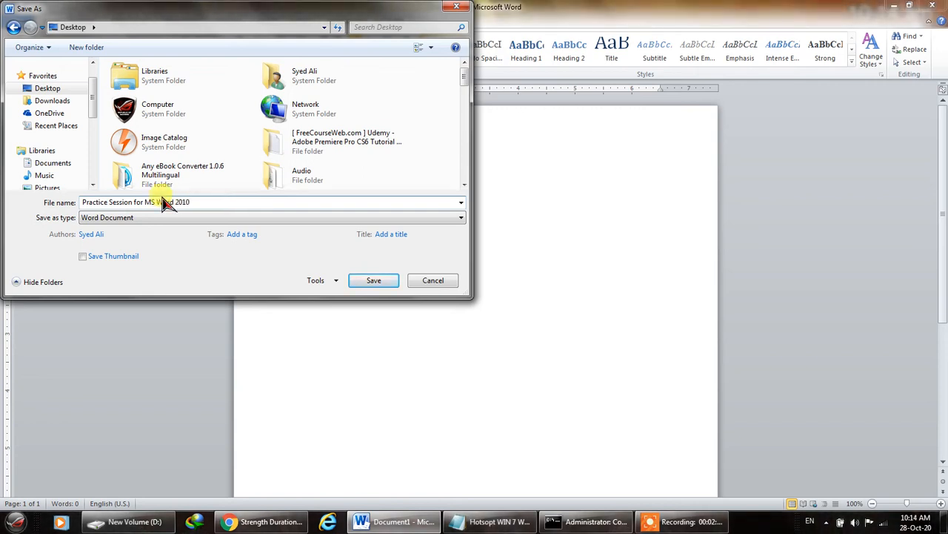
{"action": "left_click", "coordinate": [428, 220]}
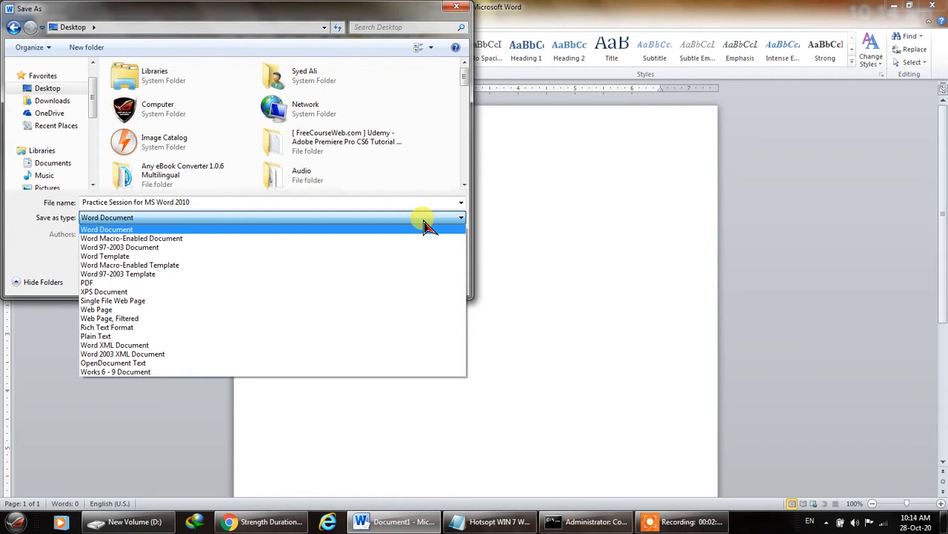
{"action": "left_click", "coordinate": [111, 229]}
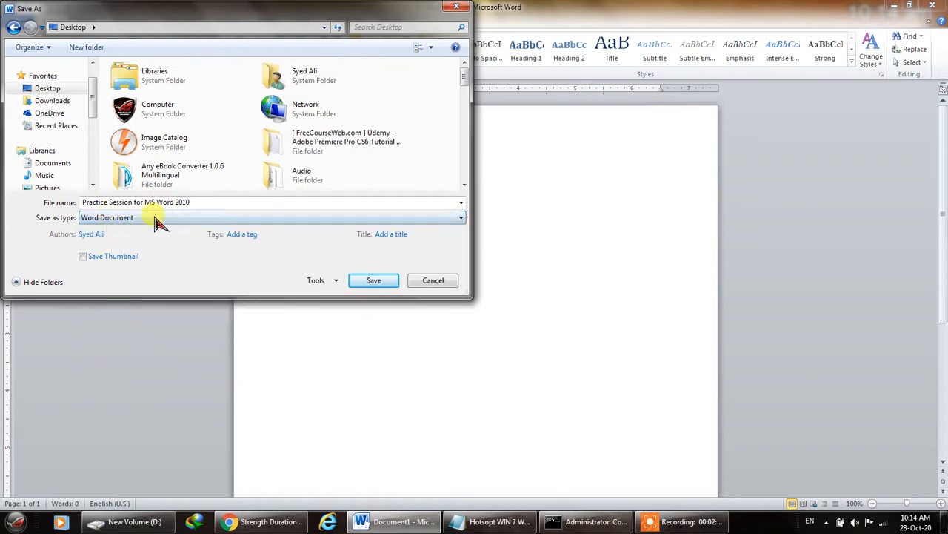
{"action": "left_click", "coordinate": [380, 286]}
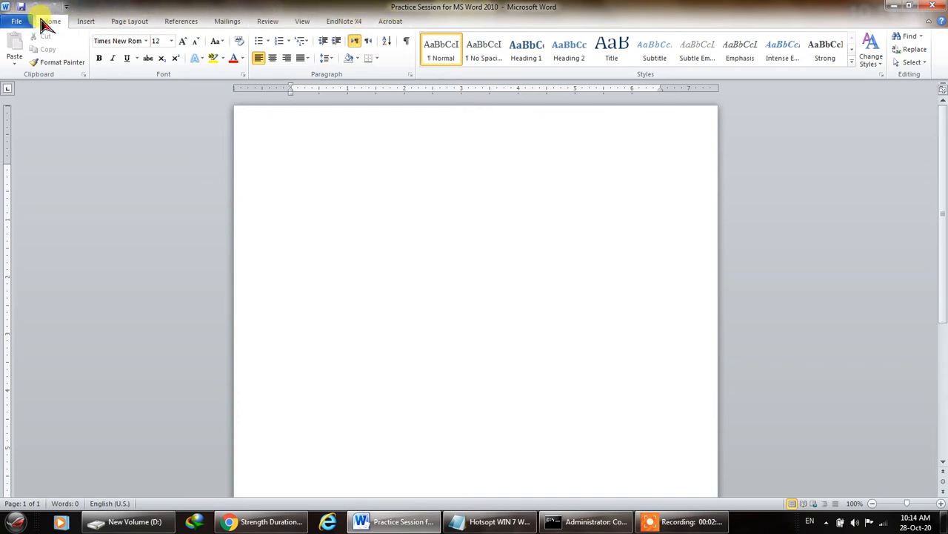
{"action": "left_click", "coordinate": [18, 22]}
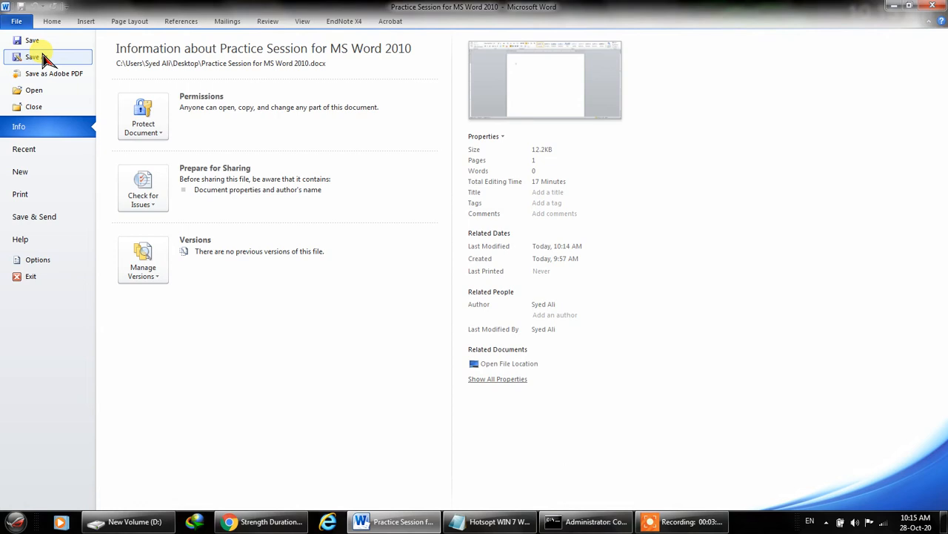
Check the Desktop save location and format list in Save As, cancel, and return to File Info.
{"action": "left_click", "coordinate": [32, 57]}
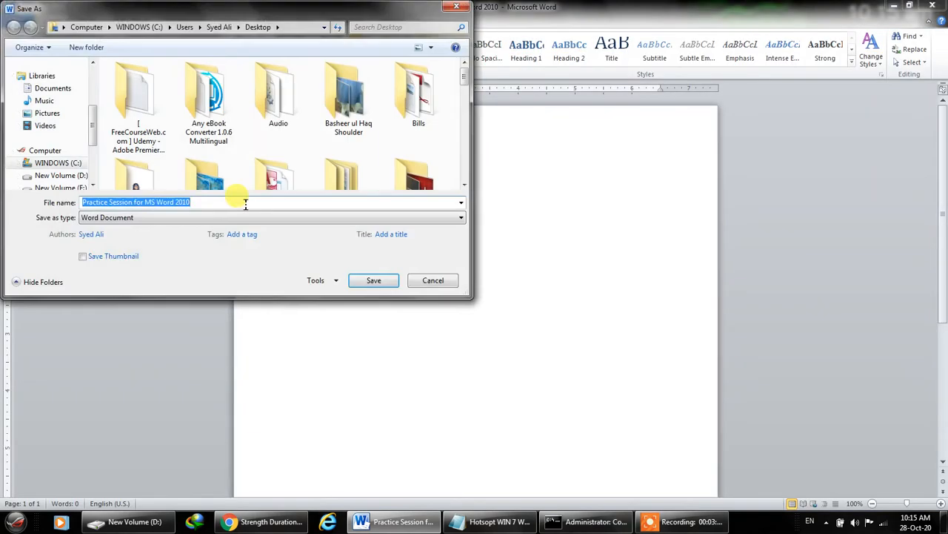
{"action": "left_click_drag", "start_coordinate": [96, 133], "coordinate": [95, 74]}
{"action": "left_click", "coordinate": [46, 118]}
{"action": "left_click", "coordinate": [339, 218]}
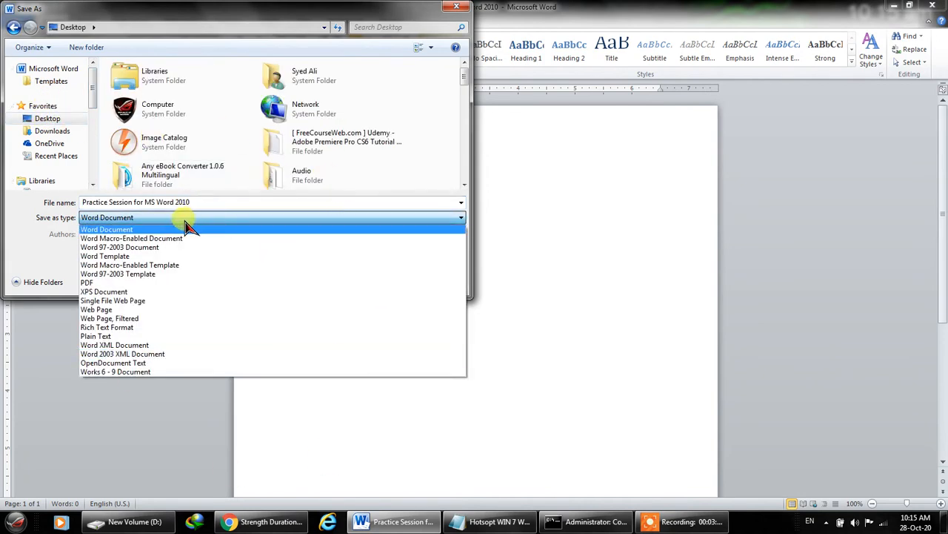
{"action": "key", "text": "Escape"}
{"action": "key", "text": "Escape"}
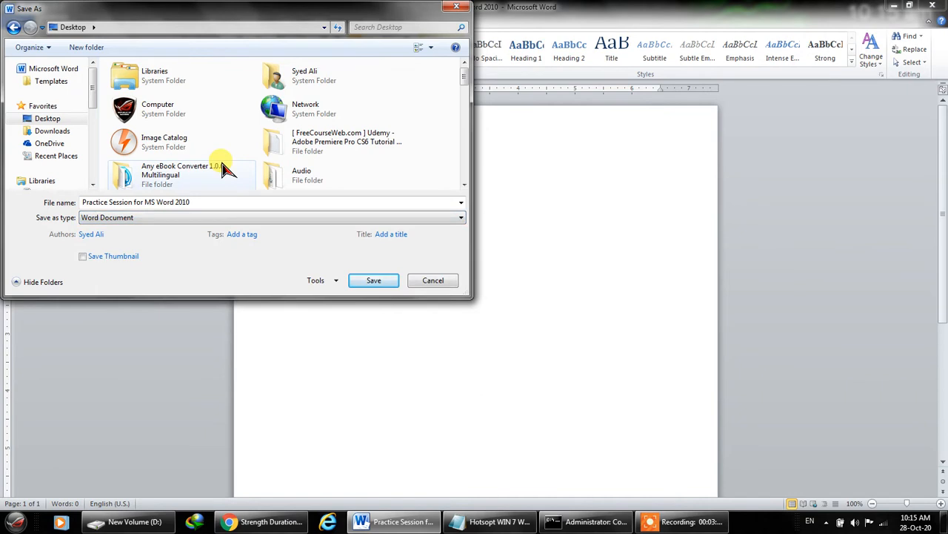
{"action": "left_click", "coordinate": [18, 24]}
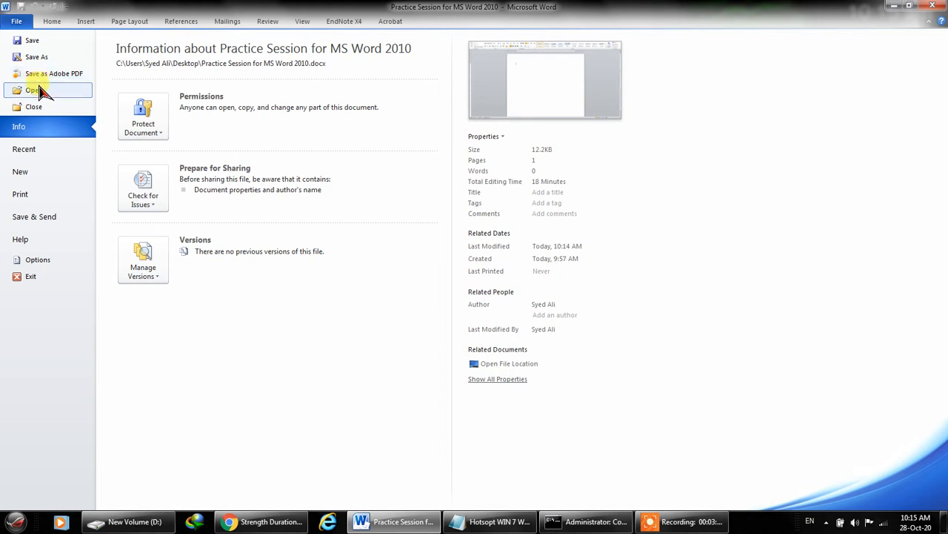
Glance at the Recent list, then show the New page's template gallery.
{"action": "left_click", "coordinate": [25, 150]}
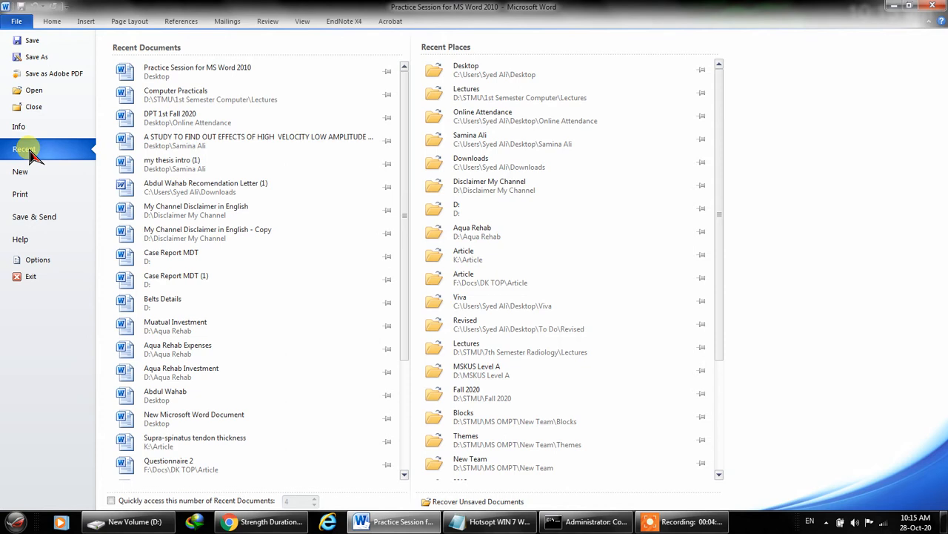
{"action": "left_click", "coordinate": [33, 180]}
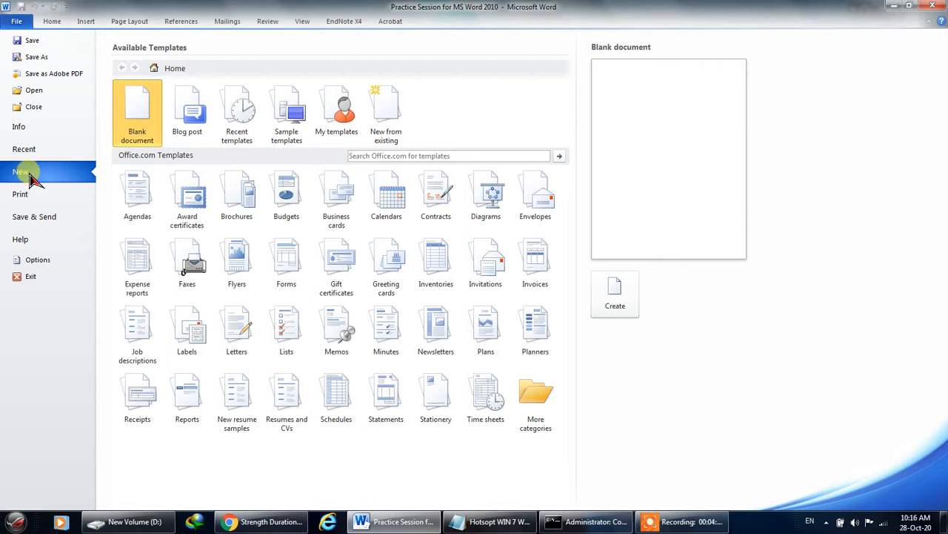
Download the Event flyer (Summer) template from Office.com Announcements as new Document2.
{"action": "left_click", "coordinate": [202, 211]}
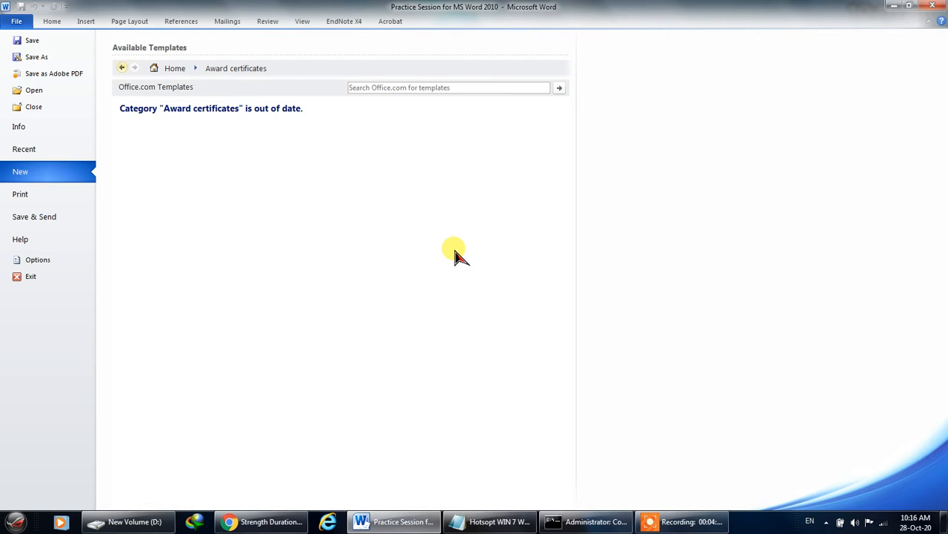
{"action": "left_click", "coordinate": [160, 204]}
{"action": "left_click", "coordinate": [332, 163]}
{"action": "left_click", "coordinate": [636, 317]}
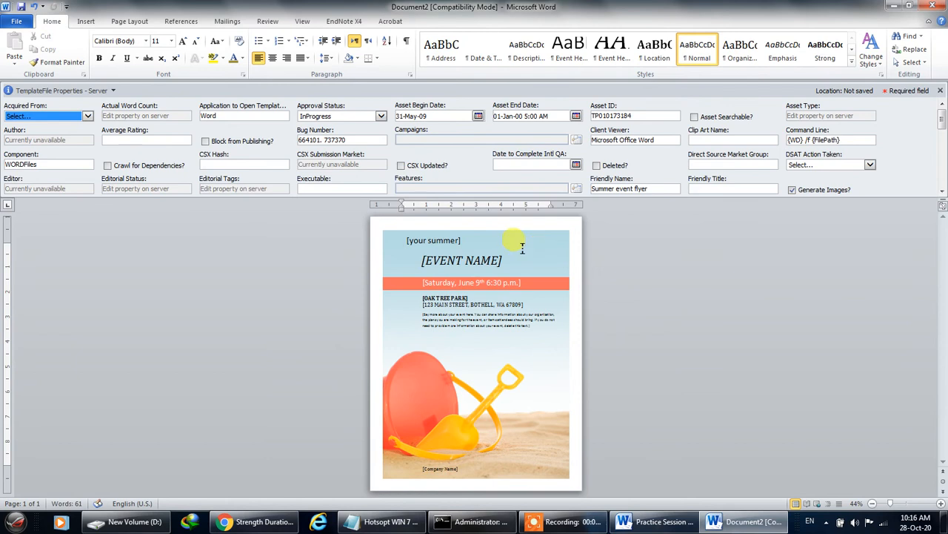
Close the flyer's Document Information Panel, undo the last change, and create blank Document3.
{"action": "left_click", "coordinate": [939, 91]}
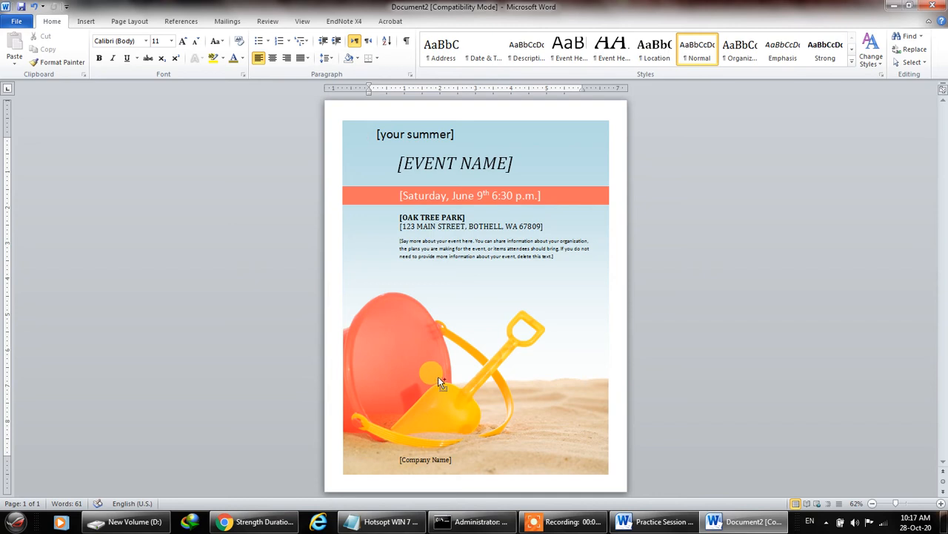
{"action": "key", "text": "ctrl+z"}
{"action": "key", "text": "ctrl+n"}
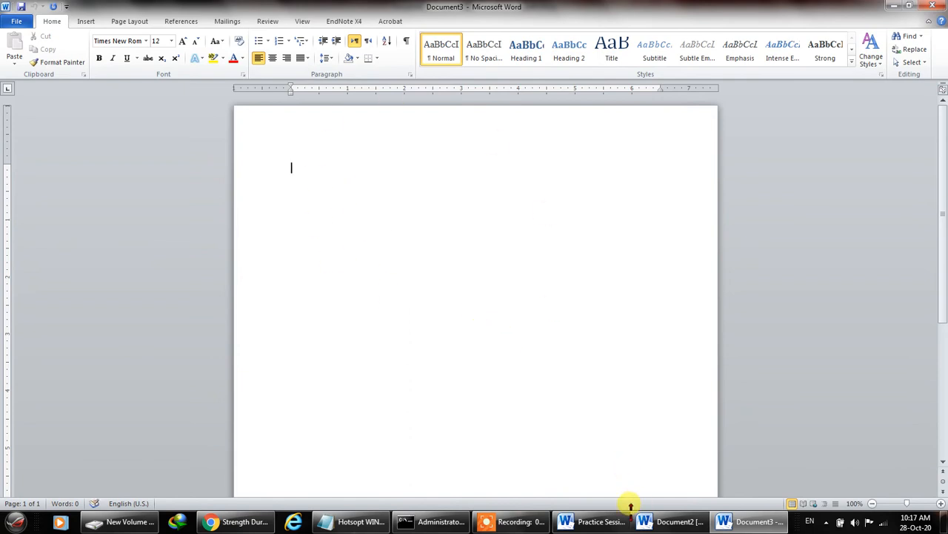
Close the Document2 flyer and Document3 windows from their taskbar buttons.
{"action": "right_click", "coordinate": [662, 521]}
{"action": "left_click", "coordinate": [658, 489]}
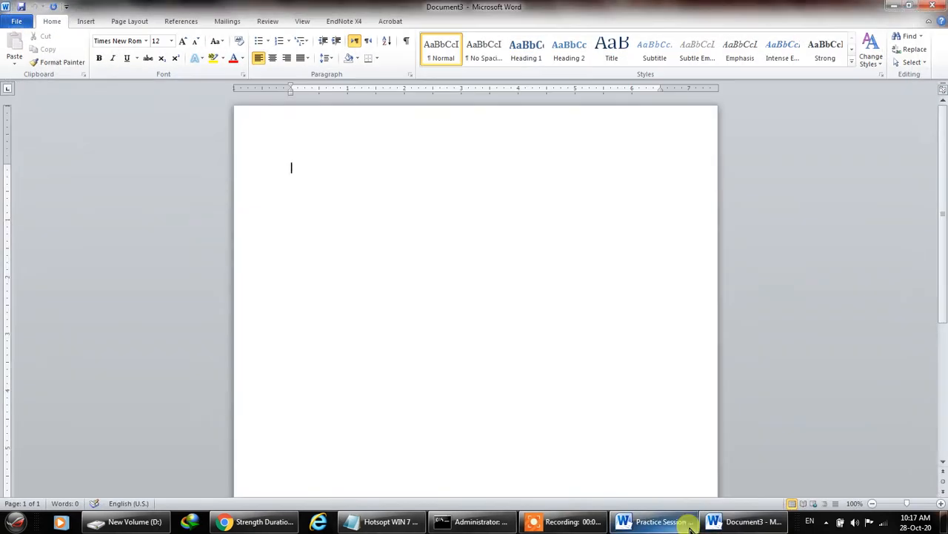
{"action": "right_click", "coordinate": [732, 521]}
{"action": "left_click", "coordinate": [733, 490]}
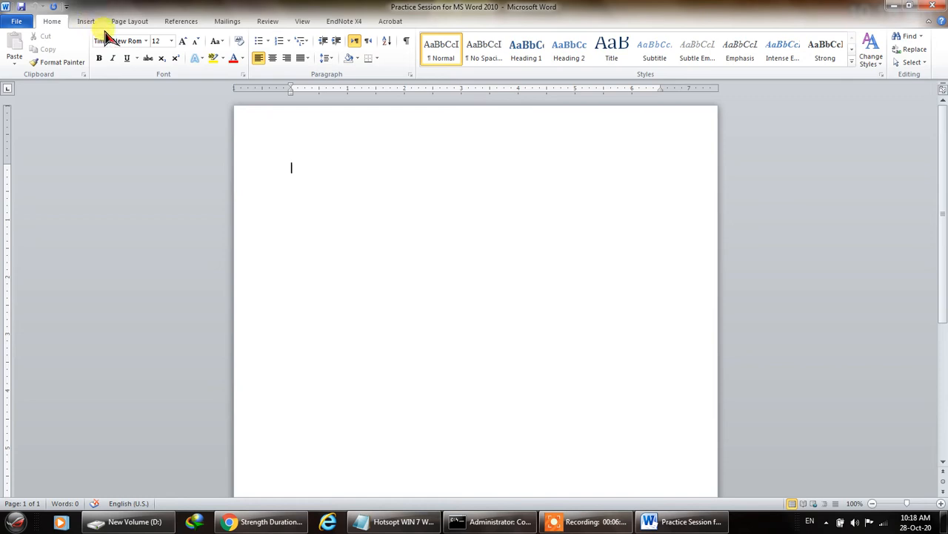
Try Envelope #10 paper size, then set the page to A4 (8.27" x 11.69").
{"action": "left_click", "coordinate": [125, 22]}
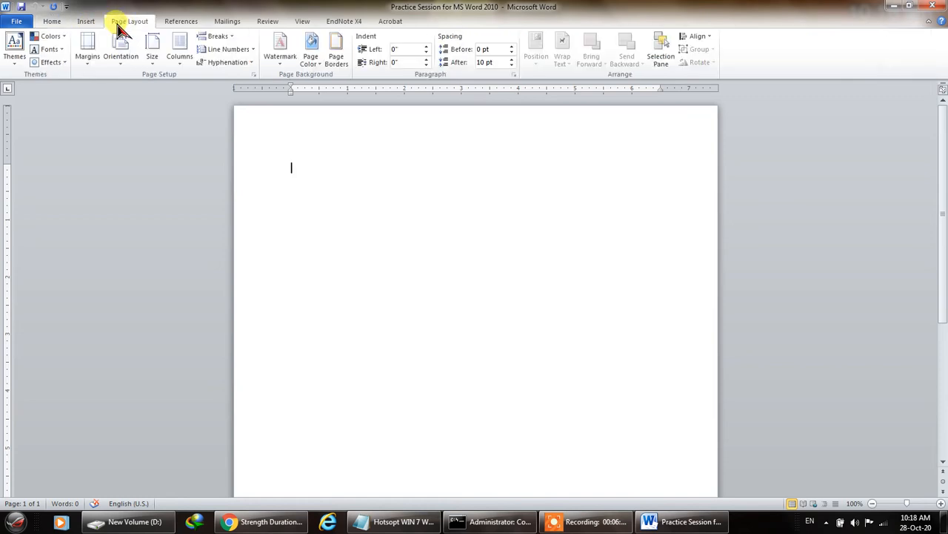
{"action": "left_click", "coordinate": [151, 60]}
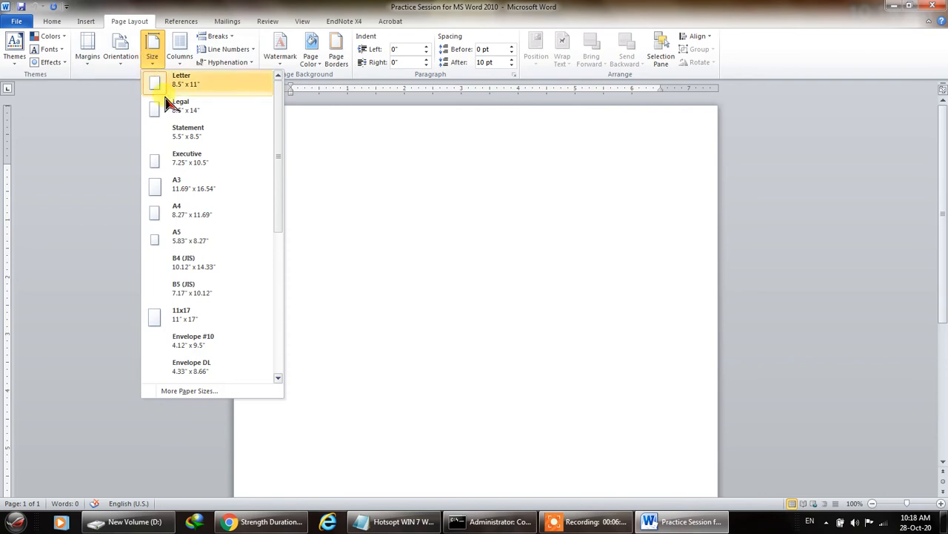
{"action": "scroll", "coordinate": [223, 289], "scroll_direction": "down", "scroll_amount": 1}
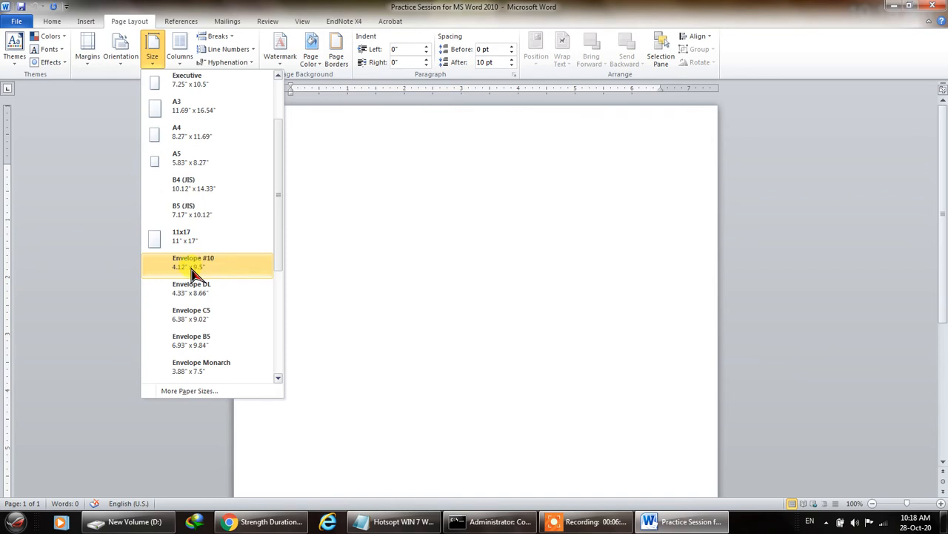
{"action": "left_click", "coordinate": [195, 272]}
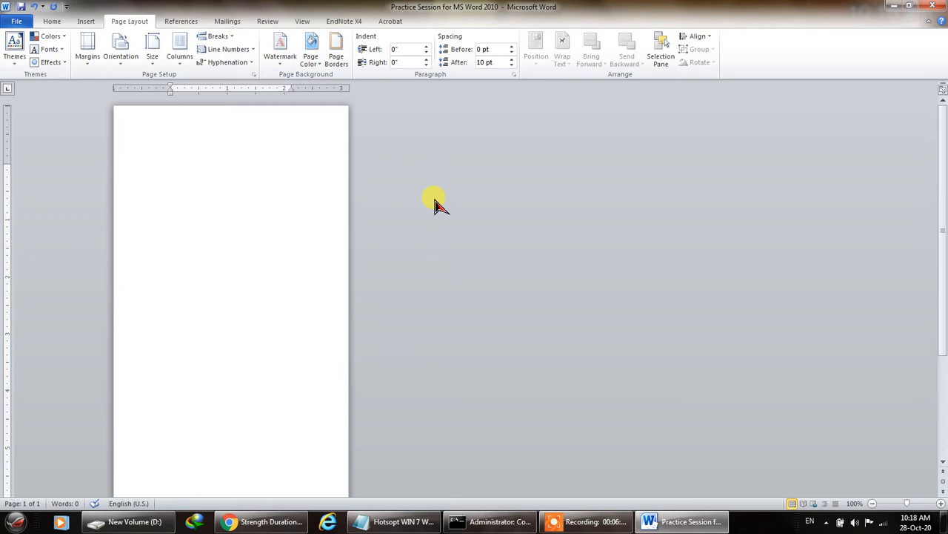
{"action": "left_click", "coordinate": [152, 53]}
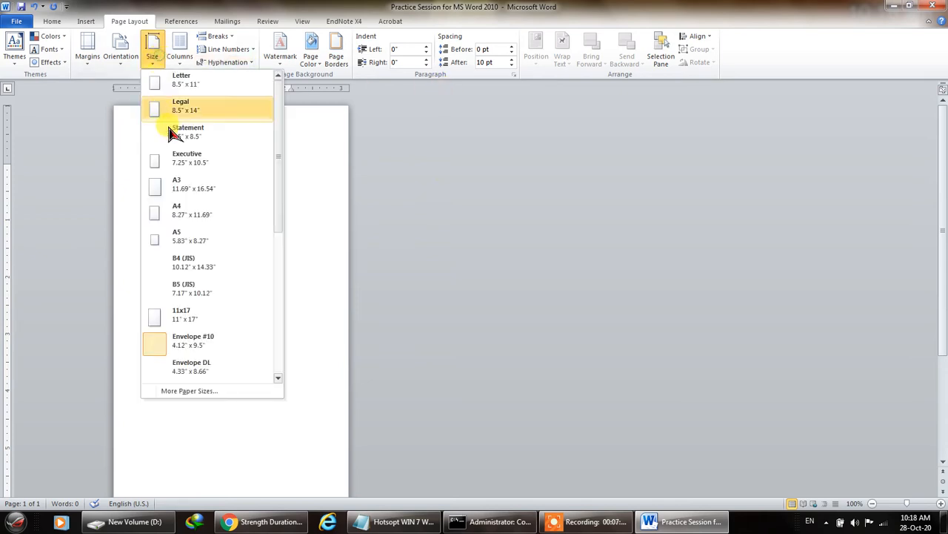
{"action": "left_click", "coordinate": [222, 212]}
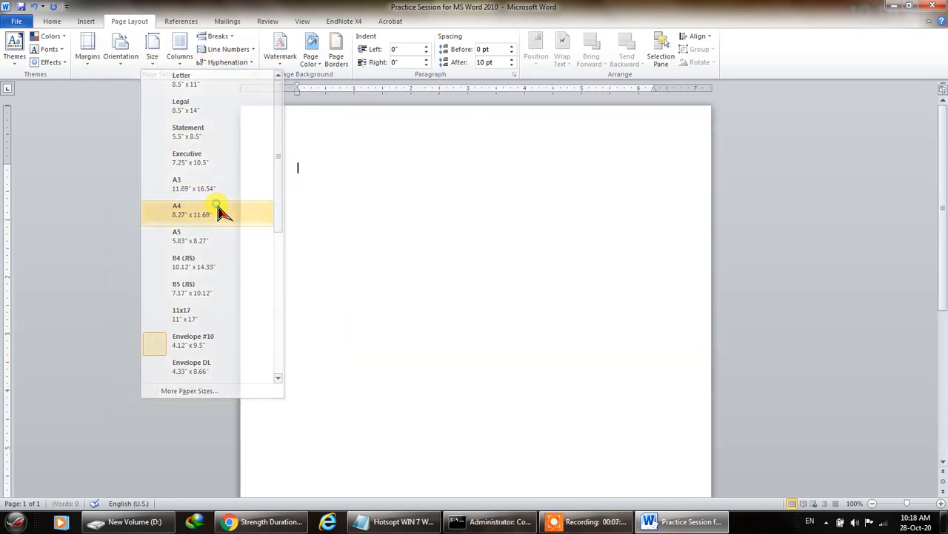
{"action": "left_click", "coordinate": [152, 55]}
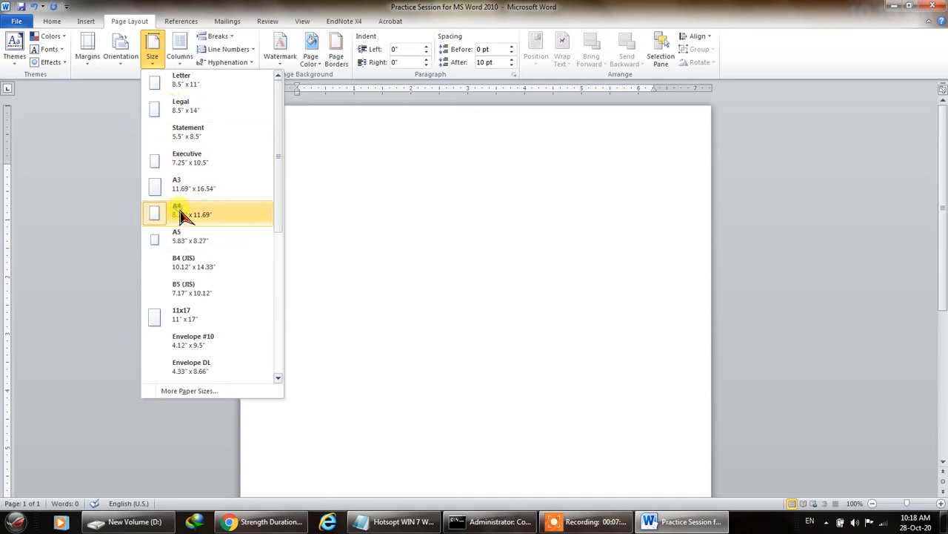
{"action": "left_click", "coordinate": [181, 214]}
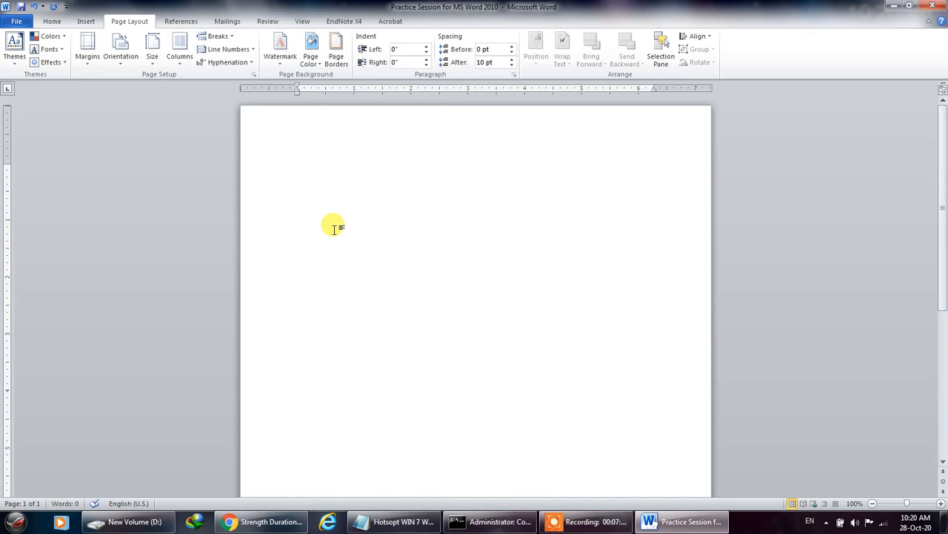
Type 'This is just a practical session.' and put the cursor back before 'This'.
{"action": "type", "text": "This is "}
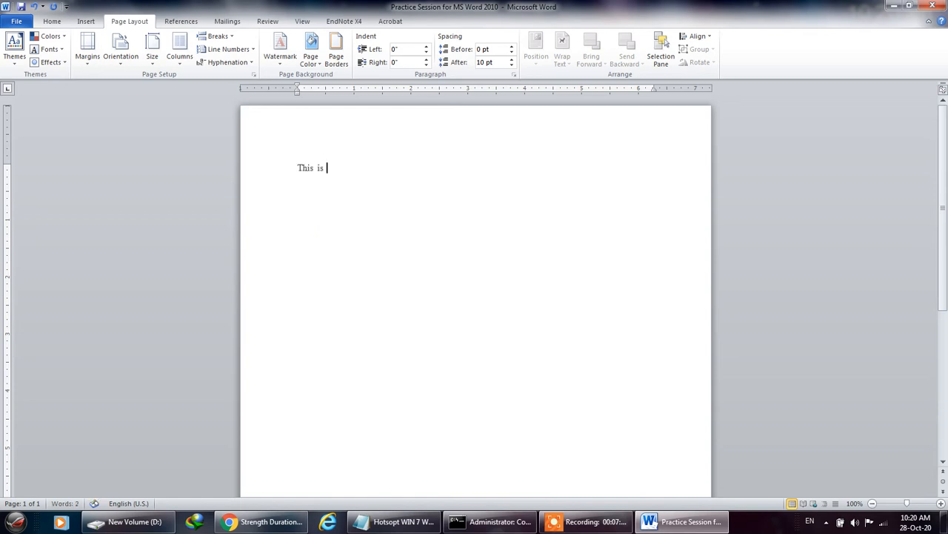
{"action": "type", "text": "just a practical session."}
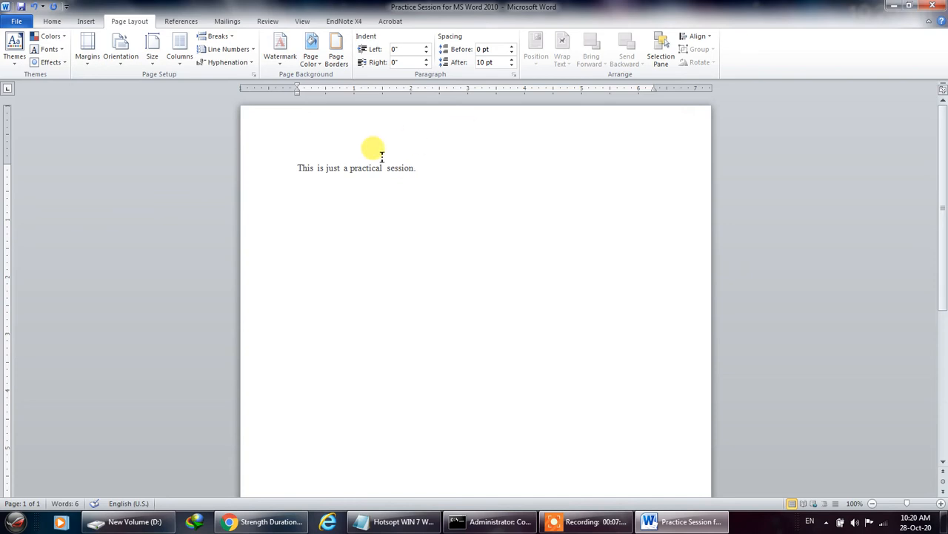
{"action": "left_click", "coordinate": [299, 166]}
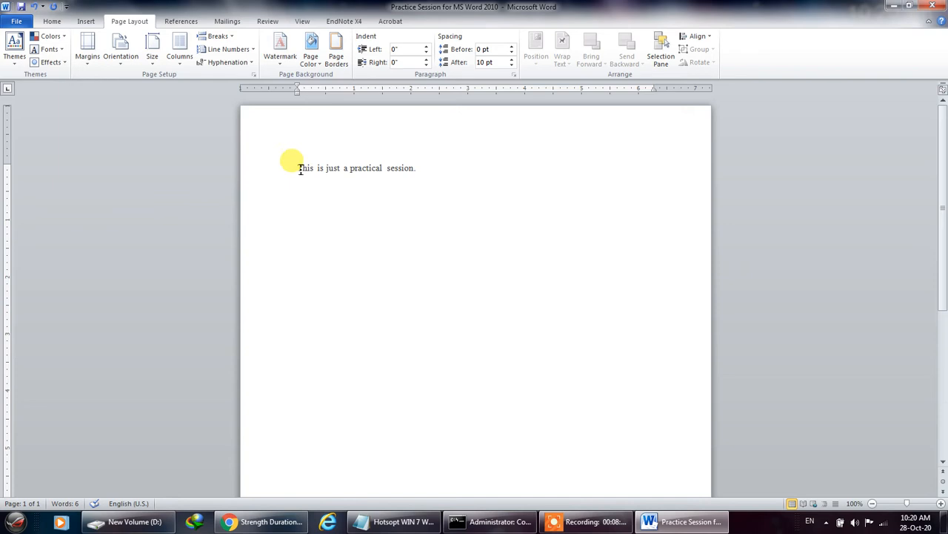
Apply the Narrow margins preset, making every margin 0.5 inch.
{"action": "left_click", "coordinate": [90, 61]}
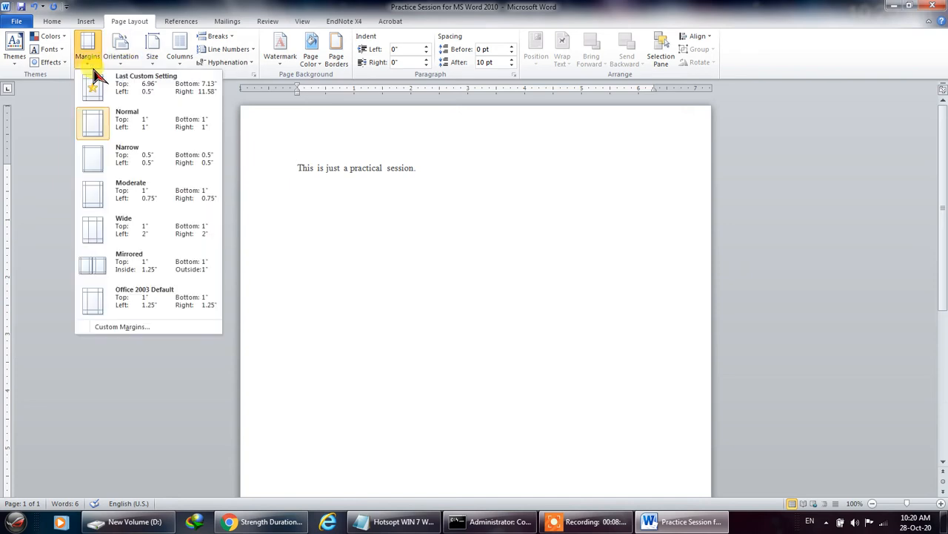
{"action": "left_click", "coordinate": [94, 156]}
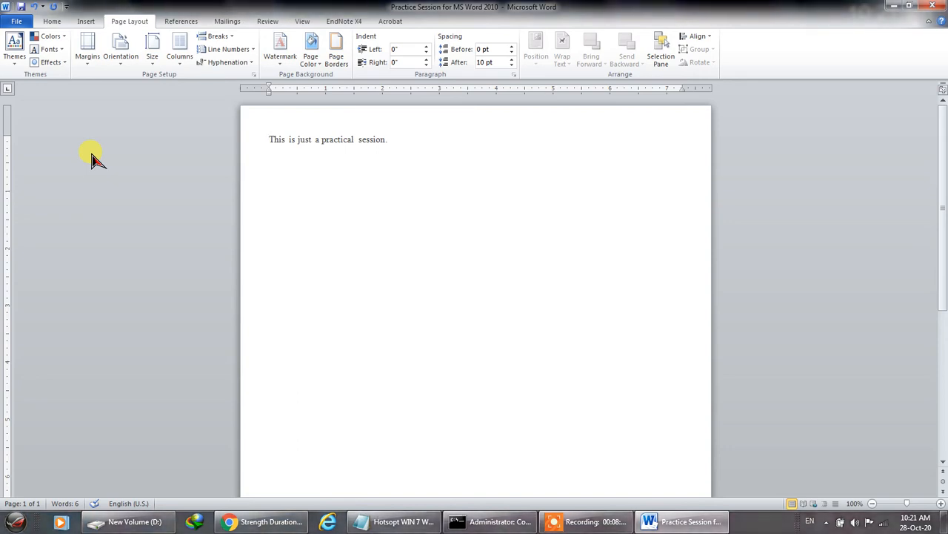
Switch to the Normal 1-inch margins preset and scroll to check the page.
{"action": "left_click", "coordinate": [88, 48]}
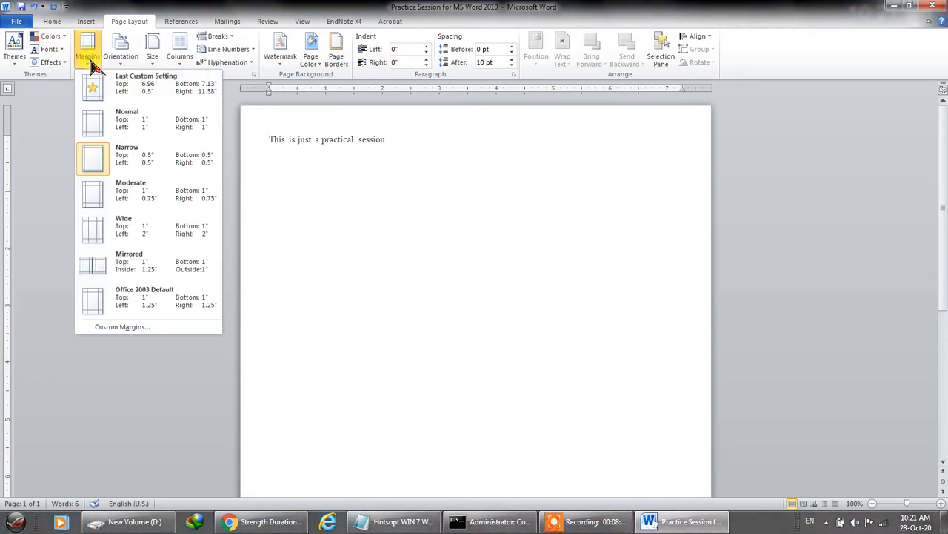
{"action": "left_click", "coordinate": [119, 133]}
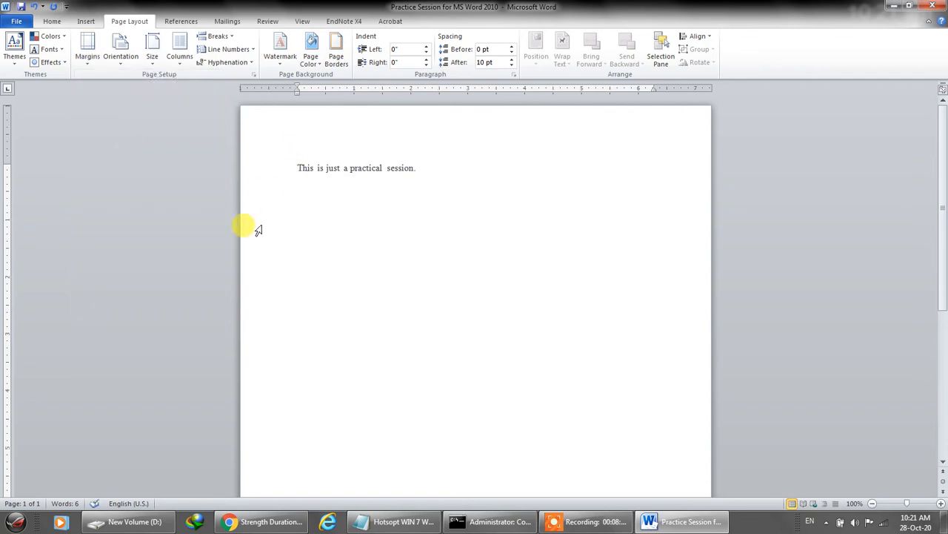
{"action": "scroll", "coordinate": [601, 289], "scroll_direction": "down", "scroll_amount": 5}
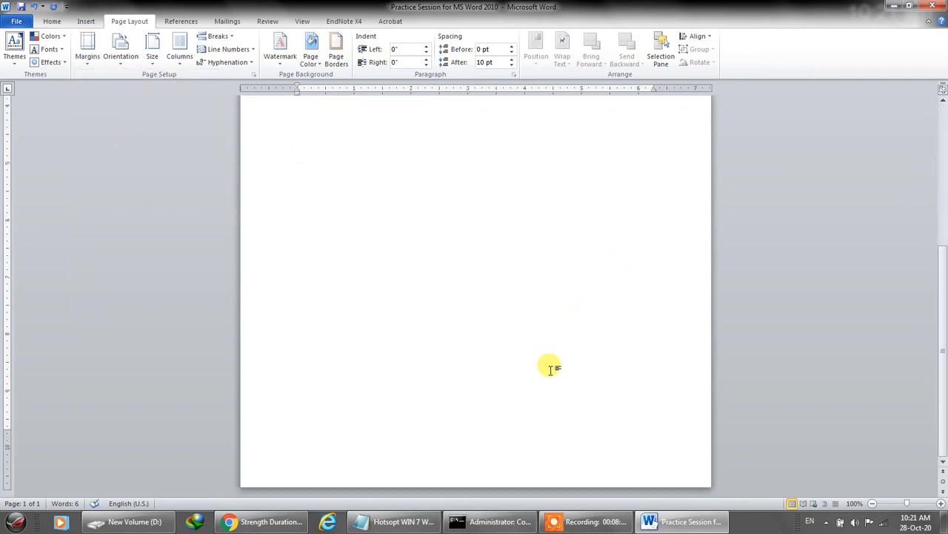
{"action": "scroll", "coordinate": [504, 442], "scroll_direction": "up", "scroll_amount": 5}
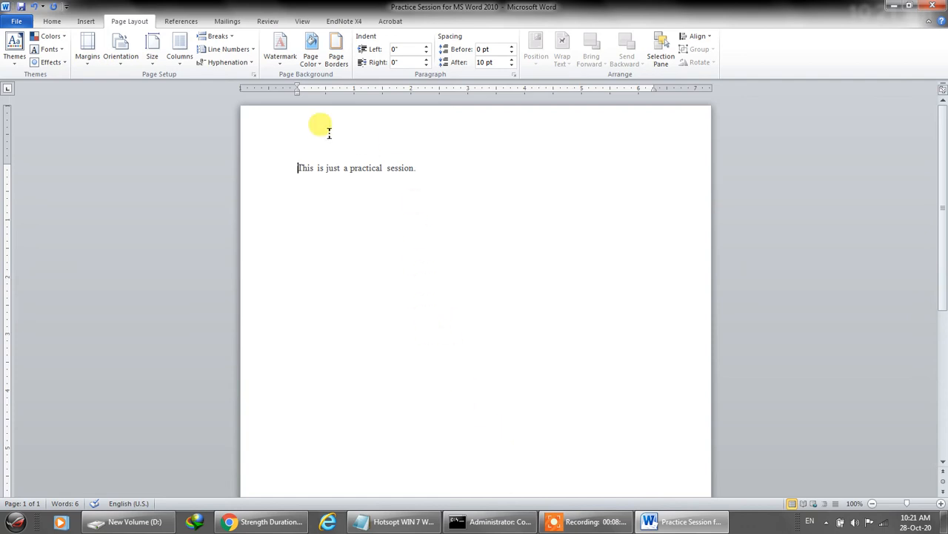
{"action": "scroll", "coordinate": [546, 172], "scroll_direction": "down", "scroll_amount": 5}
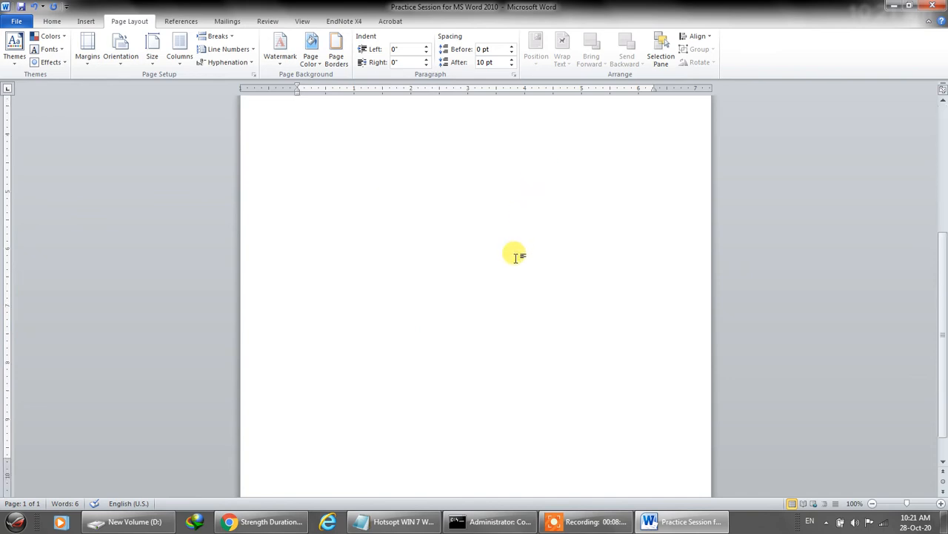
{"action": "scroll", "coordinate": [529, 424], "scroll_direction": "up", "scroll_amount": 5}
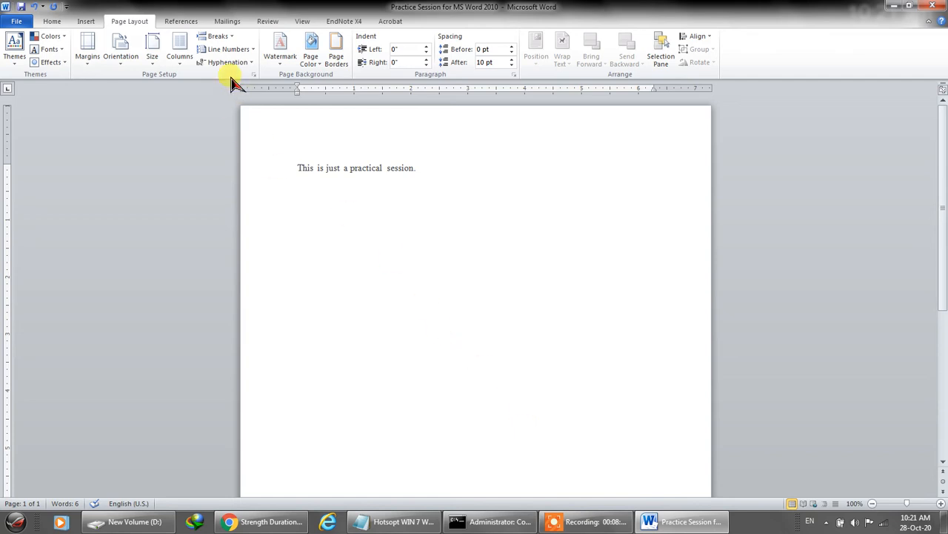
{"action": "left_click", "coordinate": [94, 21]}
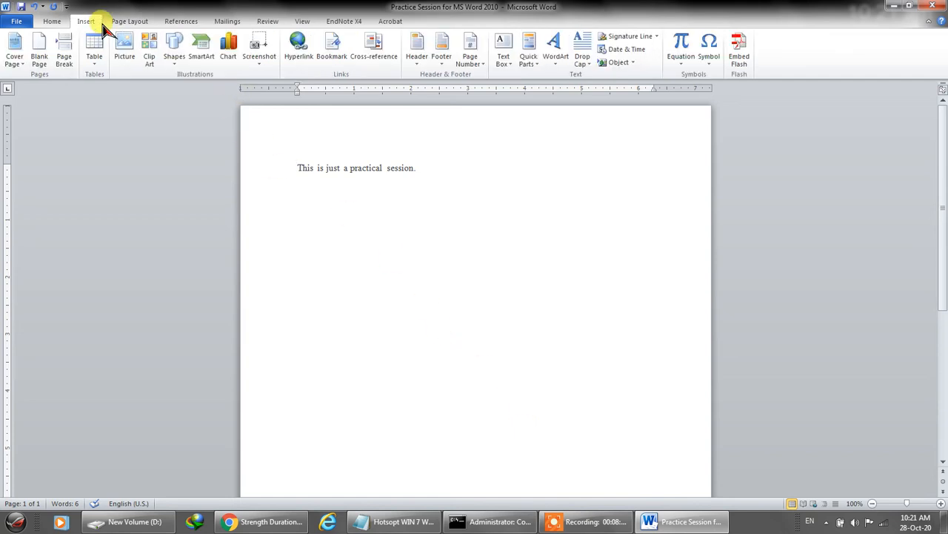
Add an Alphabet header titled 'Computer Practical' and return to the body text.
{"action": "left_click", "coordinate": [422, 58]}
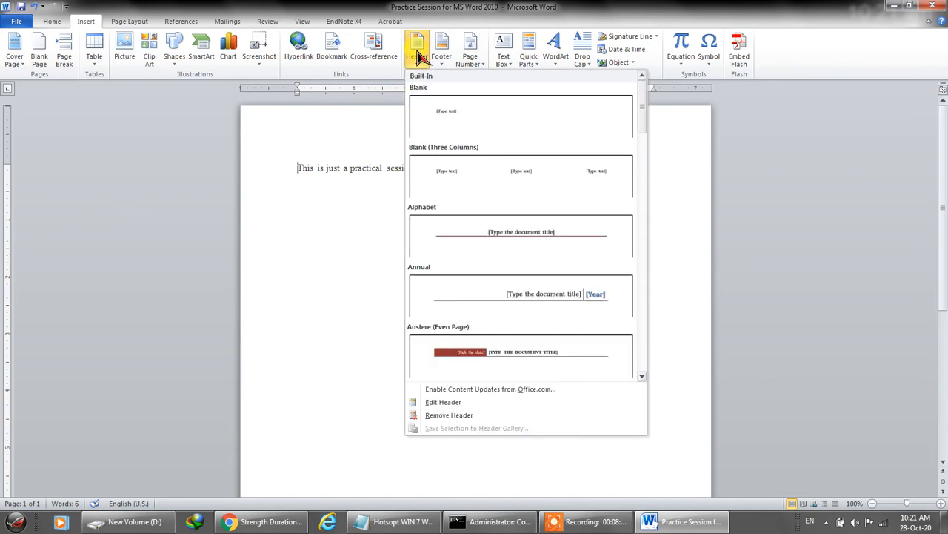
{"action": "left_click", "coordinate": [507, 235]}
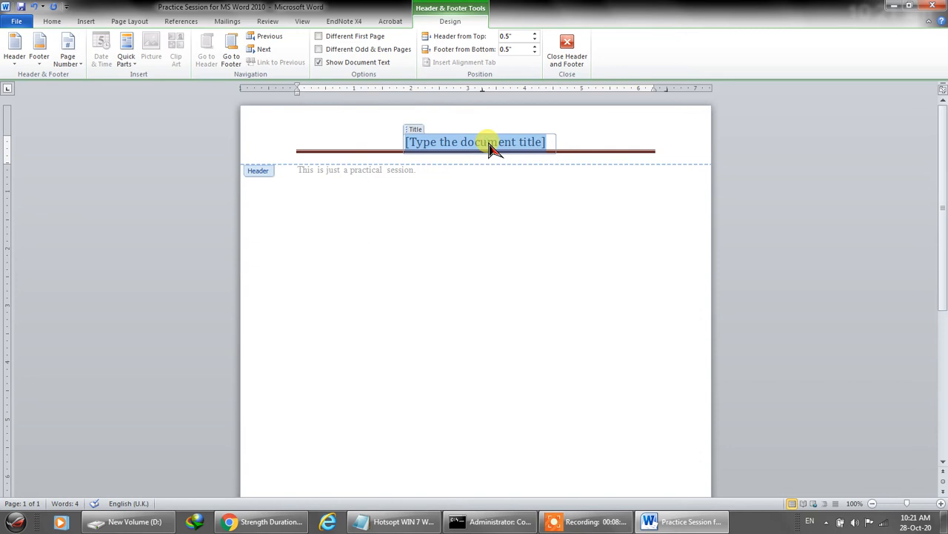
{"action": "type", "text": "Computer Practical"}
{"action": "left_click", "coordinate": [567, 46]}
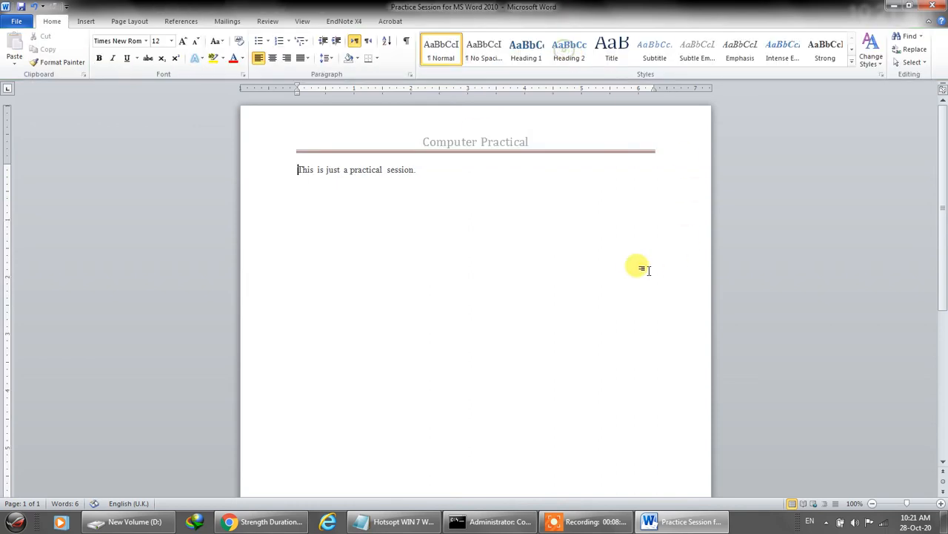
Insert a page break after the sentence to start a second page.
{"action": "scroll", "coordinate": [497, 224], "scroll_direction": "down", "scroll_amount": 1}
{"action": "left_click", "coordinate": [456, 154]}
{"action": "key", "text": "ctrl+Return"}
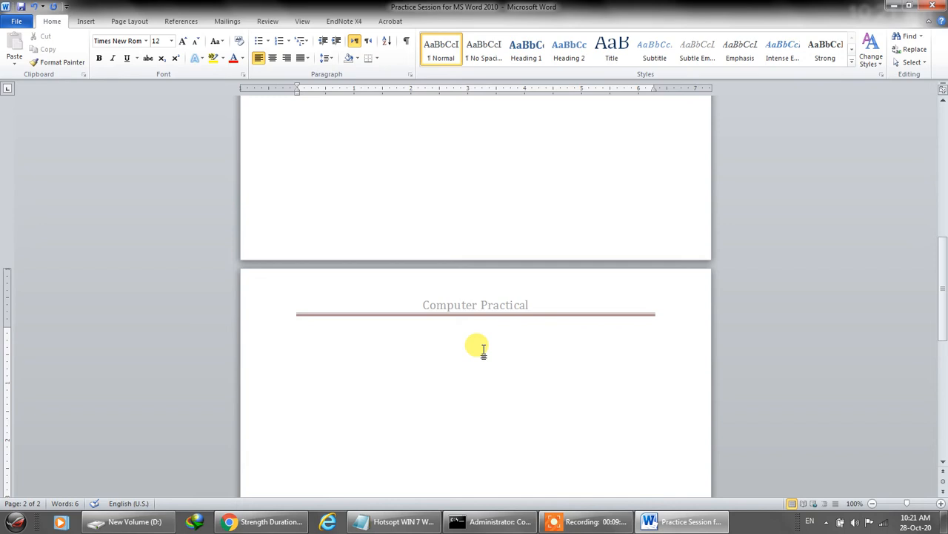
{"action": "scroll", "coordinate": [482, 352], "scroll_direction": "up", "scroll_amount": 15}
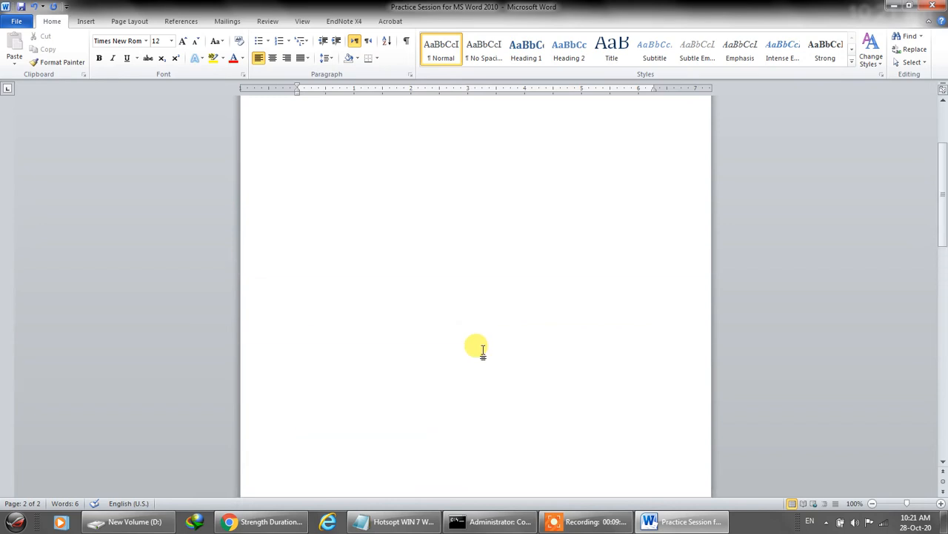
{"action": "left_click", "coordinate": [436, 175]}
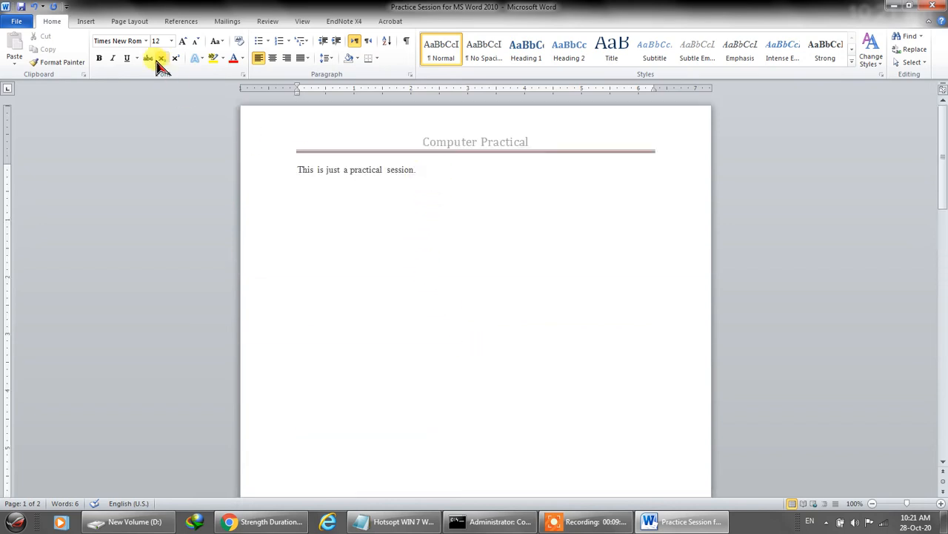
{"action": "left_click", "coordinate": [95, 26]}
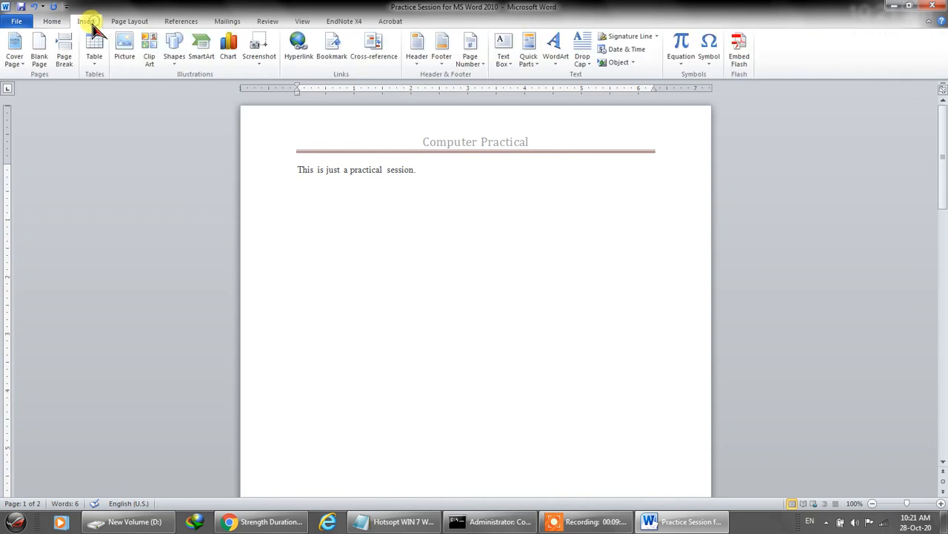
Insert the Annual page-number footer and scroll through both pages to check it.
{"action": "left_click", "coordinate": [446, 62]}
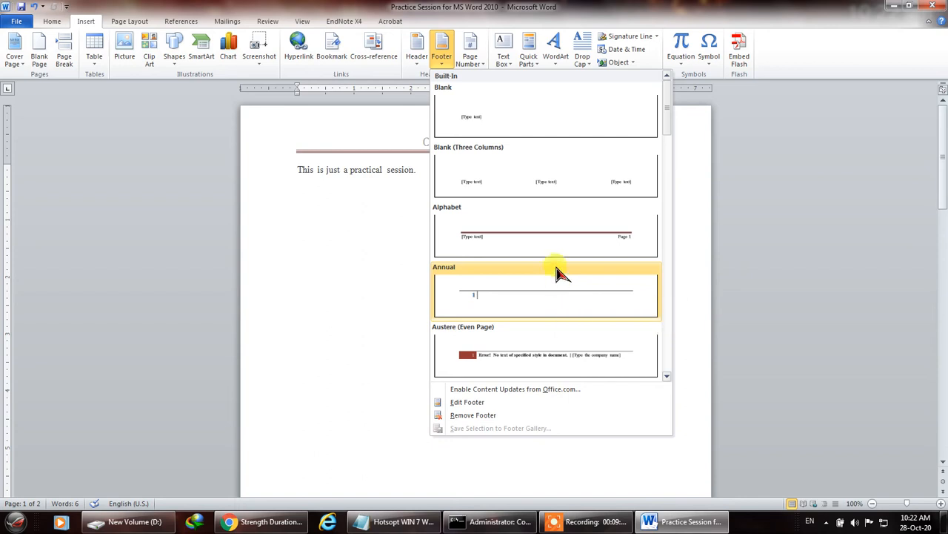
{"action": "left_click", "coordinate": [530, 297]}
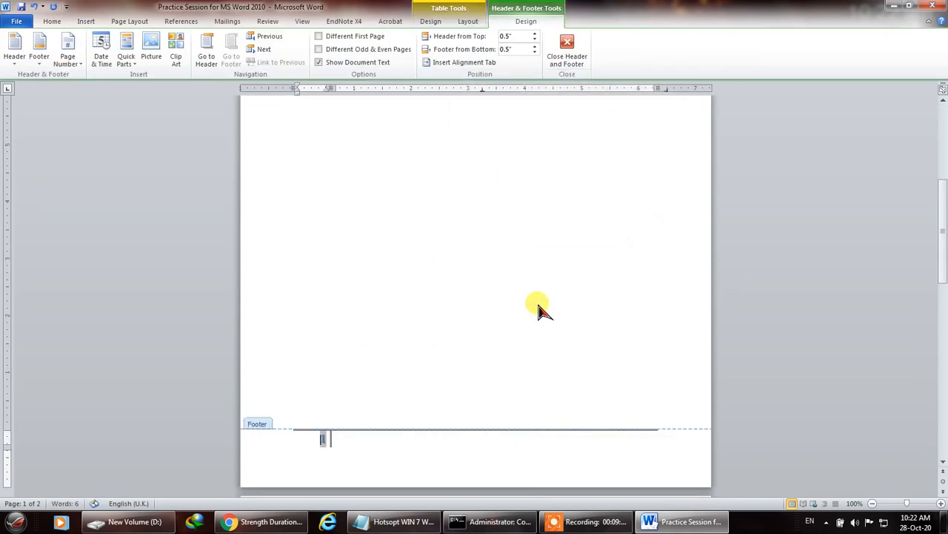
{"action": "left_click", "coordinate": [565, 44]}
{"action": "scroll", "coordinate": [512, 370], "scroll_direction": "down", "scroll_amount": 12}
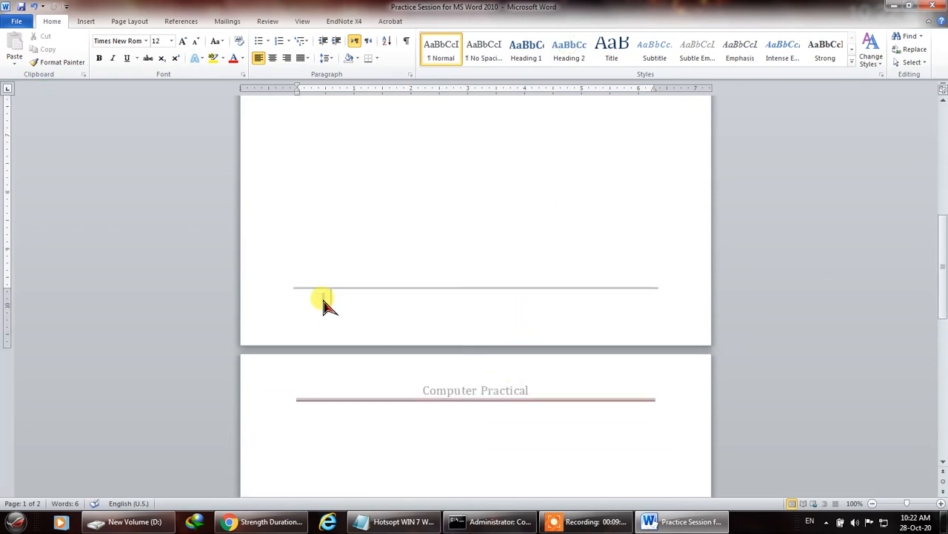
{"action": "scroll", "coordinate": [323, 304], "scroll_direction": "down", "scroll_amount": 15}
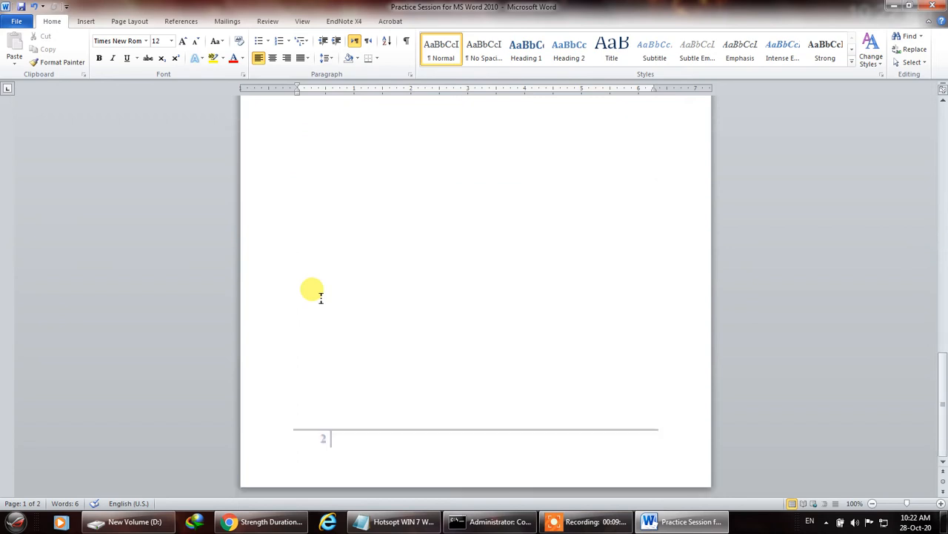
{"action": "scroll", "coordinate": [379, 398], "scroll_direction": "up", "scroll_amount": 5}
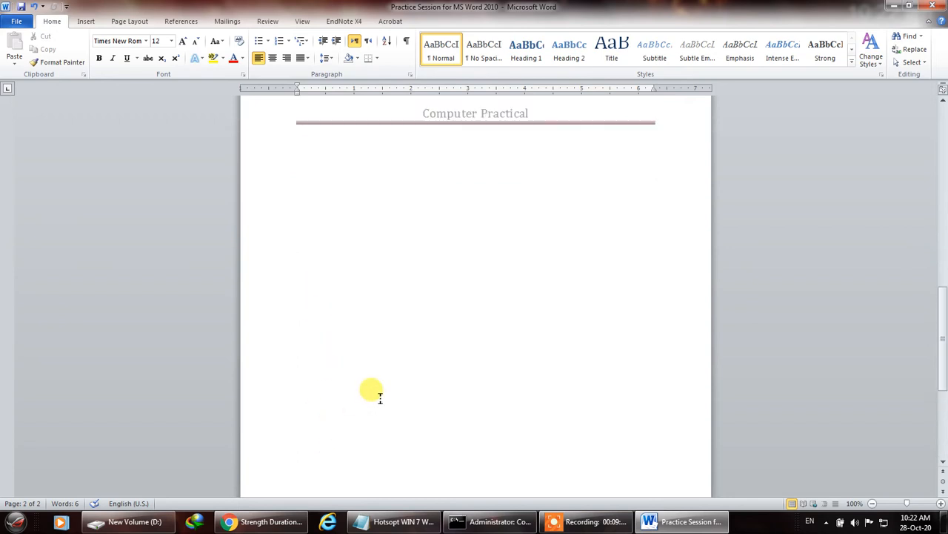
{"action": "scroll", "coordinate": [380, 399], "scroll_direction": "up", "scroll_amount": 3}
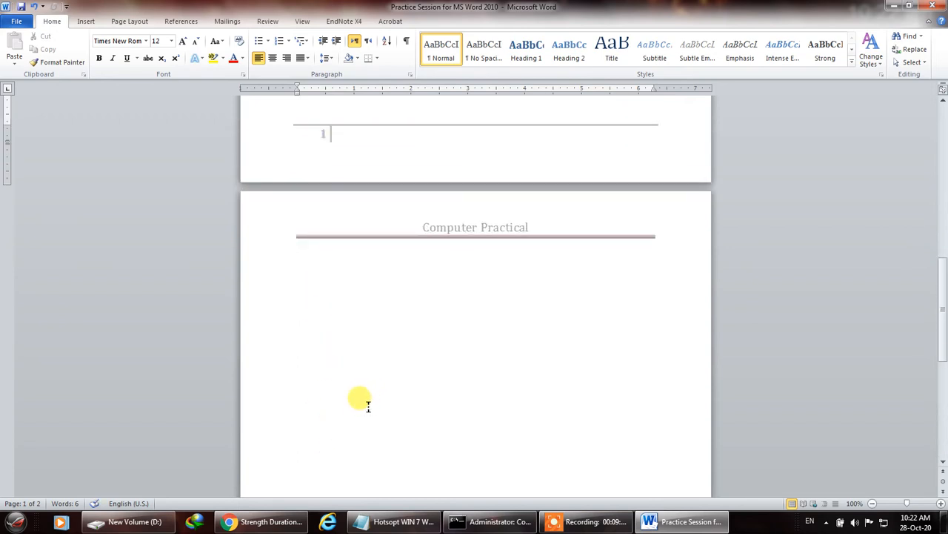
{"action": "scroll", "coordinate": [367, 404], "scroll_direction": "up", "scroll_amount": 10}
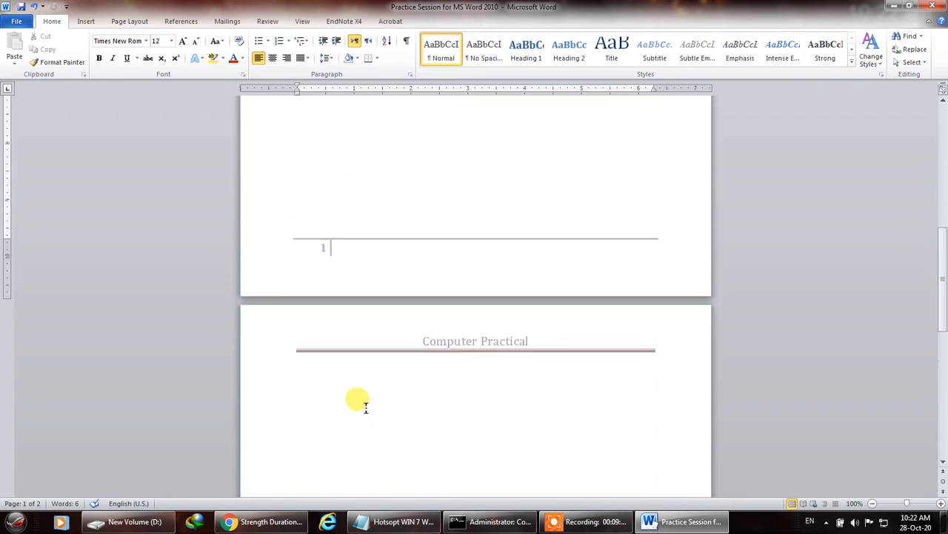
{"action": "scroll", "coordinate": [363, 400], "scroll_direction": "up", "scroll_amount": 4}
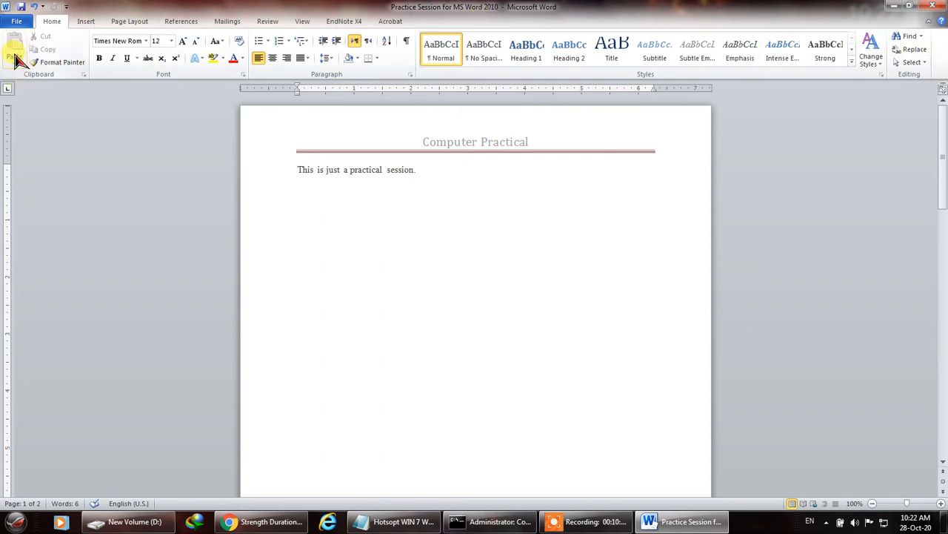
Set the first sentence in the Cooper Std Black font.
{"action": "left_click", "coordinate": [129, 40]}
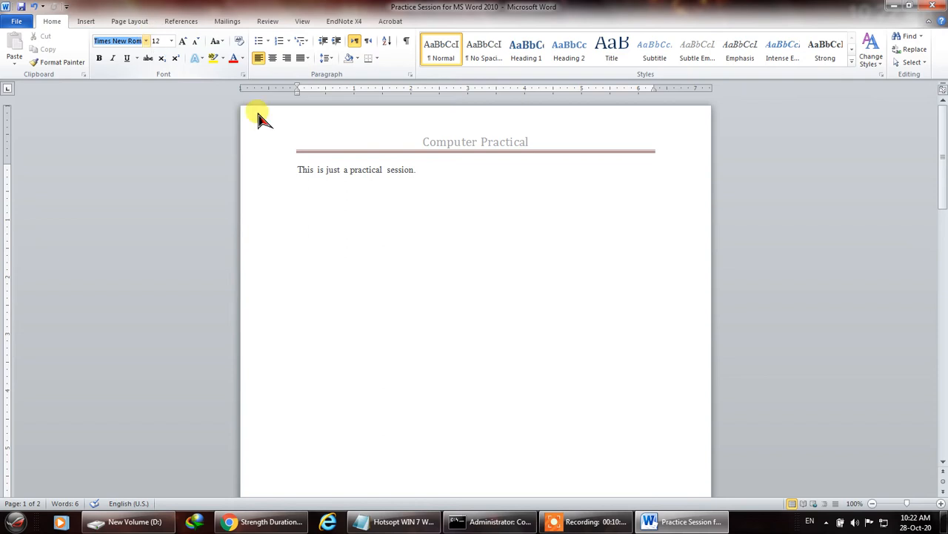
{"action": "left_click", "coordinate": [342, 168]}
{"action": "type", "text": "a"}
{"action": "left_click_drag", "start_coordinate": [434, 169], "coordinate": [295, 167]}
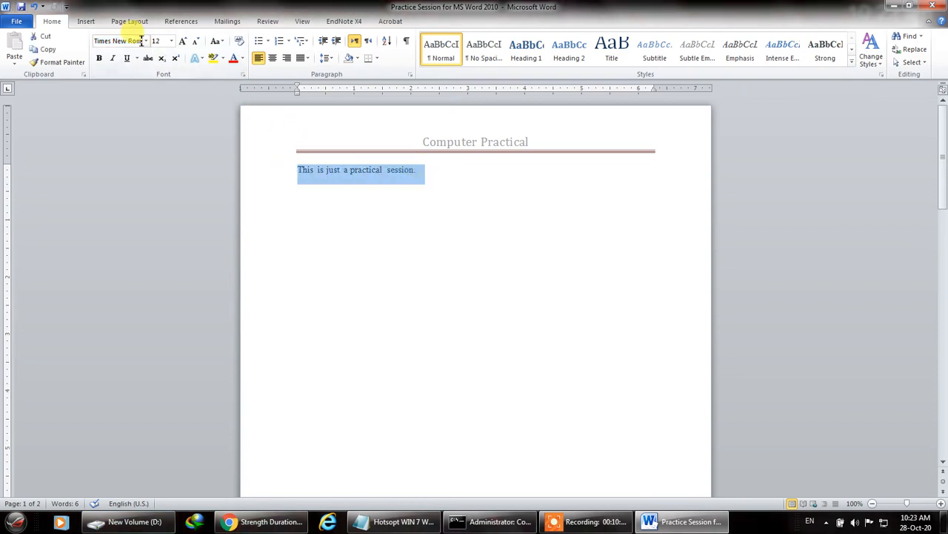
{"action": "left_click", "coordinate": [148, 41]}
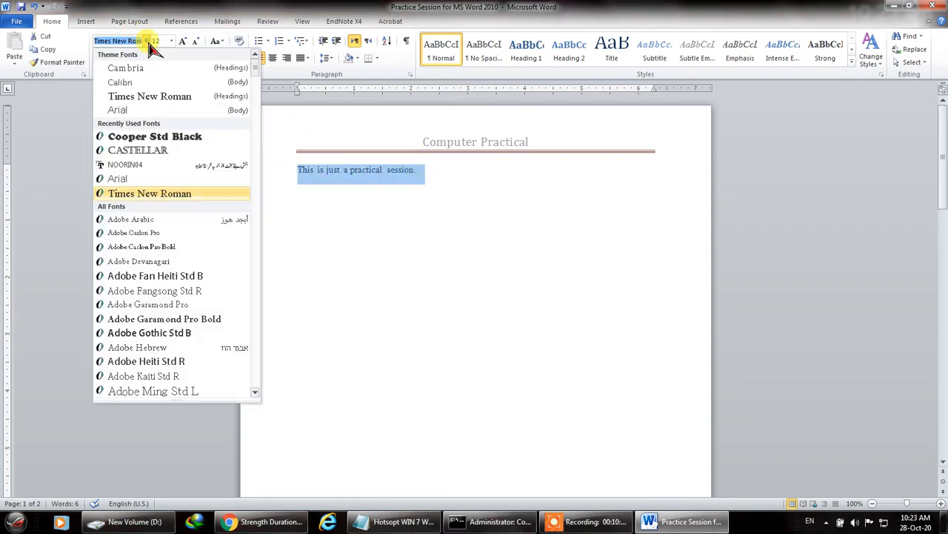
{"action": "left_click", "coordinate": [159, 137]}
{"action": "left_click", "coordinate": [403, 223]}
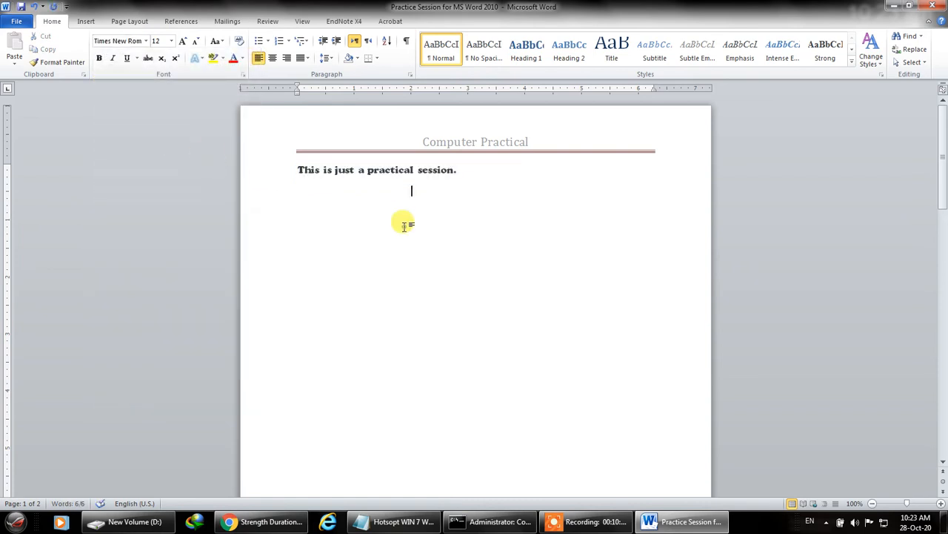
Type 'This is just too good.' after it and set it in Times New Roman.
{"action": "double_click", "coordinate": [435, 188]}
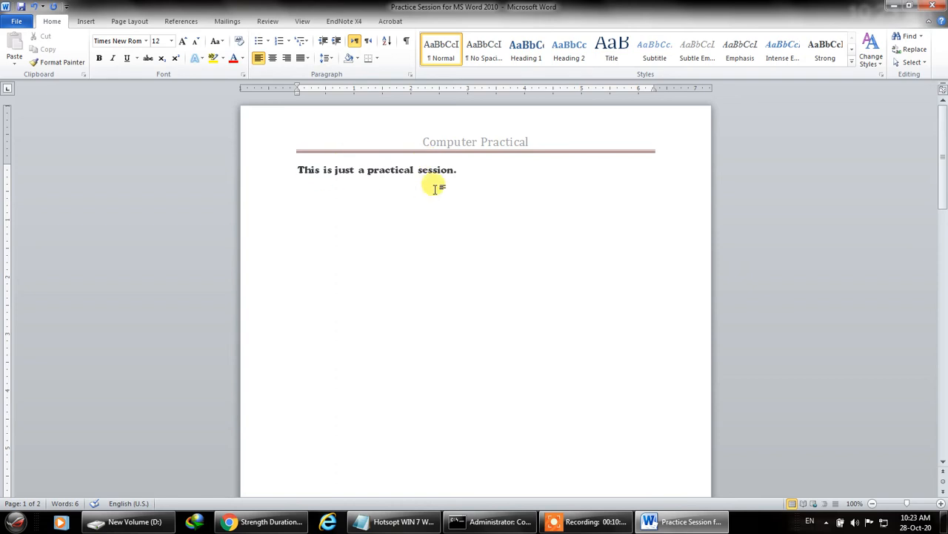
{"action": "left_click", "coordinate": [498, 167]}
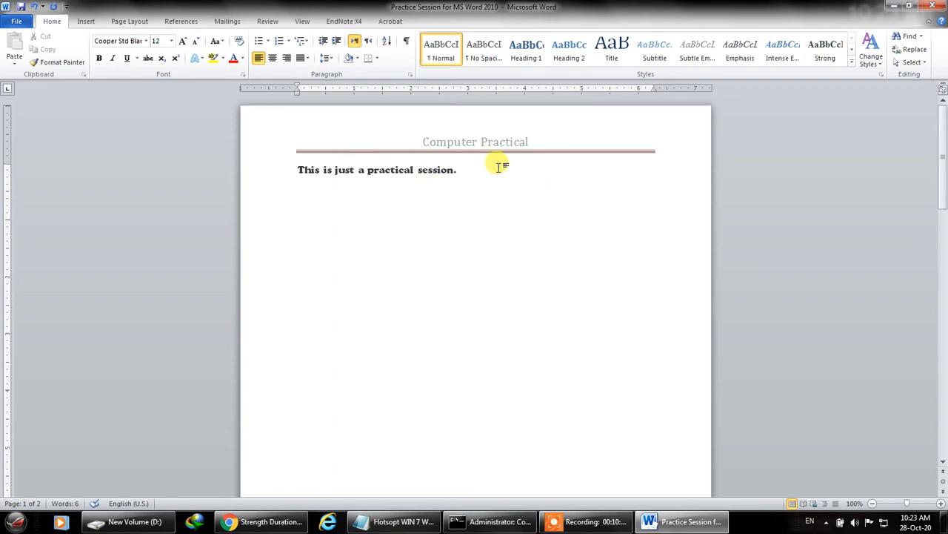
{"action": "type", "text": "This is"}
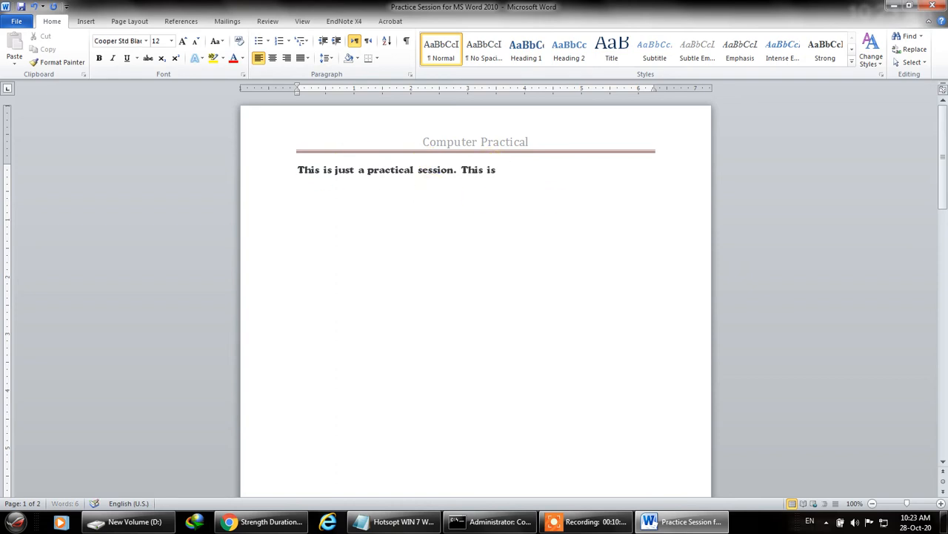
{"action": "type", "text": " just too good."}
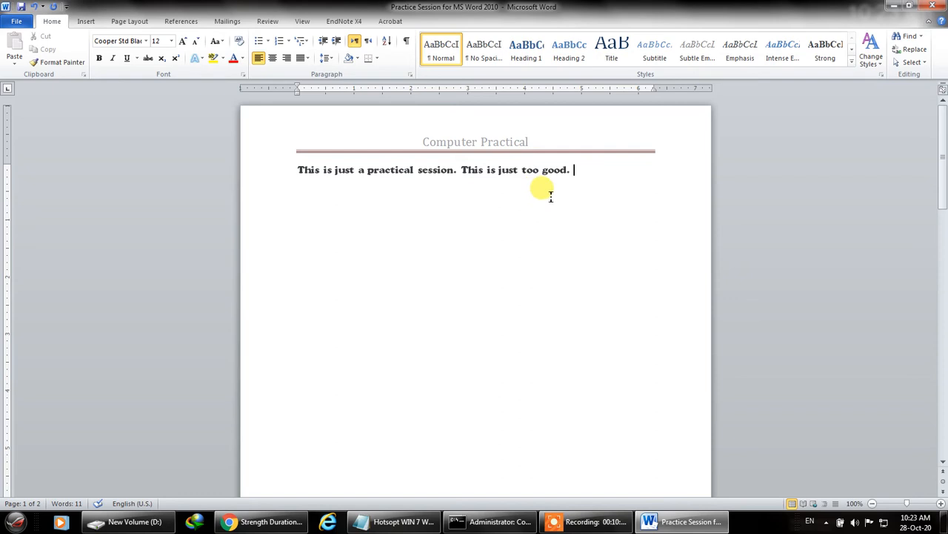
{"action": "left_click_drag", "start_coordinate": [592, 172], "coordinate": [472, 171]}
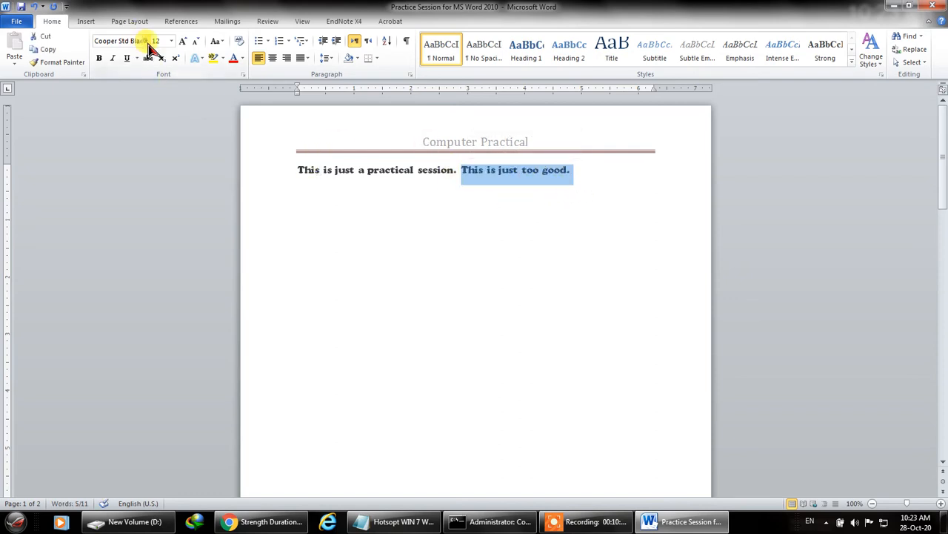
{"action": "left_click", "coordinate": [146, 41]}
{"action": "left_click", "coordinate": [156, 96]}
{"action": "left_click", "coordinate": [422, 219]}
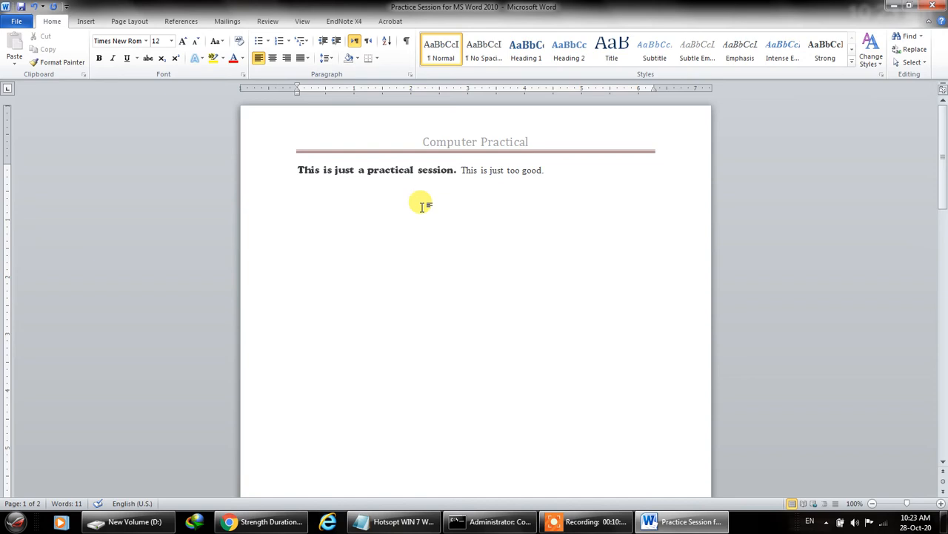
Apply Times New Roman to the whole line of text.
{"action": "left_click_drag", "start_coordinate": [552, 170], "coordinate": [296, 144]}
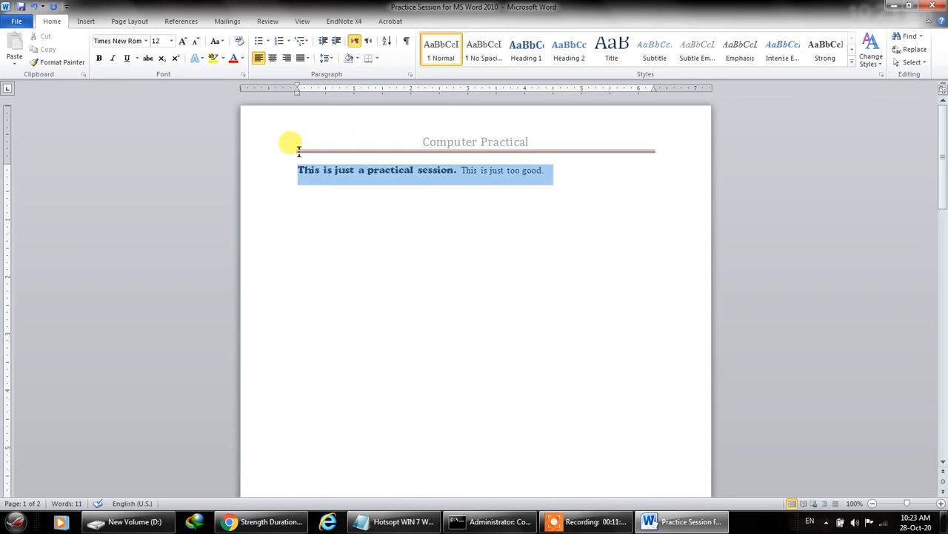
{"action": "left_click", "coordinate": [146, 41]}
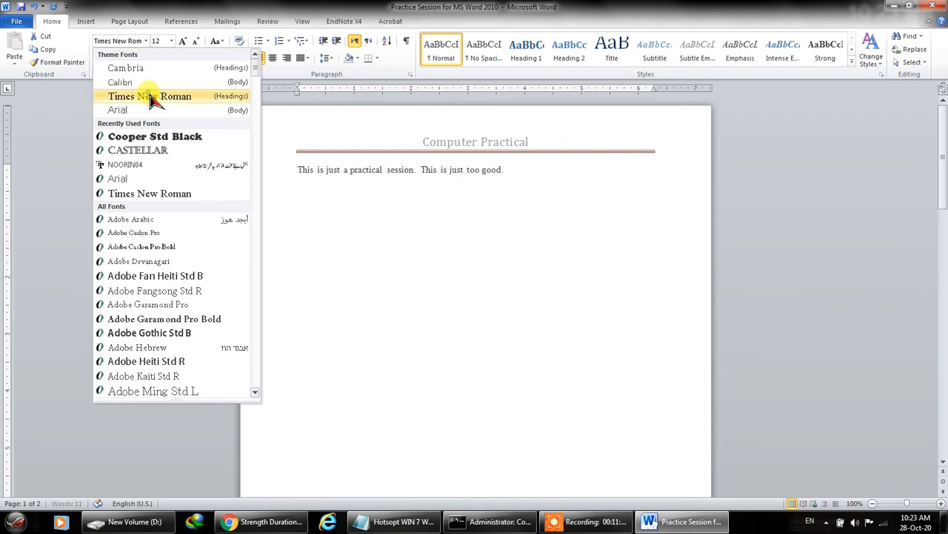
{"action": "left_click", "coordinate": [152, 94]}
{"action": "left_click", "coordinate": [523, 175]}
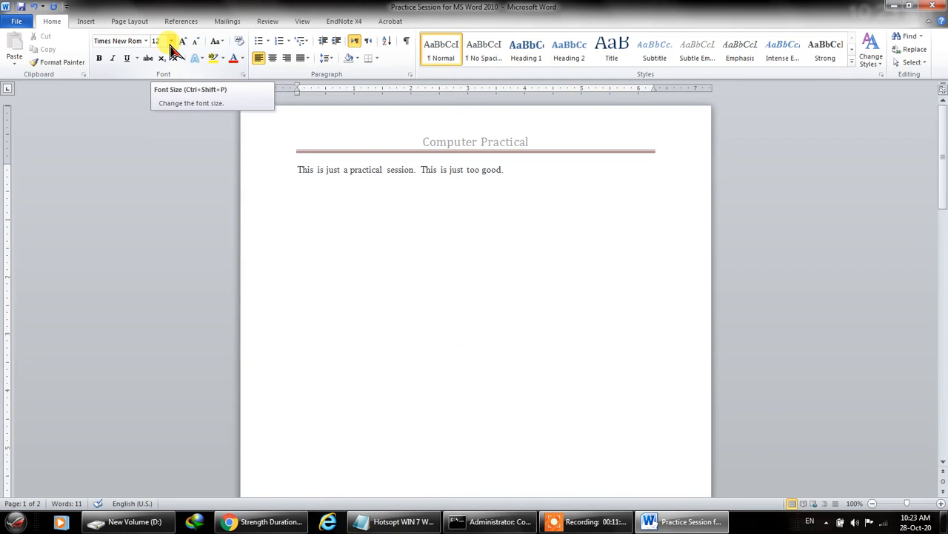
Try font size 8 on the line, then enlarge it to 72.
{"action": "left_click_drag", "start_coordinate": [511, 171], "coordinate": [290, 148]}
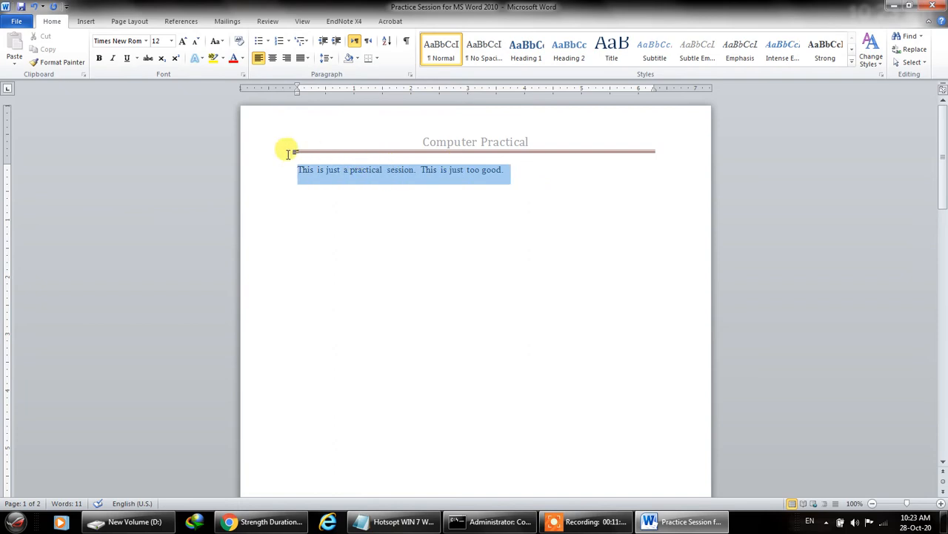
{"action": "left_click", "coordinate": [171, 41]}
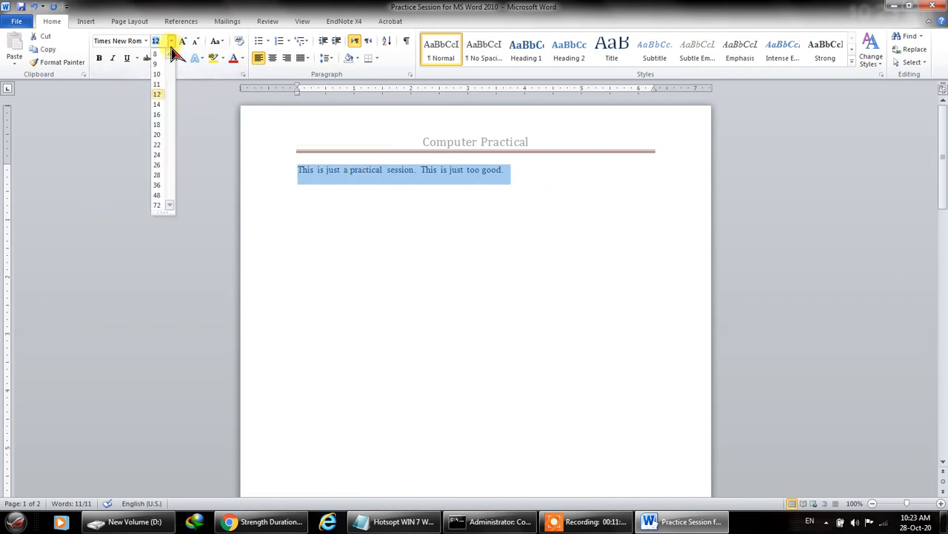
{"action": "left_click", "coordinate": [158, 55]}
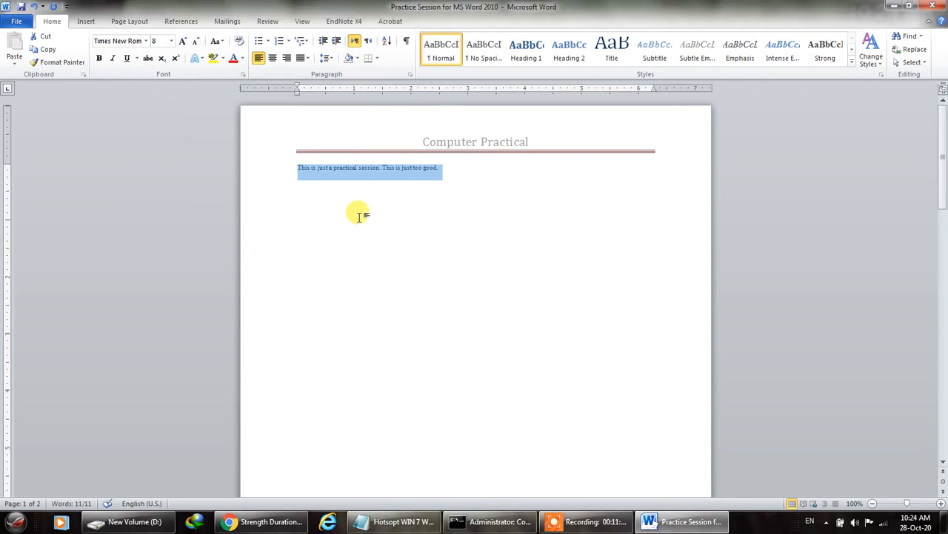
{"action": "left_click", "coordinate": [172, 40]}
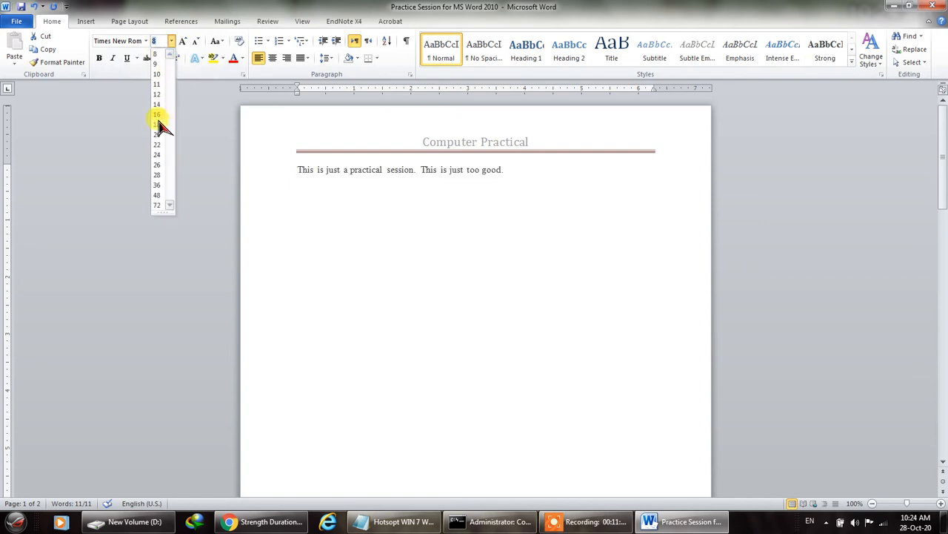
{"action": "left_click", "coordinate": [159, 206]}
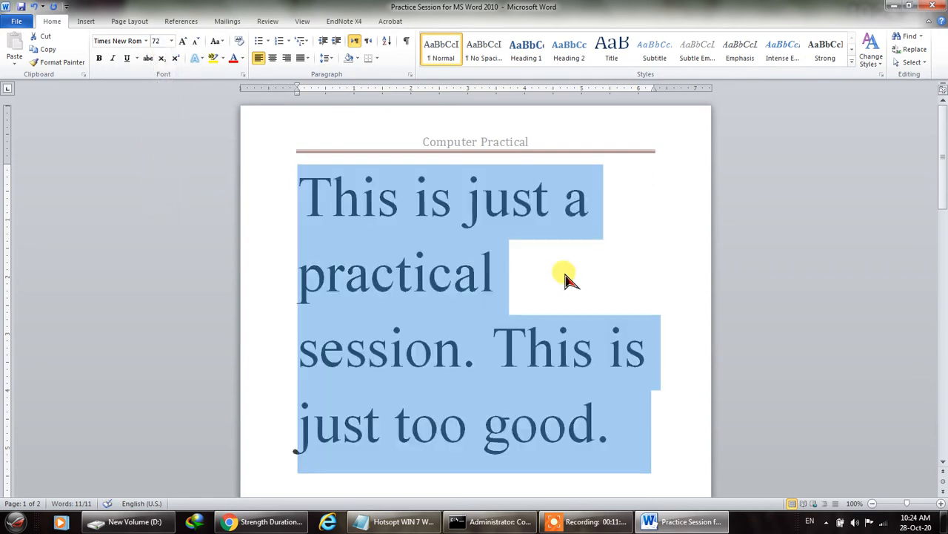
{"action": "left_click", "coordinate": [563, 275]}
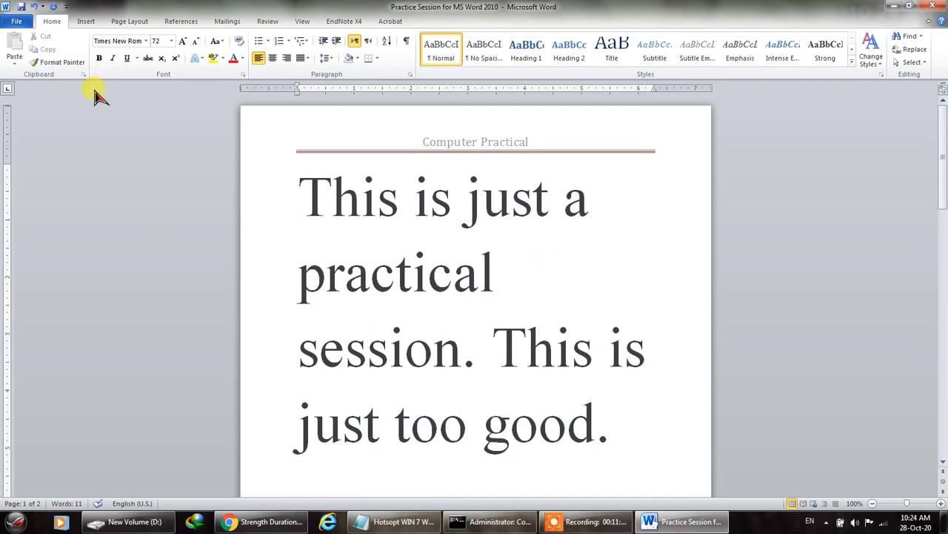
Enter a custom font size of 80 for the paragraph.
{"action": "left_click_drag", "start_coordinate": [611, 440], "coordinate": [299, 159]}
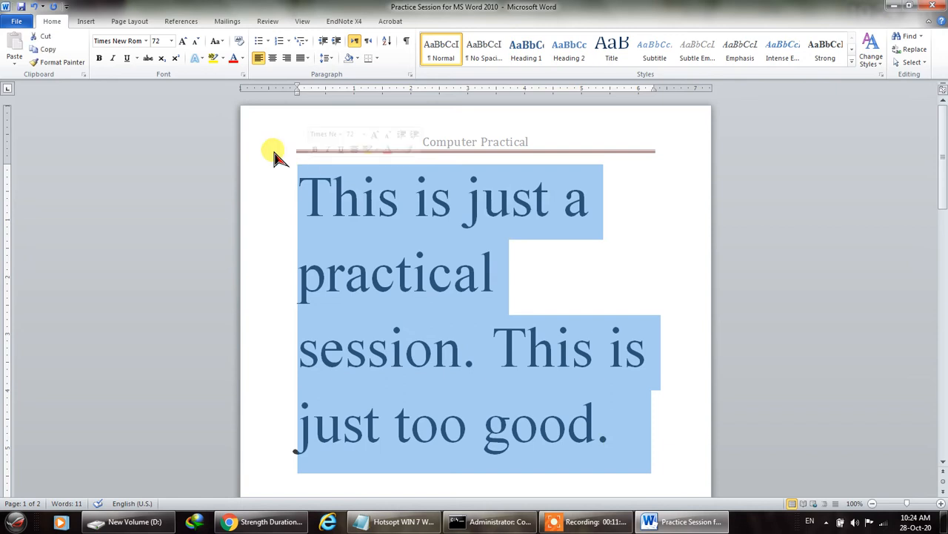
{"action": "left_click", "coordinate": [156, 43]}
{"action": "type", "text": "80"}
{"action": "key", "text": "Return"}
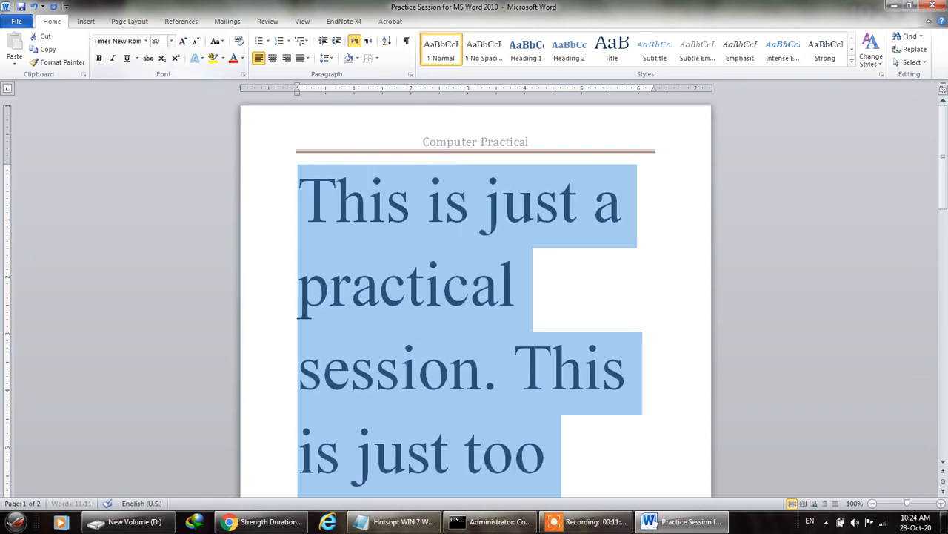
{"action": "left_click", "coordinate": [575, 339]}
{"action": "scroll", "coordinate": [567, 330], "scroll_direction": "down", "scroll_amount": 3}
{"action": "scroll", "coordinate": [539, 328], "scroll_direction": "up", "scroll_amount": 3}
Apply size 150 to the word 'This', then undo it.
{"action": "left_click", "coordinate": [160, 38]}
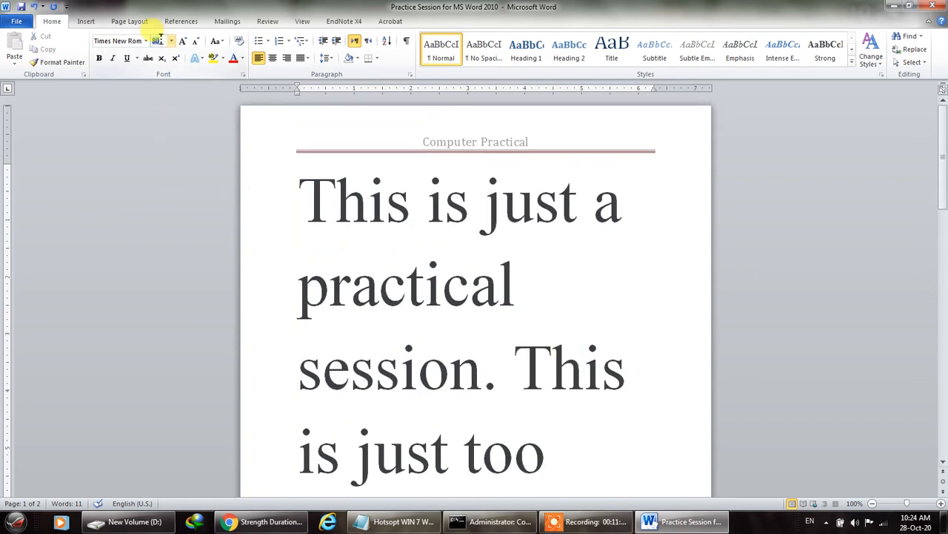
{"action": "type", "text": "150"}
{"action": "key", "text": "Return"}
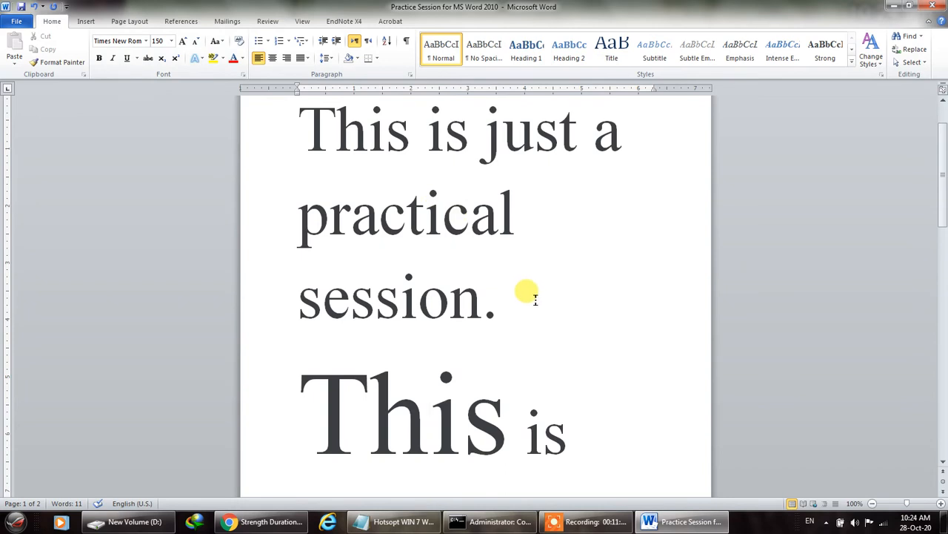
{"action": "key", "text": "ctrl+z"}
Set all document text to size 150 and scroll through the enlarged pages.
{"action": "key", "text": "ctrl+a"}
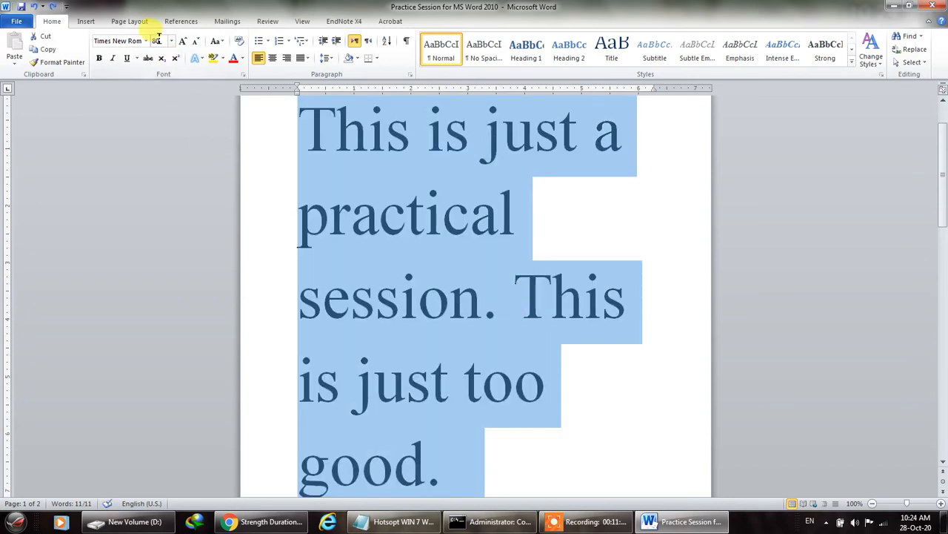
{"action": "type", "text": "15"}
{"action": "key", "text": "Return"}
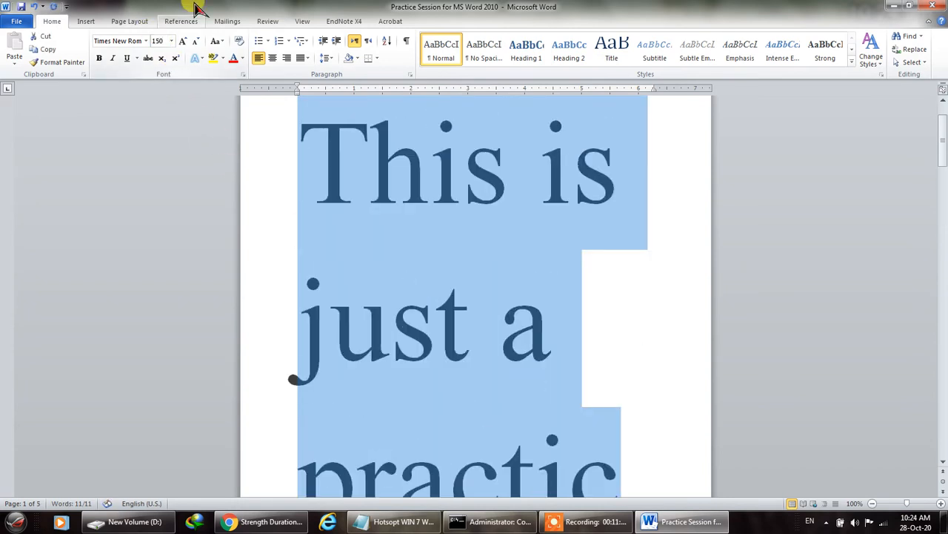
{"action": "left_click", "coordinate": [461, 271]}
{"action": "scroll", "coordinate": [467, 278], "scroll_direction": "down", "scroll_amount": 5}
{"action": "scroll", "coordinate": [474, 289], "scroll_direction": "down", "scroll_amount": 5}
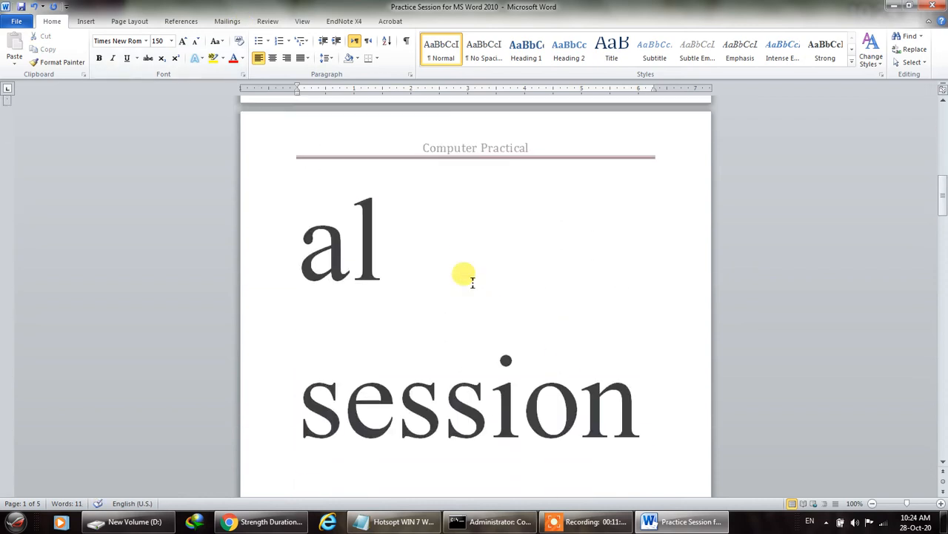
{"action": "scroll", "coordinate": [474, 289], "scroll_direction": "up", "scroll_amount": 6}
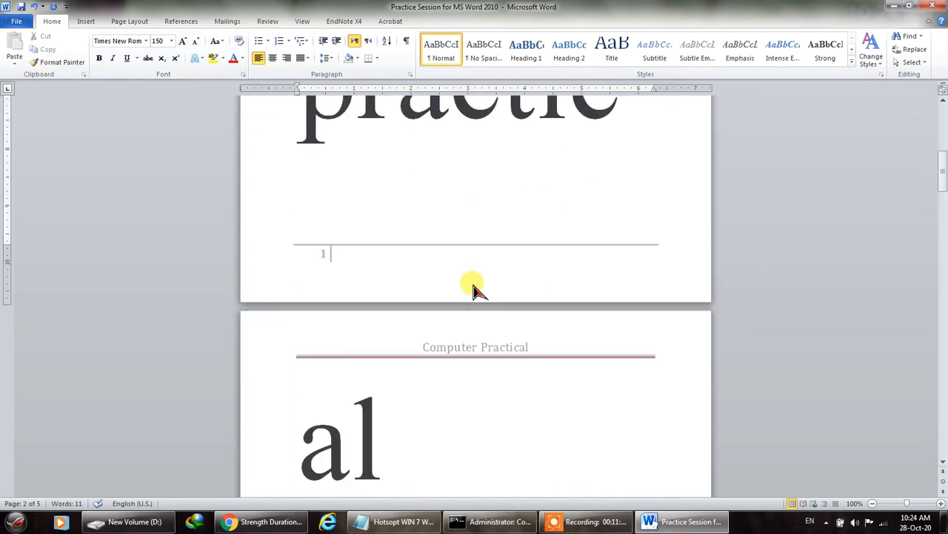
{"action": "scroll", "coordinate": [472, 286], "scroll_direction": "down", "scroll_amount": 8}
{"action": "scroll", "coordinate": [466, 278], "scroll_direction": "down", "scroll_amount": 10}
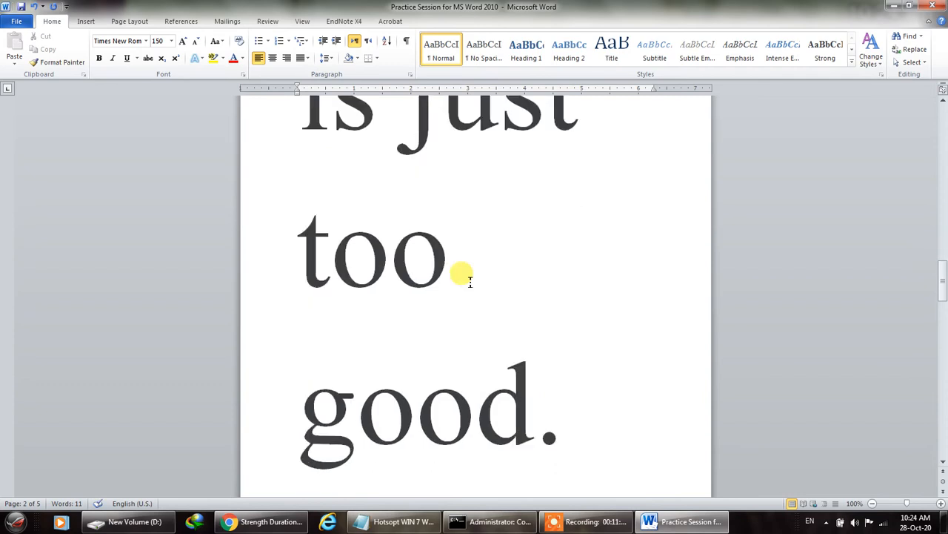
{"action": "scroll", "coordinate": [328, 297], "scroll_direction": "down", "scroll_amount": 10}
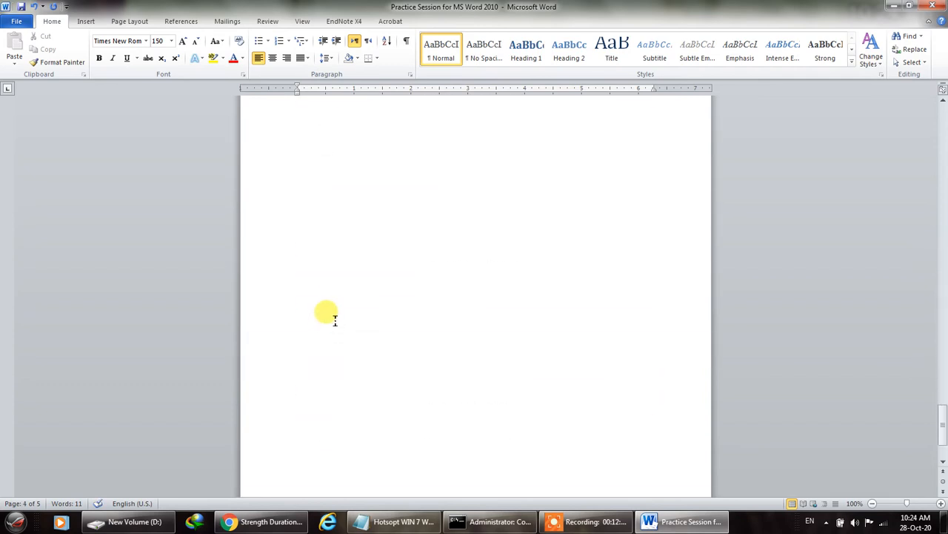
{"action": "scroll", "coordinate": [330, 326], "scroll_direction": "up", "scroll_amount": 3}
{"action": "scroll", "coordinate": [333, 322], "scroll_direction": "up", "scroll_amount": 12}
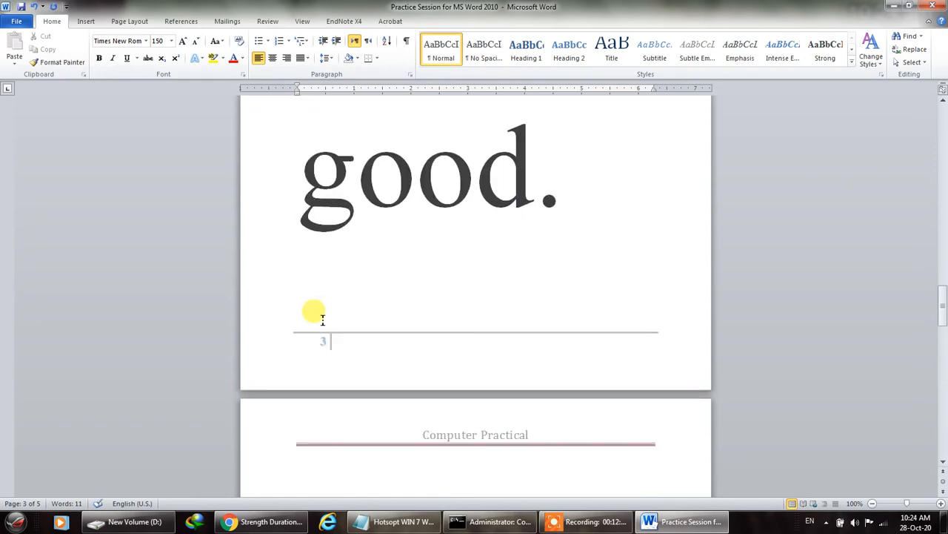
{"action": "scroll", "coordinate": [326, 318], "scroll_direction": "up", "scroll_amount": 12}
{"action": "scroll", "coordinate": [323, 319], "scroll_direction": "up", "scroll_amount": 12}
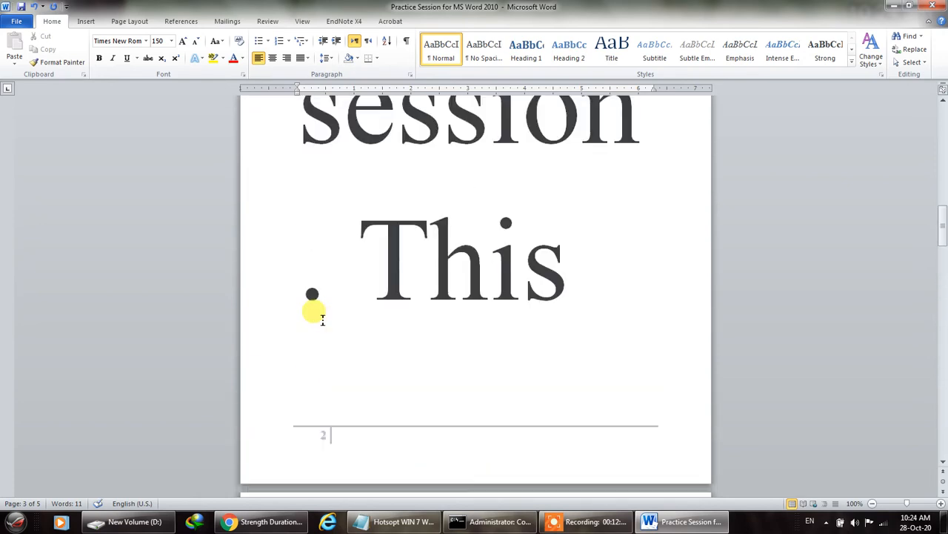
{"action": "scroll", "coordinate": [319, 311], "scroll_direction": "up", "scroll_amount": 6}
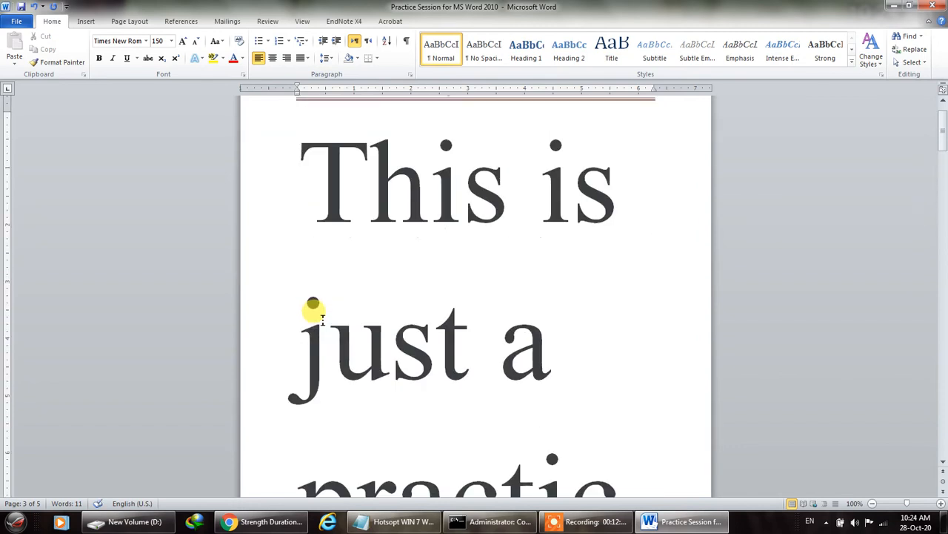
Set all the text back to 12 pt and add an empty line above the sentence.
{"action": "key", "text": "ctrl+a"}
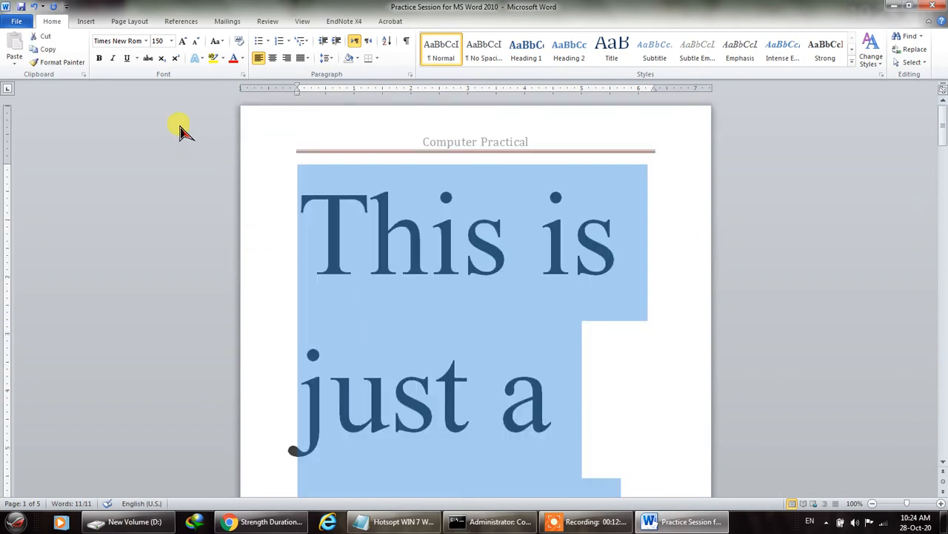
{"action": "left_click", "coordinate": [171, 41]}
{"action": "left_click", "coordinate": [158, 94]}
{"action": "left_click", "coordinate": [378, 207]}
{"action": "key", "text": "Return"}
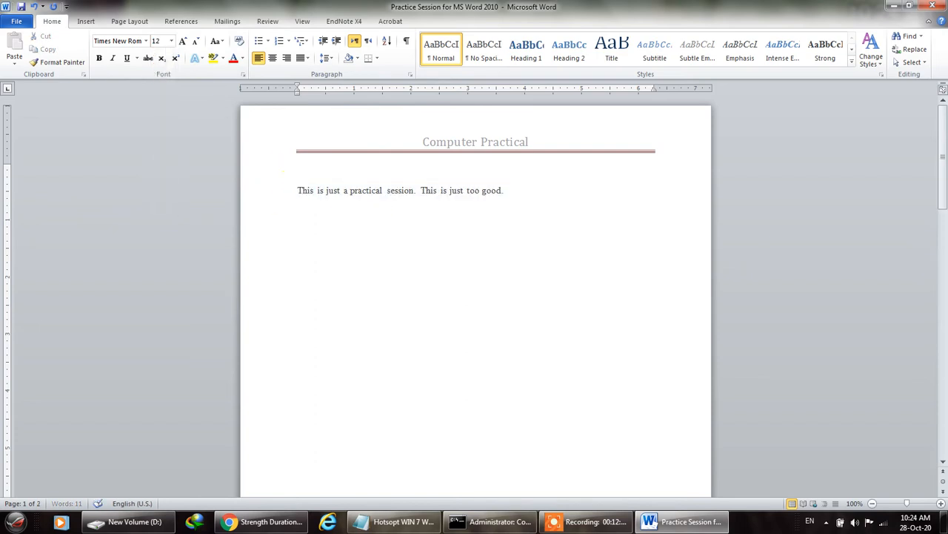
Type 'Introduction' on the top line and make it a Heading 1.
{"action": "left_click", "coordinate": [364, 165]}
{"action": "type", "text": "Introduction"}
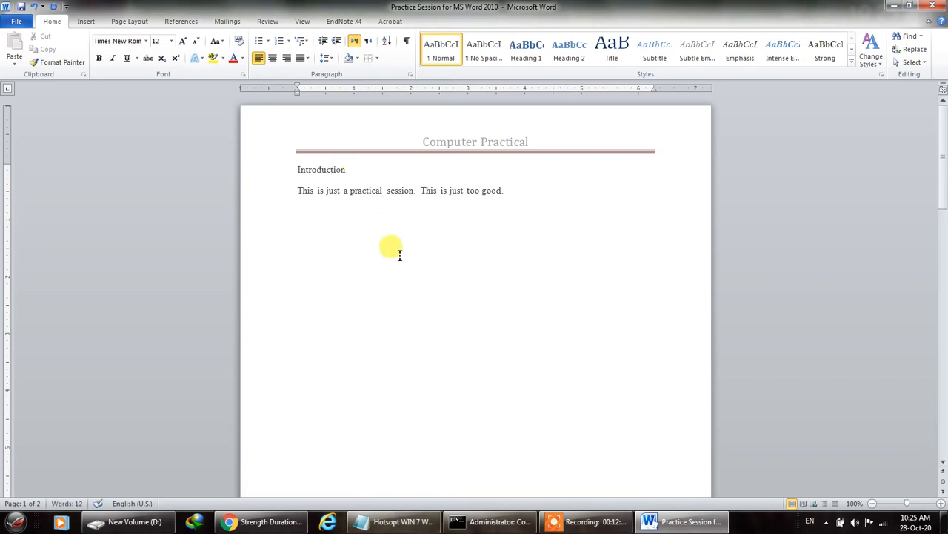
{"action": "left_click_drag", "start_coordinate": [346, 170], "coordinate": [296, 190]}
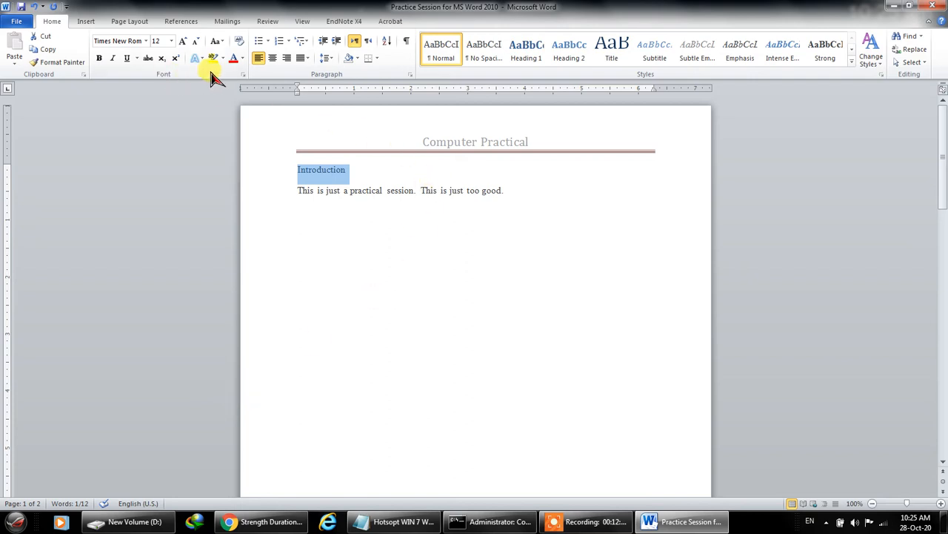
{"action": "left_click", "coordinate": [525, 49]}
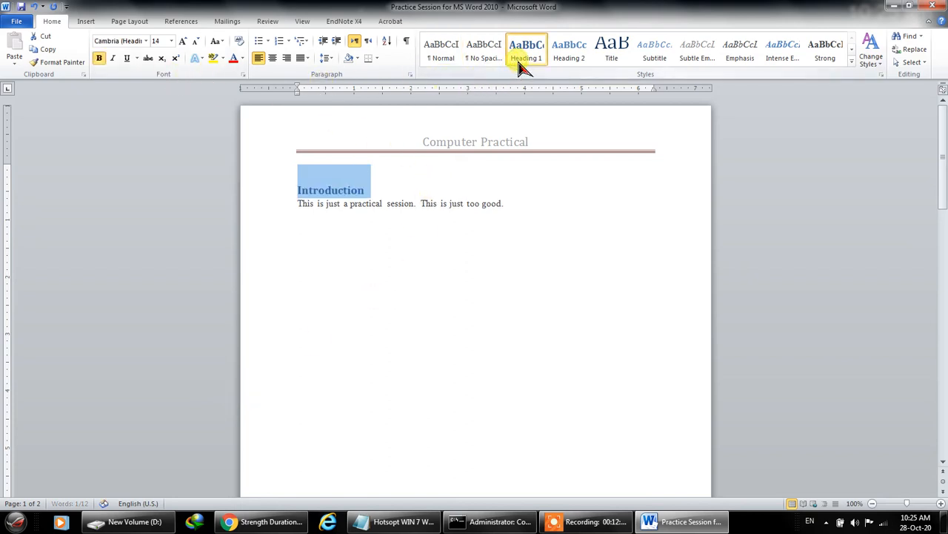
{"action": "double_click", "coordinate": [410, 247]}
{"action": "left_click_drag", "start_coordinate": [365, 190], "coordinate": [274, 182]}
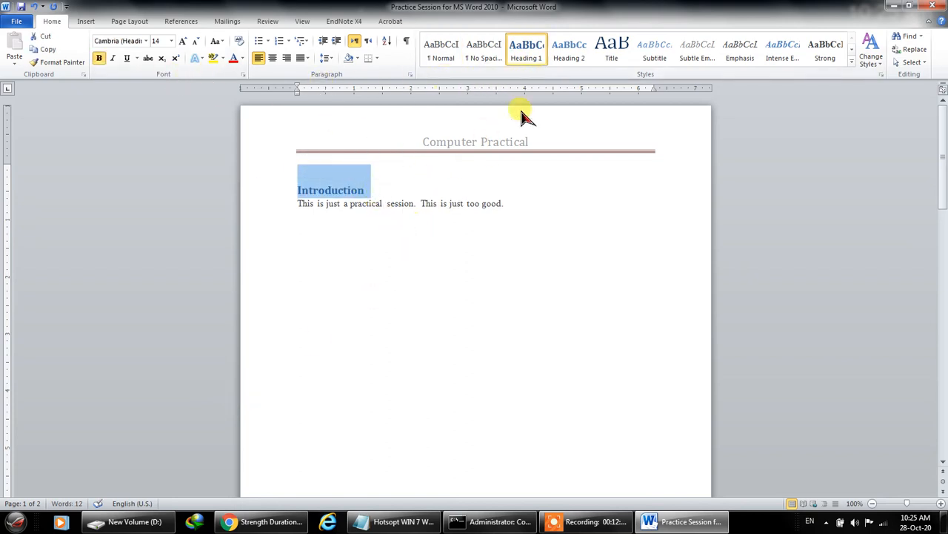
{"action": "left_click", "coordinate": [347, 200]}
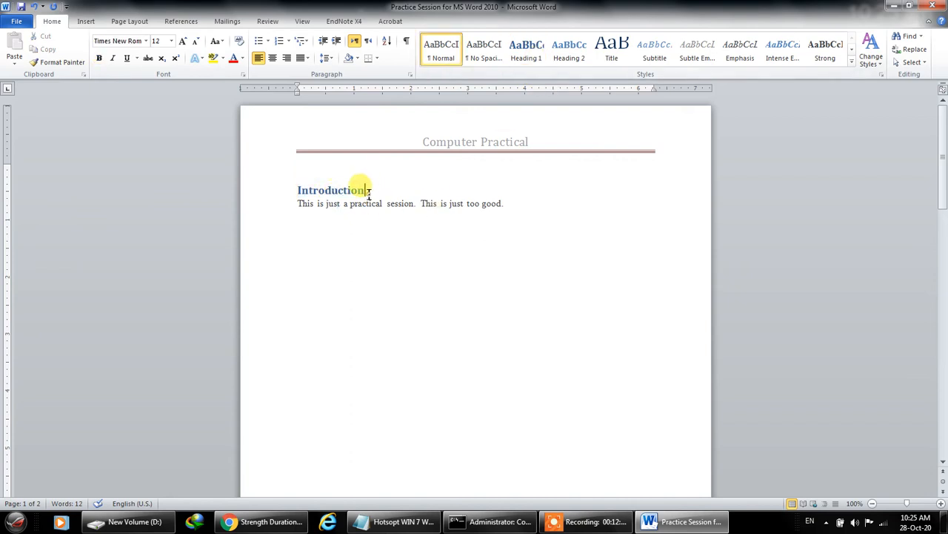
Add 'Title' below the sentence as Heading 2, correcting it to a capital T.
{"action": "left_click", "coordinate": [523, 202]}
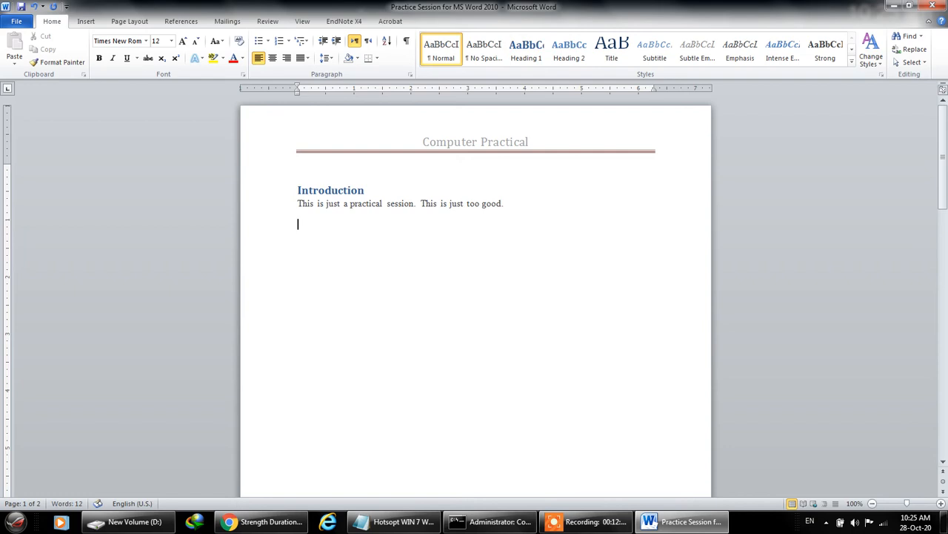
{"action": "type", "text": "title"}
{"action": "left_click_drag", "start_coordinate": [316, 224], "coordinate": [285, 217]}
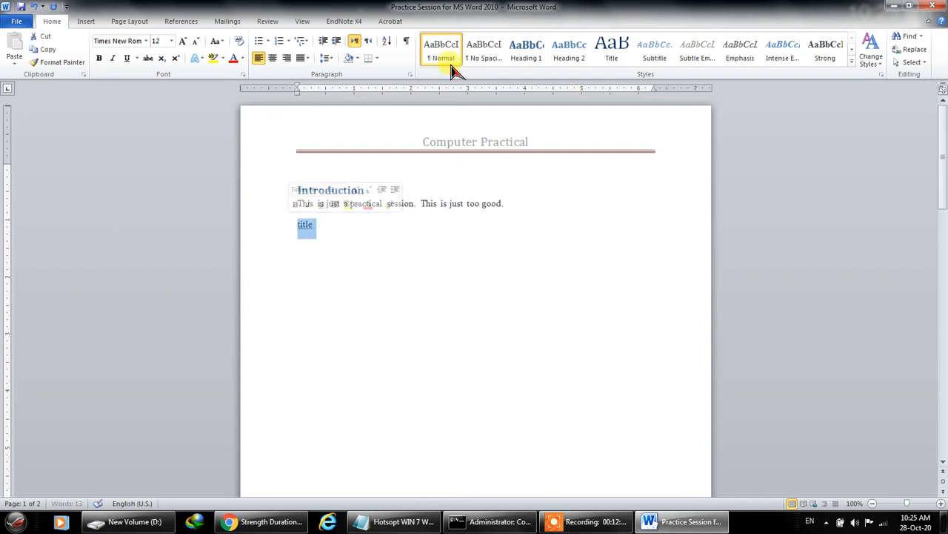
{"action": "left_click", "coordinate": [570, 46]}
{"action": "left_click", "coordinate": [423, 230]}
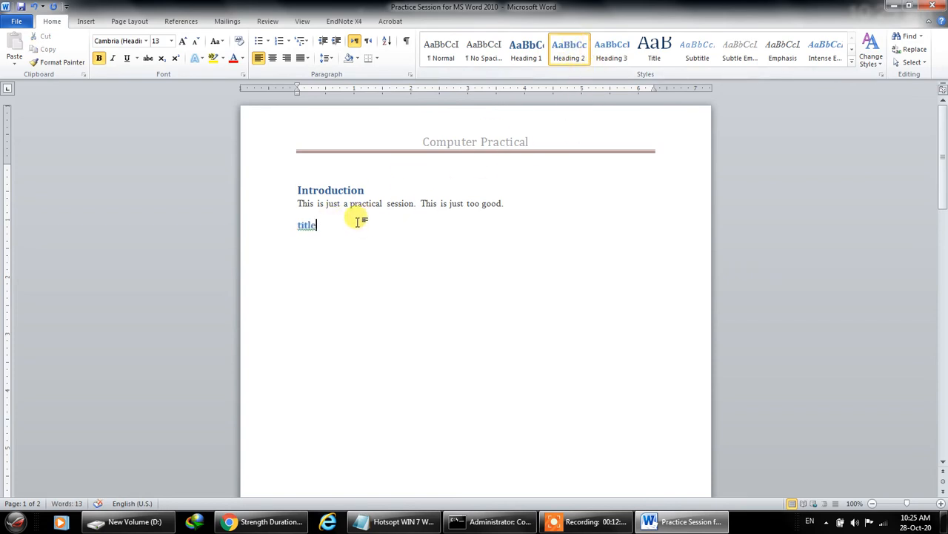
{"action": "right_click", "coordinate": [306, 222]}
{"action": "left_click", "coordinate": [345, 237]}
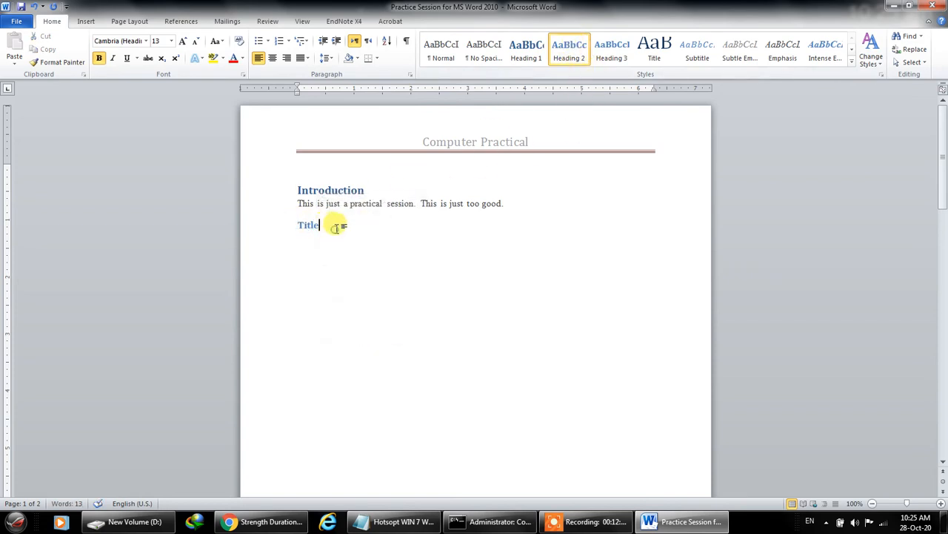
{"action": "key", "text": "Return"}
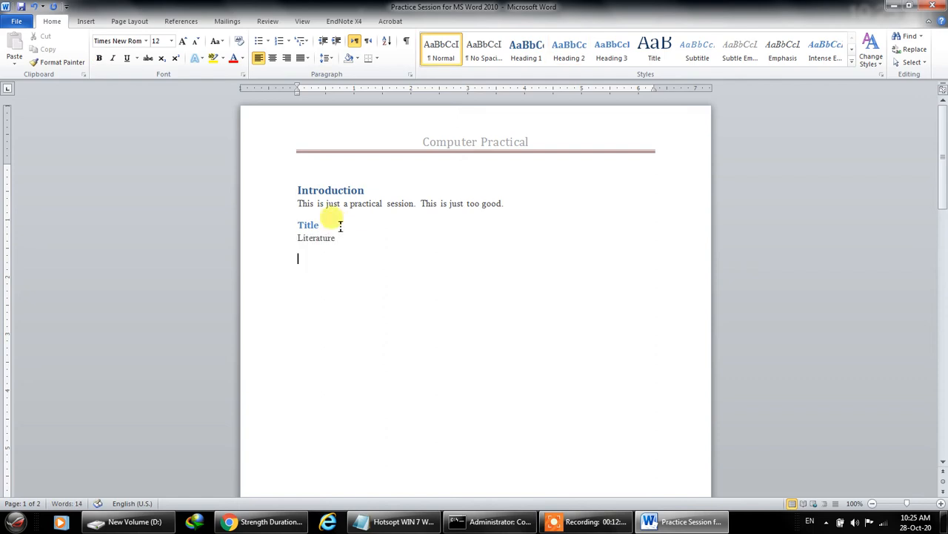
Apply the Heading 3 style to Literature.
{"action": "double_click", "coordinate": [309, 240]}
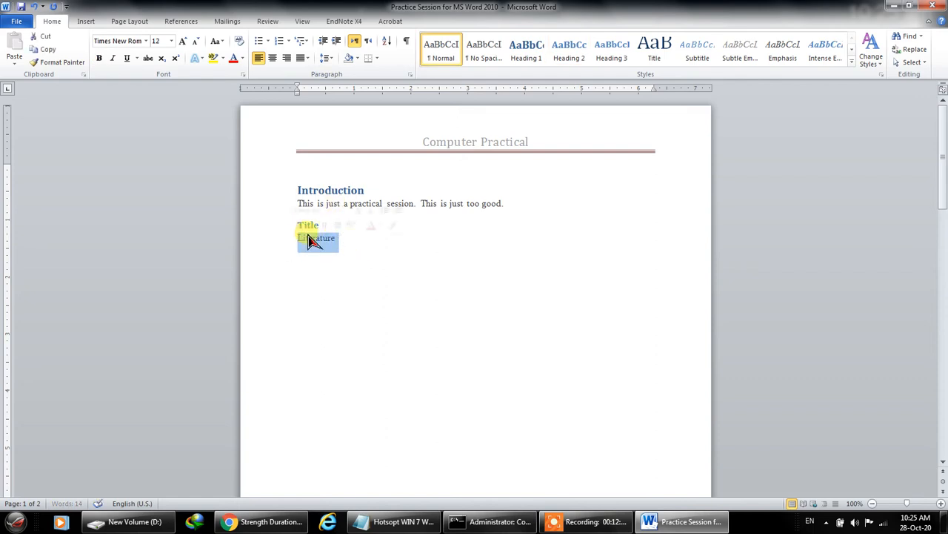
{"action": "left_click", "coordinate": [612, 56]}
{"action": "left_click", "coordinate": [437, 227]}
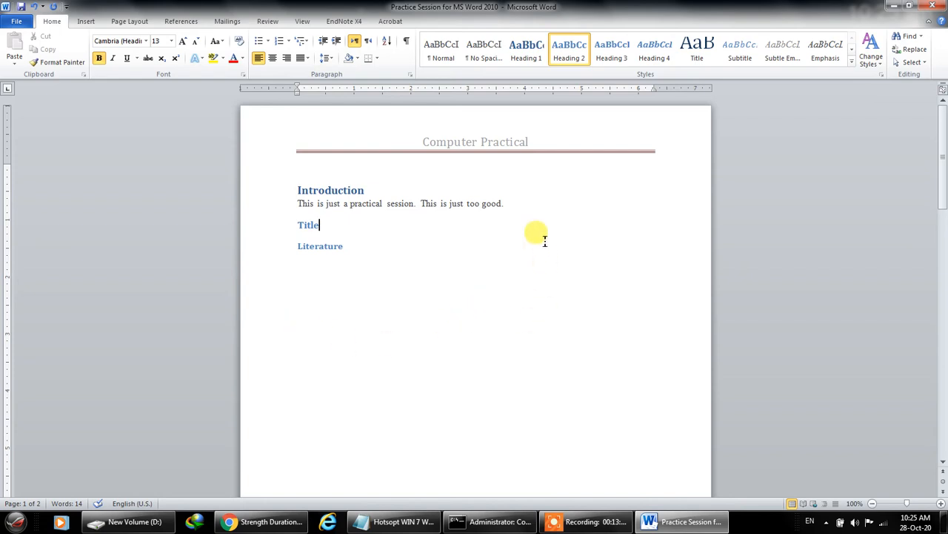
Give the Introduction heading the Title style.
{"action": "left_click_drag", "start_coordinate": [362, 190], "coordinate": [321, 170]}
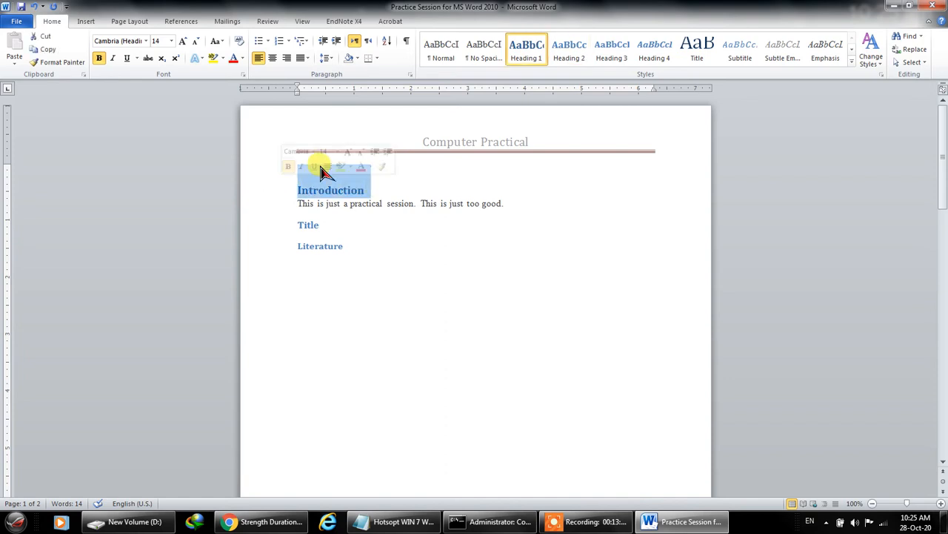
{"action": "left_click", "coordinate": [697, 58]}
{"action": "left_click", "coordinate": [513, 242]}
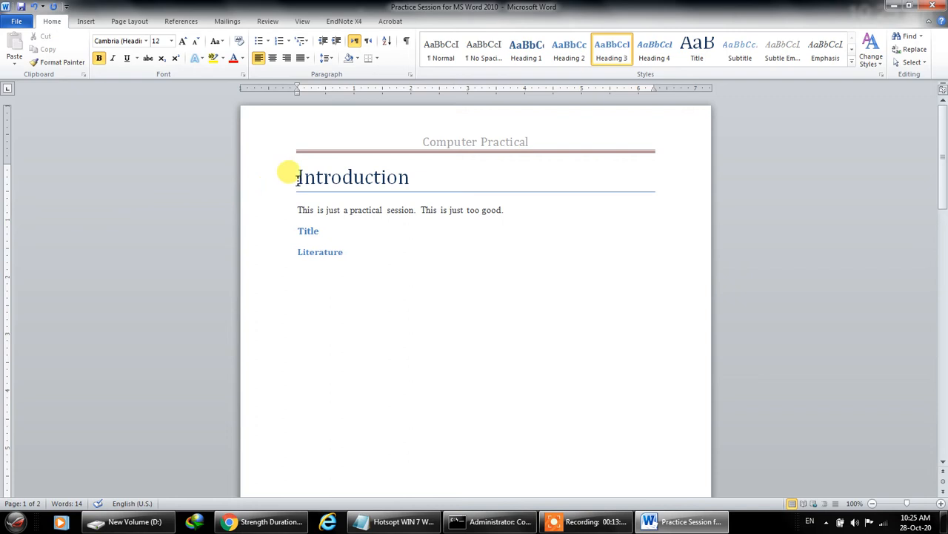
{"action": "left_click_drag", "start_coordinate": [377, 247], "coordinate": [312, 159]}
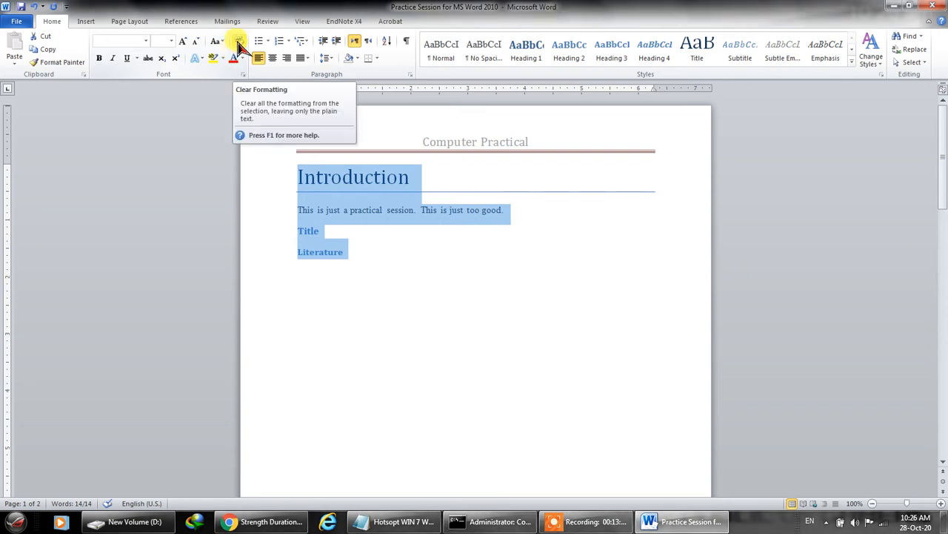
Clear all formatting from the four selected lines, leaving plain text.
{"action": "left_click", "coordinate": [239, 46]}
{"action": "left_click", "coordinate": [367, 210]}
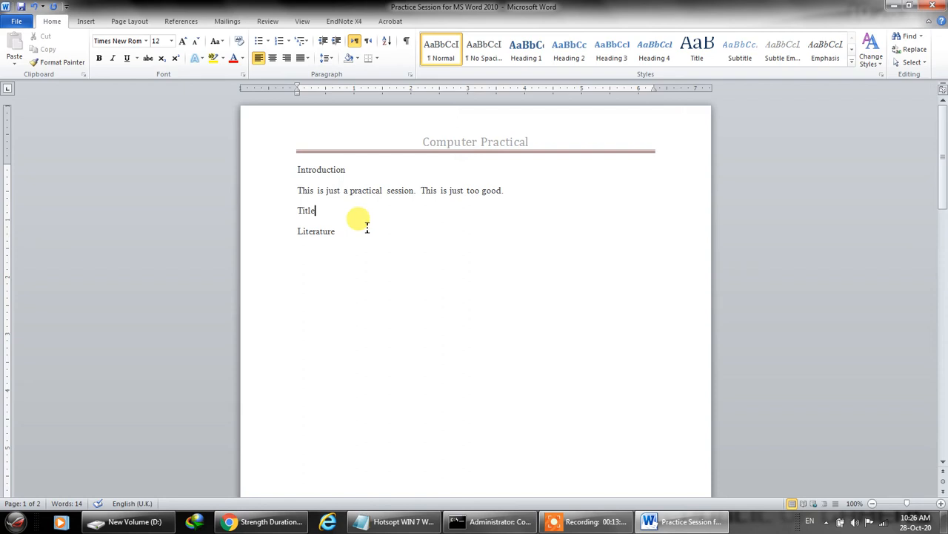
{"action": "left_click", "coordinate": [362, 169]}
Resize Introduction to 14 pt using Grow Font and Shrink Font.
{"action": "left_click_drag", "start_coordinate": [355, 171], "coordinate": [292, 171]}
{"action": "left_click", "coordinate": [184, 42]}
{"action": "left_click", "coordinate": [184, 42]}
{"action": "left_click", "coordinate": [183, 42]}
{"action": "left_click", "coordinate": [186, 44]}
{"action": "left_click", "coordinate": [195, 43]}
{"action": "left_click", "coordinate": [195, 43]}
{"action": "left_click", "coordinate": [195, 43]}
{"action": "left_click", "coordinate": [194, 43]}
{"action": "left_click", "coordinate": [195, 43]}
{"action": "left_click", "coordinate": [184, 43]}
{"action": "left_click", "coordinate": [184, 42]}
{"action": "left_click", "coordinate": [184, 42]}
{"action": "left_click", "coordinate": [195, 43]}
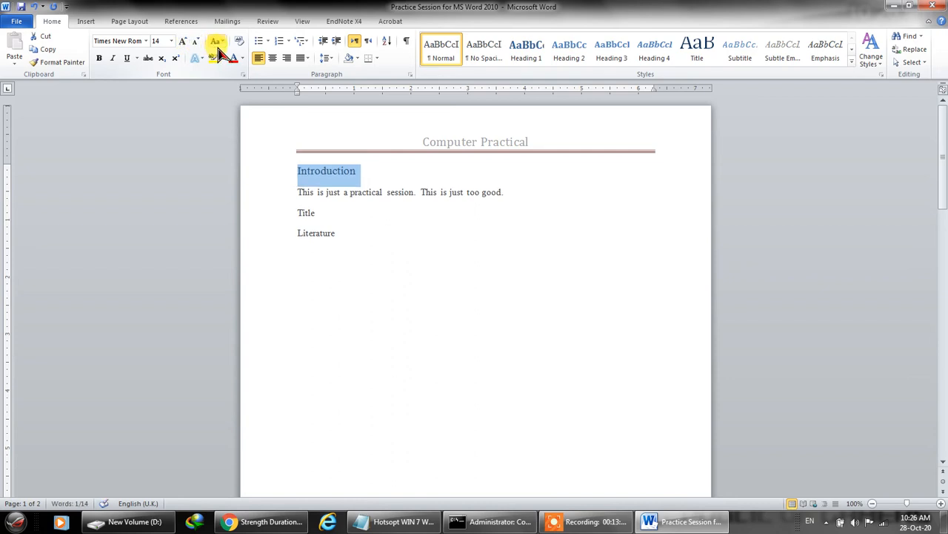
{"action": "left_click", "coordinate": [219, 51]}
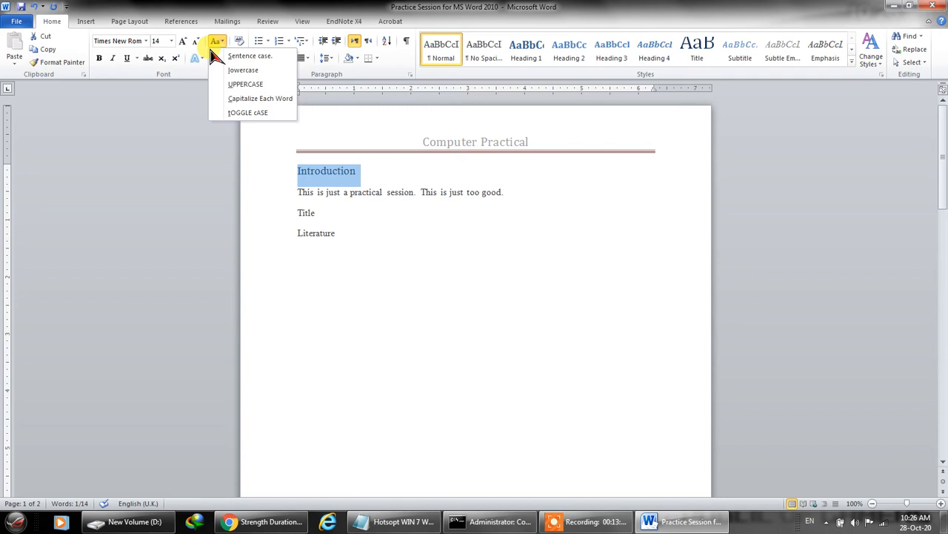
Change the capital T of 'This' to a lowercase t.
{"action": "left_click", "coordinate": [364, 222]}
{"action": "left_click", "coordinate": [303, 191]}
{"action": "key", "text": "Delete"}
{"action": "type", "text": "t"}
{"action": "left_click", "coordinate": [369, 234]}
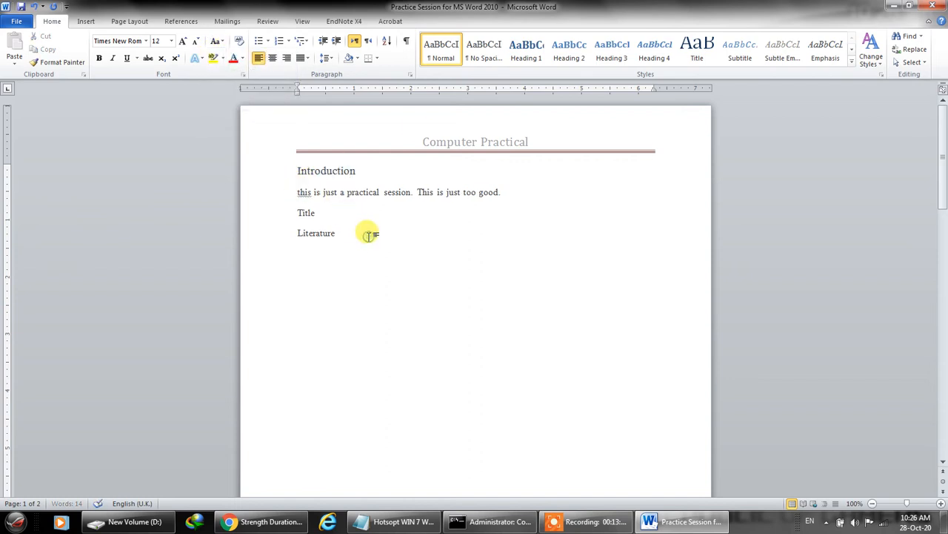
Apply Sentence case and then lowercase to the sentence line.
{"action": "left_click_drag", "start_coordinate": [517, 194], "coordinate": [292, 185]}
{"action": "left_click", "coordinate": [219, 41]}
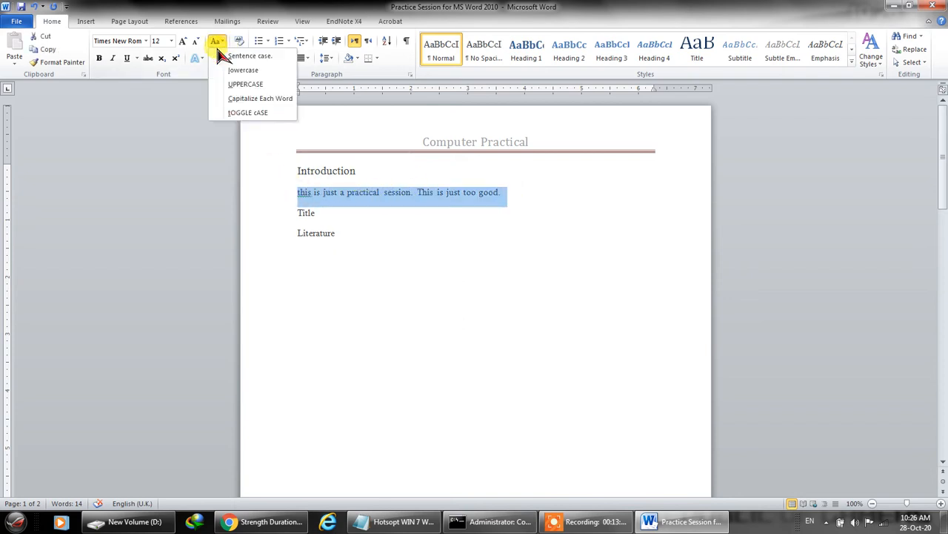
{"action": "left_click", "coordinate": [245, 57]}
{"action": "left_click", "coordinate": [345, 205]}
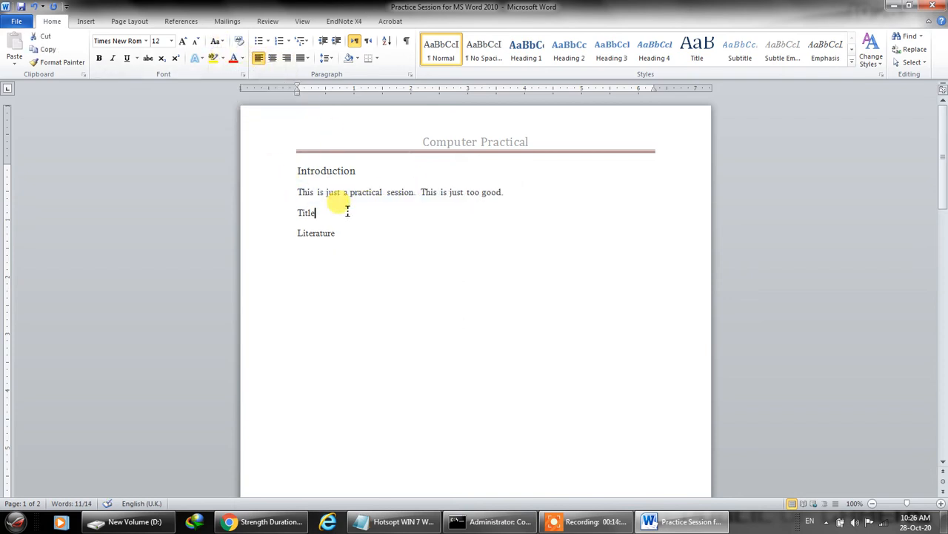
{"action": "left_click_drag", "start_coordinate": [510, 192], "coordinate": [309, 185]}
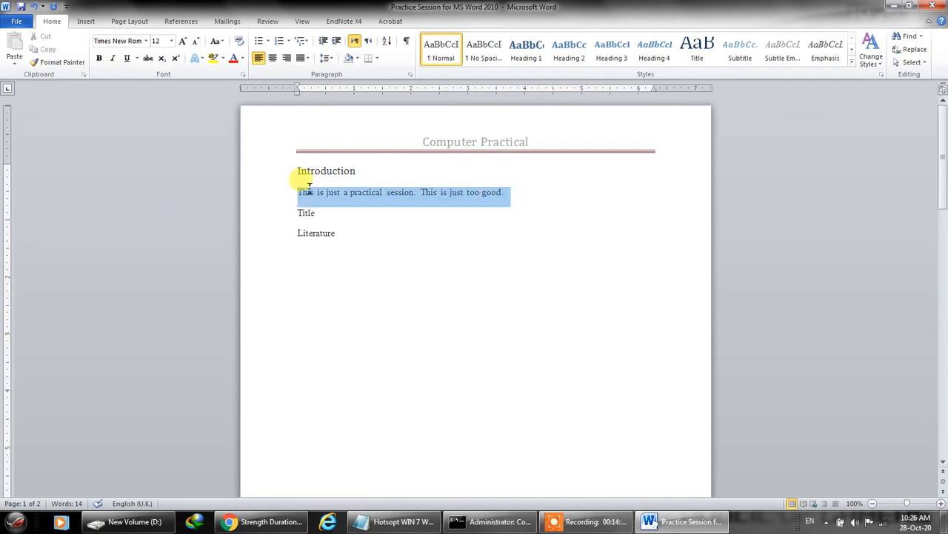
{"action": "left_click", "coordinate": [215, 41]}
{"action": "left_click", "coordinate": [239, 71]}
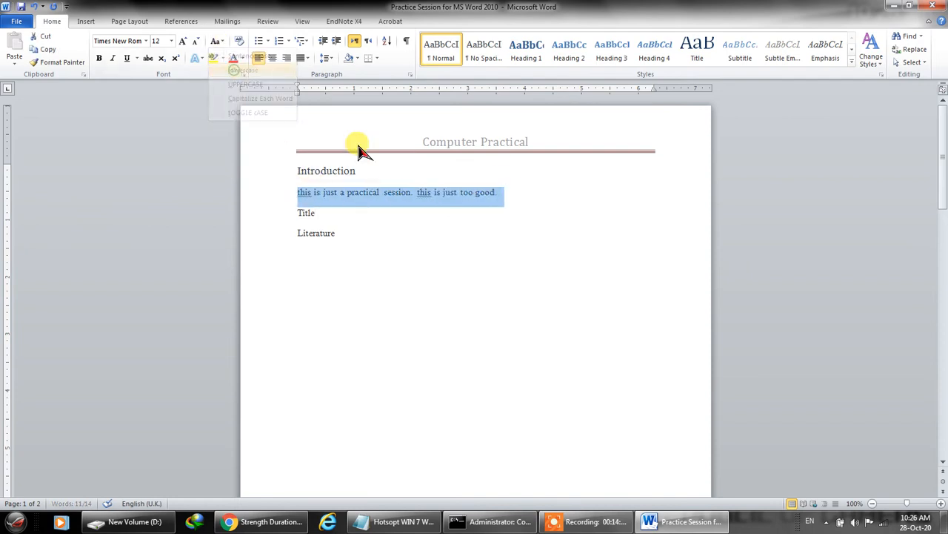
{"action": "left_click", "coordinate": [397, 223]}
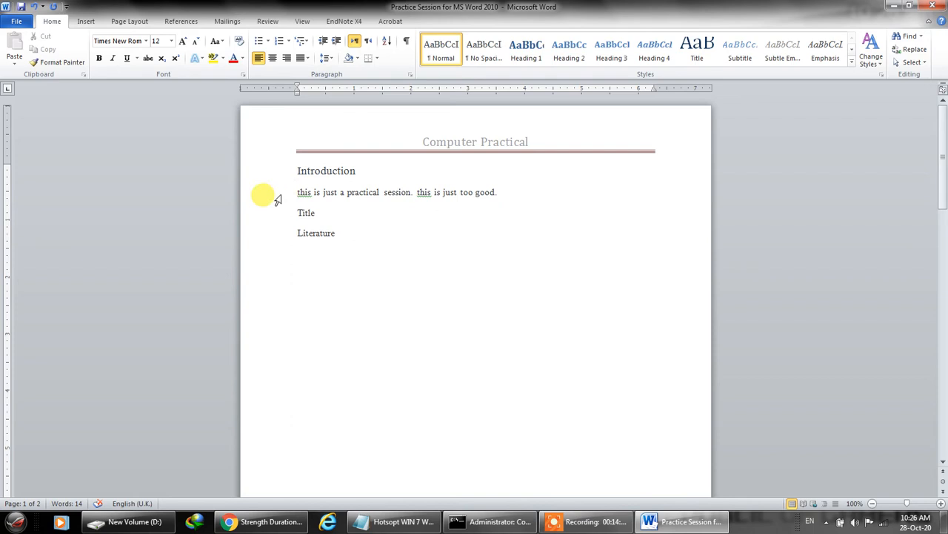
Make the sentence UPPERCASE, then toggle the case of every letter.
{"action": "left_click_drag", "start_coordinate": [501, 194], "coordinate": [298, 191]}
{"action": "left_click", "coordinate": [215, 40]}
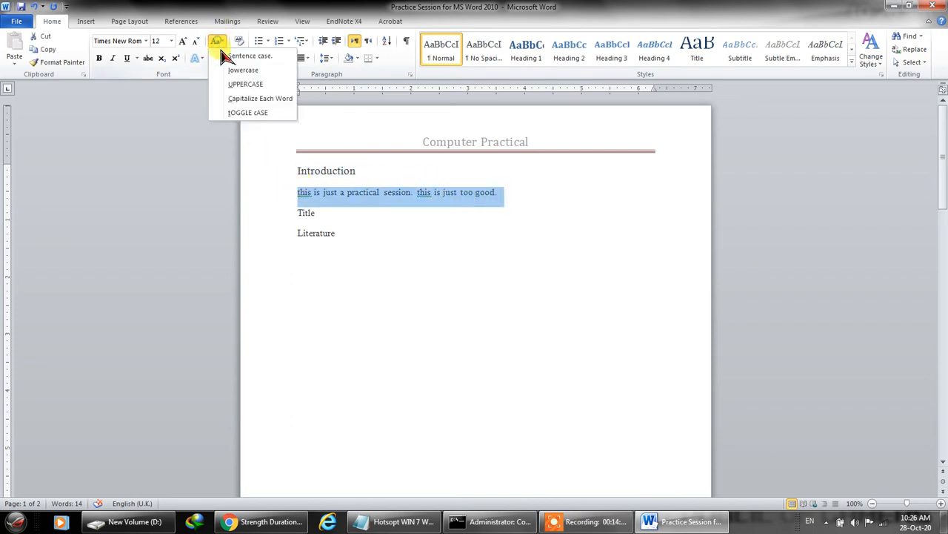
{"action": "left_click", "coordinate": [236, 88]}
{"action": "left_click", "coordinate": [431, 213]}
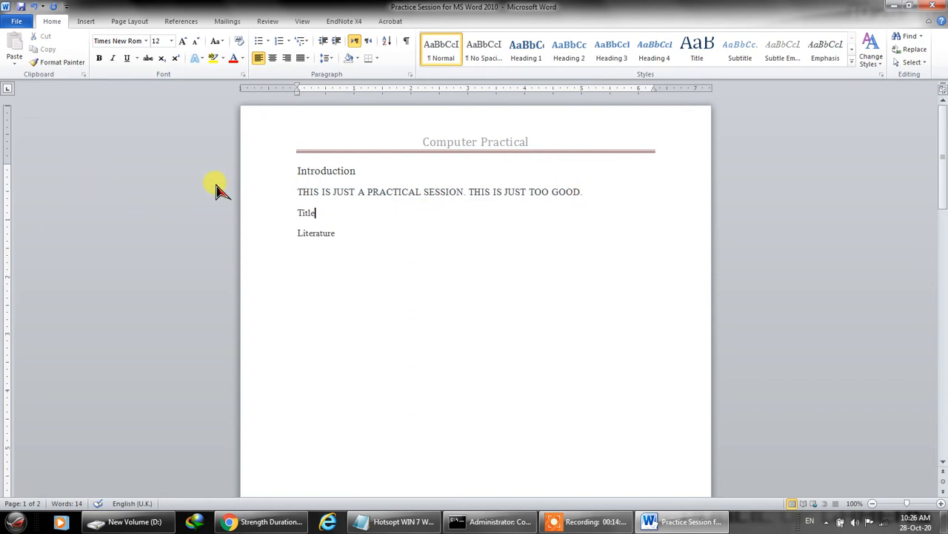
{"action": "left_click_drag", "start_coordinate": [606, 187], "coordinate": [299, 192]}
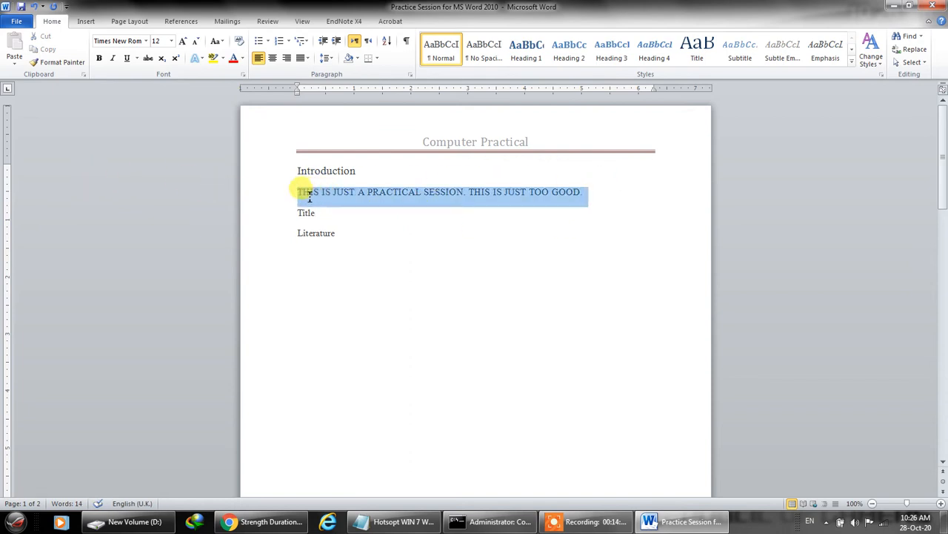
{"action": "left_click", "coordinate": [219, 42]}
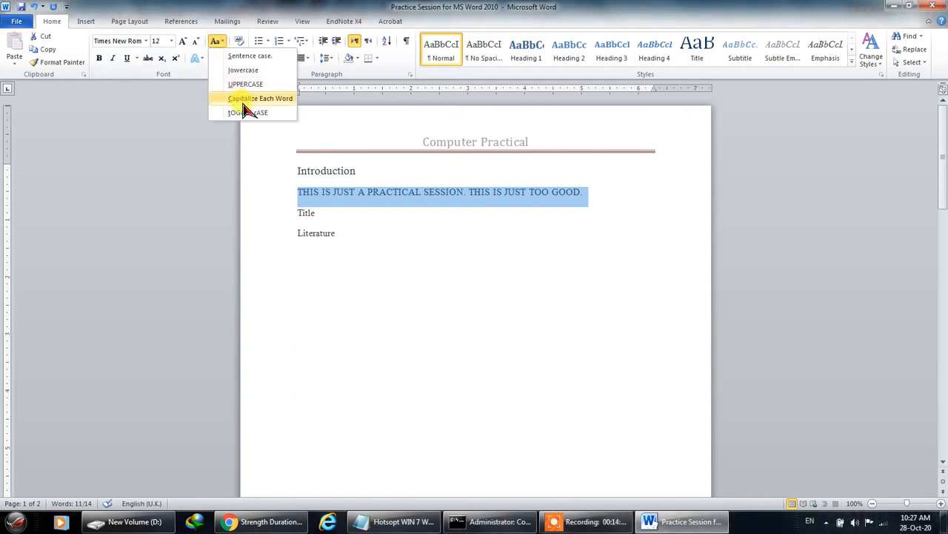
{"action": "left_click", "coordinate": [247, 112]}
{"action": "left_click", "coordinate": [421, 241]}
Apply Capitalize Each Word to the sentence line.
{"action": "left_click_drag", "start_coordinate": [501, 195], "coordinate": [296, 193]}
{"action": "left_click", "coordinate": [216, 40]}
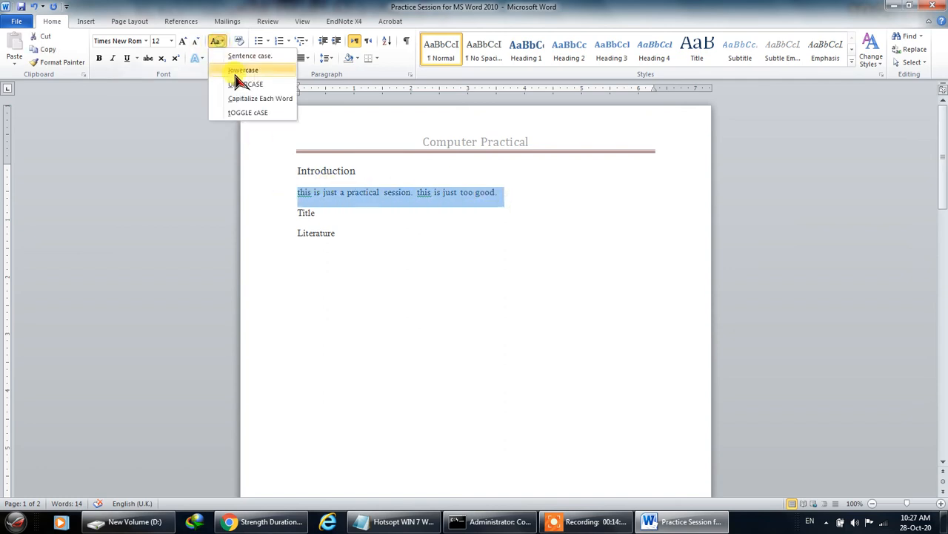
{"action": "left_click", "coordinate": [246, 97]}
{"action": "left_click", "coordinate": [388, 214]}
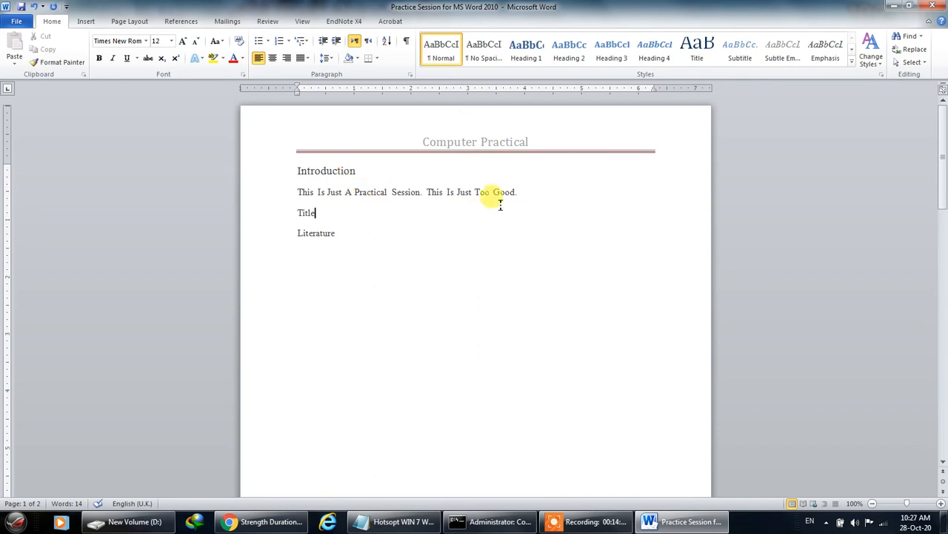
{"action": "left_click_drag", "start_coordinate": [521, 193], "coordinate": [285, 167]}
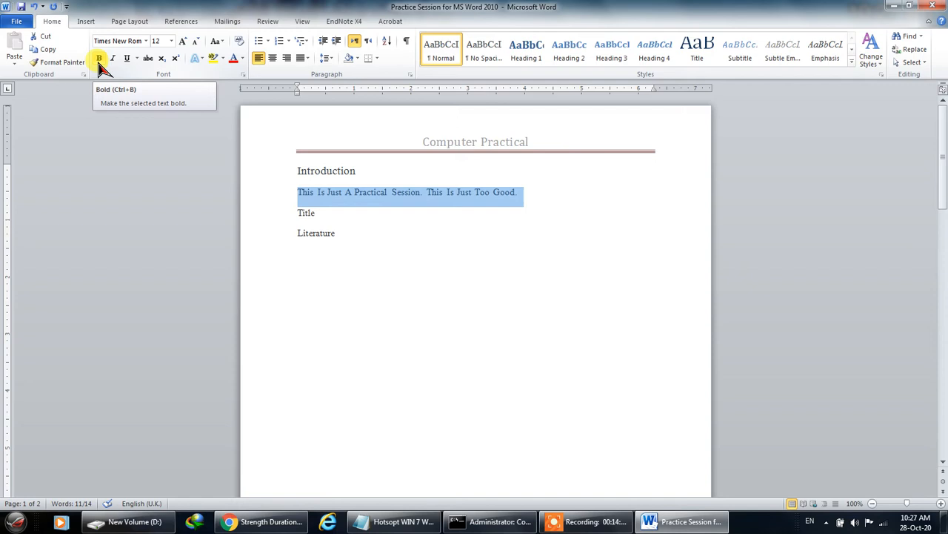
{"action": "left_click", "coordinate": [398, 226]}
Make 'Practical Session' bold in the introduction sentence.
{"action": "left_click_drag", "start_coordinate": [357, 191], "coordinate": [413, 194]}
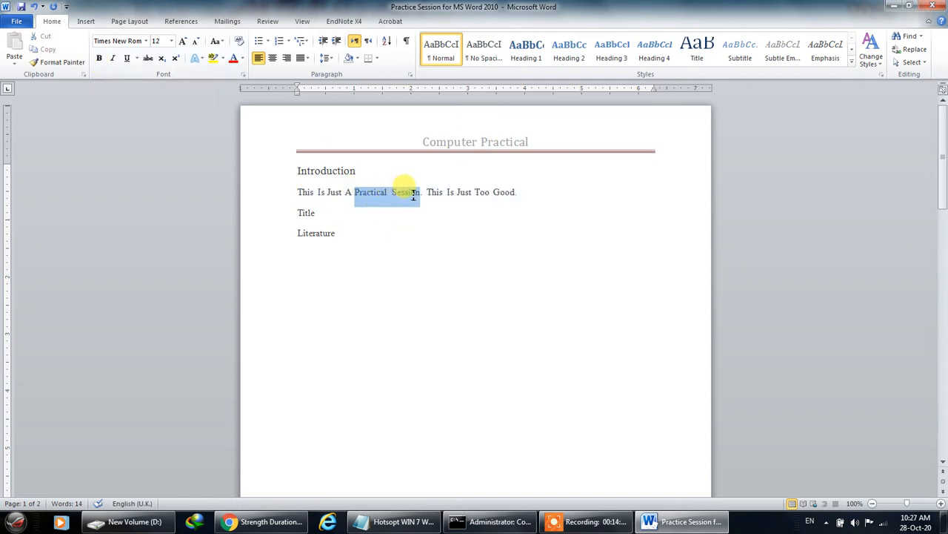
{"action": "left_click", "coordinate": [98, 57]}
{"action": "key", "text": "ctrl+b"}
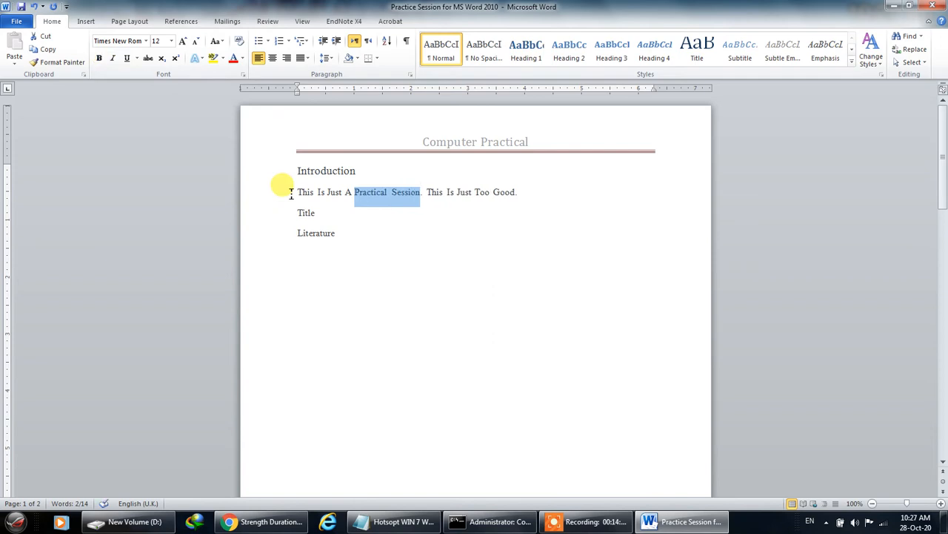
{"action": "key", "text": "ctrl+b"}
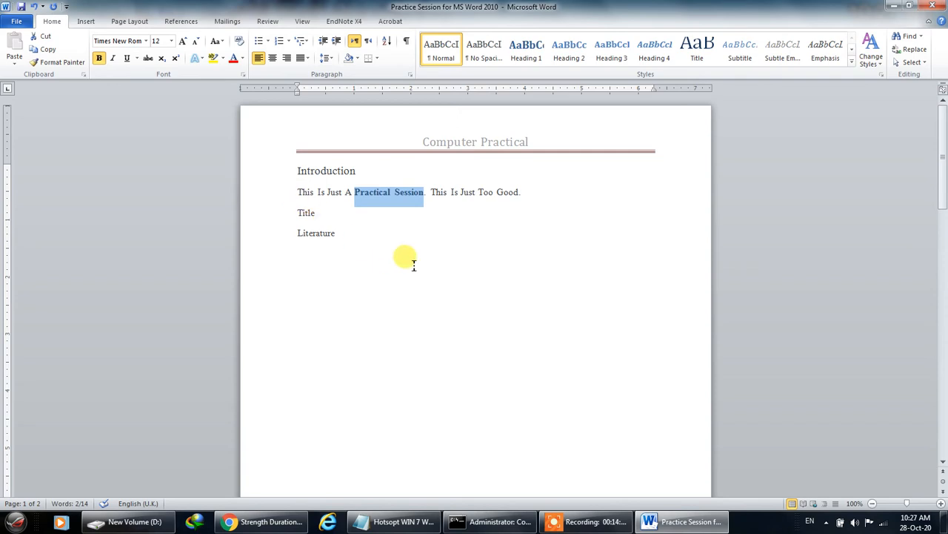
{"action": "left_click", "coordinate": [370, 221]}
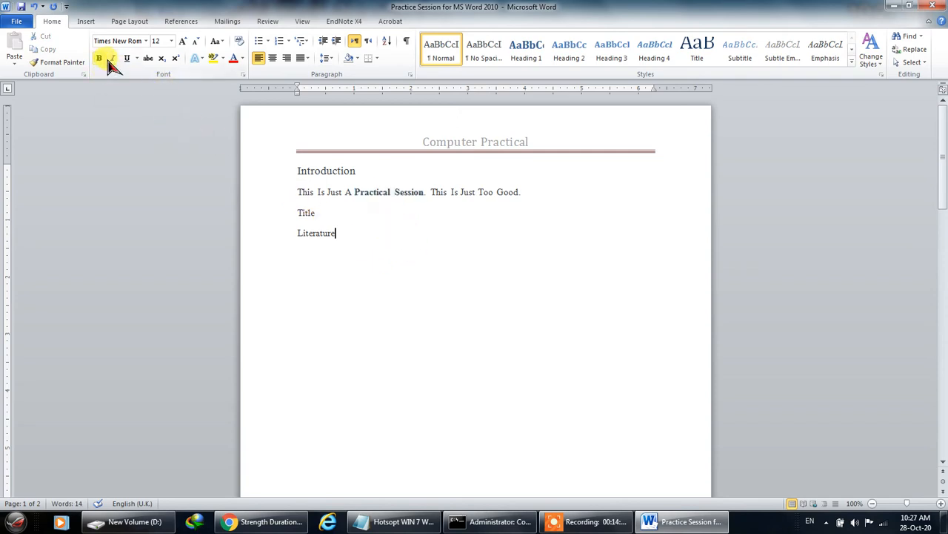
Italicise the words 'Just Too'.
{"action": "left_click_drag", "start_coordinate": [493, 192], "coordinate": [461, 192]}
{"action": "key", "text": "ctrl+i"}
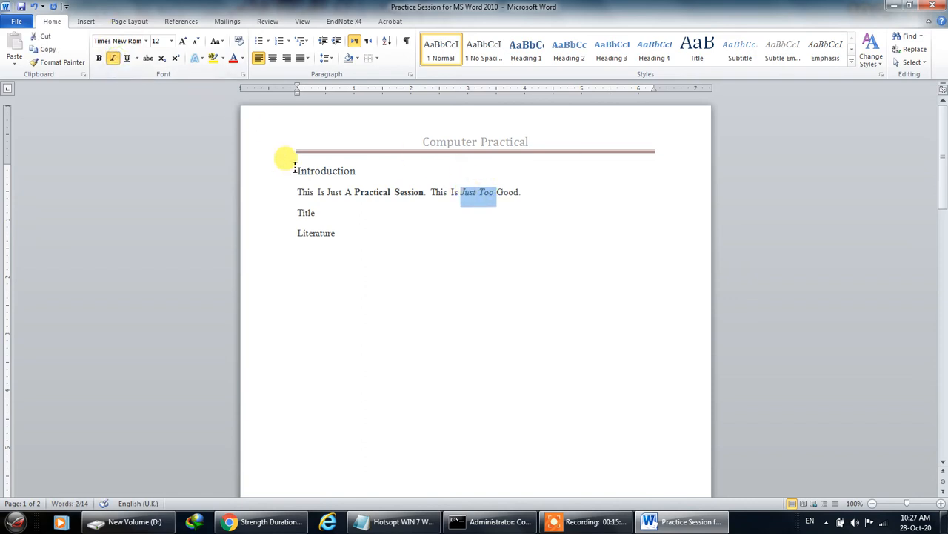
{"action": "left_click", "coordinate": [476, 235]}
Underline 'Just Too' and preview the underline style choices.
{"action": "mouse_move", "coordinate": [459, 192]}
{"action": "left_mouse_down"}
{"action": "mouse_move", "coordinate": [483, 189]}
{"action": "mouse_move", "coordinate": [468, 195]}
{"action": "left_mouse_up"}
{"action": "left_click", "coordinate": [485, 239]}
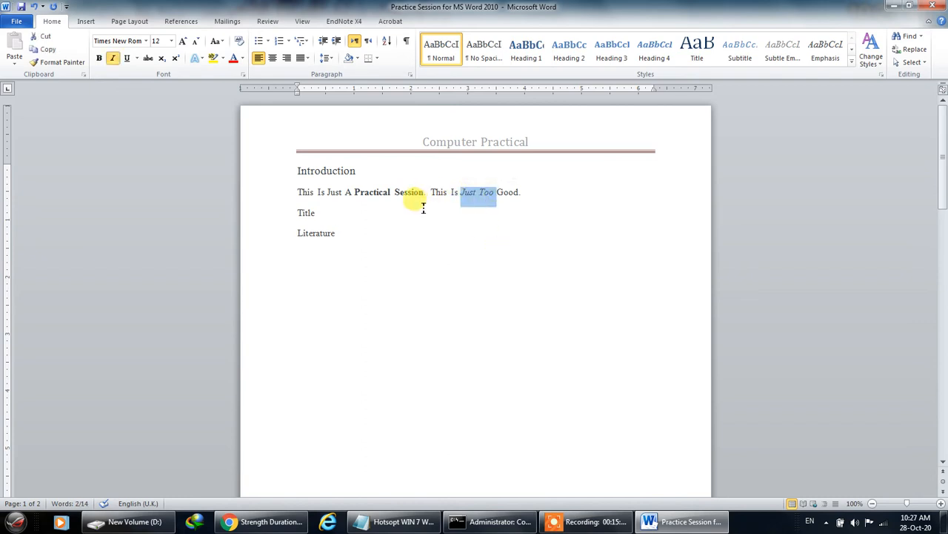
{"action": "left_click", "coordinate": [128, 59]}
{"action": "left_click", "coordinate": [397, 194]}
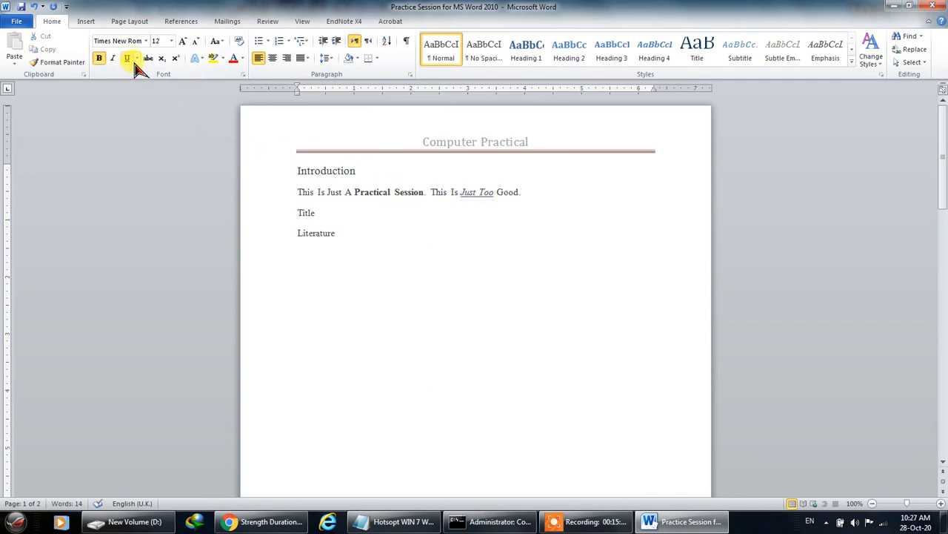
{"action": "left_click_drag", "start_coordinate": [461, 193], "coordinate": [495, 192]}
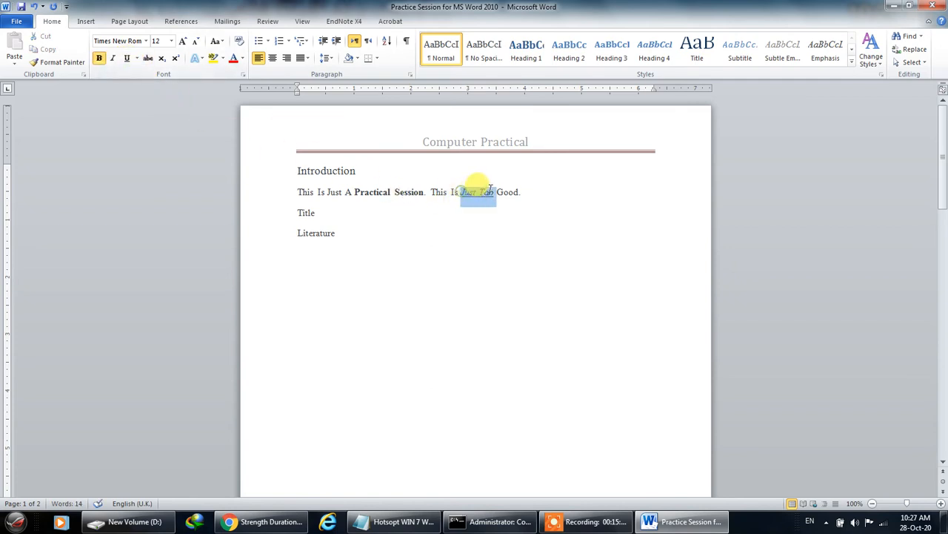
{"action": "left_click", "coordinate": [137, 59]}
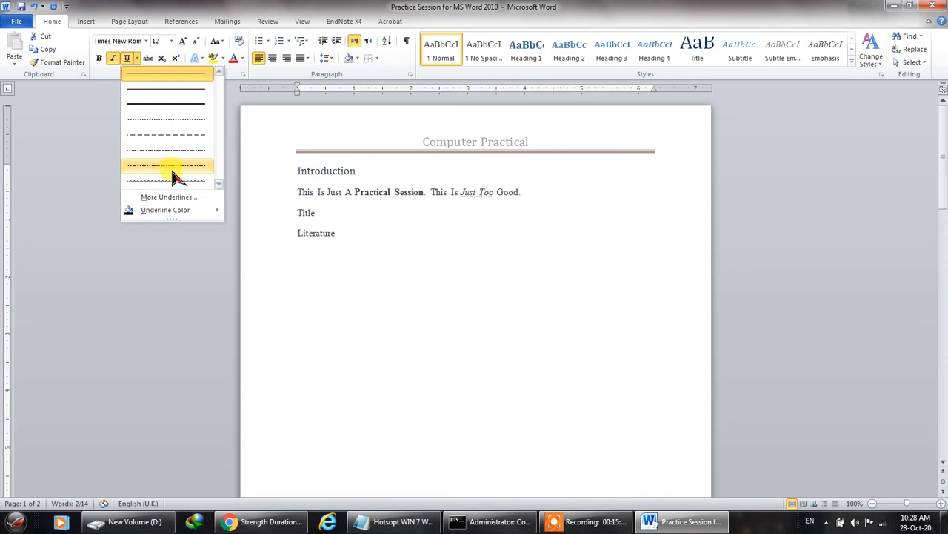
{"action": "left_click", "coordinate": [670, 295]}
{"action": "left_click", "coordinate": [592, 370]}
{"action": "scroll", "coordinate": [620, 391], "scroll_direction": "up", "scroll_amount": 4}
{"action": "scroll", "coordinate": [629, 393], "scroll_direction": "up", "scroll_amount": 6}
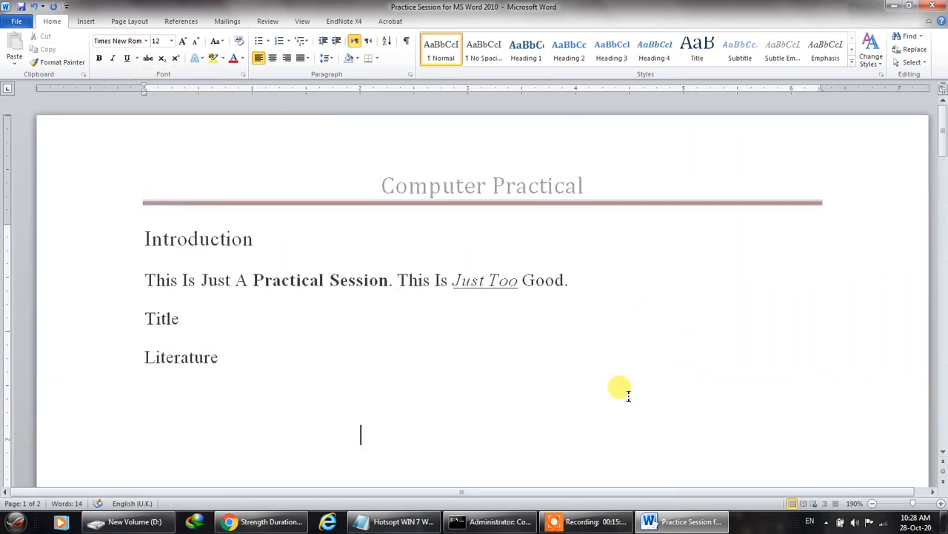
Set the underline on 'Just Too' to red with the wavy style.
{"action": "left_click_drag", "start_coordinate": [484, 290], "coordinate": [412, 292]}
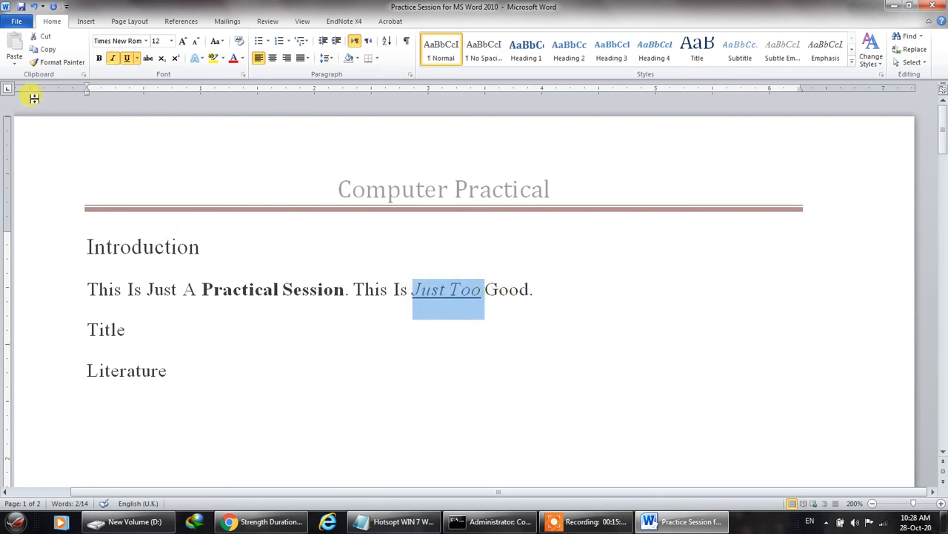
{"action": "left_click", "coordinate": [137, 57]}
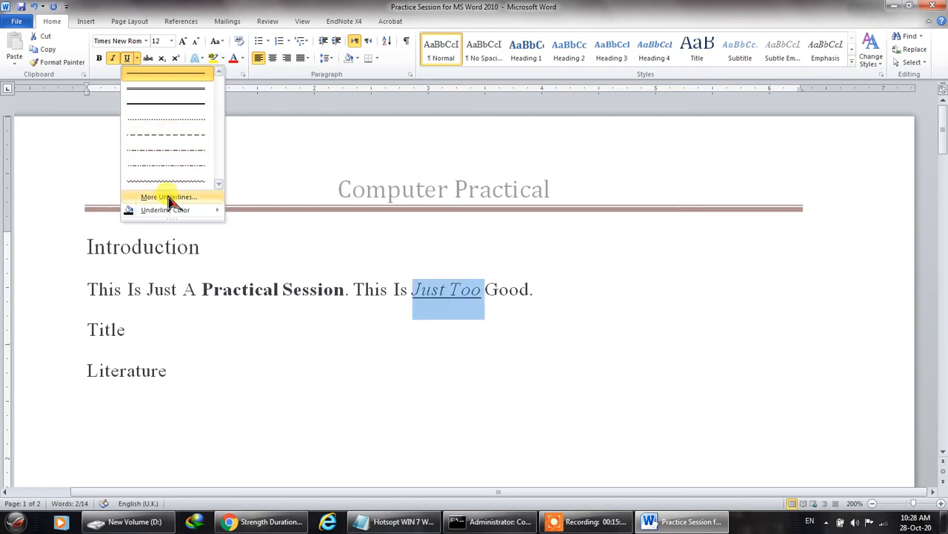
{"action": "mouse_move", "coordinate": [215, 210]}
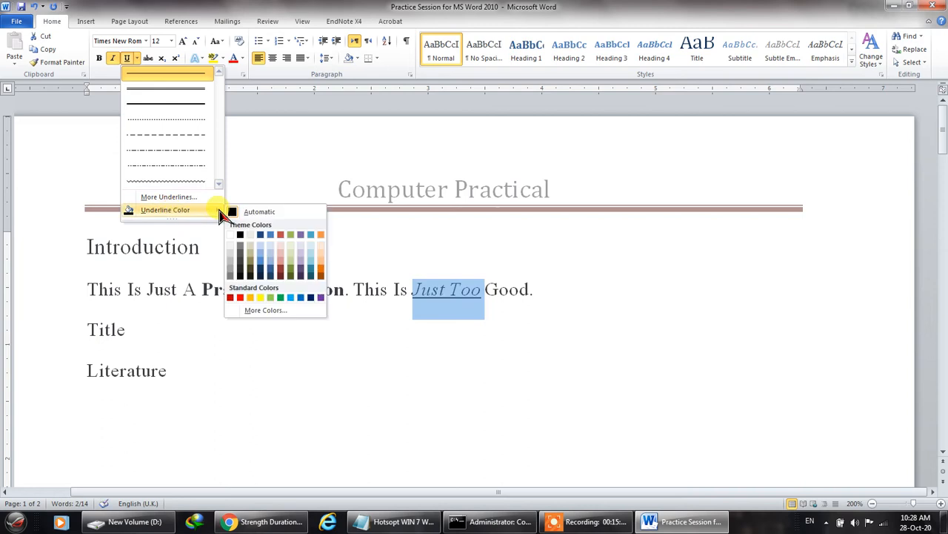
{"action": "left_click", "coordinate": [241, 297]}
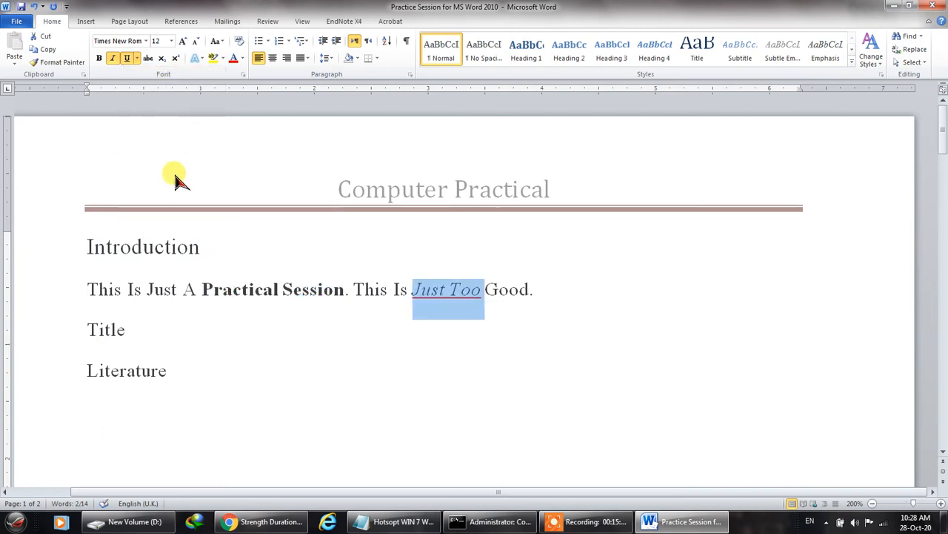
{"action": "left_click", "coordinate": [130, 59]}
{"action": "left_click", "coordinate": [127, 59]}
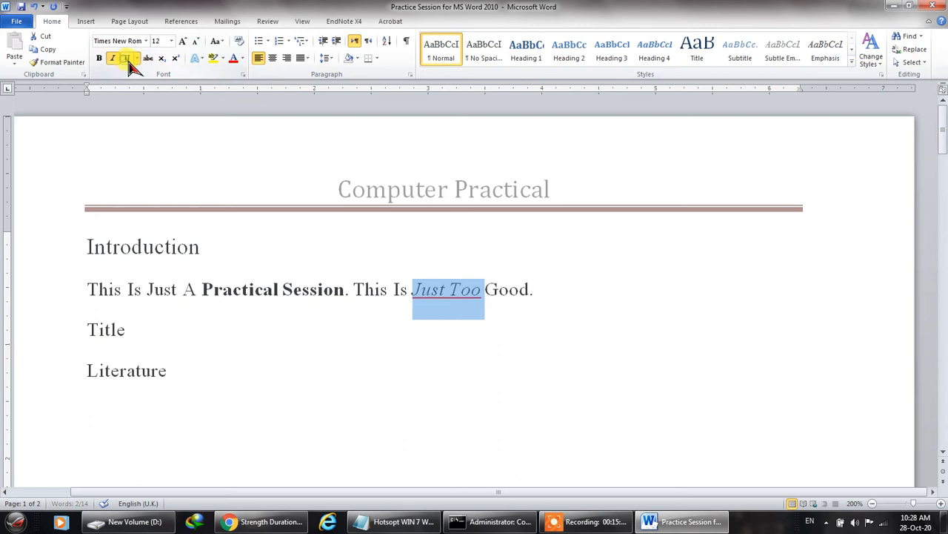
{"action": "left_click", "coordinate": [136, 59]}
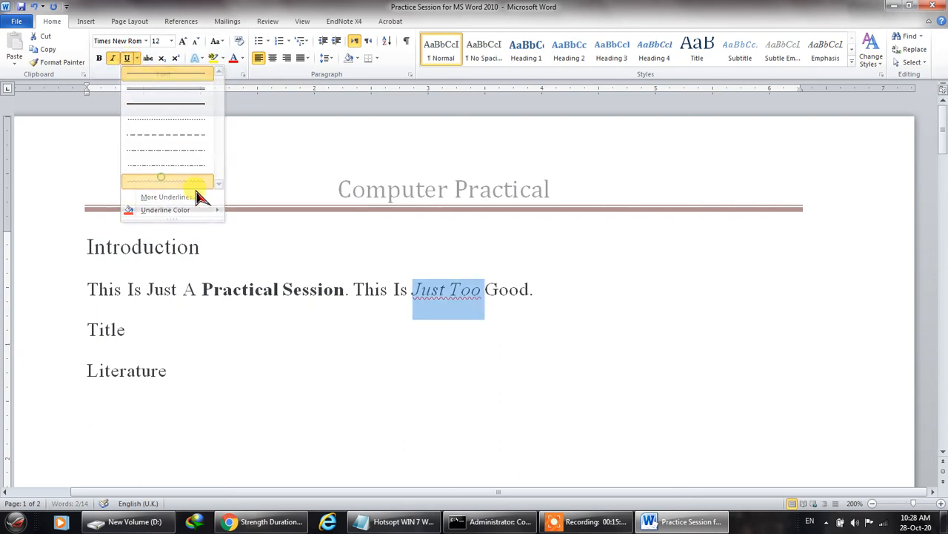
{"action": "left_click", "coordinate": [507, 326]}
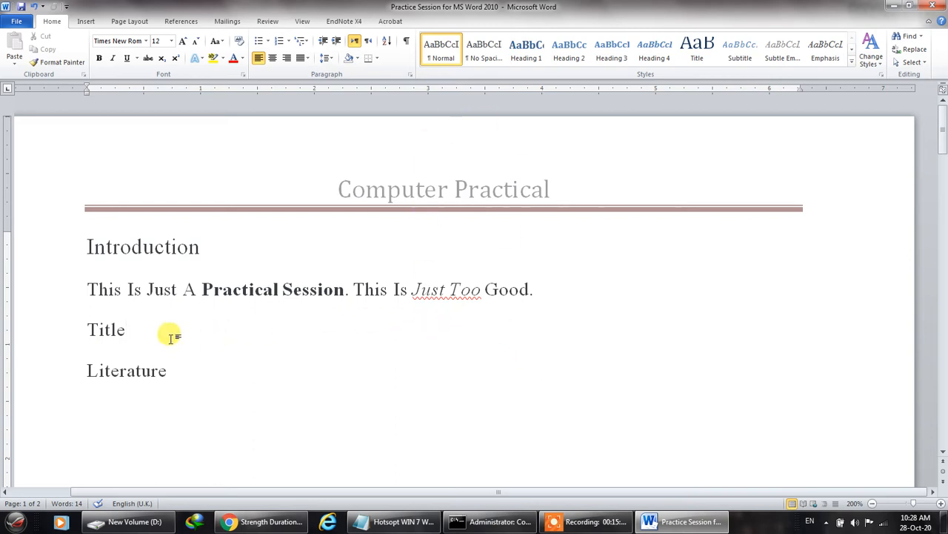
{"action": "left_click", "coordinate": [536, 289]}
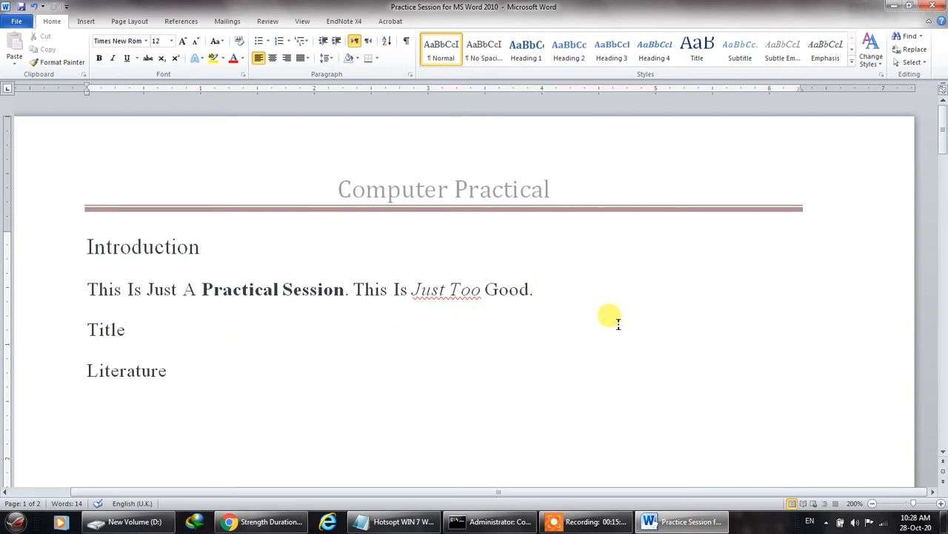
Add a '2' after 'Good.', trying superscript first, then making it subscript.
{"action": "type", "text": "2"}
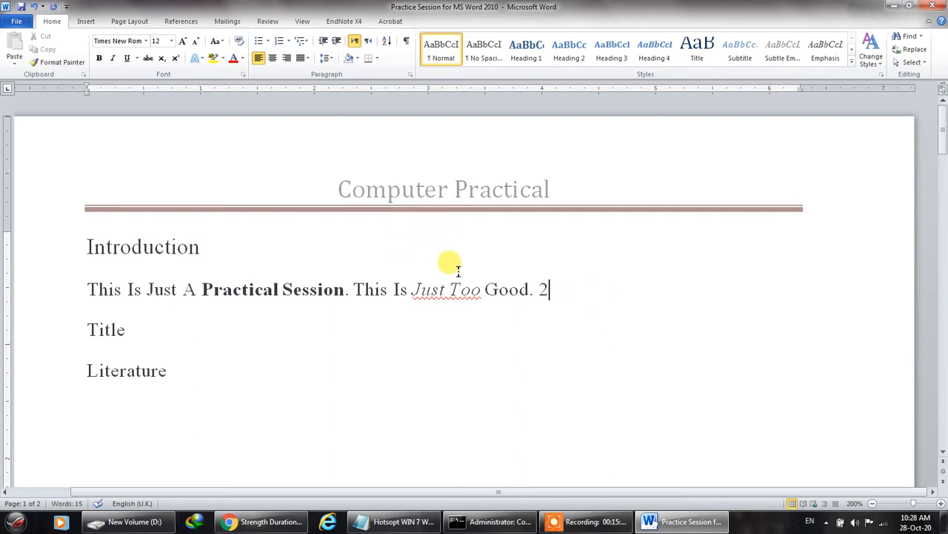
{"action": "left_click_drag", "start_coordinate": [561, 289], "coordinate": [539, 289]}
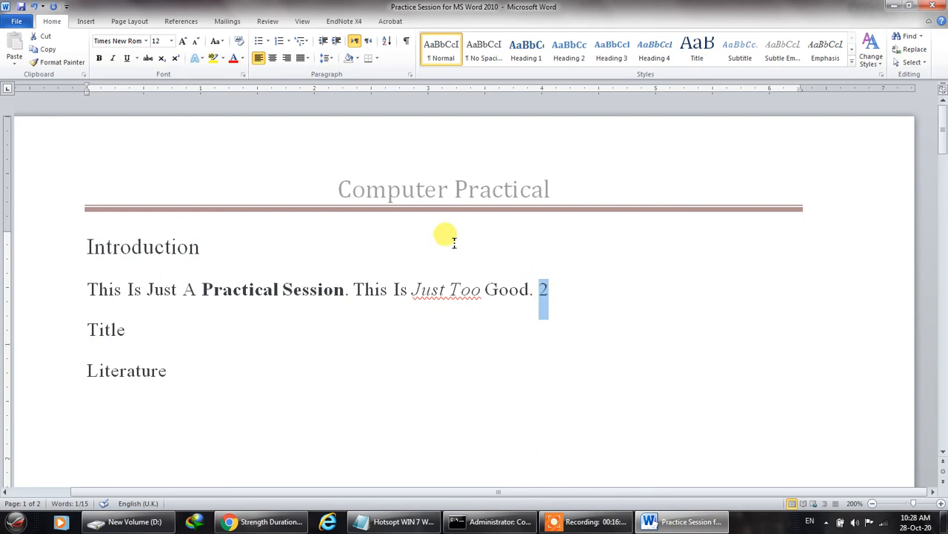
{"action": "left_click", "coordinate": [177, 60]}
{"action": "left_click", "coordinate": [521, 334]}
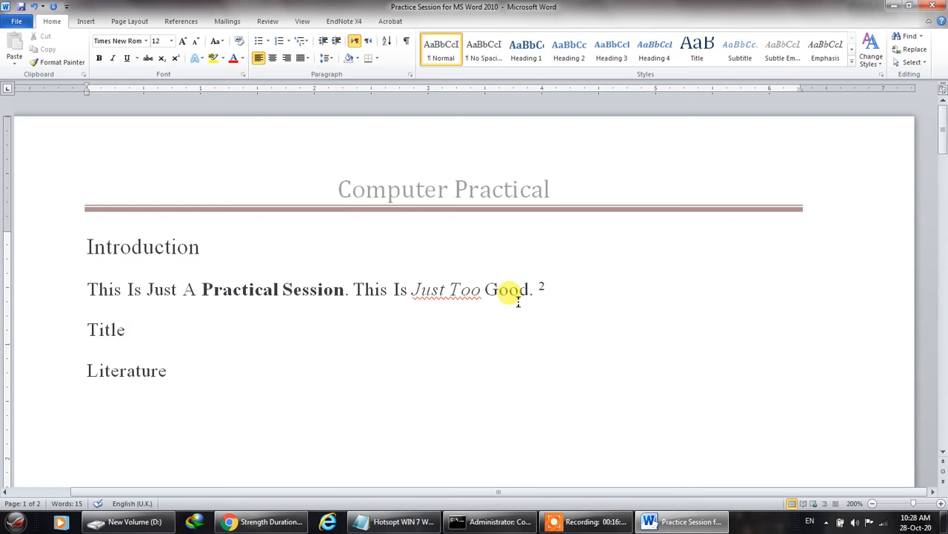
{"action": "left_click_drag", "start_coordinate": [549, 283], "coordinate": [535, 286]}
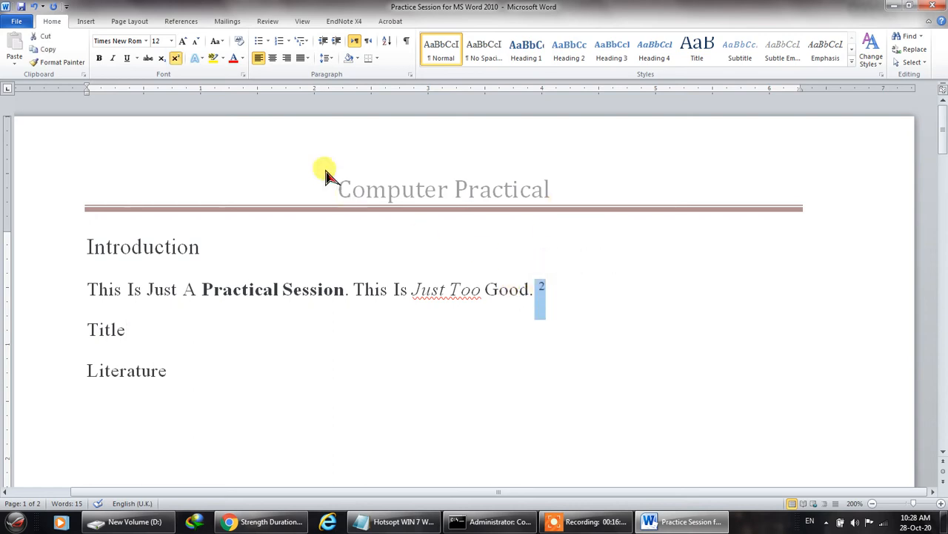
{"action": "left_click", "coordinate": [162, 58]}
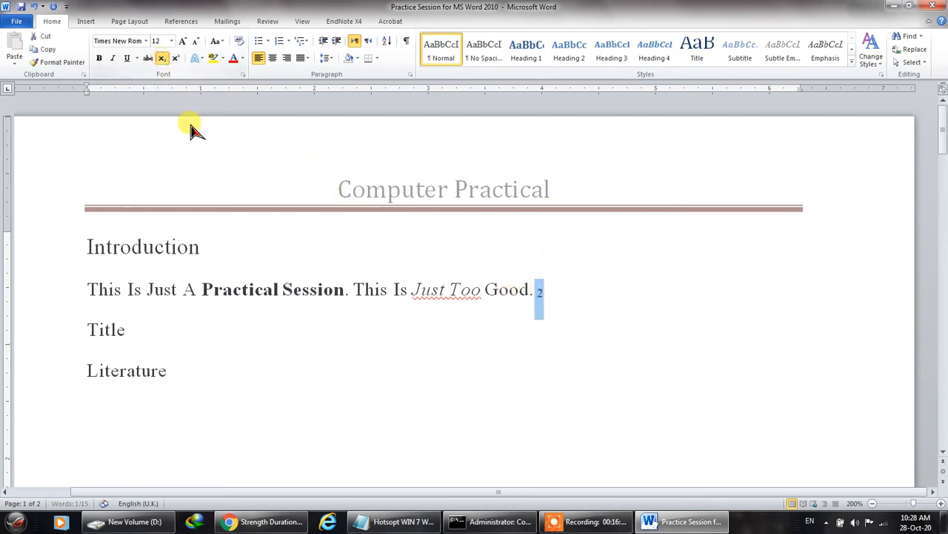
{"action": "left_click", "coordinate": [558, 332]}
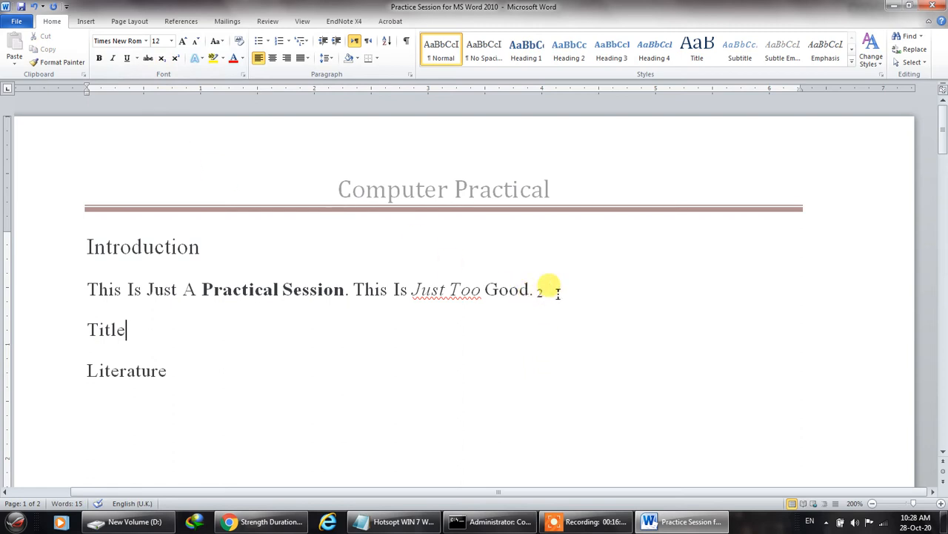
Select the word 'Literature'.
{"action": "left_click_drag", "start_coordinate": [134, 328], "coordinate": [88, 326]}
{"action": "left_click", "coordinate": [218, 364]}
{"action": "left_click_drag", "start_coordinate": [186, 371], "coordinate": [93, 385]}
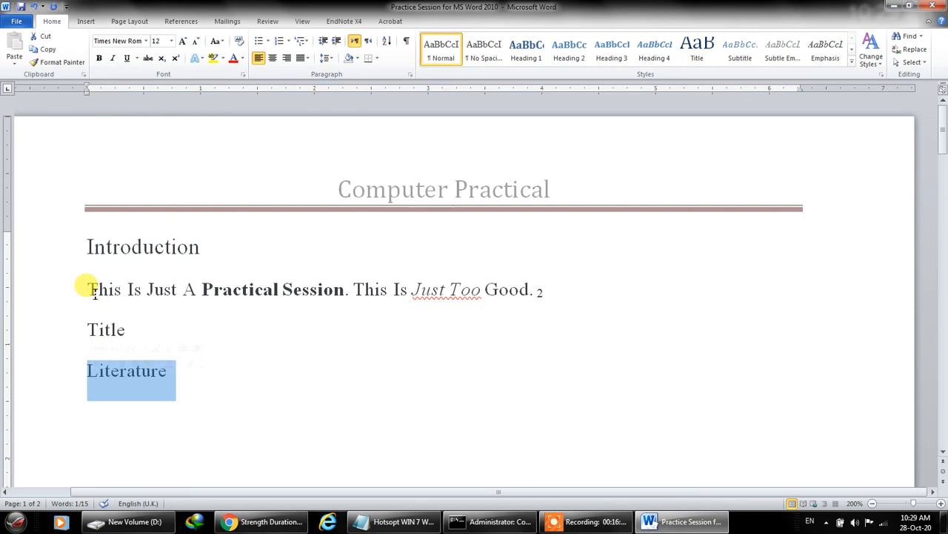
Strike through 'Literature' and start a new empty line beneath it.
{"action": "left_click", "coordinate": [149, 60]}
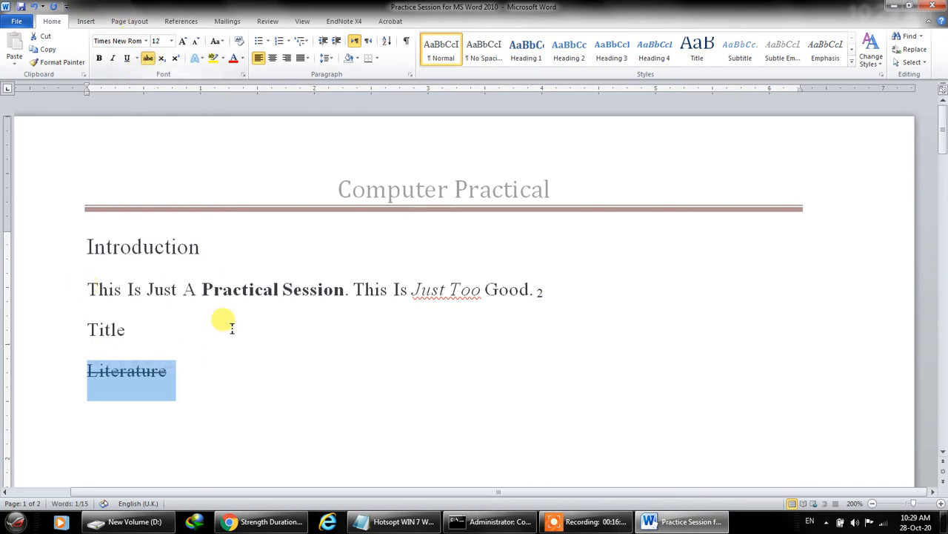
{"action": "left_click", "coordinate": [222, 371]}
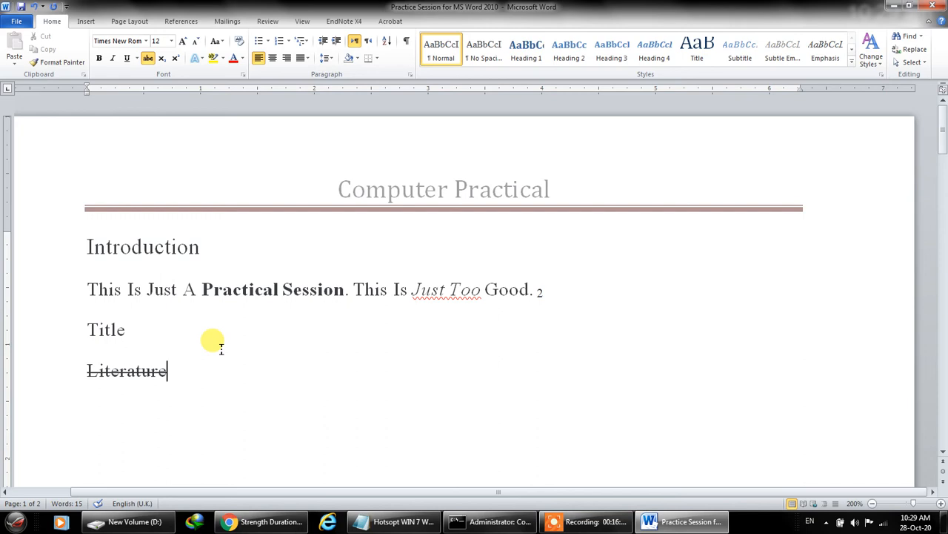
{"action": "key", "text": "Return"}
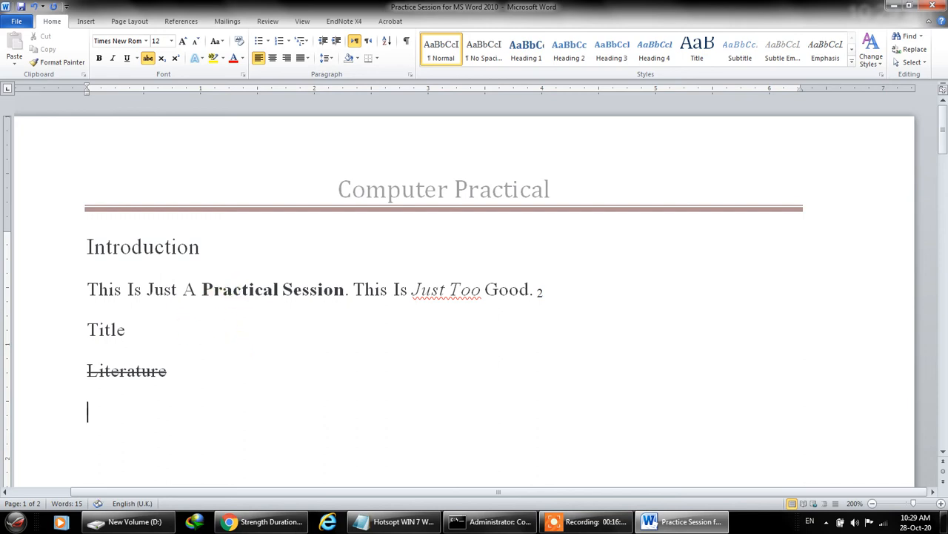
{"action": "left_click", "coordinate": [197, 59]}
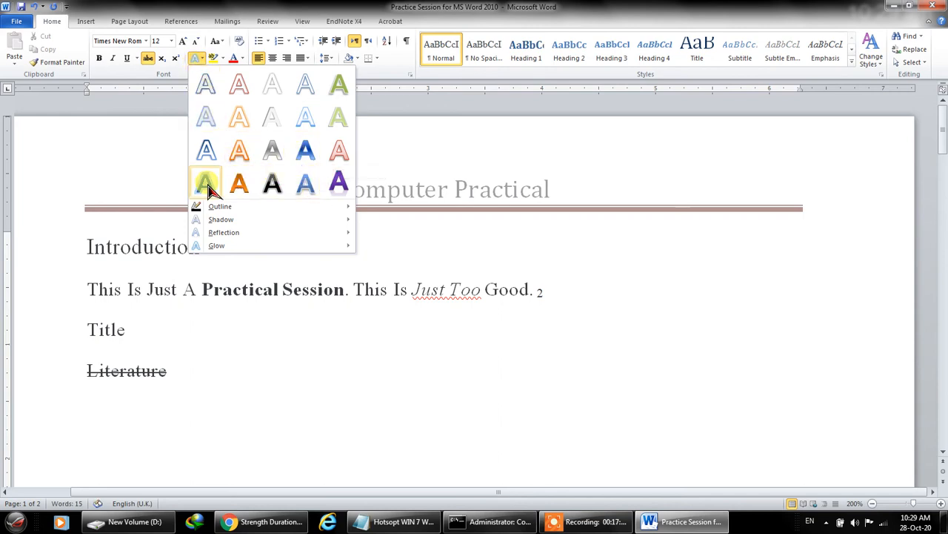
Type 'Happy Day' below Literature with a text effect and clear its strikethrough.
{"action": "left_click", "coordinate": [305, 153]}
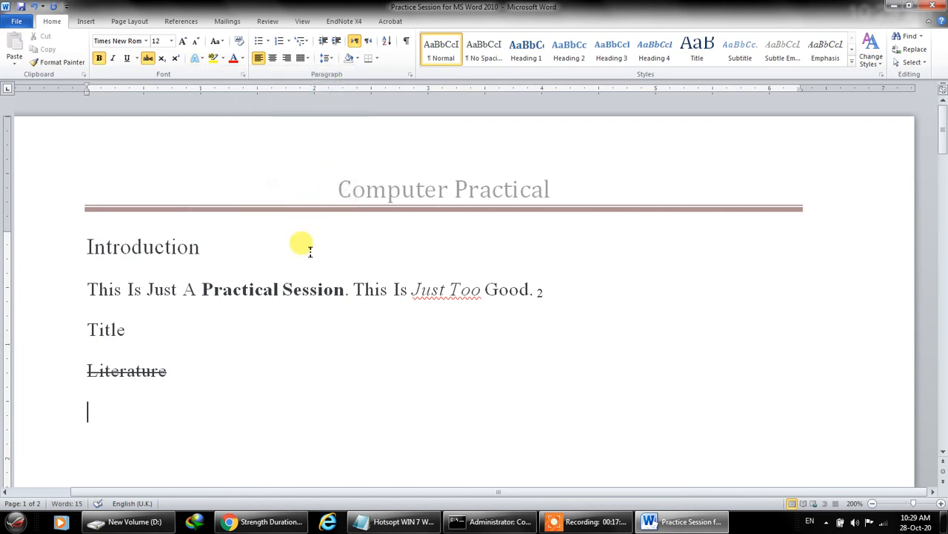
{"action": "scroll", "coordinate": [310, 250], "scroll_direction": "down", "scroll_amount": 3}
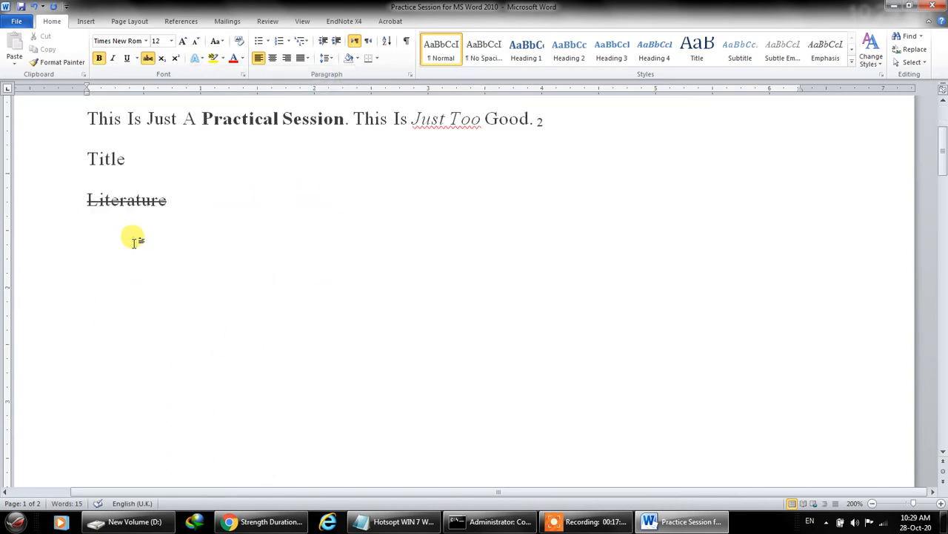
{"action": "type", "text": "Happ"}
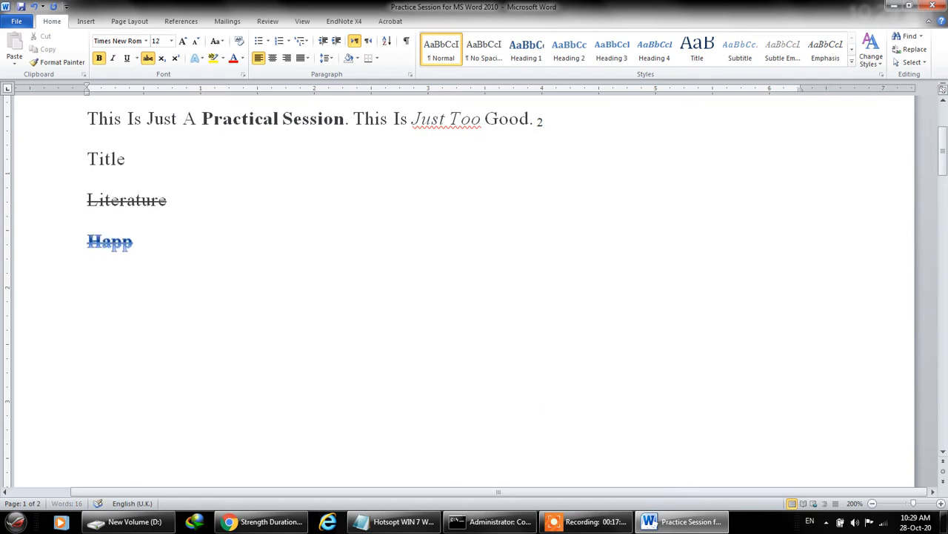
{"action": "type", "text": "y Day"}
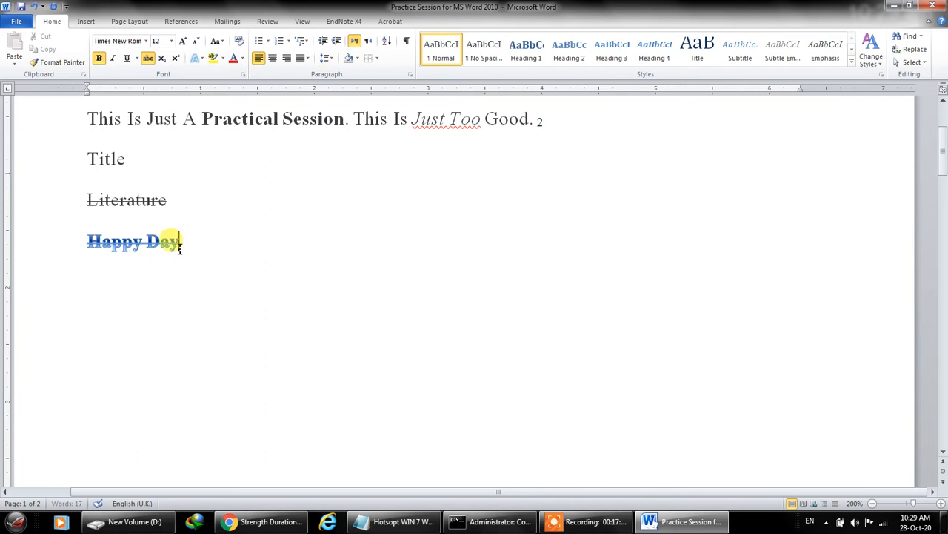
{"action": "left_click_drag", "start_coordinate": [190, 244], "coordinate": [86, 242]}
{"action": "left_click", "coordinate": [137, 59]}
{"action": "left_click", "coordinate": [148, 58]}
{"action": "left_click", "coordinate": [238, 266]}
Apply the purple text effect style to the 'Happy Day' line.
{"action": "left_click_drag", "start_coordinate": [197, 239], "coordinate": [70, 239]}
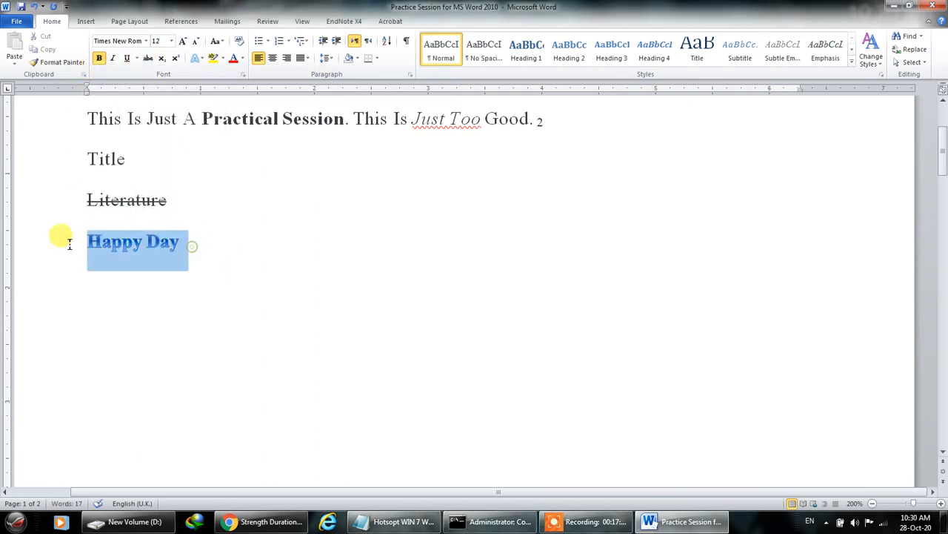
{"action": "left_click", "coordinate": [200, 60]}
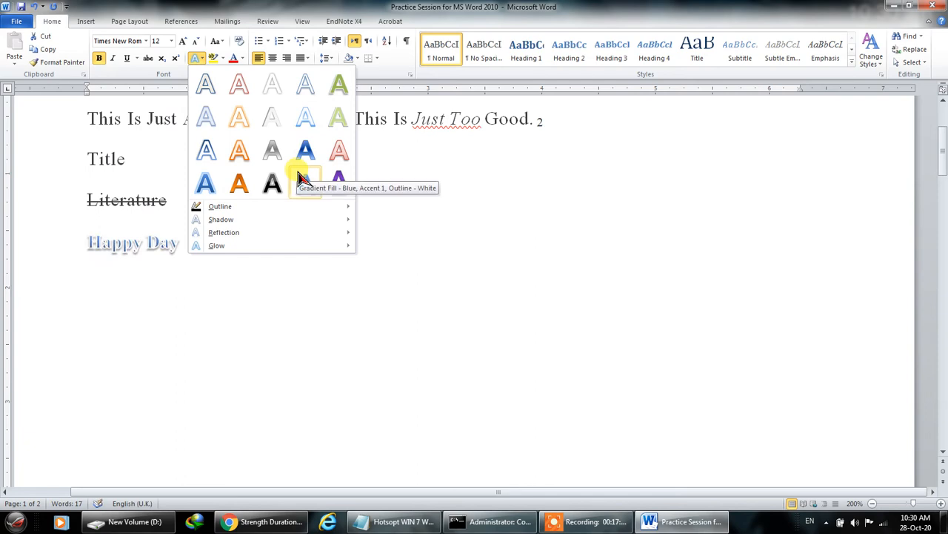
{"action": "left_click", "coordinate": [326, 184]}
{"action": "left_click", "coordinate": [232, 249]}
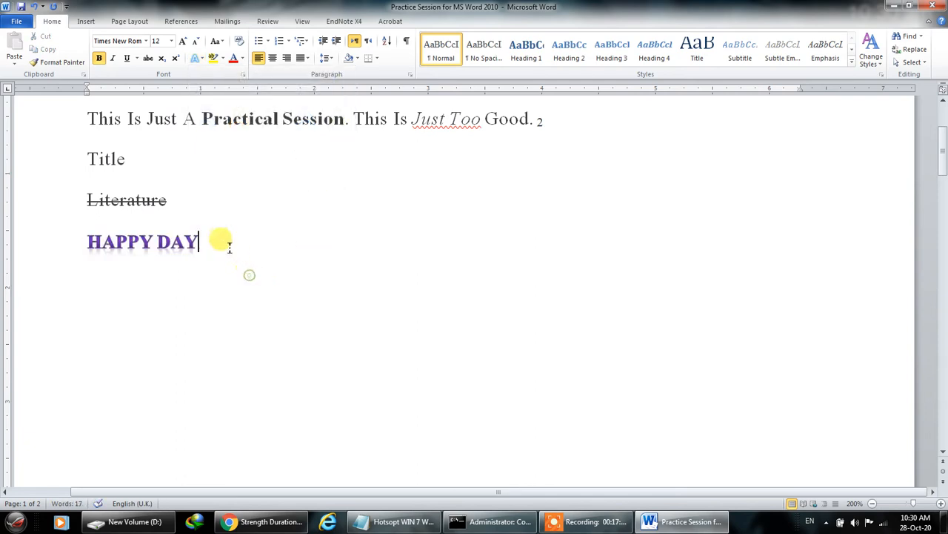
{"action": "scroll", "coordinate": [276, 258], "scroll_direction": "up", "scroll_amount": 2}
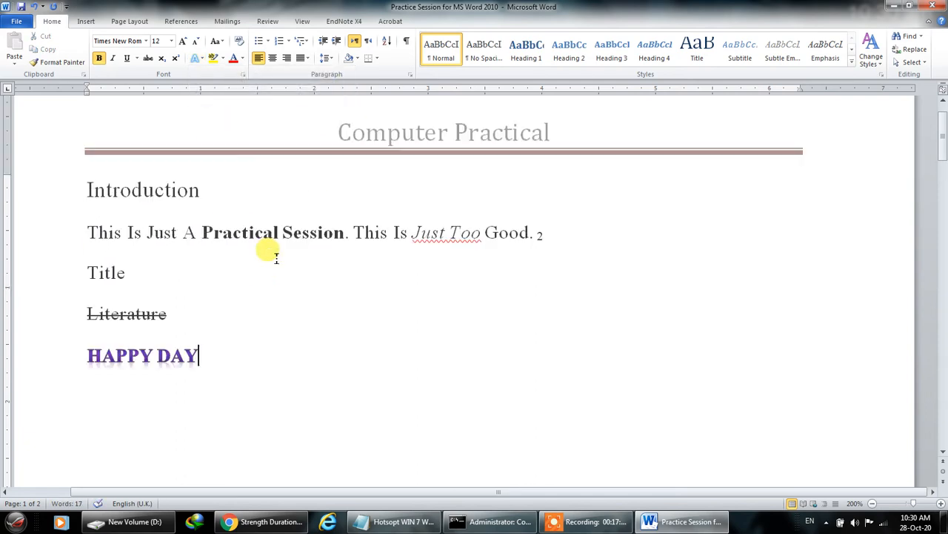
{"action": "scroll", "coordinate": [271, 255], "scroll_direction": "up", "scroll_amount": 1}
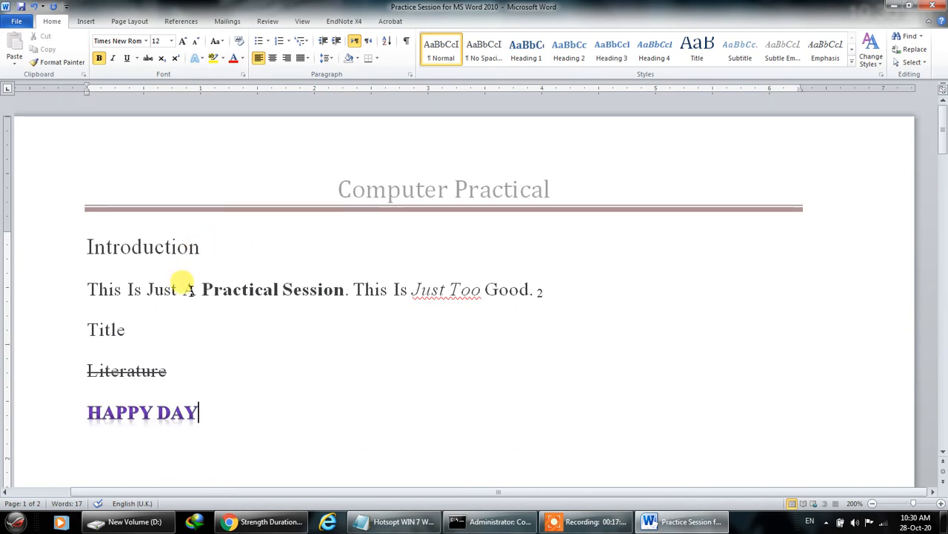
{"action": "left_click", "coordinate": [892, 6]}
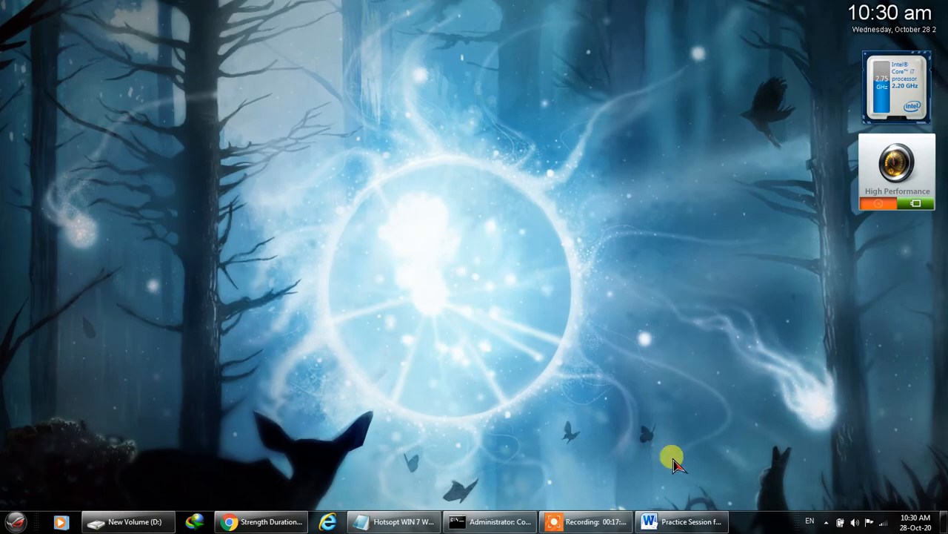
{"action": "left_click", "coordinate": [671, 527]}
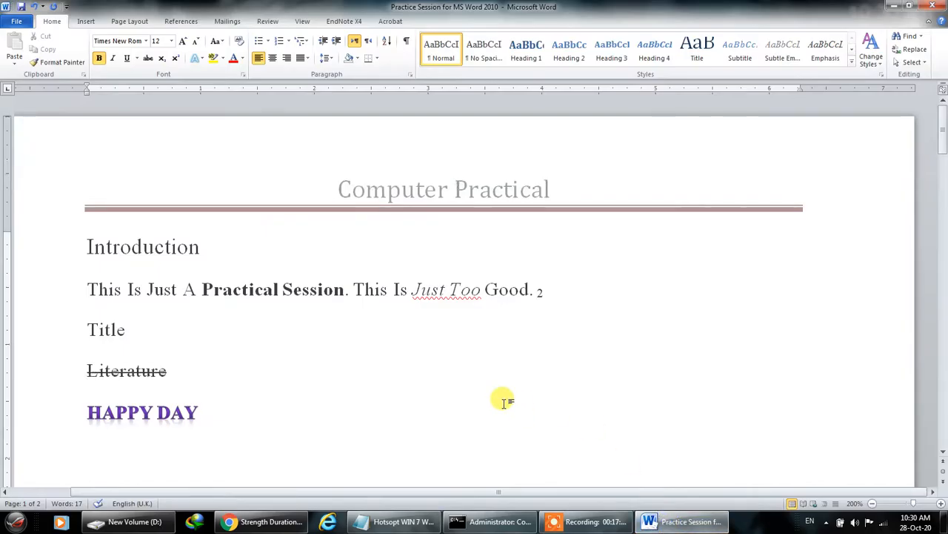
{"action": "left_click_drag", "start_coordinate": [127, 289], "coordinate": [178, 289]}
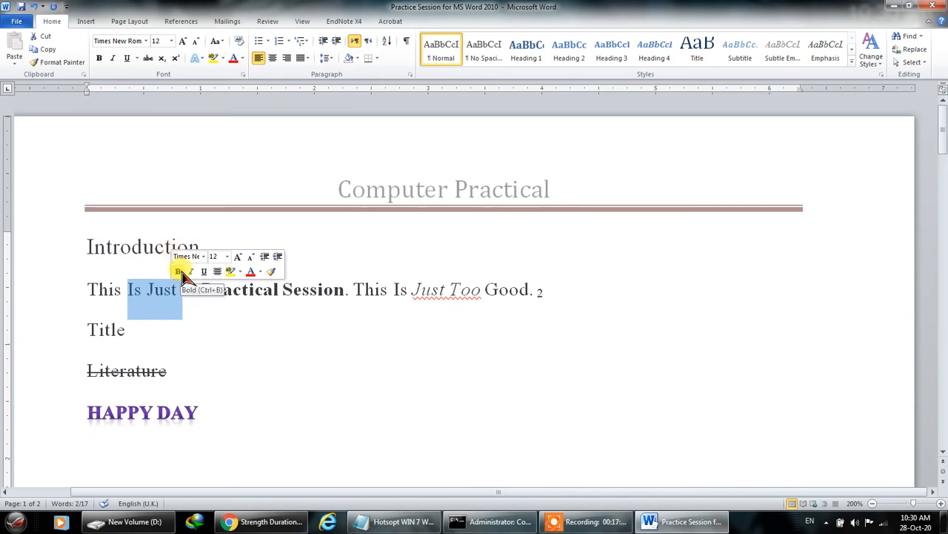
{"action": "left_click", "coordinate": [213, 58]}
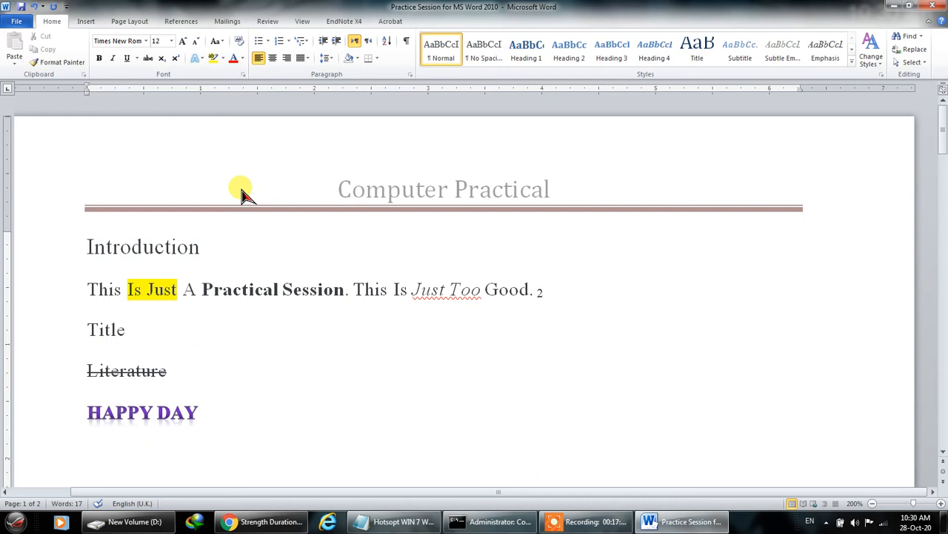
{"action": "left_click", "coordinate": [223, 58]}
{"action": "left_click", "coordinate": [234, 75]}
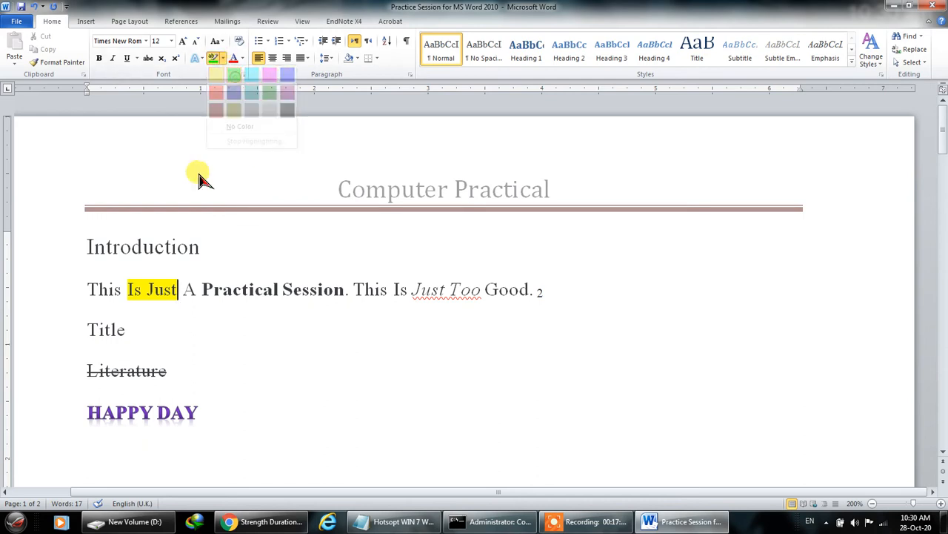
{"action": "left_click_drag", "start_coordinate": [127, 288], "coordinate": [178, 290]}
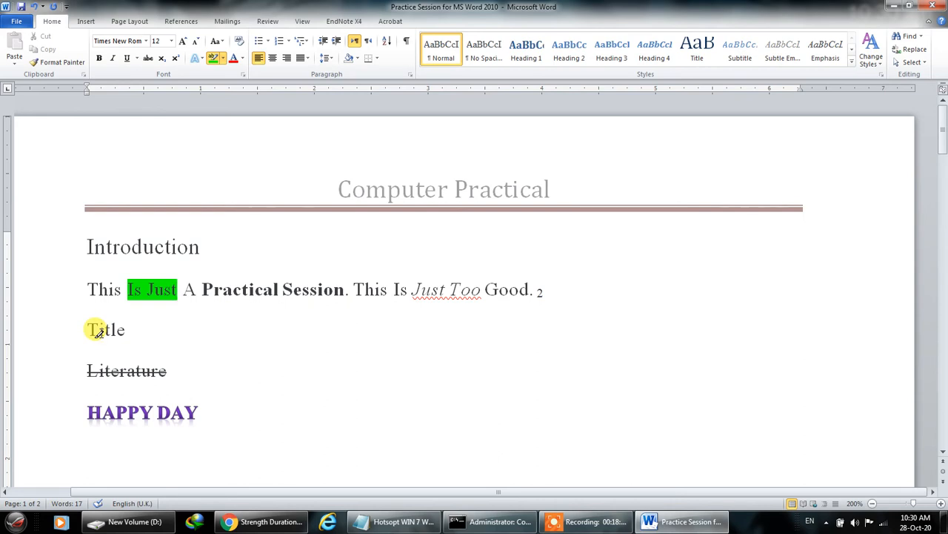
{"action": "mouse_move", "coordinate": [98, 330]}
{"action": "left_mouse_down"}
{"action": "mouse_move", "coordinate": [127, 330]}
{"action": "mouse_move", "coordinate": [96, 331]}
{"action": "left_mouse_up"}
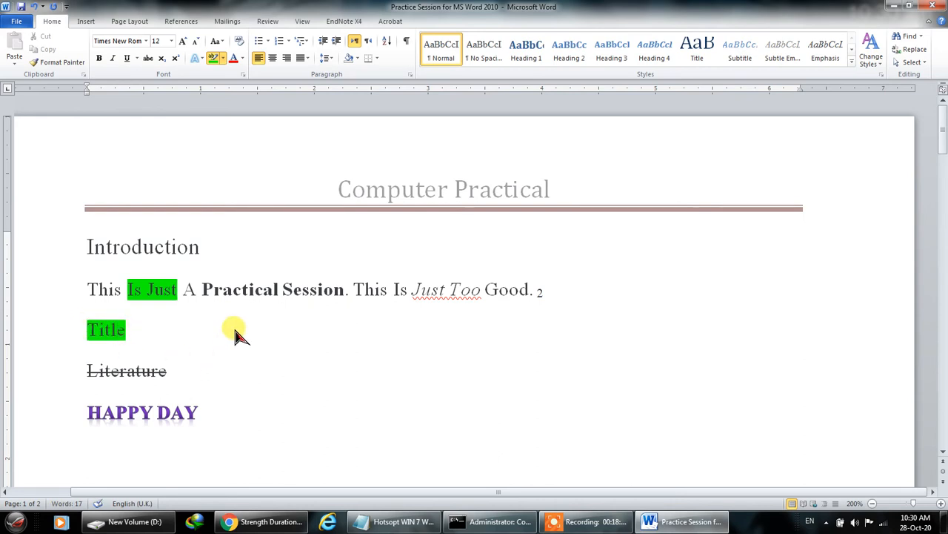
{"action": "left_click_drag", "start_coordinate": [353, 289], "coordinate": [545, 291]}
{"action": "key", "text": "ctrl+z"}
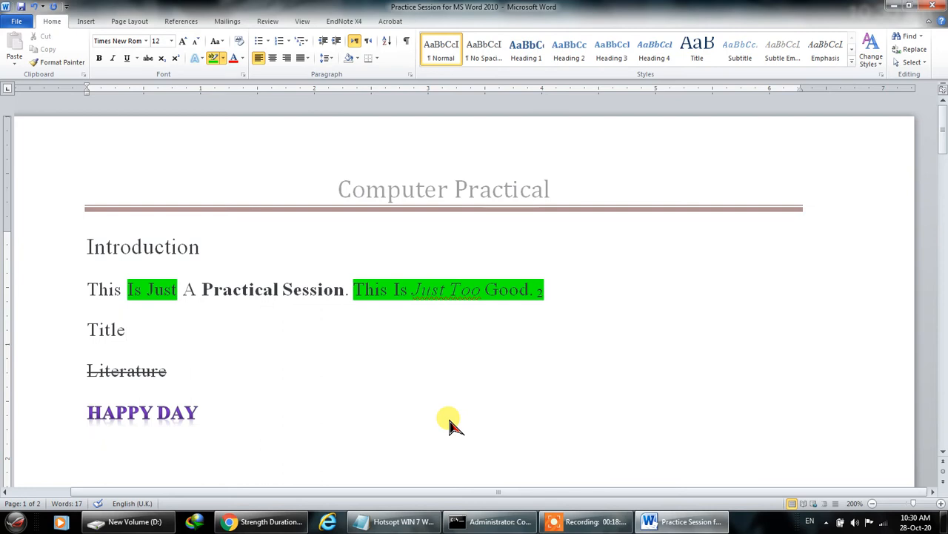
{"action": "key", "text": "ctrl+z"}
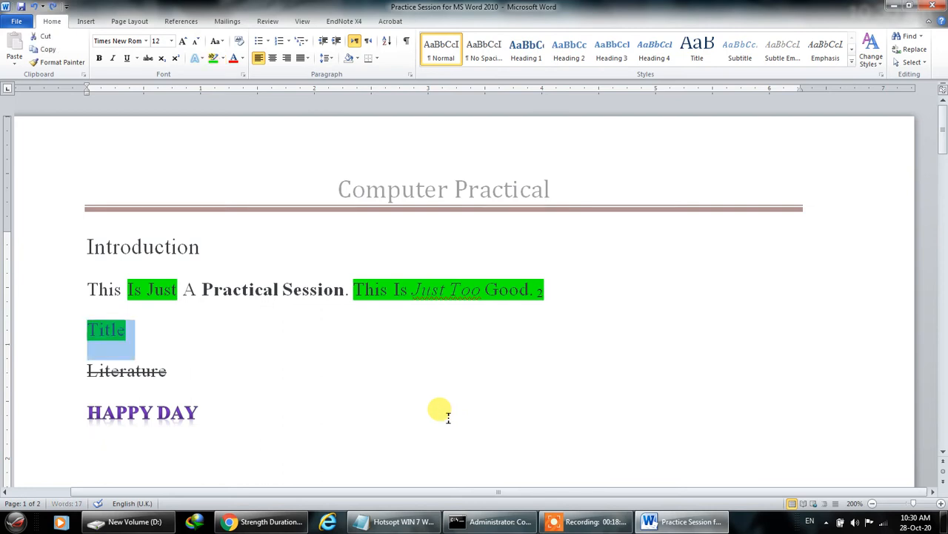
{"action": "key", "text": "ctrl+z"}
{"action": "key", "text": "ctrl+z"}
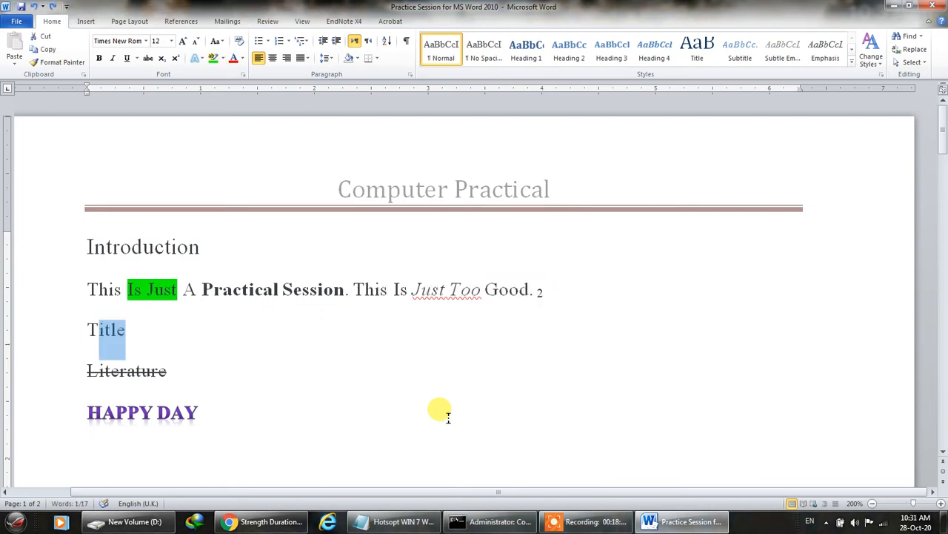
{"action": "key", "text": "ctrl+z"}
{"action": "left_click", "coordinate": [424, 369]}
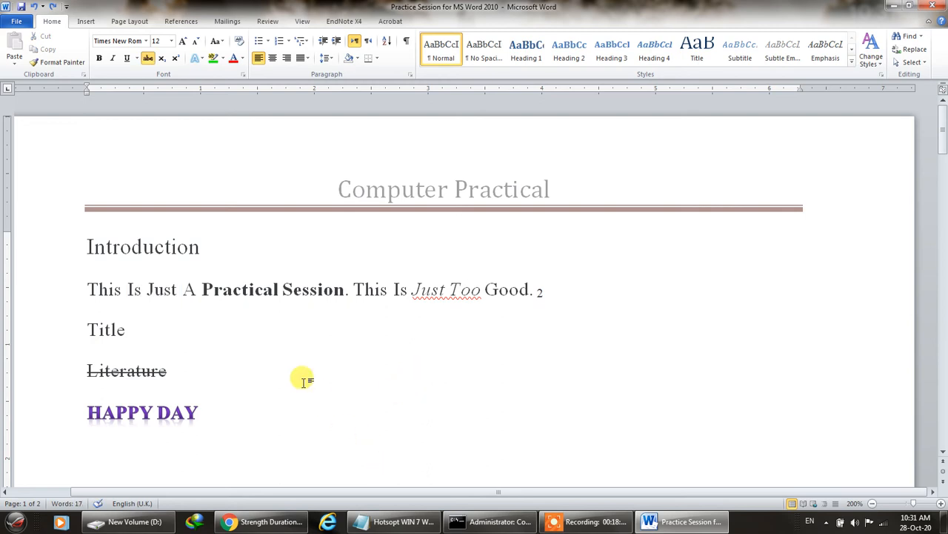
{"action": "scroll", "coordinate": [229, 409], "scroll_direction": "down", "scroll_amount": 2}
Type 'Blue ink is good.' in dark blue on the line below HAPPY DAY.
{"action": "left_click", "coordinate": [121, 335]}
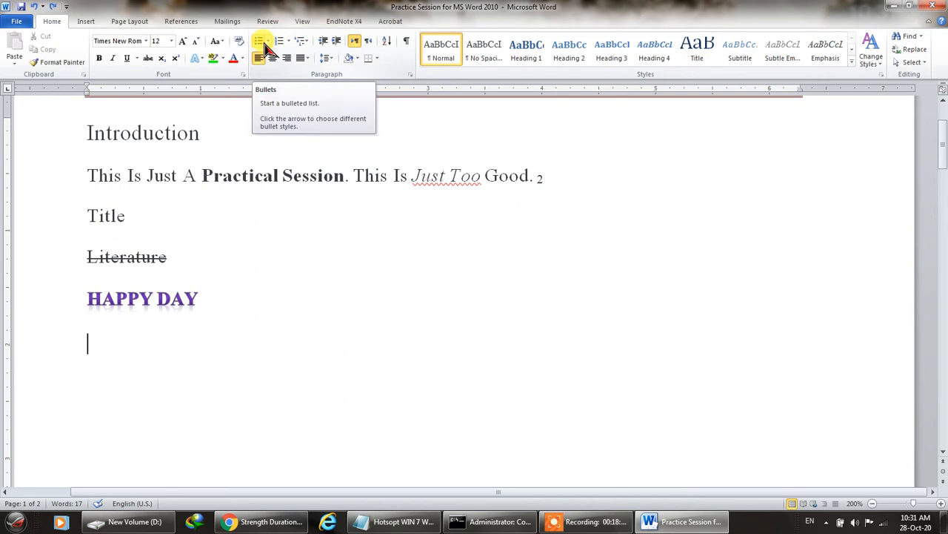
{"action": "left_click", "coordinate": [242, 60]}
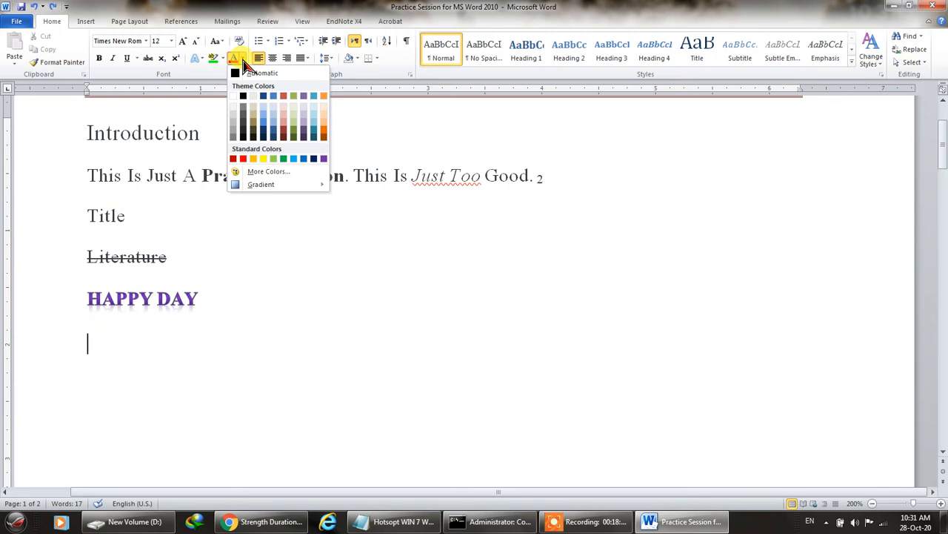
{"action": "left_click", "coordinate": [265, 106]}
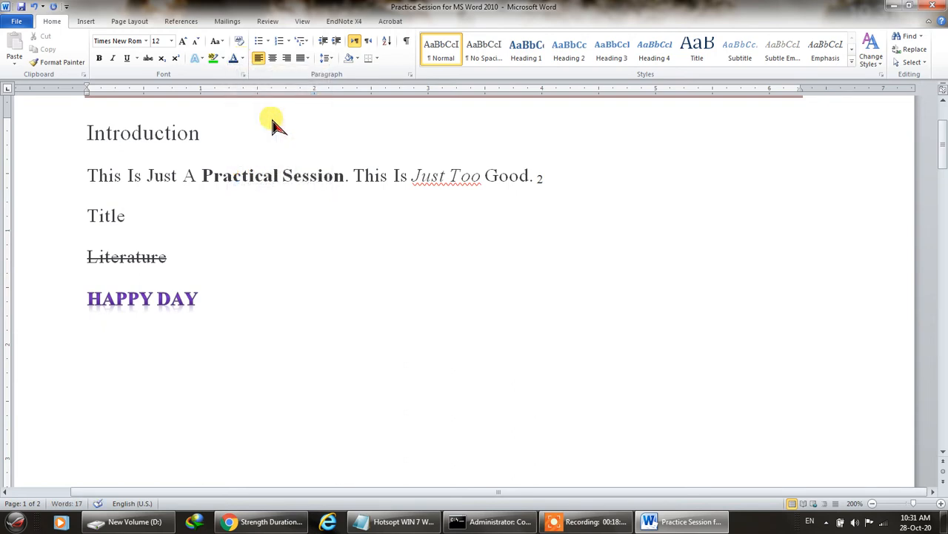
{"action": "type", "text": "Blue ink is good."}
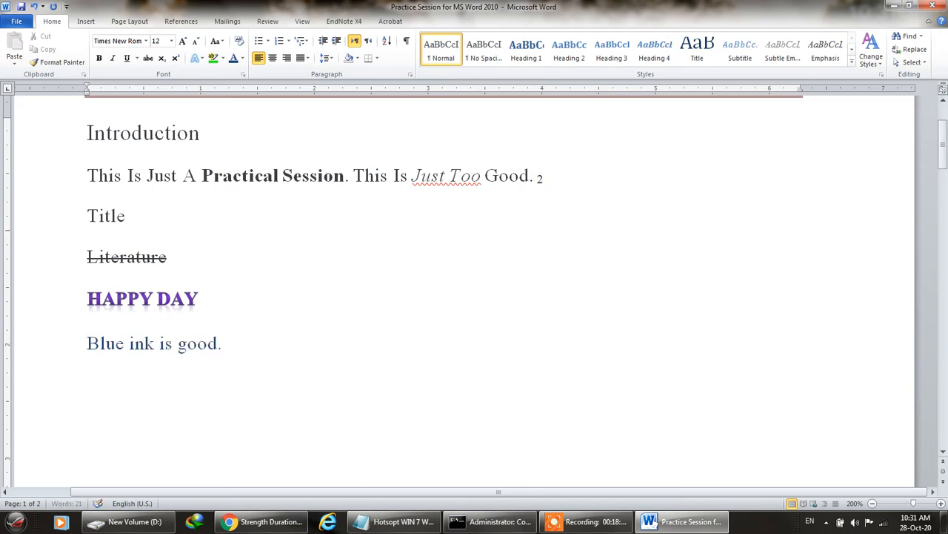
Continue in dark red with 'But this colour is also…' and correct 'colour' to 'color'.
{"action": "left_click", "coordinate": [241, 57]}
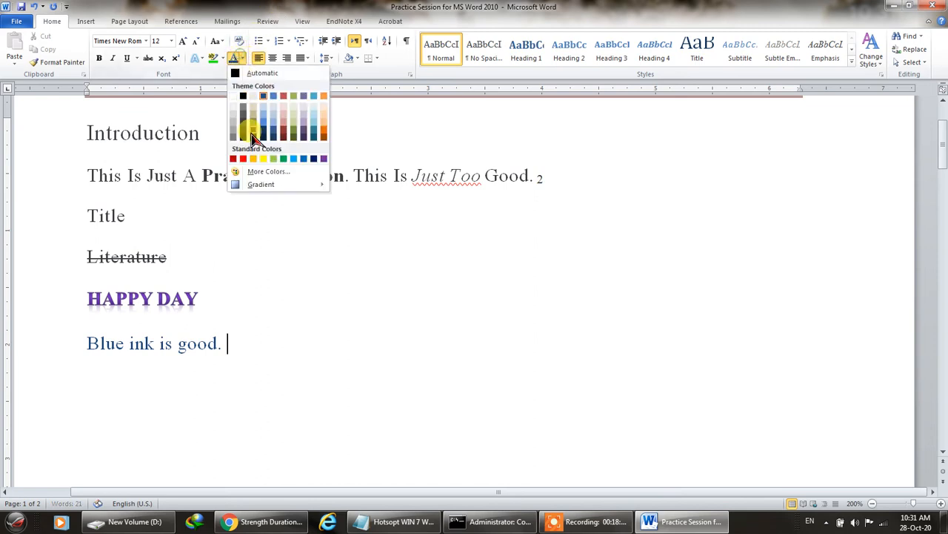
{"action": "left_click", "coordinate": [283, 130]}
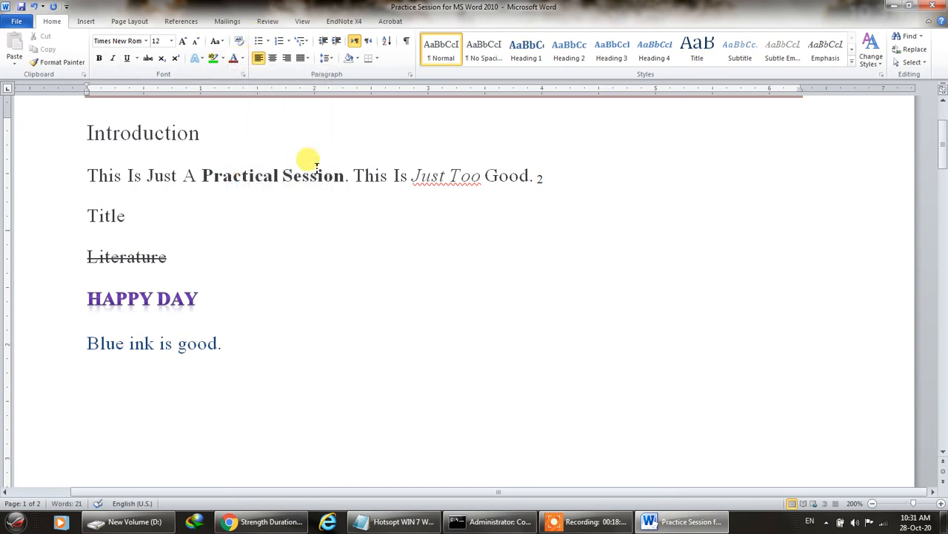
{"action": "type", "text": "But this "}
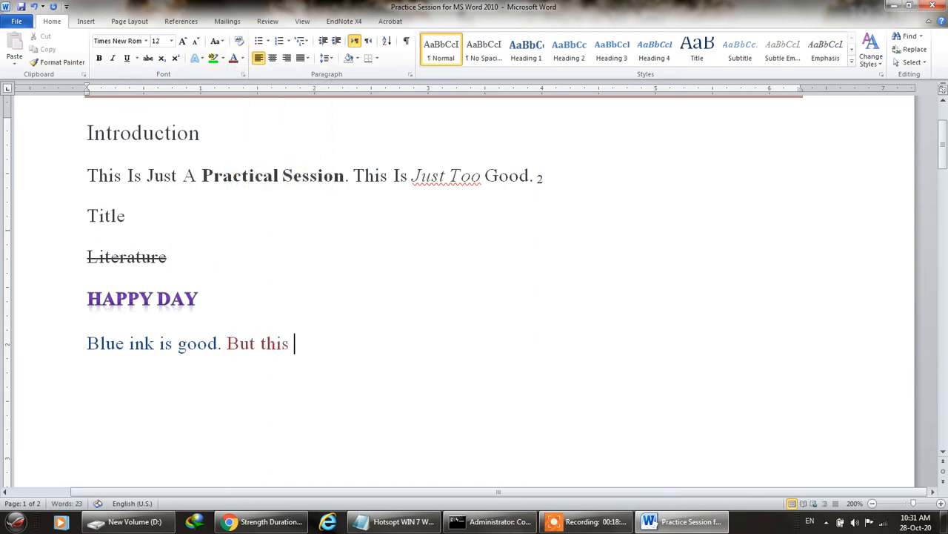
{"action": "type", "text": "colour is also good."}
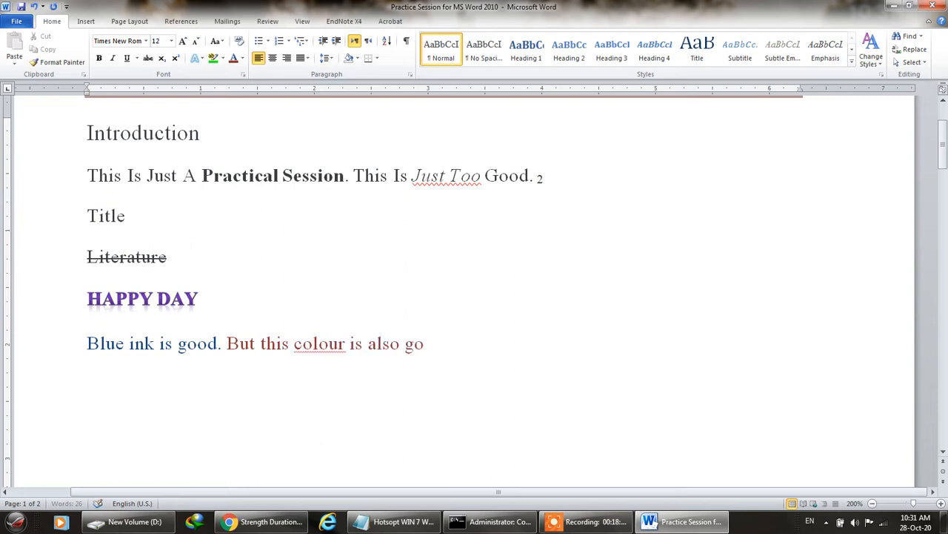
{"action": "right_click", "coordinate": [332, 346]}
{"action": "left_click", "coordinate": [374, 163]}
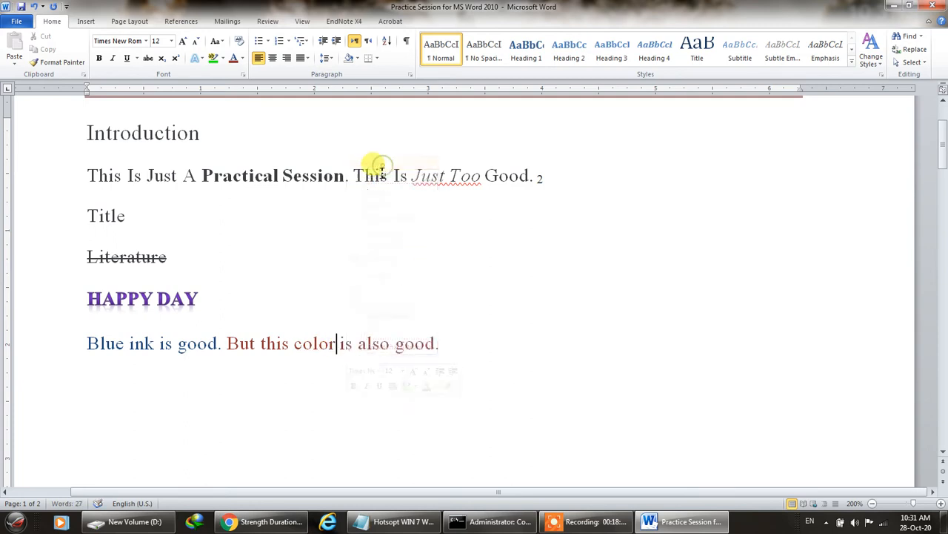
Switch the font colour to black and begin 'Black is standard.' after the red sentence.
{"action": "left_click", "coordinate": [446, 346]}
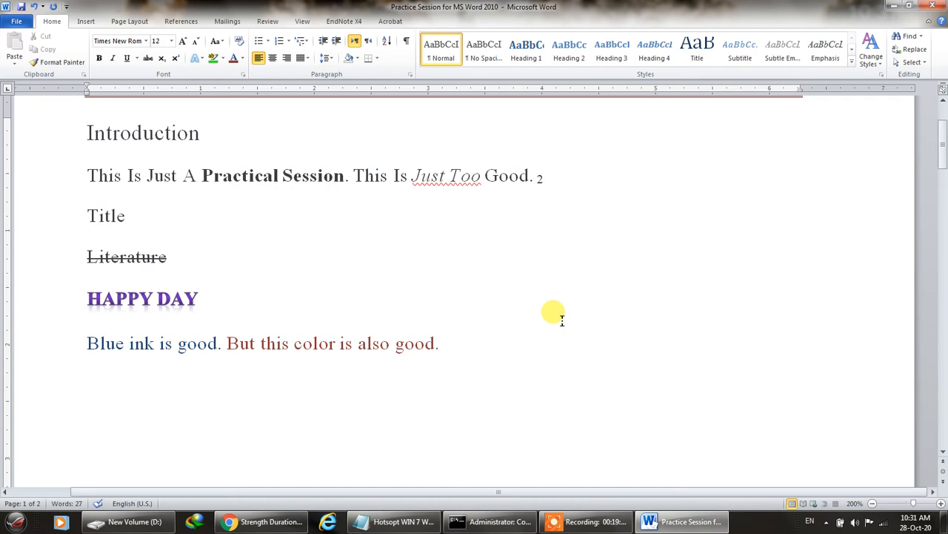
{"action": "left_click", "coordinate": [244, 63]}
{"action": "left_click", "coordinate": [239, 88]}
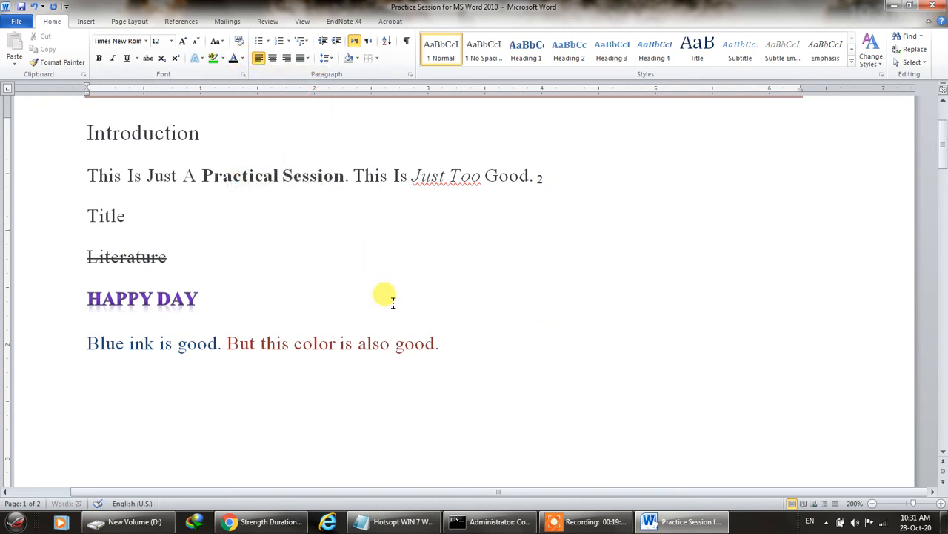
{"action": "type", "text": "Black is standard."}
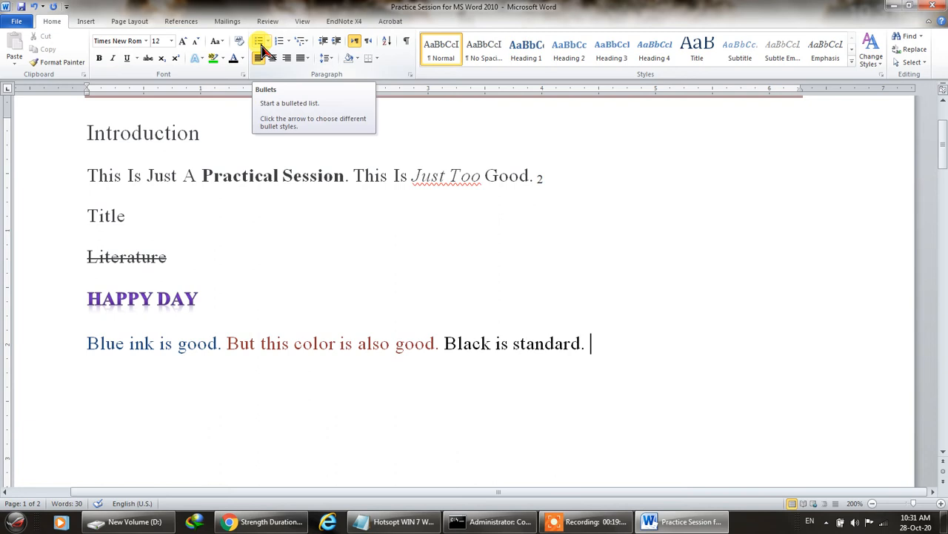
Add the heading line 'Tasks to do today;' below the sentences.
{"action": "key", "text": "Return"}
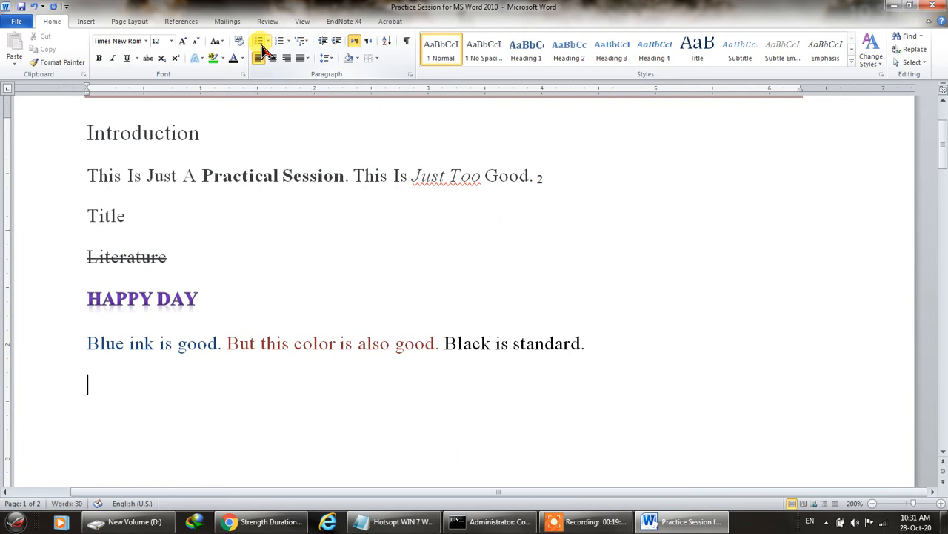
{"action": "type", "text": "Taks to"}
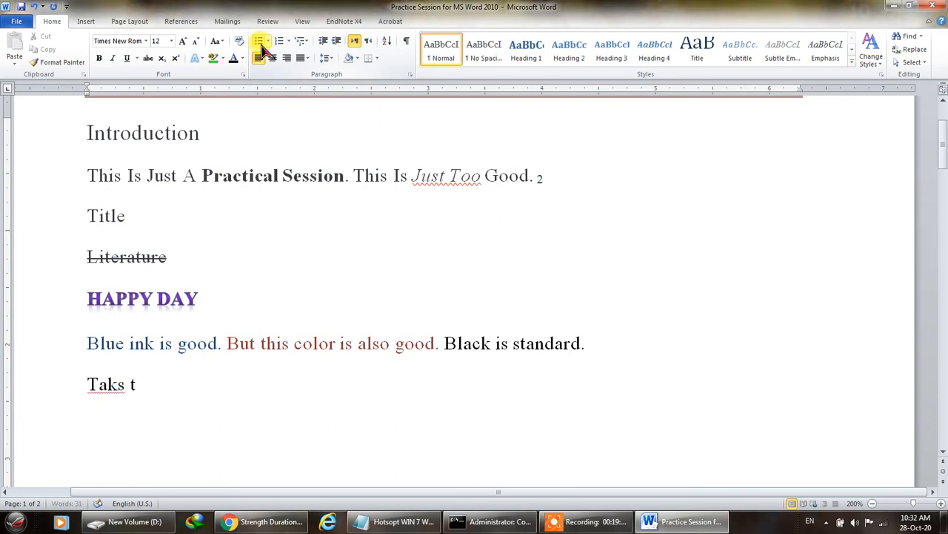
{"action": "key", "text": "Left"}
{"action": "key", "text": "Left"}
{"action": "type", "text": "s"}
{"action": "left_click", "coordinate": [183, 393]}
{"action": "type", "text": "do today"}
{"action": "key", "text": "Return"}
{"action": "scroll", "coordinate": [272, 328], "scroll_direction": "down", "scroll_amount": 3}
{"action": "left_click", "coordinate": [249, 220]}
{"action": "type", "text": ":"}
{"action": "left_click", "coordinate": [237, 215]}
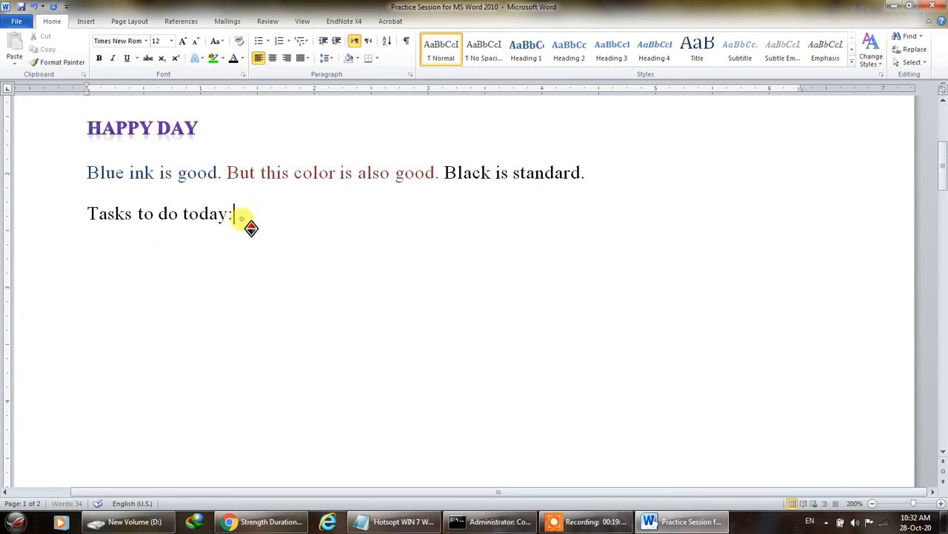
{"action": "key", "text": "BackSpace"}
{"action": "type", "text": ";"}
{"action": "key", "text": "Return"}
List bulleted tasks Go to clinic, Take Class, Go to home, Go theater.
{"action": "left_click", "coordinate": [258, 41]}
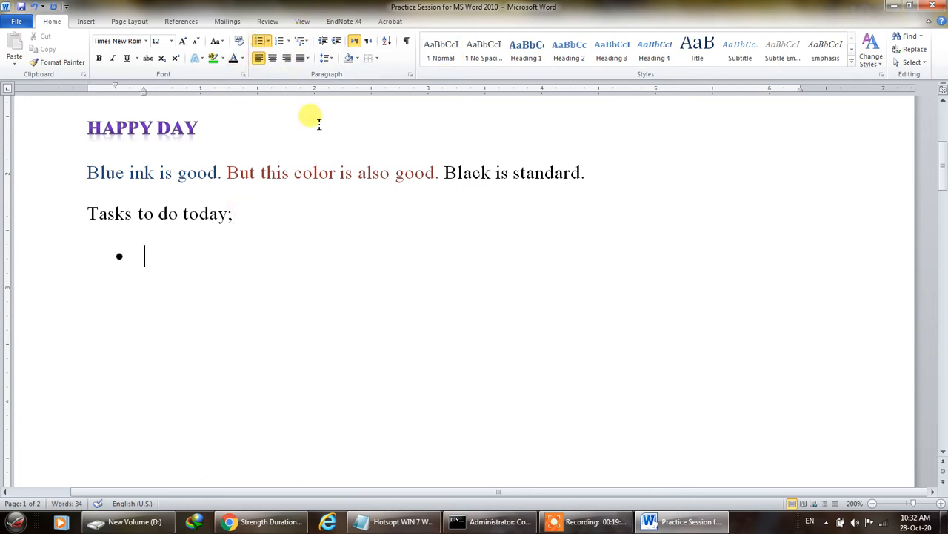
{"action": "type", "text": "Go to clinic"}
{"action": "key", "text": "Return"}
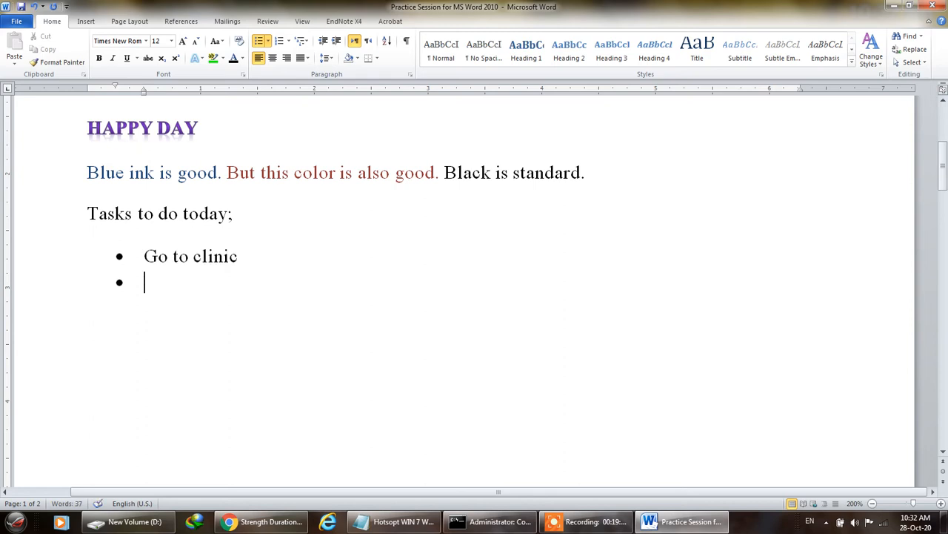
{"action": "type", "text": "Take Clas"}
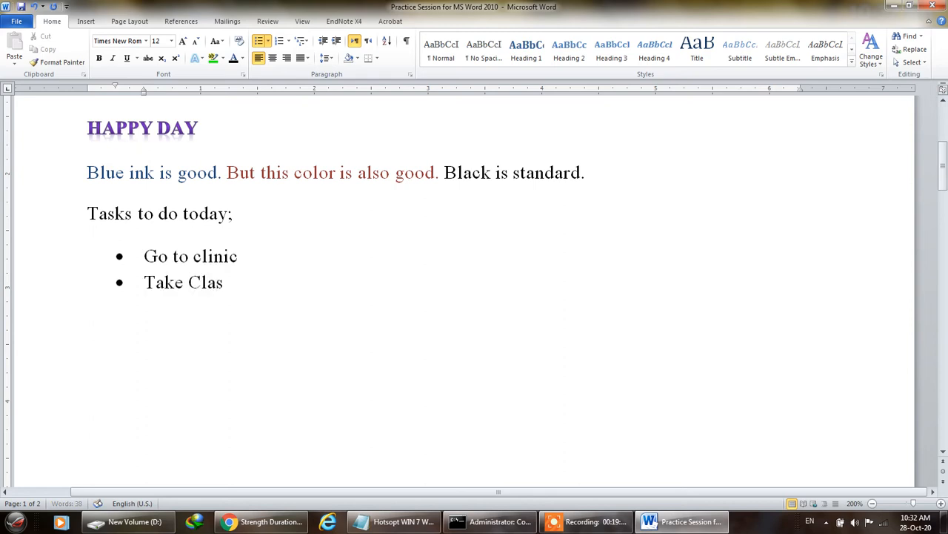
{"action": "type", "text": "s"}
{"action": "key", "text": "Return"}
{"action": "type", "text": "Go to home "}
{"action": "type", "text": "Go"}
{"action": "type", "text": " theratre"}
{"action": "key", "text": "Left"}
{"action": "right_click", "coordinate": [235, 338]}
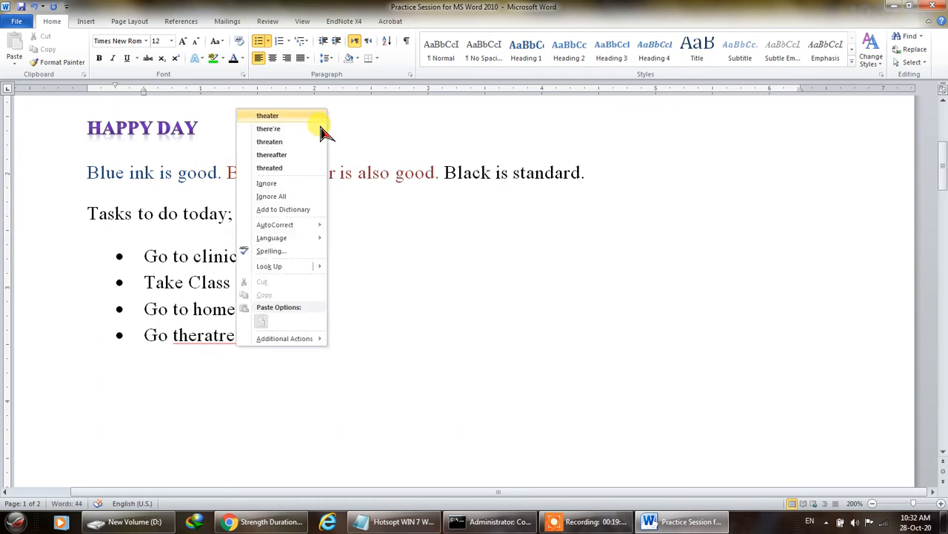
{"action": "left_click", "coordinate": [307, 115]}
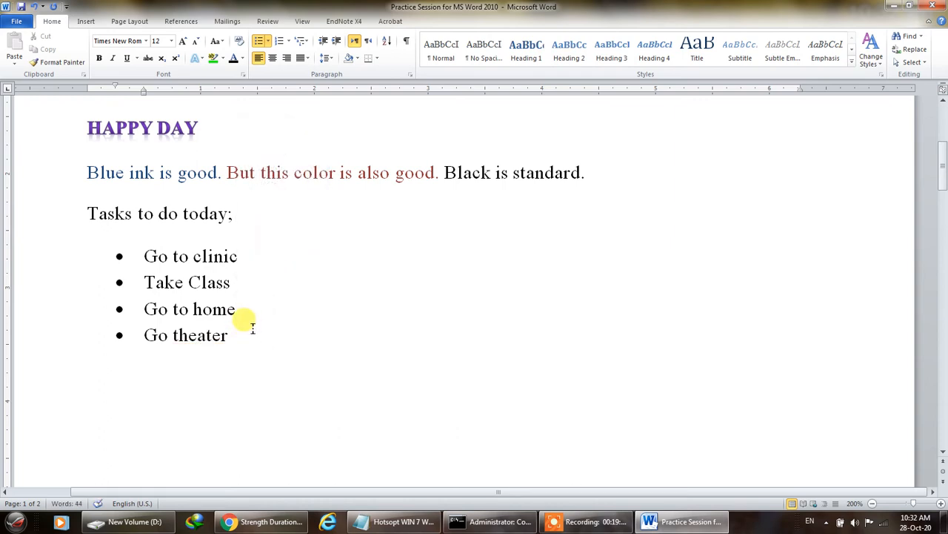
Switch the four task items to arrow bullets.
{"action": "left_click_drag", "start_coordinate": [249, 329], "coordinate": [131, 237]}
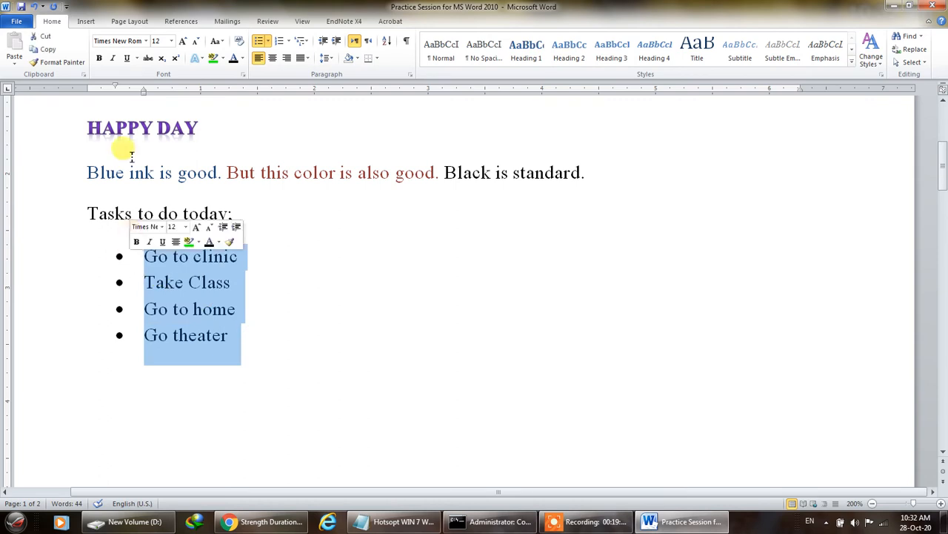
{"action": "left_click", "coordinate": [267, 42]}
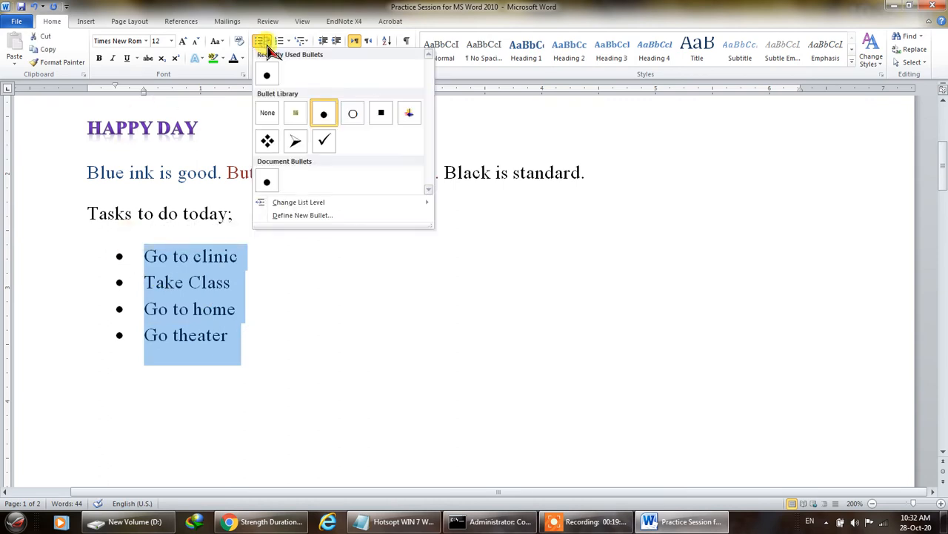
{"action": "left_click", "coordinate": [303, 148]}
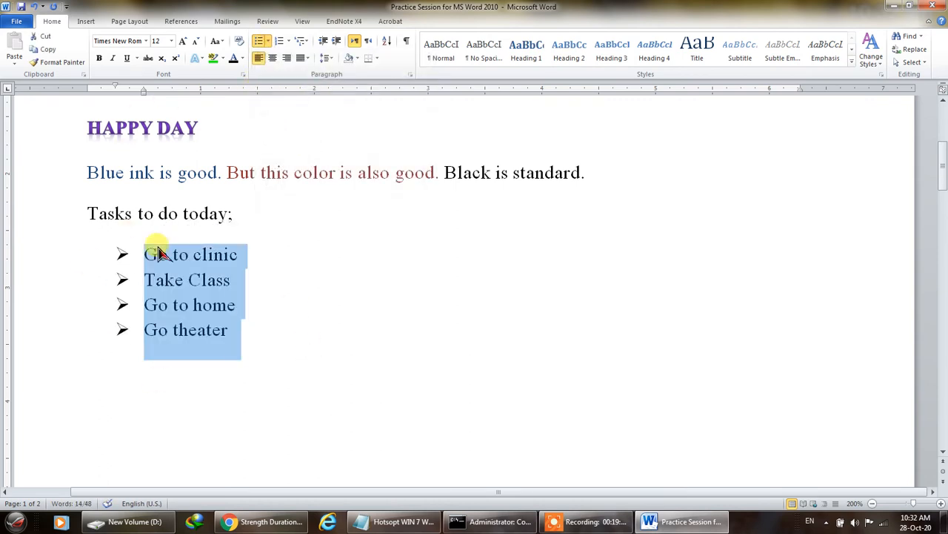
{"action": "left_click", "coordinate": [268, 43]}
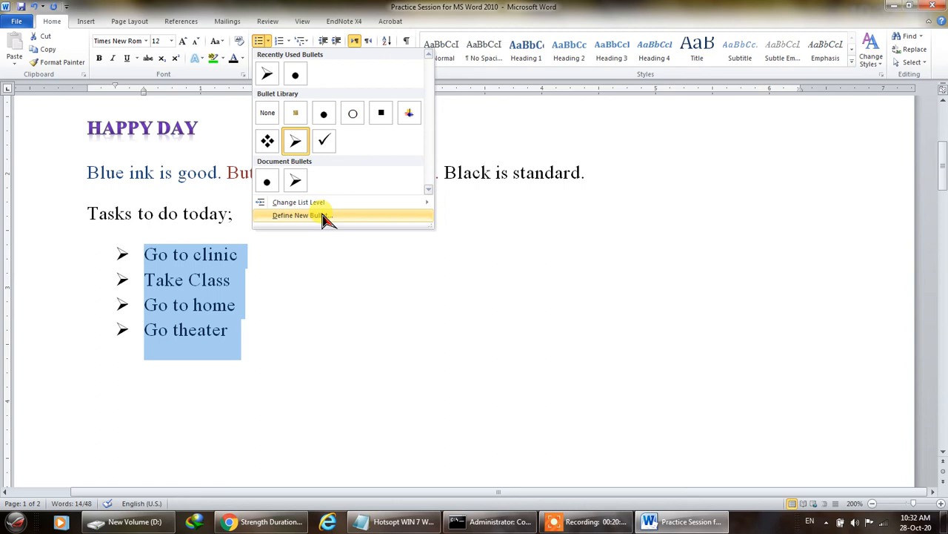
{"action": "left_click", "coordinate": [272, 336]}
{"action": "left_click", "coordinate": [245, 329]}
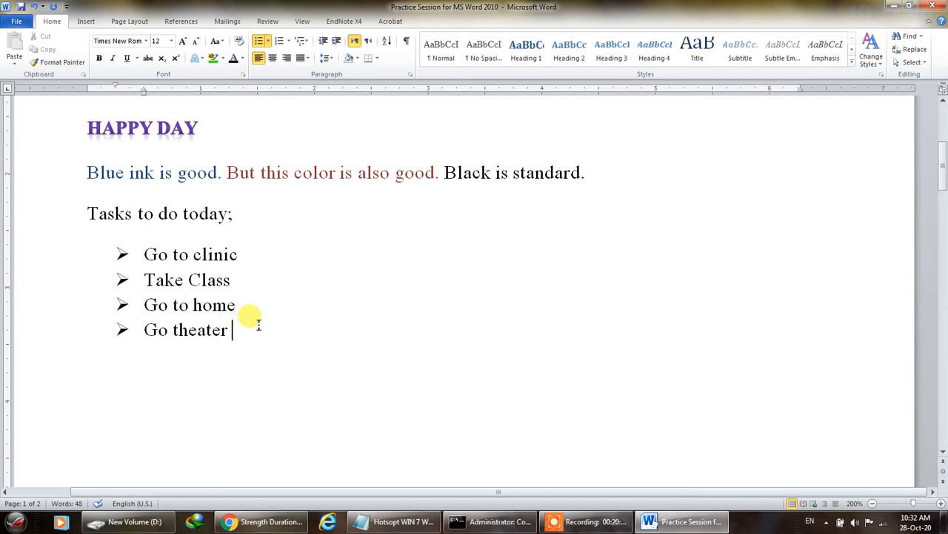
Remove the bullets from the four tasks, keeping them at the left margin.
{"action": "left_click", "coordinate": [149, 254], "text": "shift"}
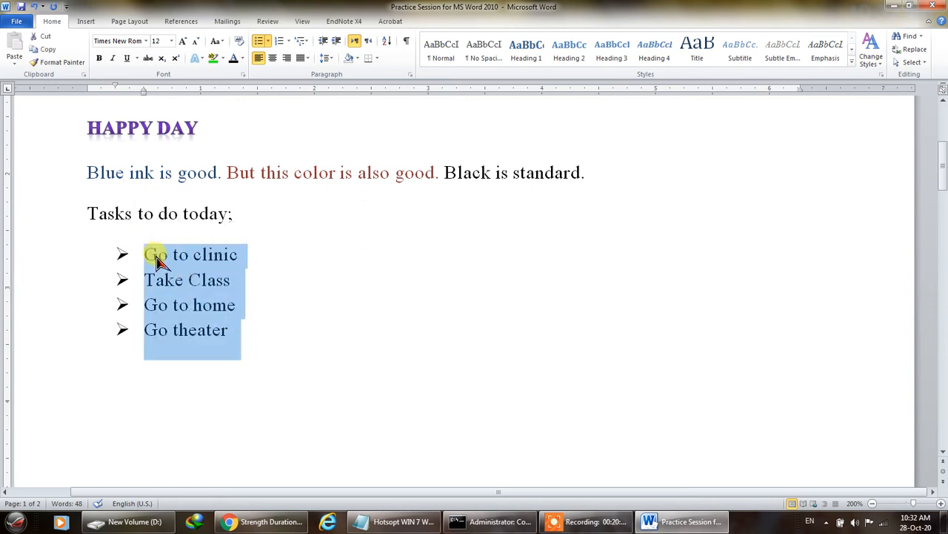
{"action": "left_click", "coordinate": [255, 41]}
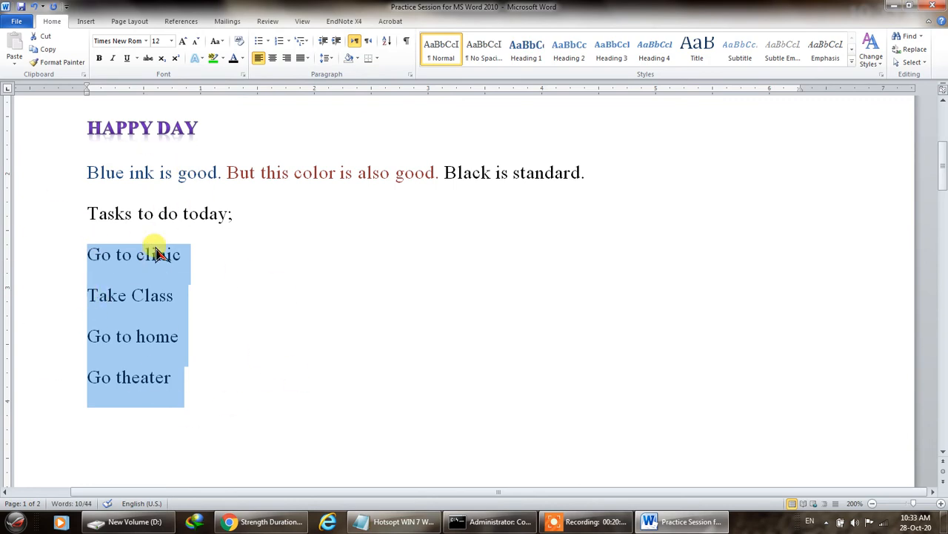
{"action": "left_click", "coordinate": [333, 42]}
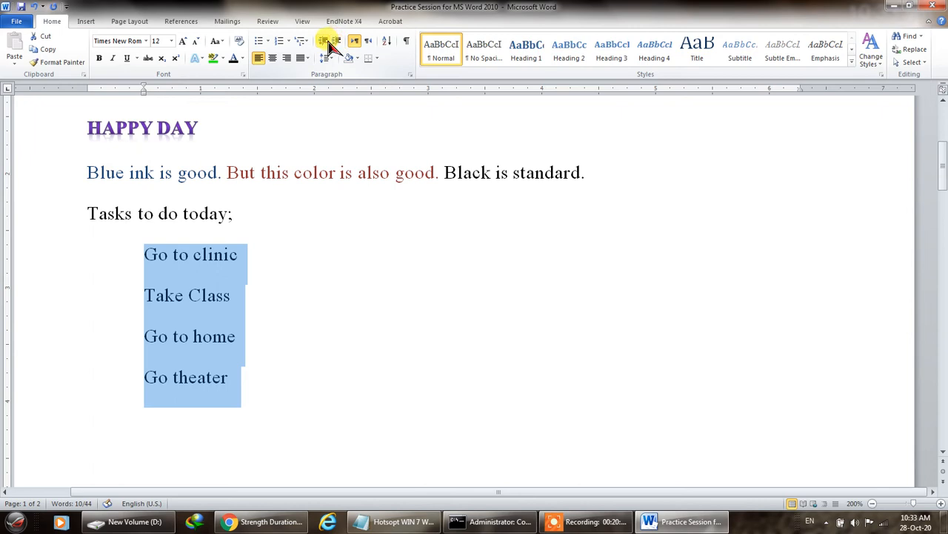
{"action": "left_click", "coordinate": [326, 42]}
{"action": "left_click", "coordinate": [294, 43]}
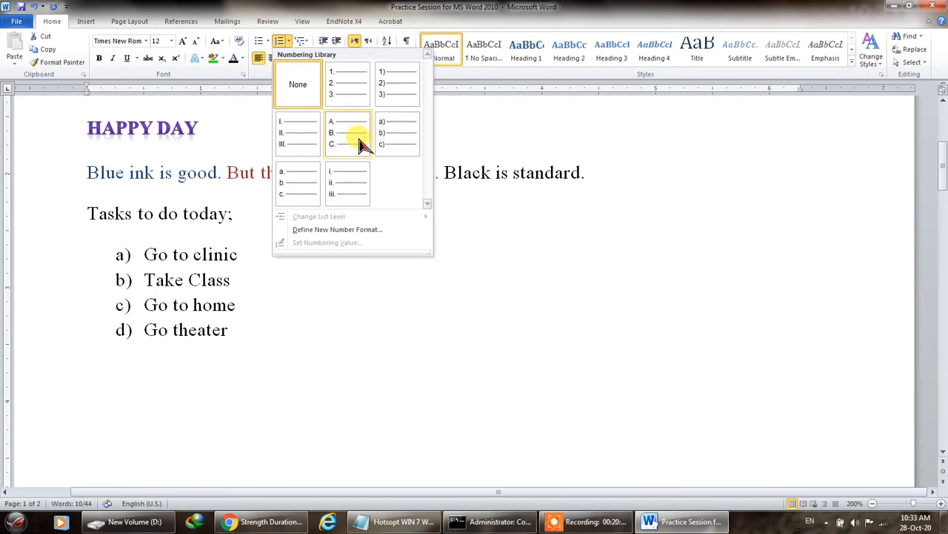
Number the tasks '1. 2. 3.' and replace 'Go theater' with 'Watch a movie'.
{"action": "left_click", "coordinate": [348, 89]}
{"action": "left_click", "coordinate": [309, 345]}
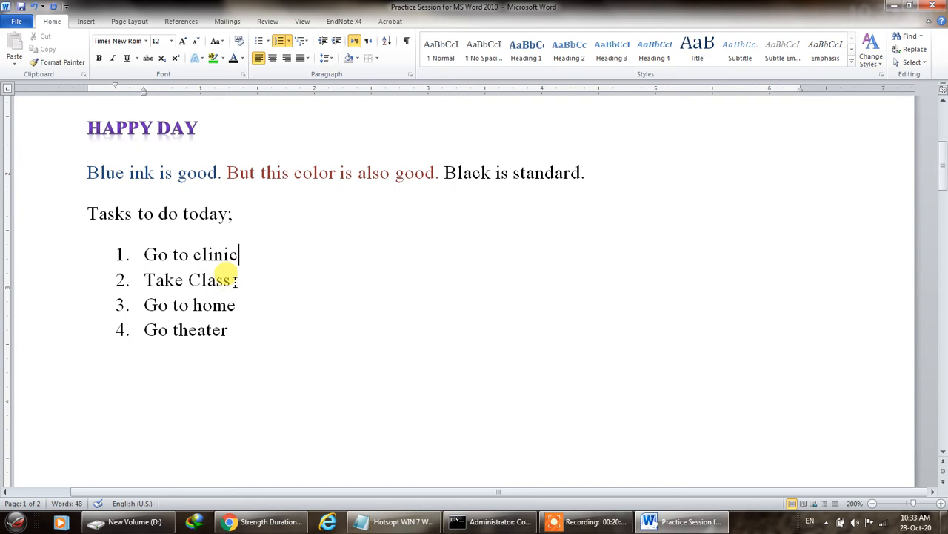
{"action": "left_click_drag", "start_coordinate": [231, 331], "coordinate": [146, 329]}
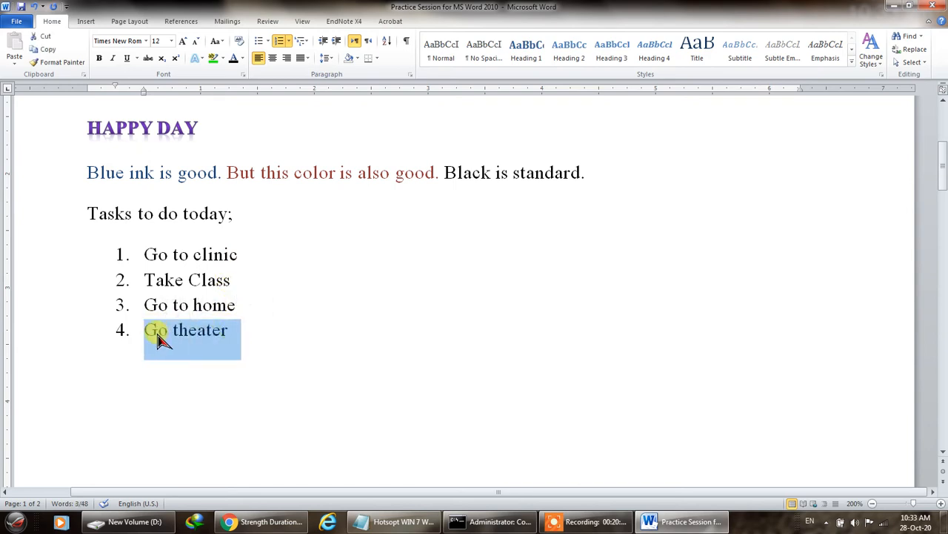
{"action": "type", "text": "Watch a movie"}
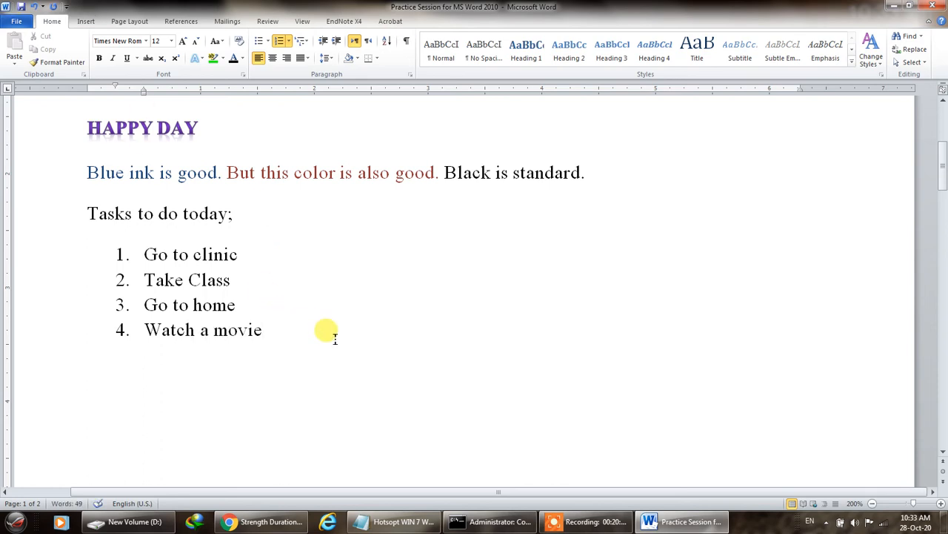
Demote 'Watch a movie' under Go to home and add sub-item 'Eat Dinner'.
{"action": "left_click_drag", "start_coordinate": [290, 331], "coordinate": [163, 326]}
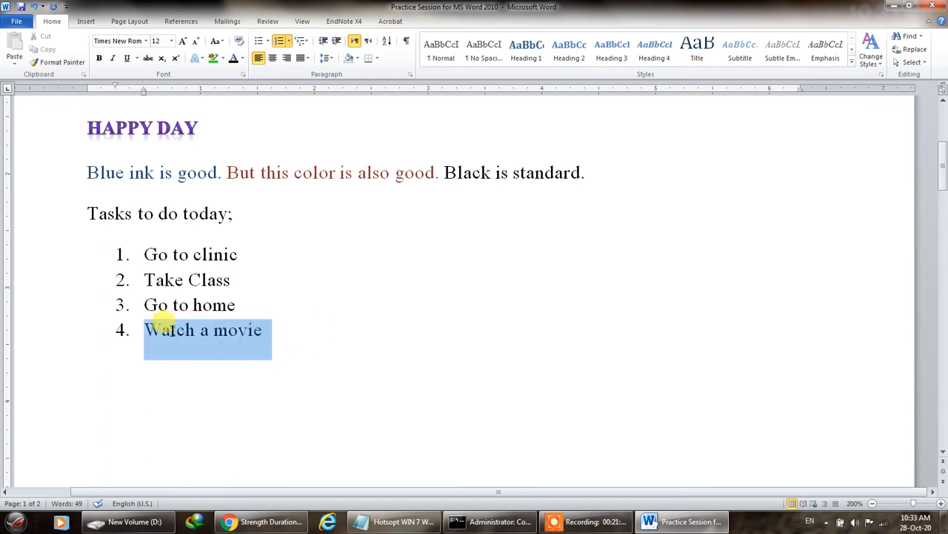
{"action": "left_click", "coordinate": [337, 45]}
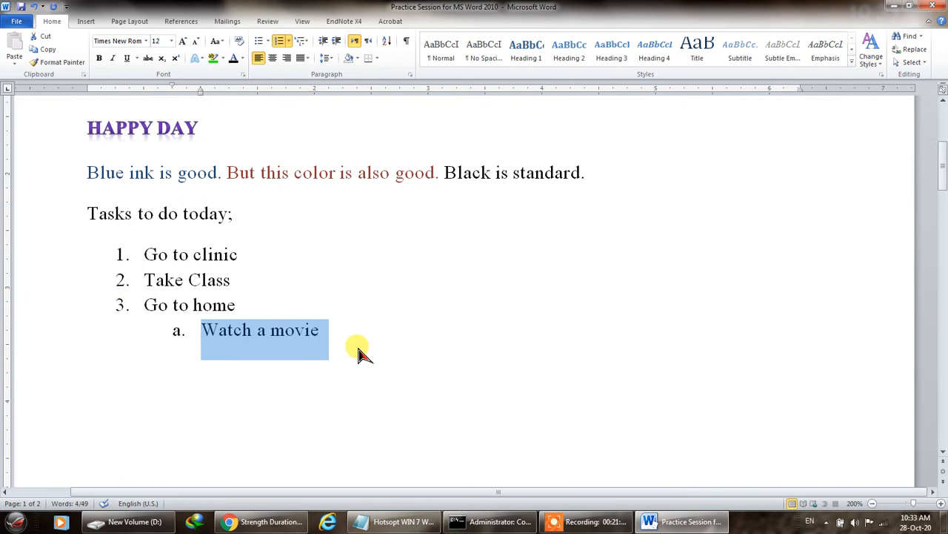
{"action": "left_click", "coordinate": [326, 328]}
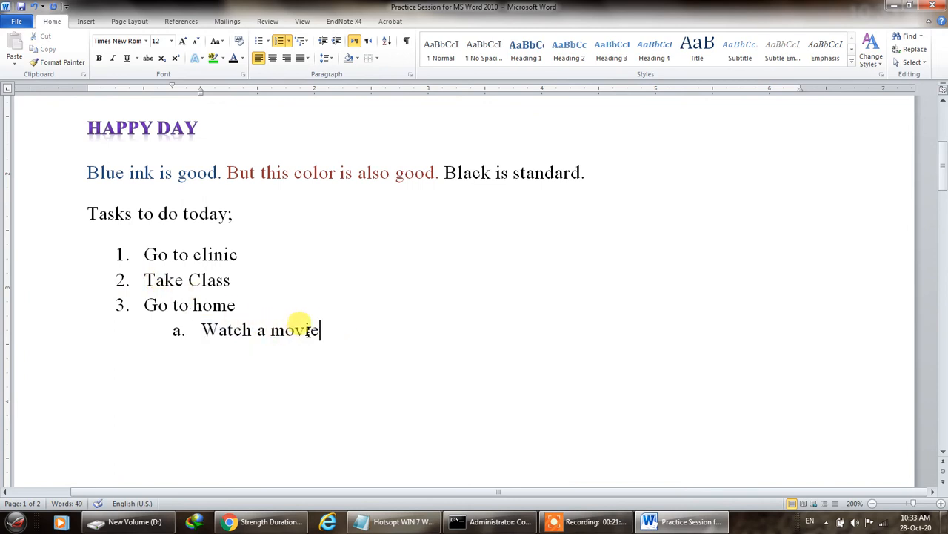
{"action": "key", "text": "Return"}
{"action": "type", "text": "Eat Dinner"}
{"action": "key", "text": "Return"}
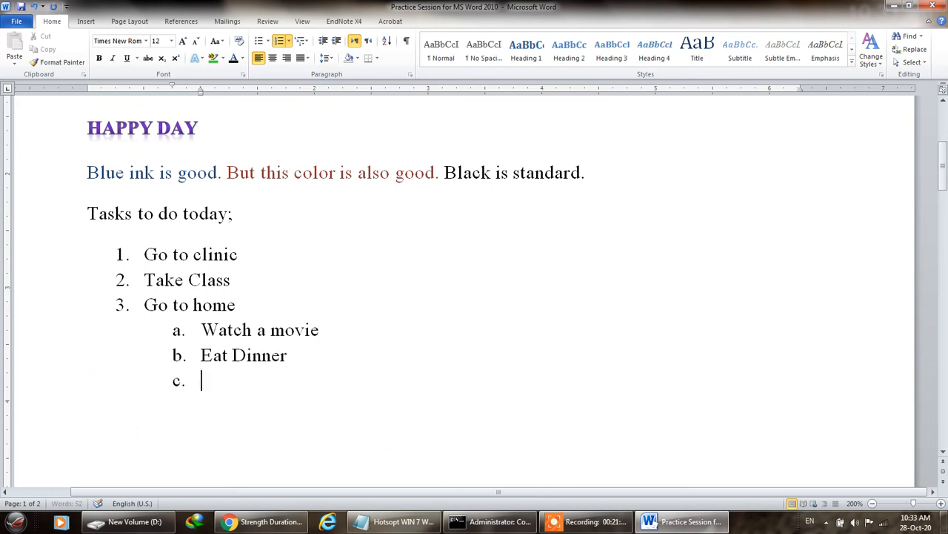
{"action": "key", "text": "BackSpace"}
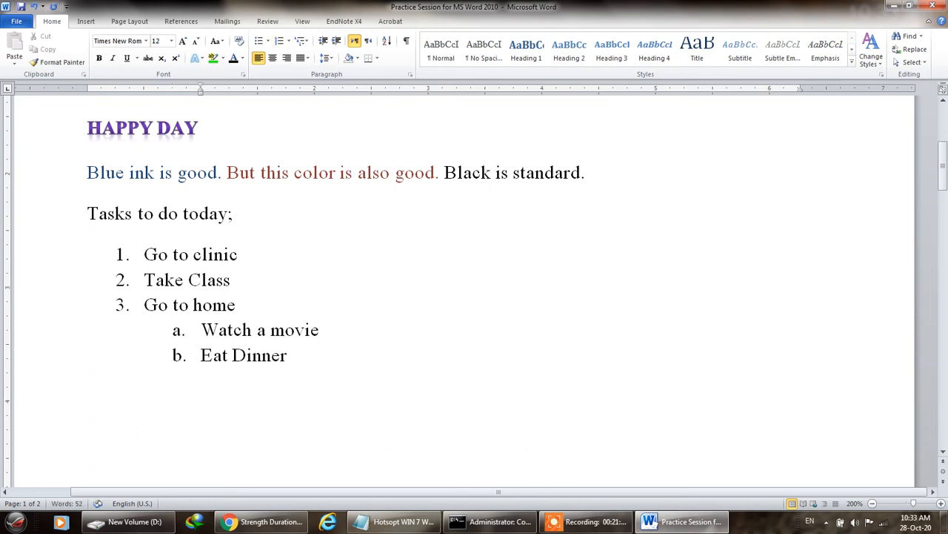
Add sub-items Treat Patients, Perform US and Collect Data under Go to clinic.
{"action": "left_click", "coordinate": [248, 254]}
{"action": "key", "text": "Return"}
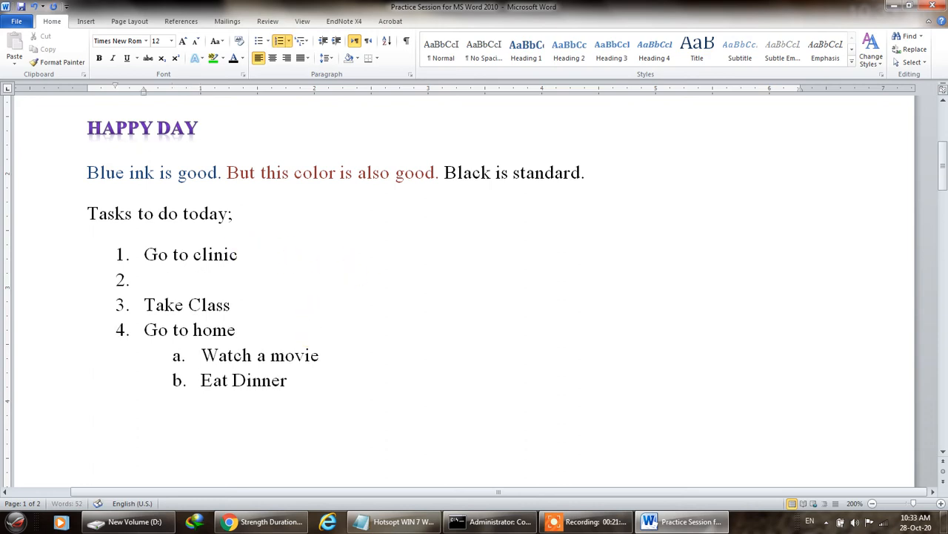
{"action": "key", "text": "Tab"}
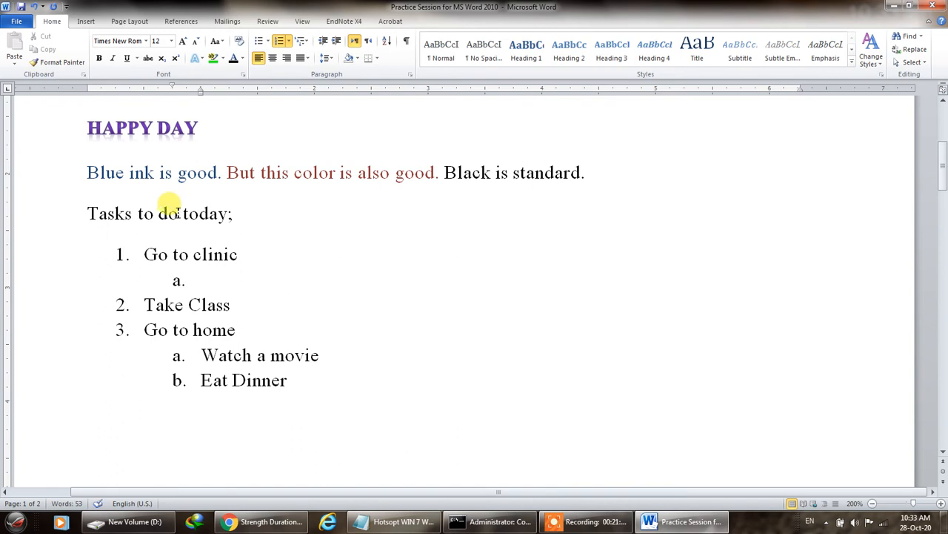
{"action": "type", "text": "Treat Patients"}
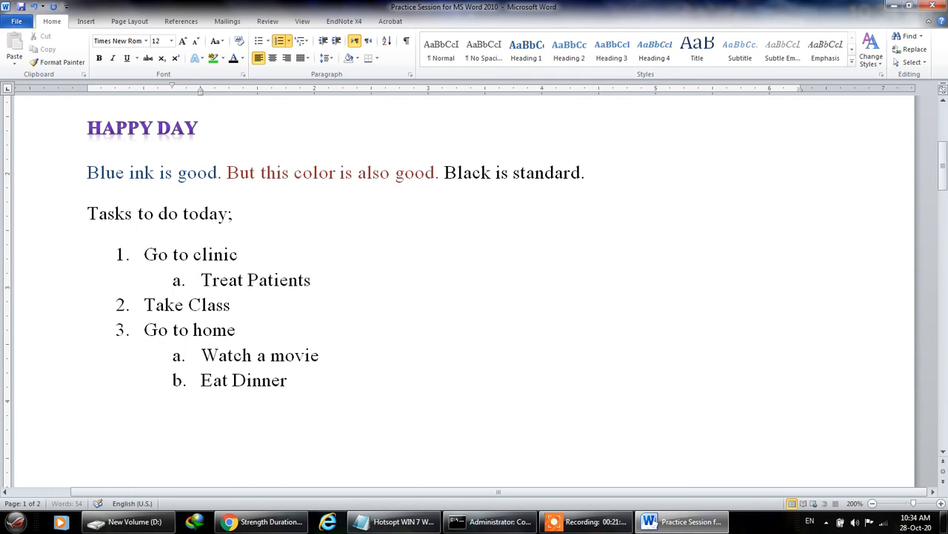
{"action": "key", "text": "Return"}
{"action": "type", "text": "Perform R"}
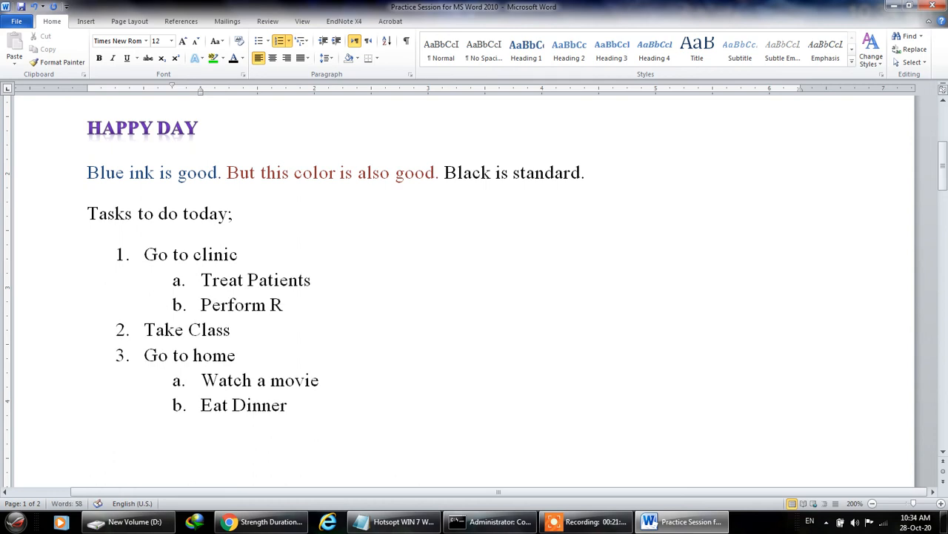
{"action": "key", "text": "BackSpace"}
{"action": "type", "text": "US"}
{"action": "key", "text": "Return"}
{"action": "type", "text": "Collect Data"}
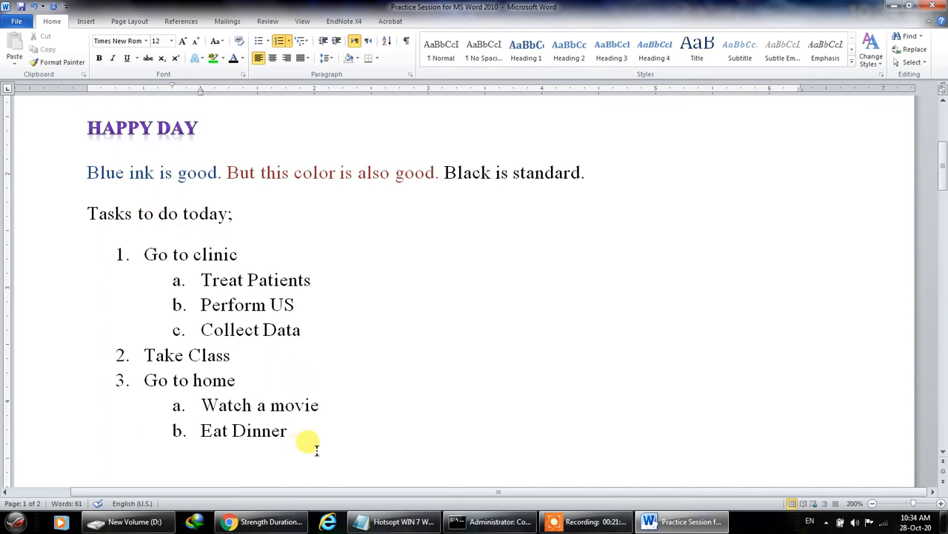
{"action": "left_click", "coordinate": [305, 42]}
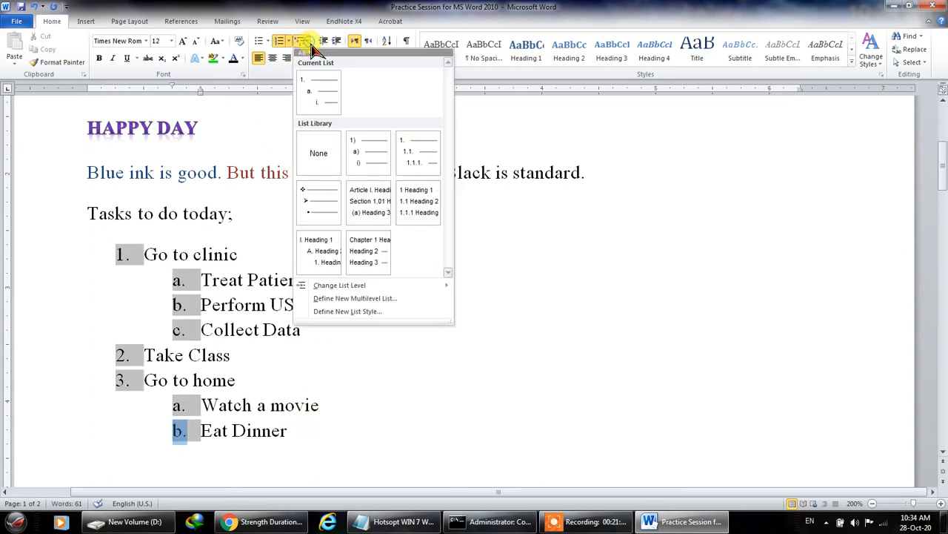
{"action": "mouse_move", "coordinate": [377, 155]}
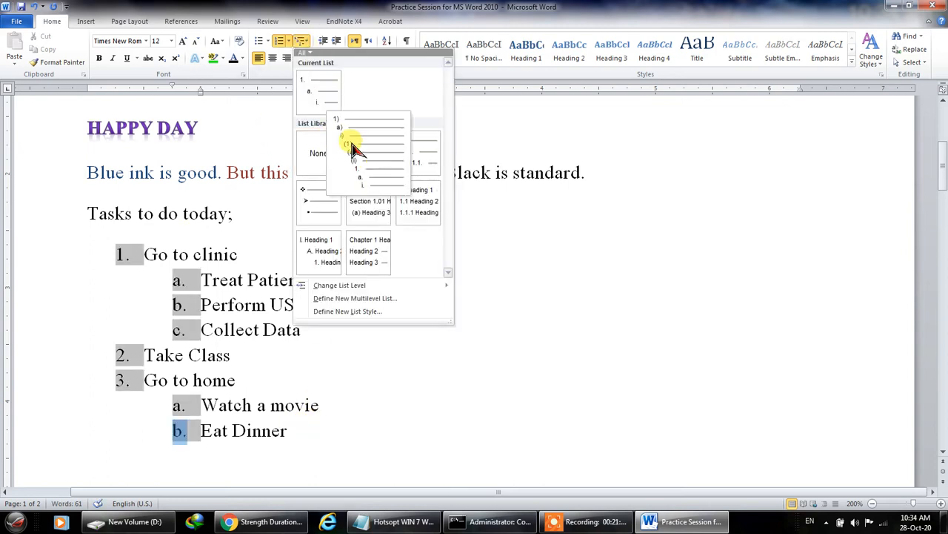
{"action": "mouse_move", "coordinate": [372, 211]}
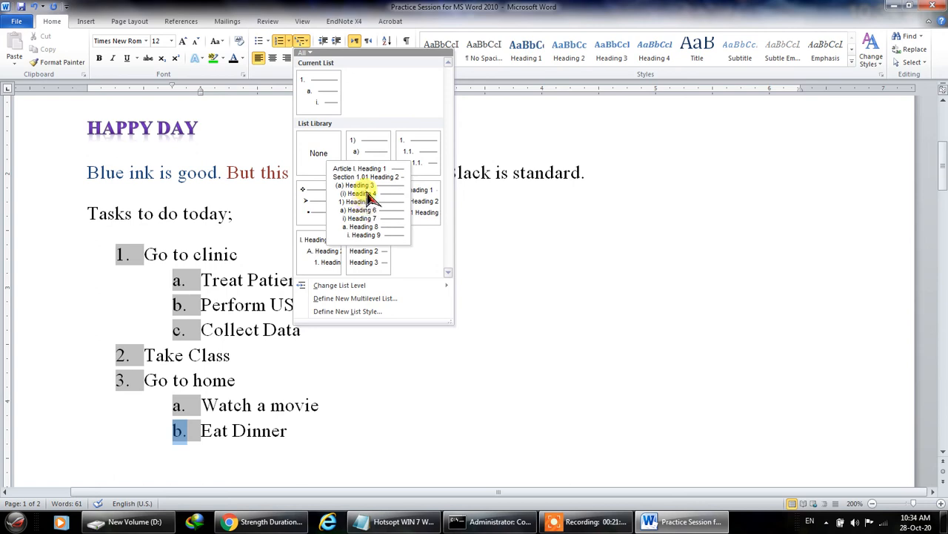
{"action": "left_click", "coordinate": [447, 7]}
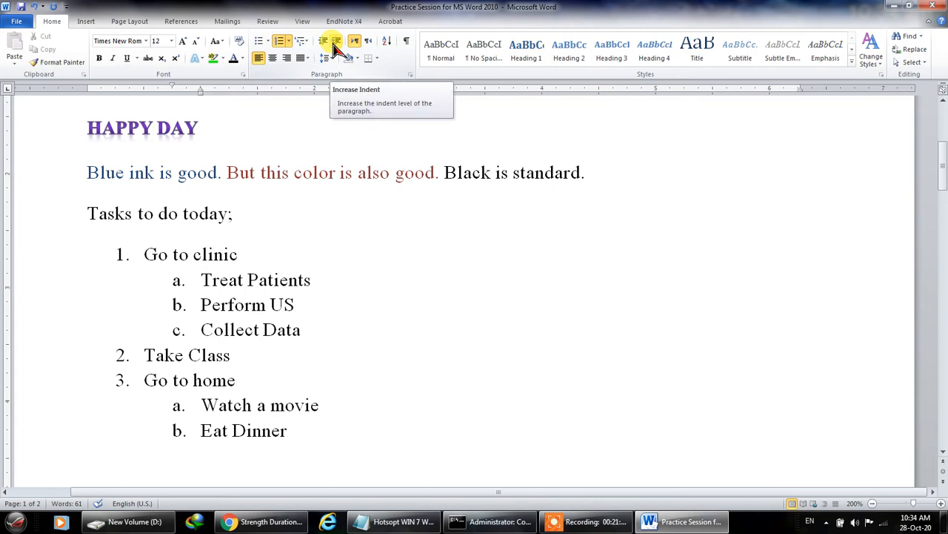
{"action": "left_click_drag", "start_coordinate": [264, 212], "coordinate": [232, 203]}
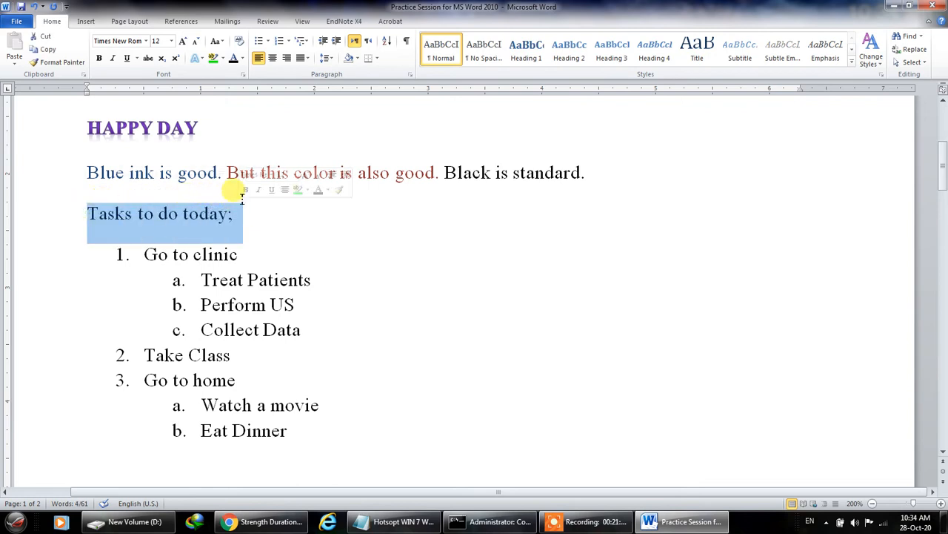
{"action": "left_click", "coordinate": [337, 41]}
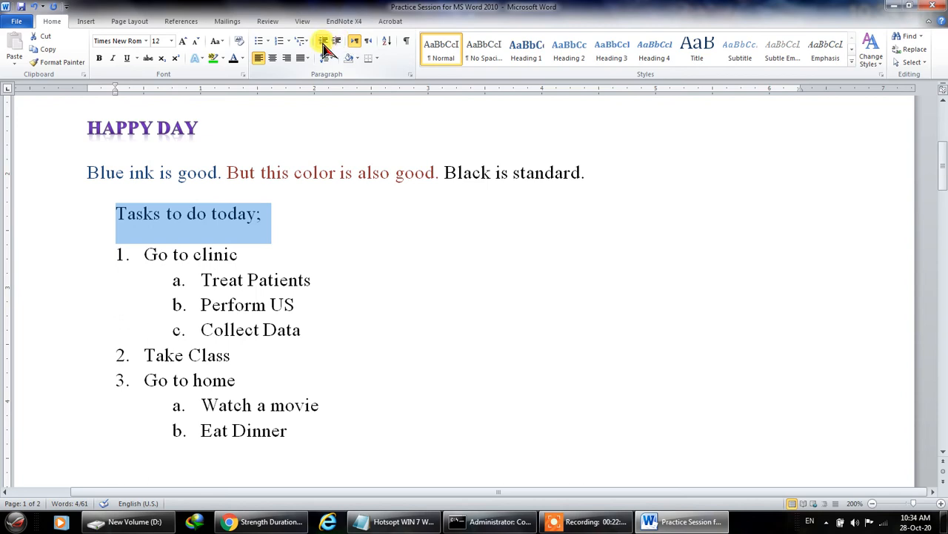
{"action": "left_click", "coordinate": [337, 42]}
{"action": "left_click", "coordinate": [337, 42]}
{"action": "left_click", "coordinate": [337, 41]}
{"action": "left_click", "coordinate": [337, 41]}
{"action": "left_click", "coordinate": [338, 41]}
{"action": "left_click", "coordinate": [337, 41]}
{"action": "left_click", "coordinate": [337, 42]}
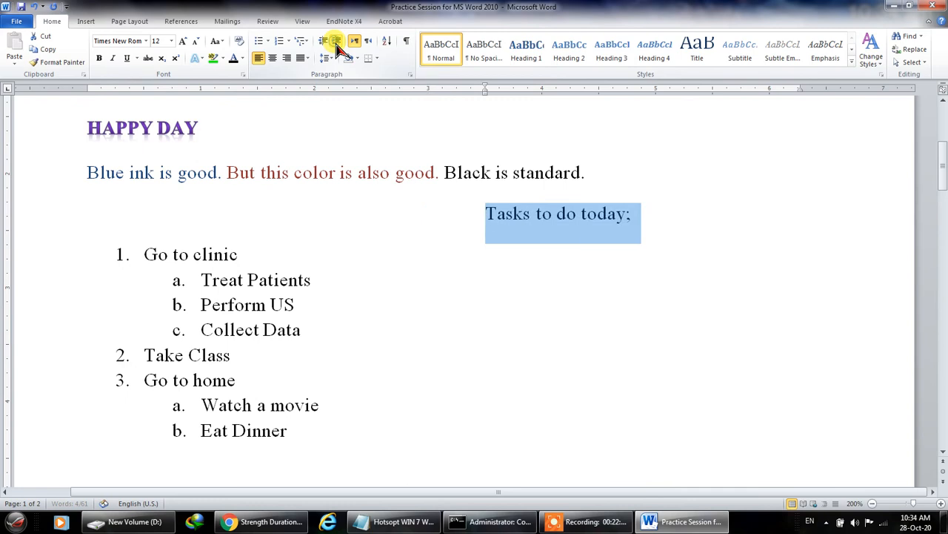
{"action": "left_click", "coordinate": [324, 42]}
{"action": "left_click", "coordinate": [323, 41]}
{"action": "left_click", "coordinate": [324, 43]}
{"action": "left_click", "coordinate": [325, 43]}
{"action": "left_click", "coordinate": [325, 43]}
{"action": "left_click", "coordinate": [324, 43]}
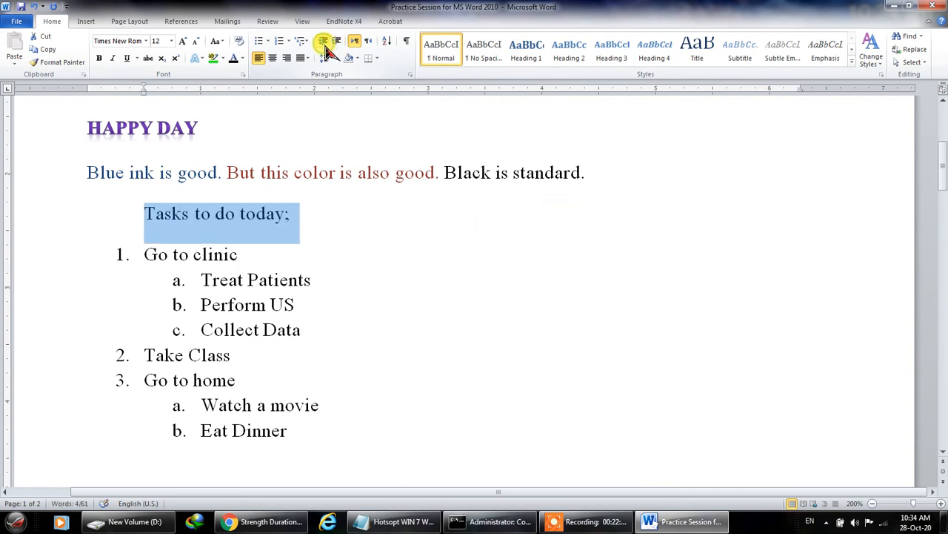
{"action": "left_click", "coordinate": [324, 43]}
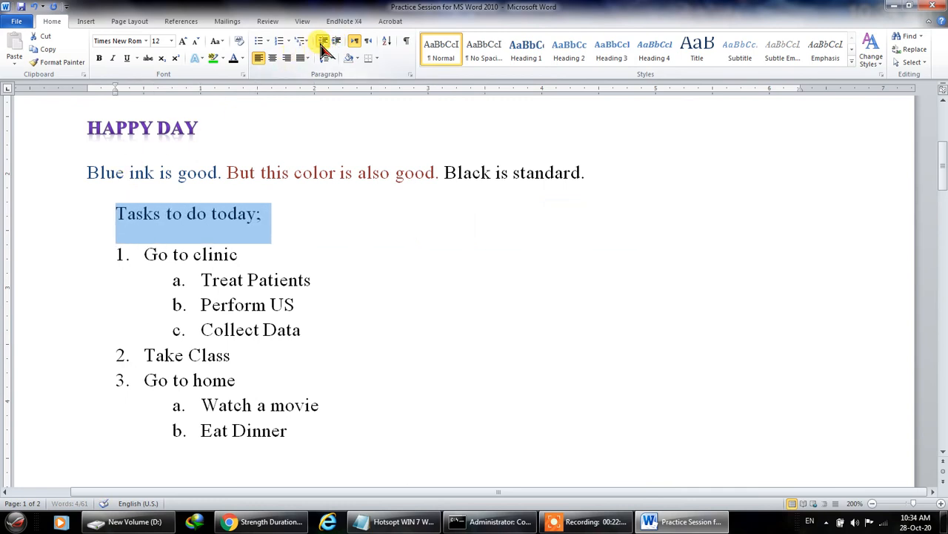
{"action": "left_click", "coordinate": [324, 42]}
{"action": "left_click", "coordinate": [85, 205]}
{"action": "key", "text": "Tab"}
{"action": "key", "text": "Tab"}
{"action": "key", "text": "Tab"}
{"action": "key", "text": "Tab"}
{"action": "key", "text": "Tab"}
{"action": "key", "text": "Tab"}
{"action": "key", "text": "Tab"}
{"action": "key", "text": "Tab"}
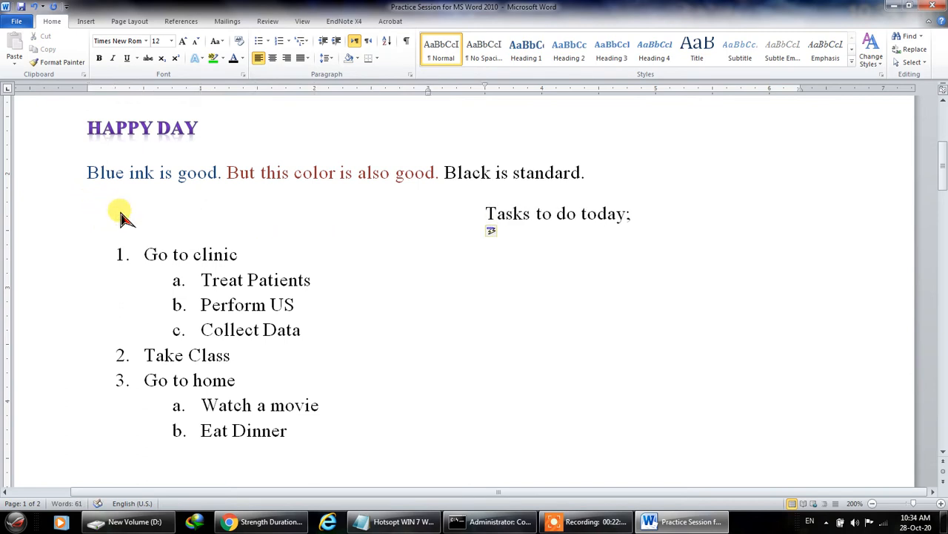
{"action": "left_click", "coordinate": [323, 42]}
{"action": "left_click", "coordinate": [324, 43]}
{"action": "left_click", "coordinate": [324, 42]}
{"action": "left_click", "coordinate": [324, 42]}
{"action": "left_click", "coordinate": [324, 42]}
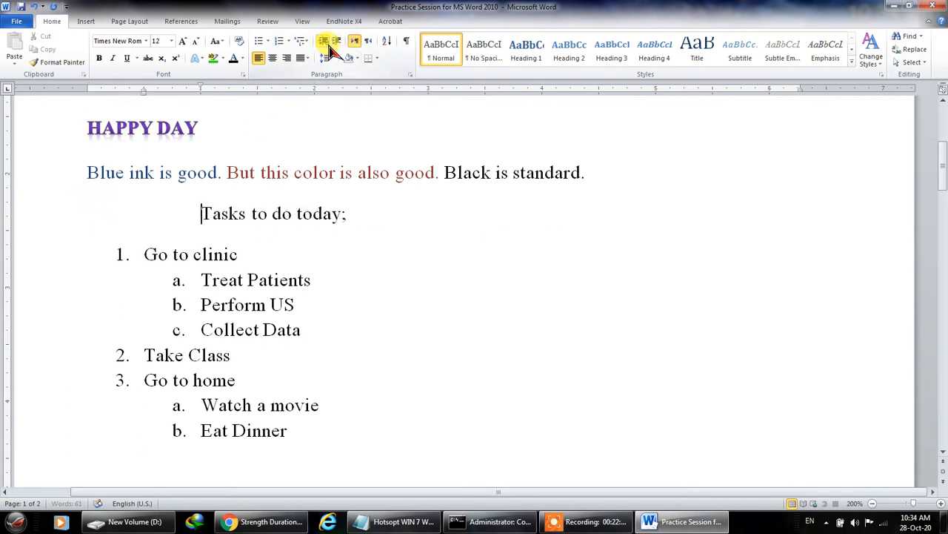
{"action": "left_click", "coordinate": [328, 45]}
{"action": "left_click", "coordinate": [328, 45]}
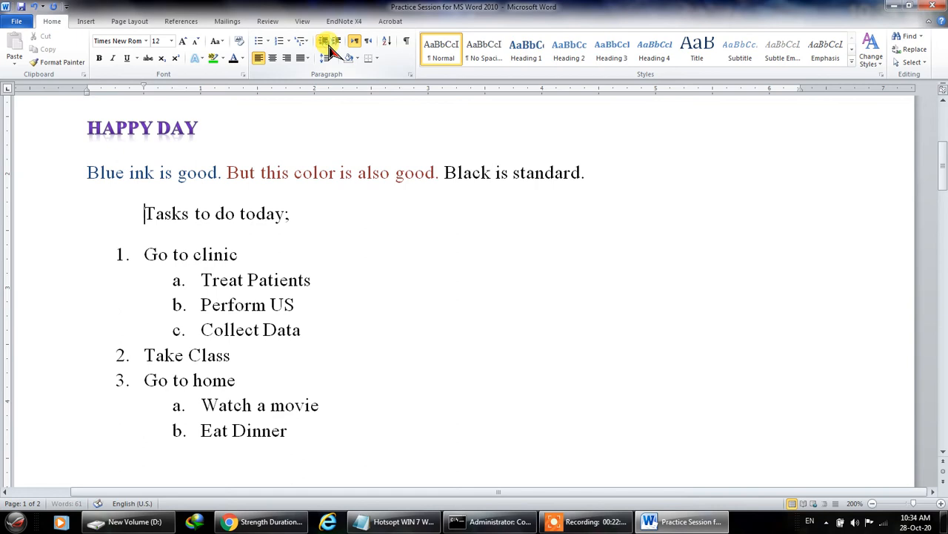
{"action": "left_click", "coordinate": [324, 42]}
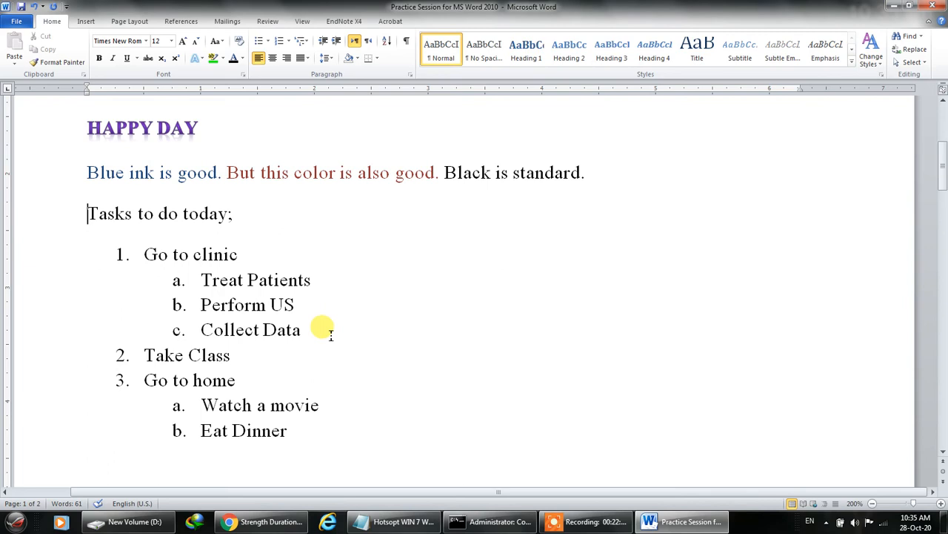
Begin a new sentence after 'Black is standard.' and correct 'Lets' to 'Let's'.
{"action": "scroll", "coordinate": [300, 324], "scroll_direction": "down", "scroll_amount": 2}
{"action": "scroll", "coordinate": [304, 322], "scroll_direction": "up", "scroll_amount": 3}
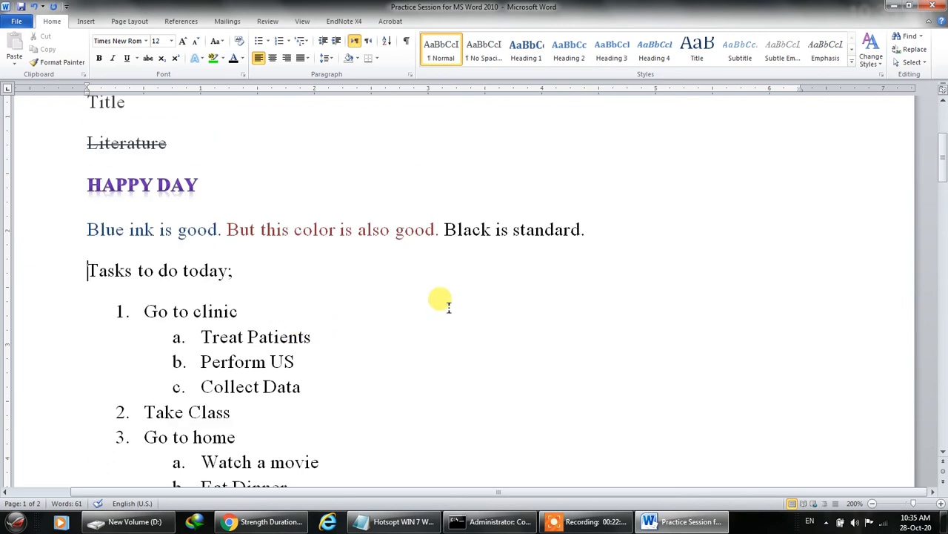
{"action": "left_click", "coordinate": [600, 228]}
{"action": "type", "text": "Lets fill this"}
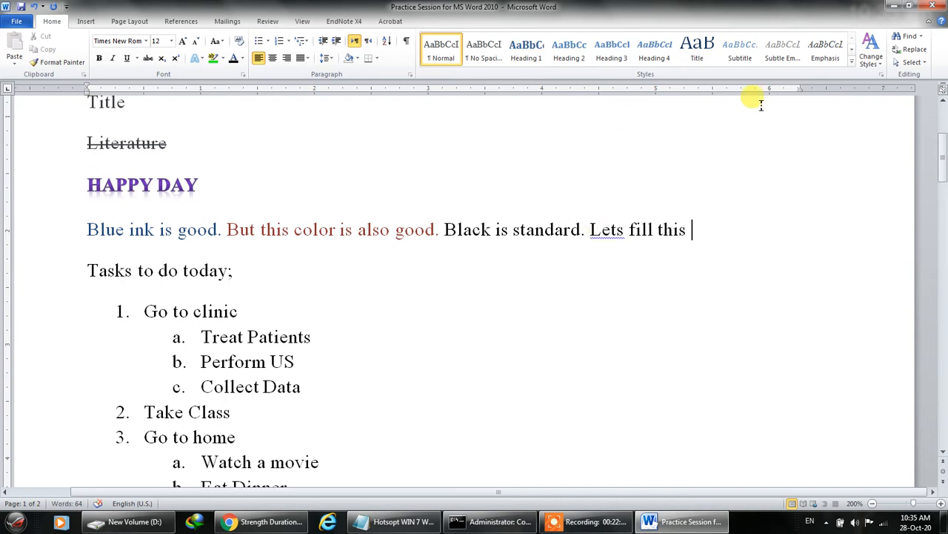
{"action": "right_click", "coordinate": [615, 231]}
{"action": "left_click", "coordinate": [663, 249]}
Add sentences about filling the line and learning text alignment, ending '…show you what I mean.'.
{"action": "left_click", "coordinate": [699, 231]}
{"action": "type", "text": "li"}
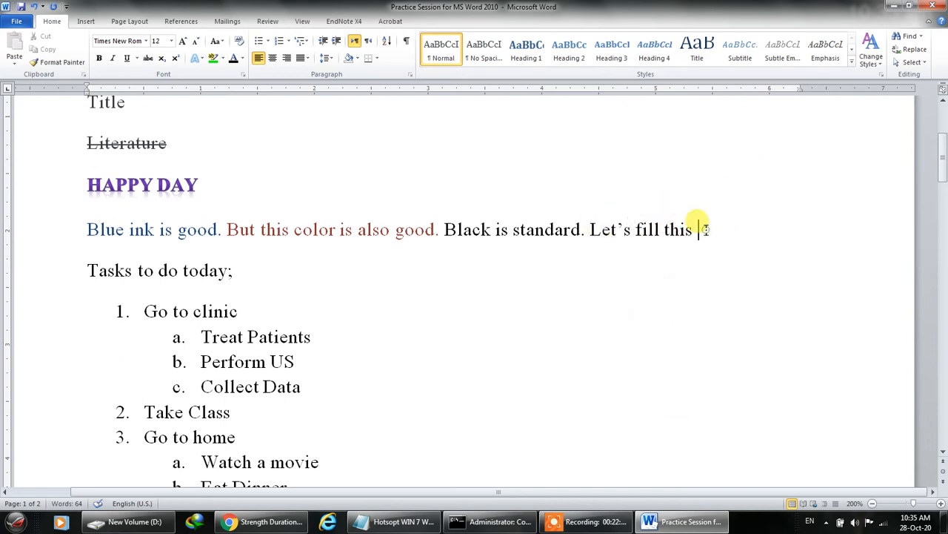
{"action": "type", "text": "ne fi"}
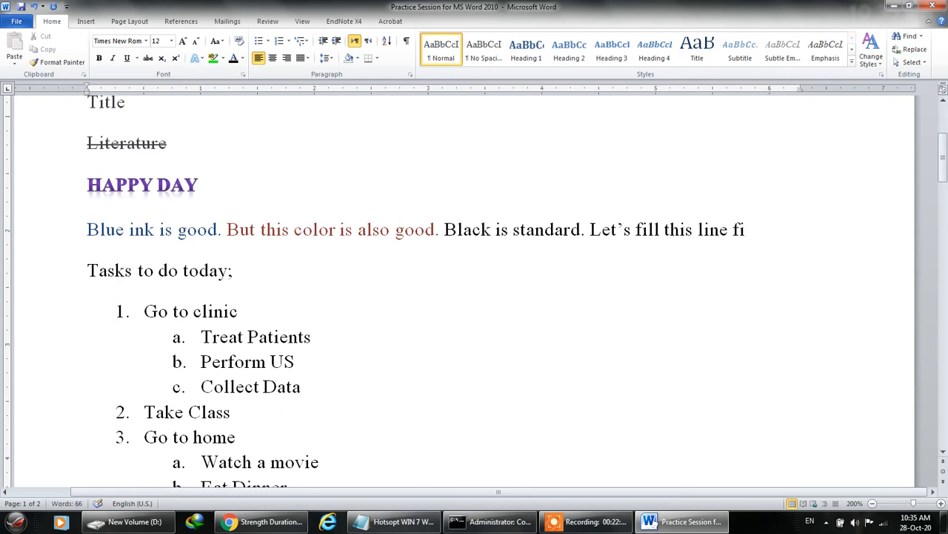
{"action": "type", "text": "rst and see what happens to it now "}
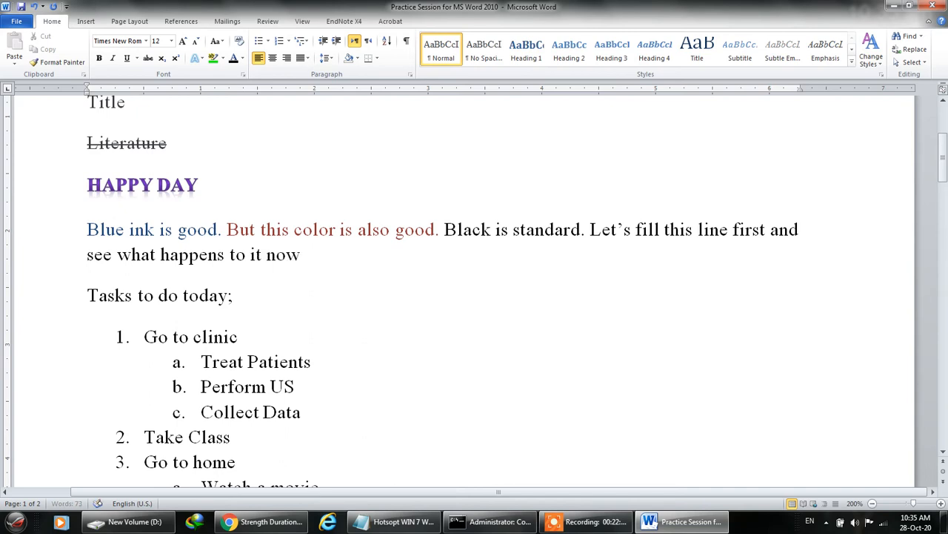
{"action": "type", "text": ". We want to learn"}
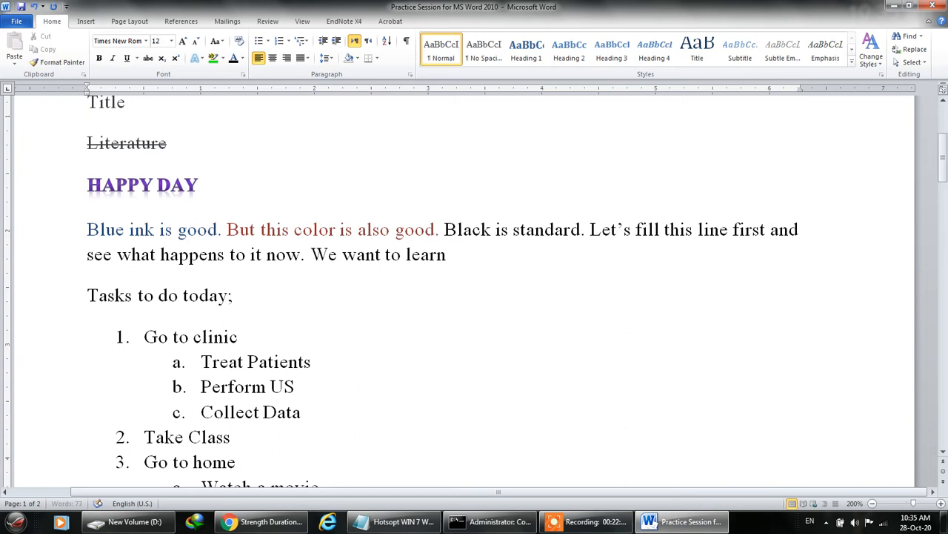
{"action": "type", "text": " text alignment now. For"}
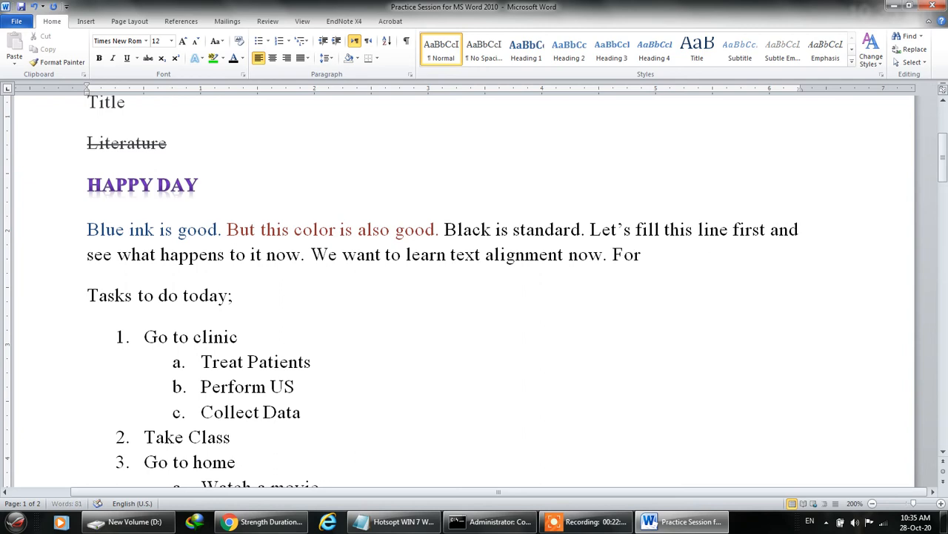
{"action": "type", "text": " this we need to write a few"}
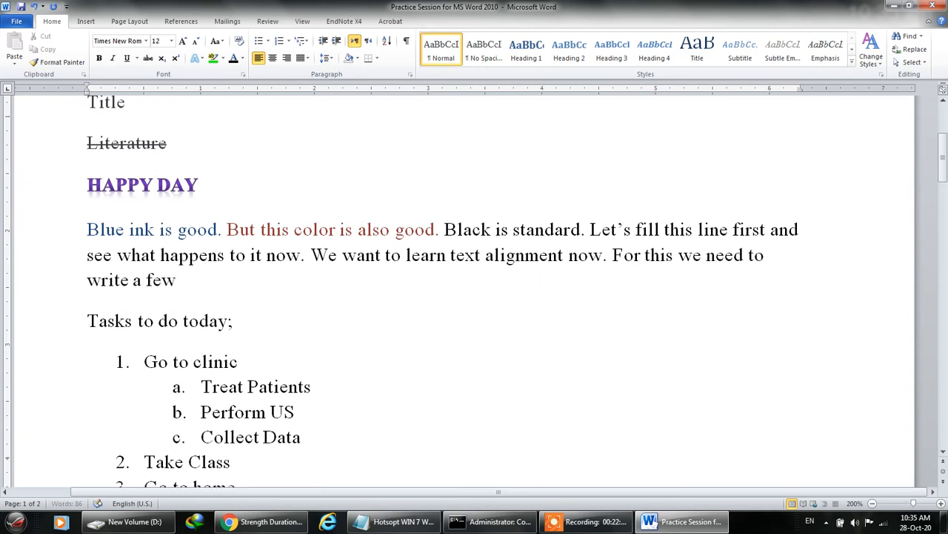
{"action": "type", "text": " lines and sho"}
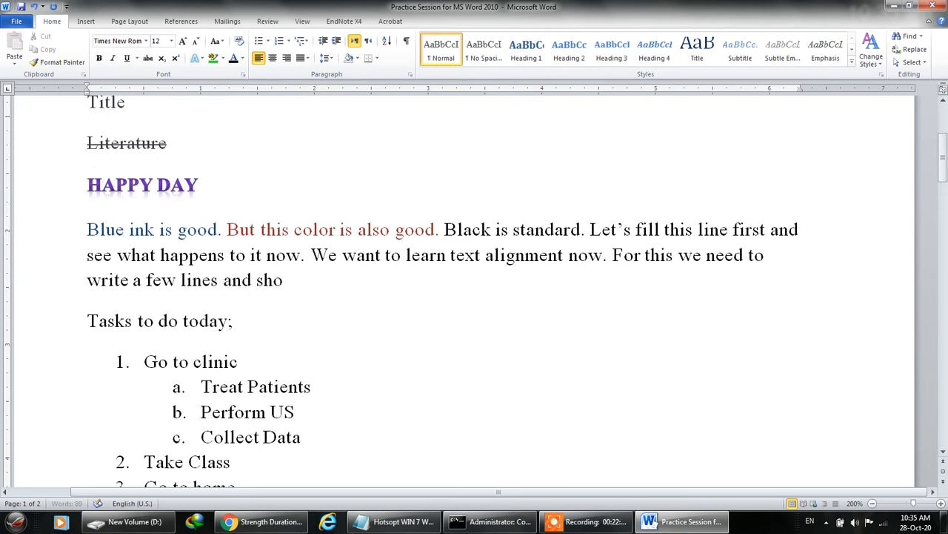
{"action": "type", "text": "w you what I means"}
{"action": "key", "text": "BackSpace"}
{"action": "type", "text": "."}
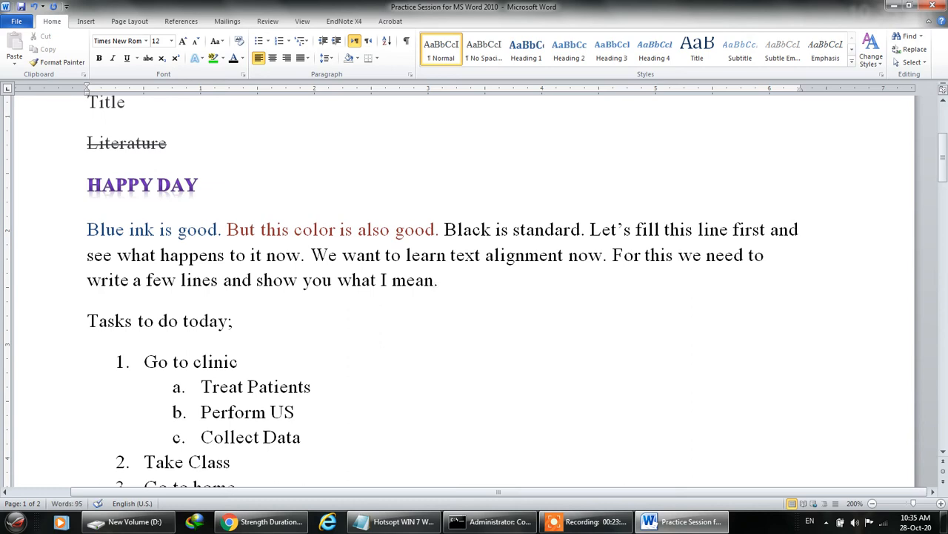
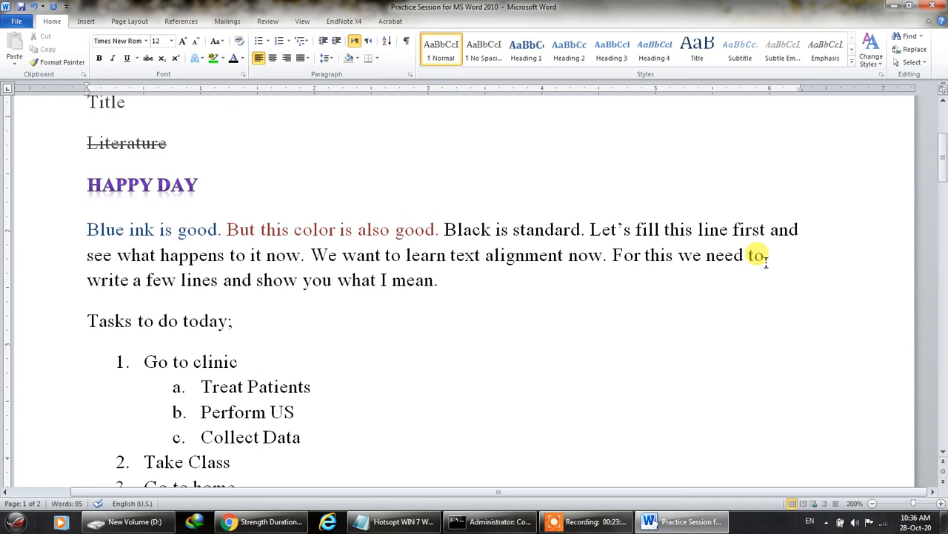
Justify the 'Blue ink is good' paragraph.
{"action": "left_click_drag", "start_coordinate": [445, 280], "coordinate": [109, 232]}
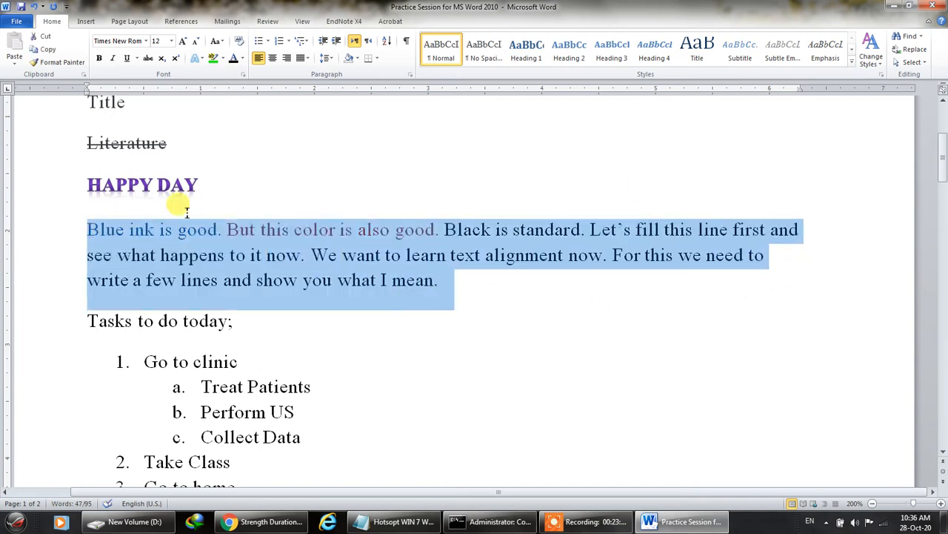
{"action": "left_click", "coordinate": [303, 65]}
{"action": "left_click", "coordinate": [319, 72]}
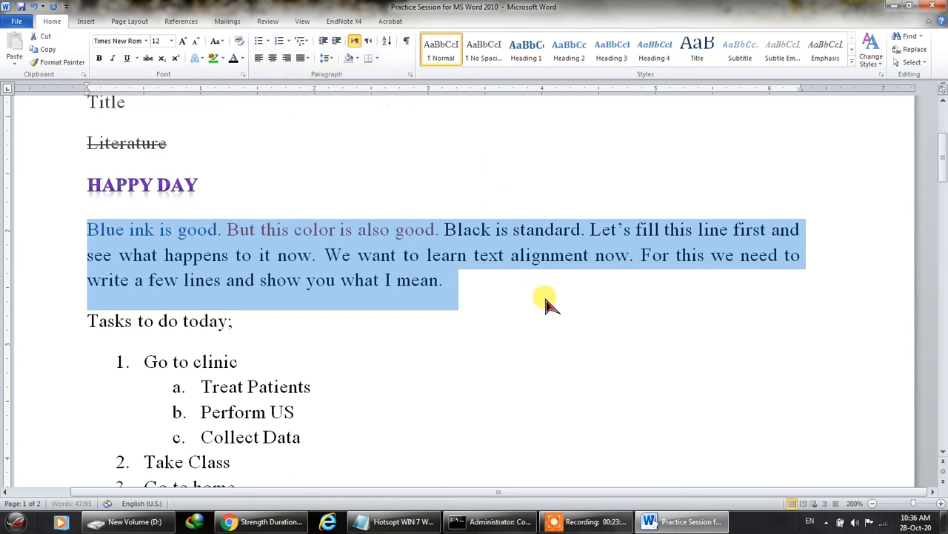
{"action": "left_click", "coordinate": [521, 287]}
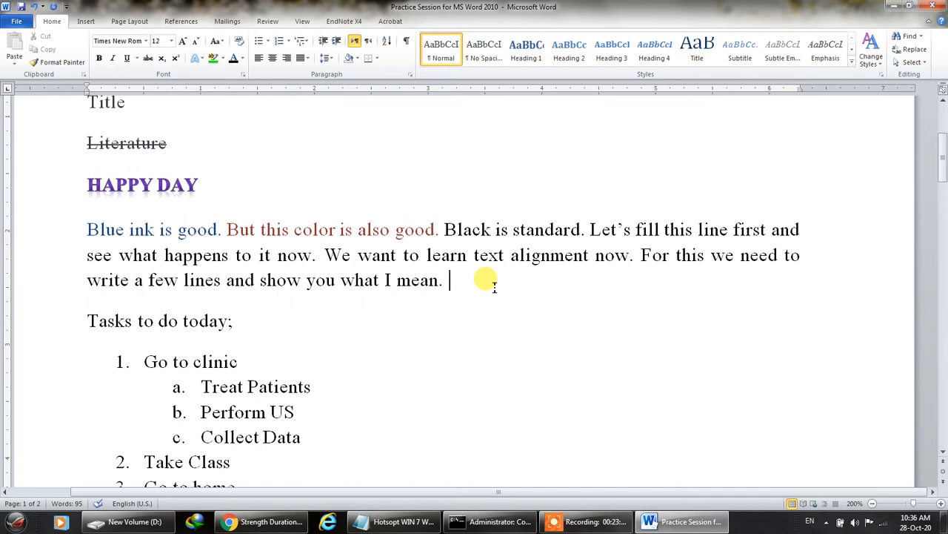
Try centre, left and right alignment on the Blue ink paragraph, then apply Justify Low.
{"action": "left_click_drag", "start_coordinate": [449, 295], "coordinate": [118, 232]}
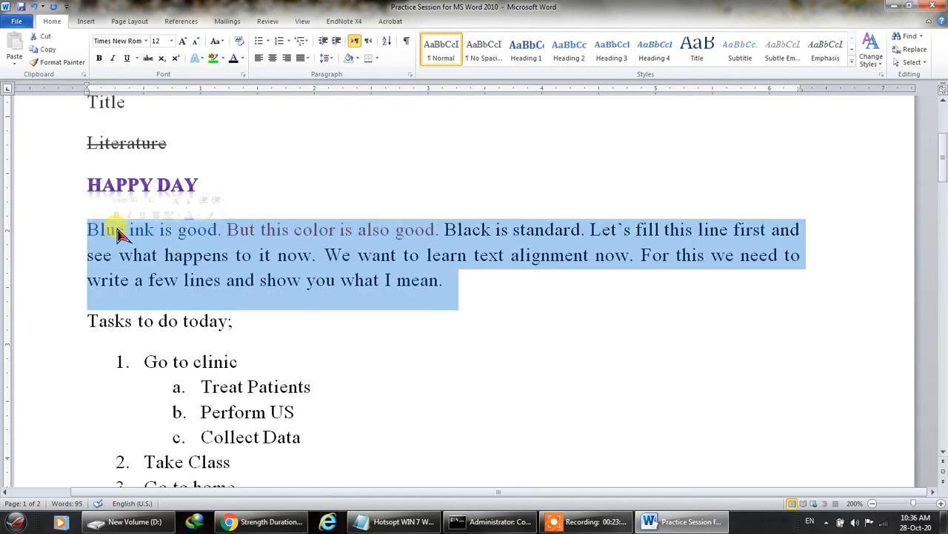
{"action": "left_click", "coordinate": [272, 58]}
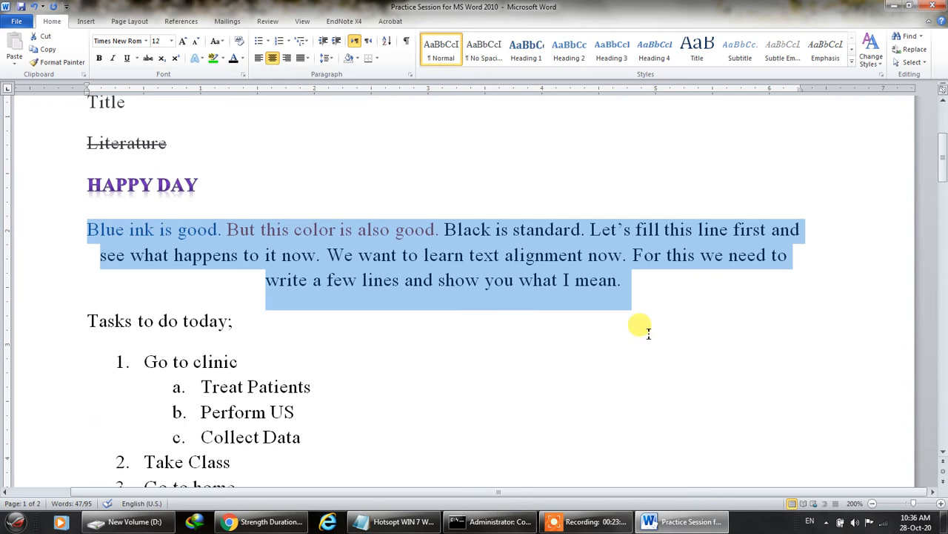
{"action": "left_click", "coordinate": [258, 58]}
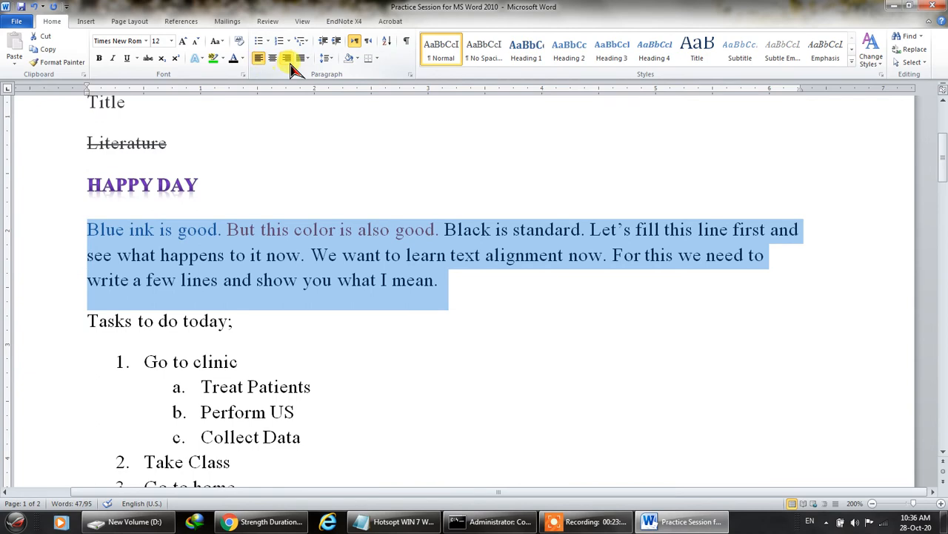
{"action": "left_click", "coordinate": [287, 60]}
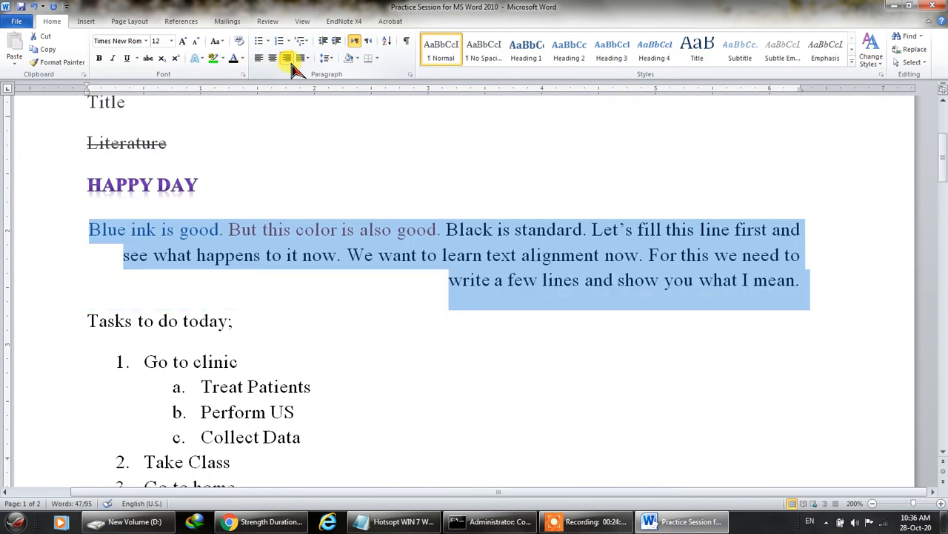
{"action": "left_click", "coordinate": [306, 60]}
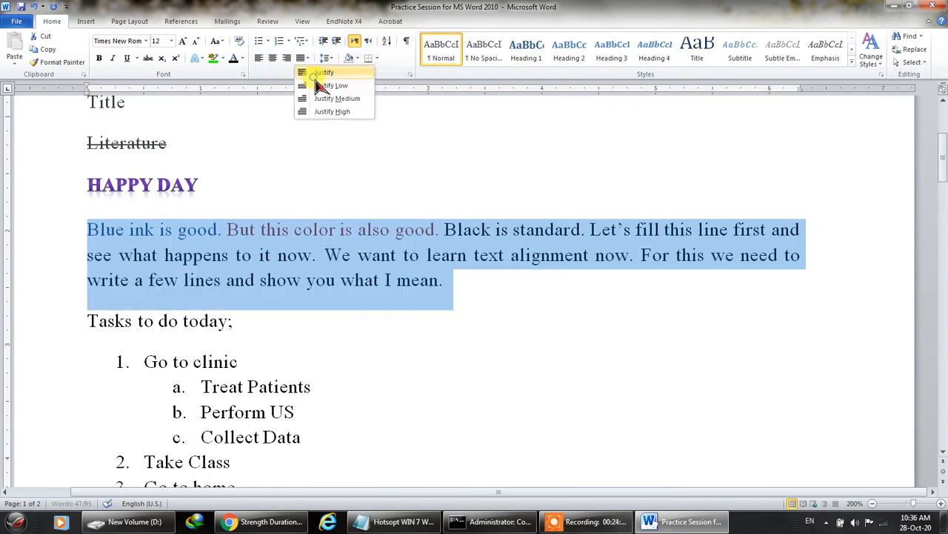
{"action": "left_click", "coordinate": [317, 85]}
{"action": "left_click", "coordinate": [452, 282]}
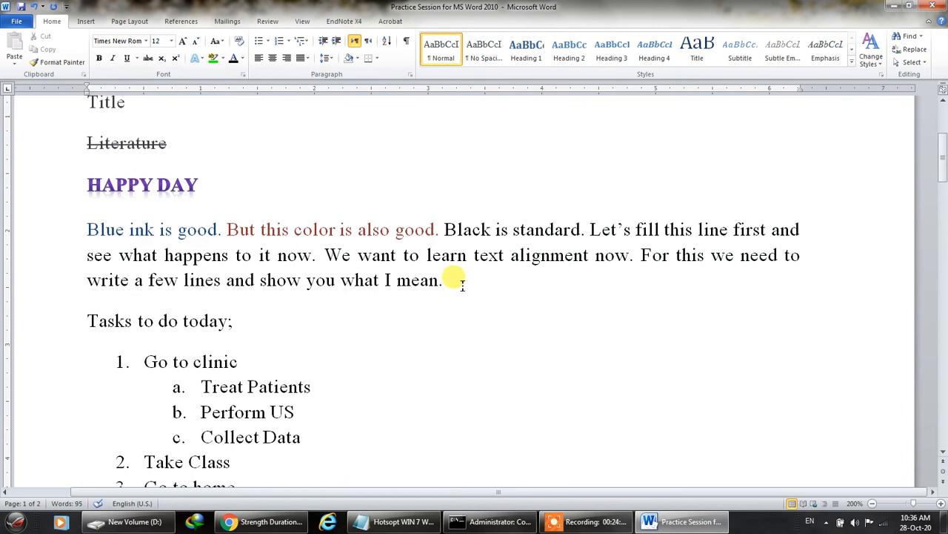
Centre the task list from Go to clinic to Eat Dinner, then undo to keep it left-aligned.
{"action": "scroll", "coordinate": [360, 237], "scroll_direction": "down", "scroll_amount": 3}
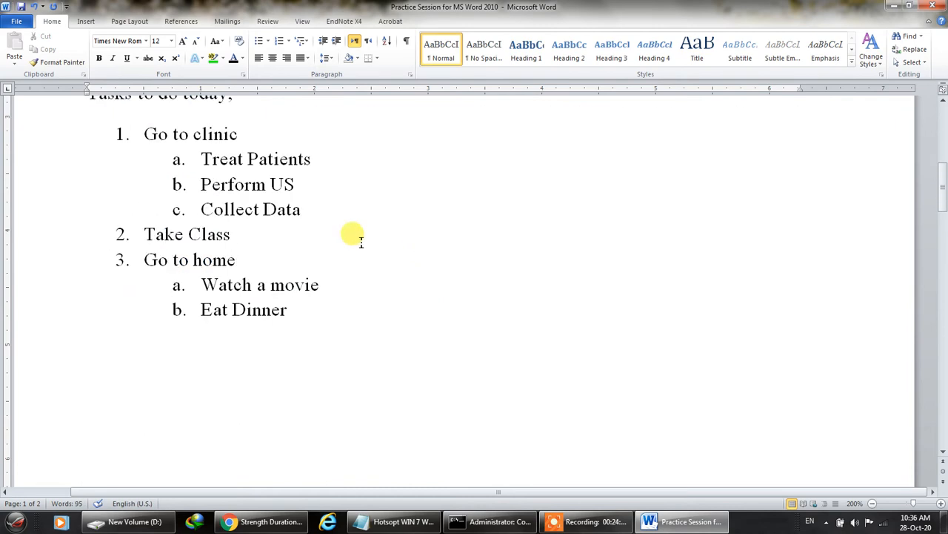
{"action": "scroll", "coordinate": [311, 290], "scroll_direction": "up", "scroll_amount": 1}
{"action": "left_click_drag", "start_coordinate": [298, 377], "coordinate": [133, 186]}
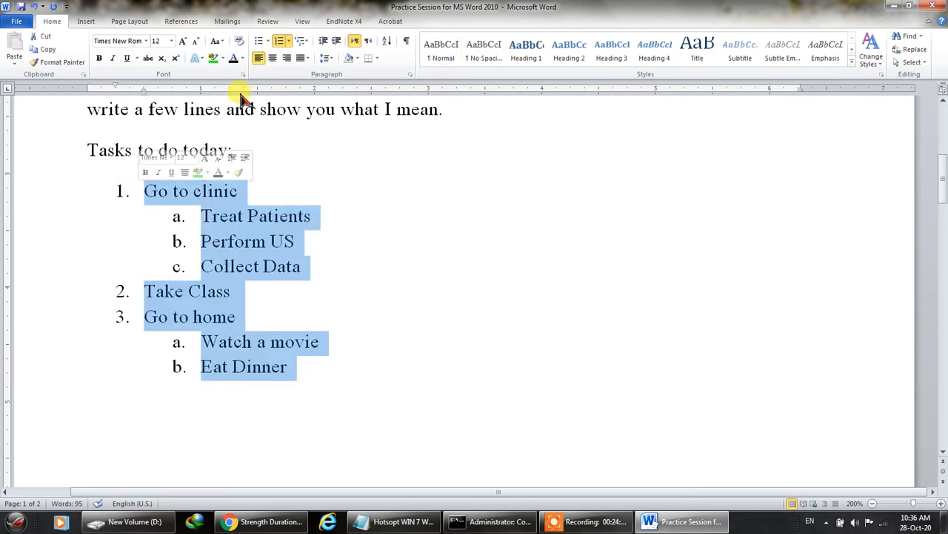
{"action": "left_click", "coordinate": [272, 58]}
{"action": "left_click", "coordinate": [603, 218]}
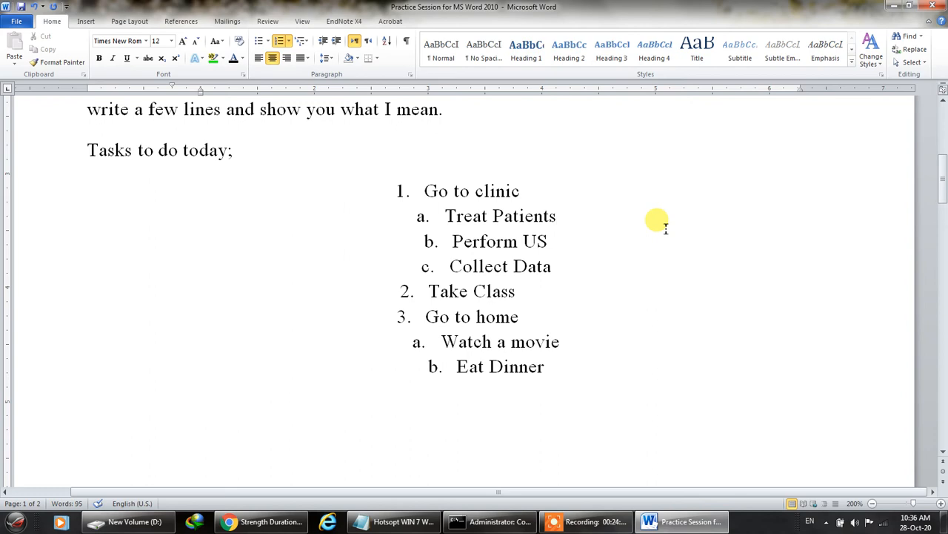
{"action": "key", "text": "ctrl+z"}
{"action": "scroll", "coordinate": [314, 393], "scroll_direction": "down", "scroll_amount": 3}
Type the closing 'Your Faithfull' and the author's name below the task list.
{"action": "left_click", "coordinate": [193, 292]}
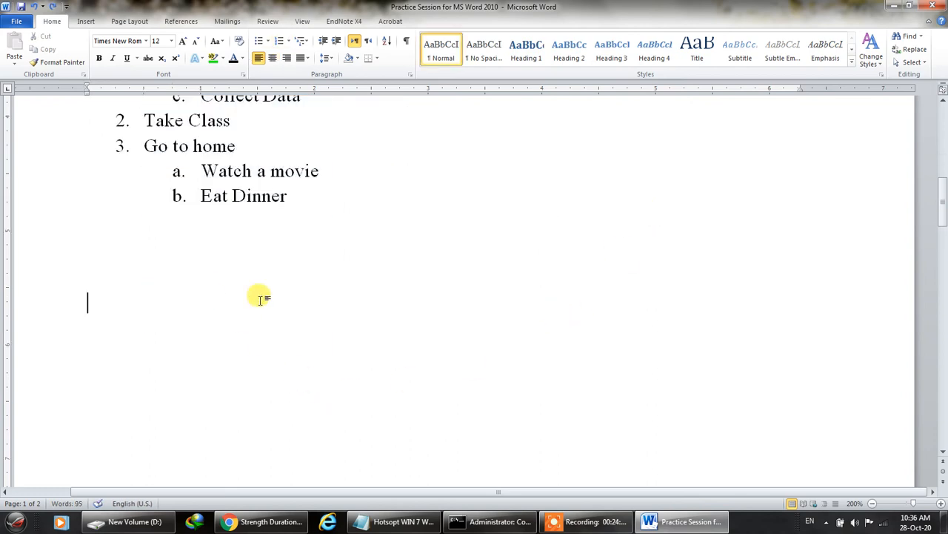
{"action": "type", "text": "Your"}
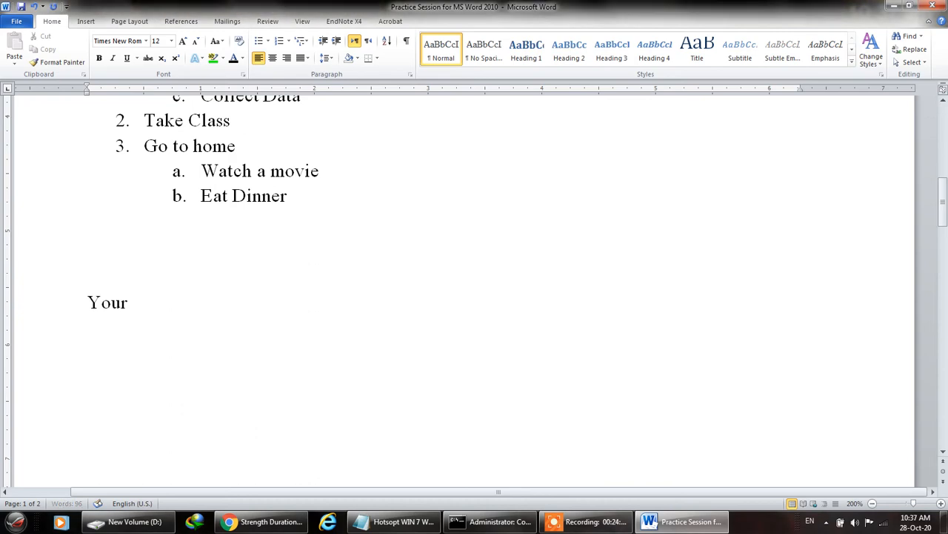
{"action": "type", "text": " Faithfull"}
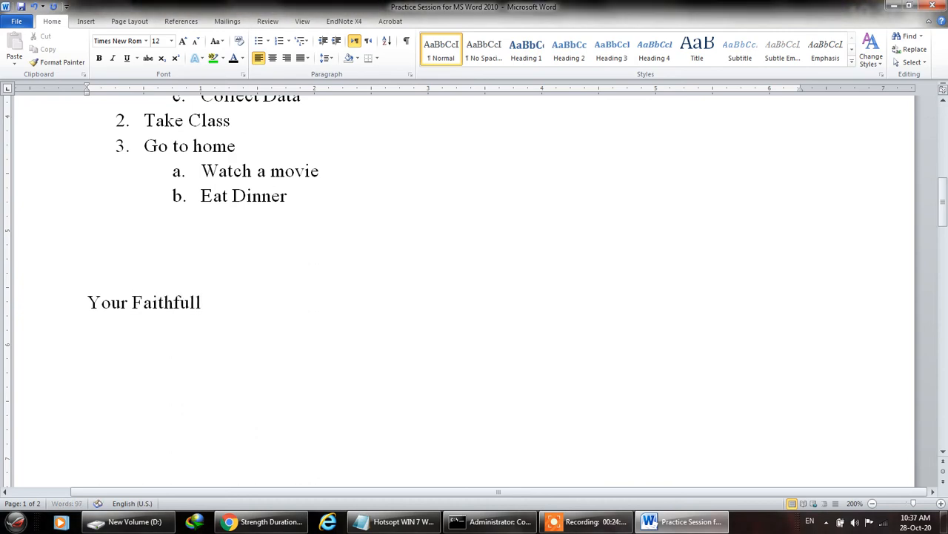
{"action": "type", "text": ". Syed Ali H"}
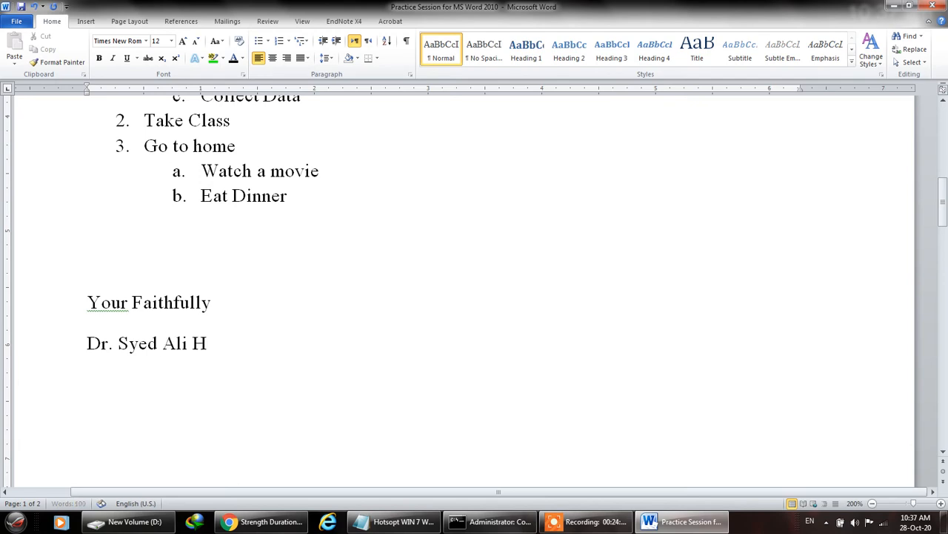
{"action": "type", "text": "usai"}
{"action": "key", "text": "BackSpace"}
{"action": "key", "text": "BackSpace"}
{"action": "type", "text": "sa"}
Correct 'Your' to 'Yours' using the spelling suggestions.
{"action": "right_click", "coordinate": [104, 301]}
{"action": "left_click", "coordinate": [144, 318]}
{"action": "left_click", "coordinate": [129, 300]}
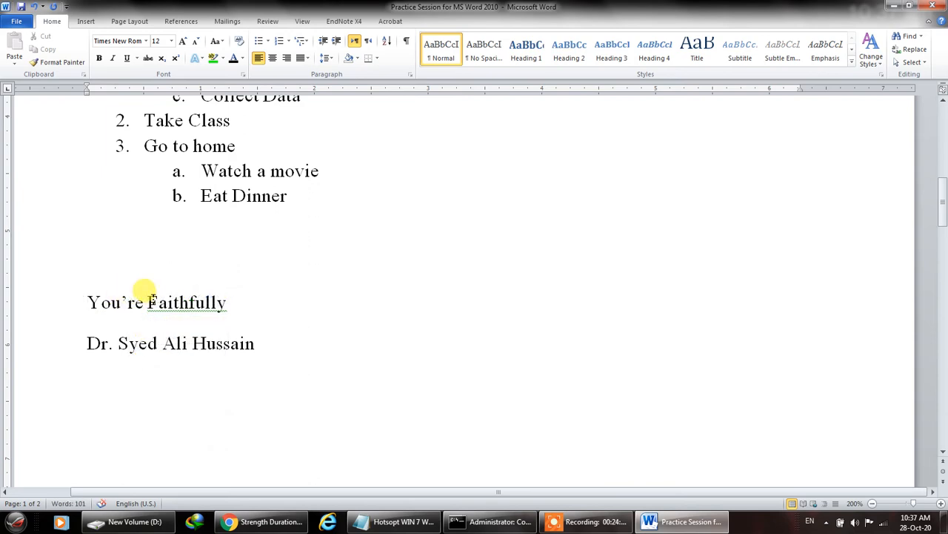
{"action": "key", "text": "Delete"}
{"action": "key", "text": "Delete"}
{"action": "type", "text": "s"}
{"action": "left_click", "coordinate": [120, 302]}
{"action": "key", "text": "Delete"}
{"action": "type", "text": "r'"}
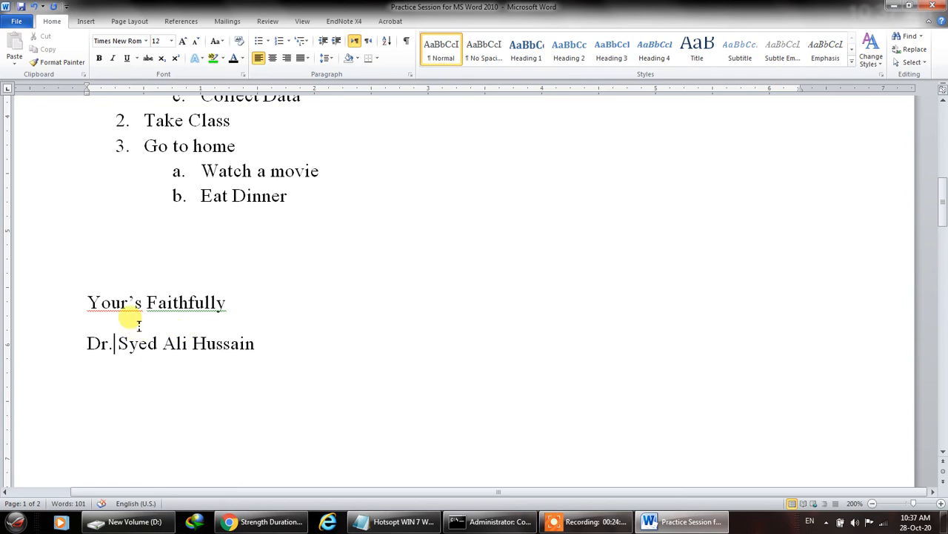
{"action": "right_click", "coordinate": [139, 303]}
{"action": "left_click", "coordinate": [194, 83]}
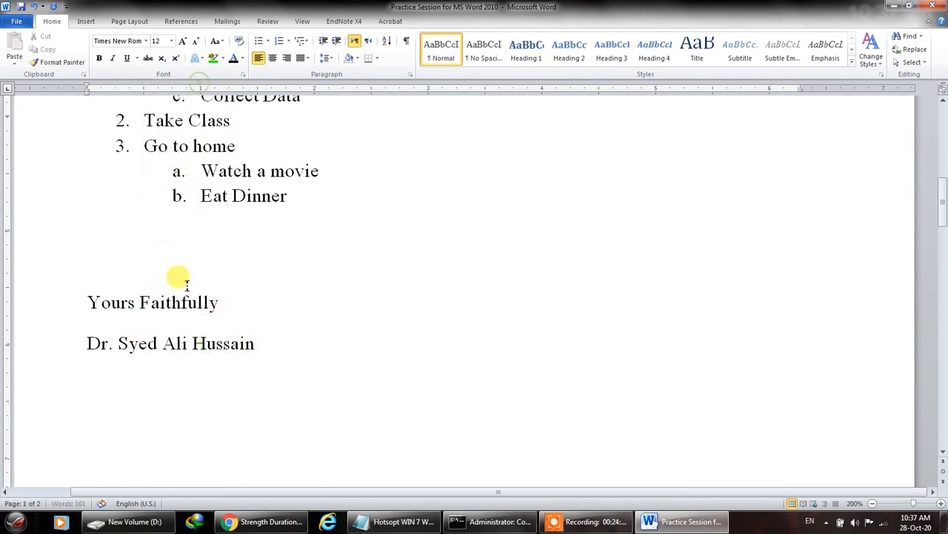
Add 'Assistant Profe' on a new line below the name.
{"action": "left_click", "coordinate": [264, 354]}
{"action": "key", "text": "Return"}
{"action": "type", "text": "Assistant Professor"}
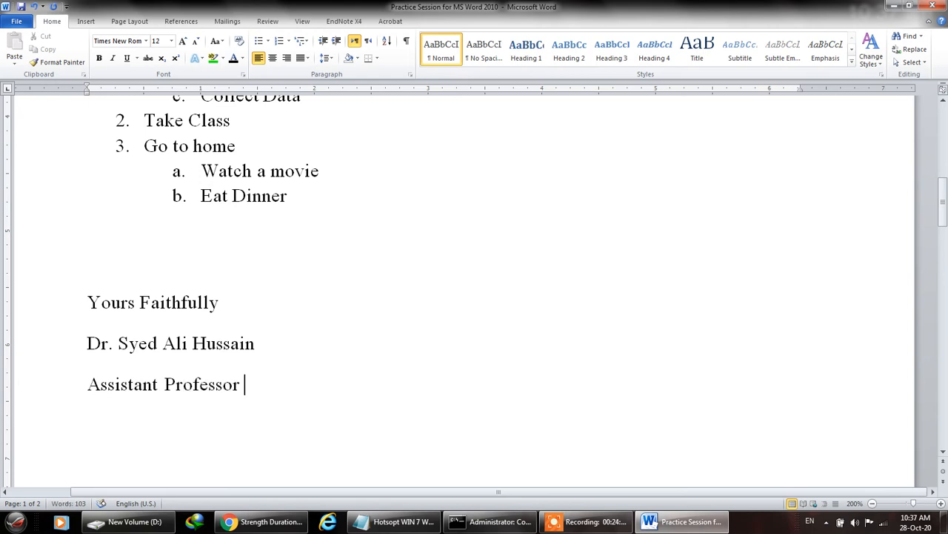
Try right and centre alignment on the three closing lines, then left-align them.
{"action": "left_click_drag", "start_coordinate": [260, 384], "coordinate": [108, 320]}
{"action": "left_click_drag", "start_coordinate": [255, 383], "coordinate": [82, 276]}
{"action": "left_click", "coordinate": [286, 58]}
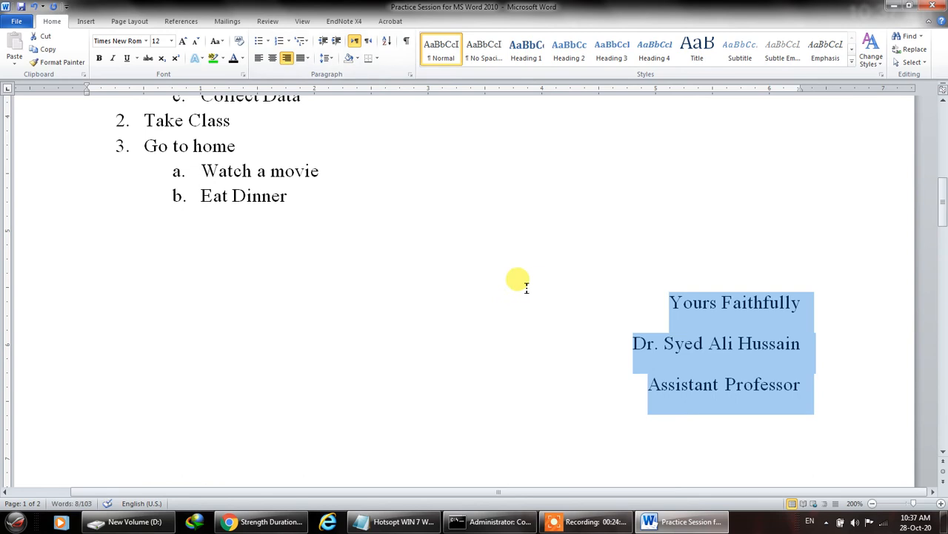
{"action": "left_click", "coordinate": [271, 58]}
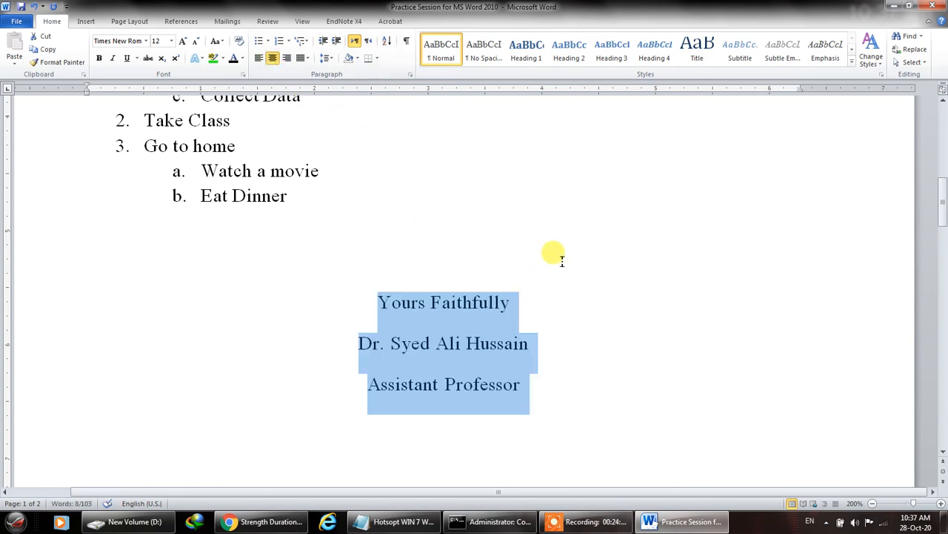
{"action": "left_click", "coordinate": [258, 58]}
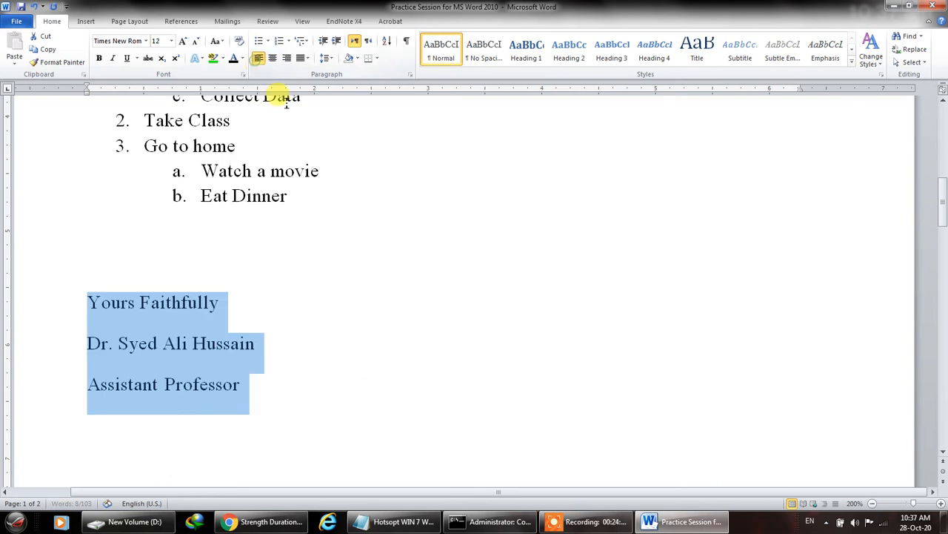
{"action": "left_click", "coordinate": [350, 337]}
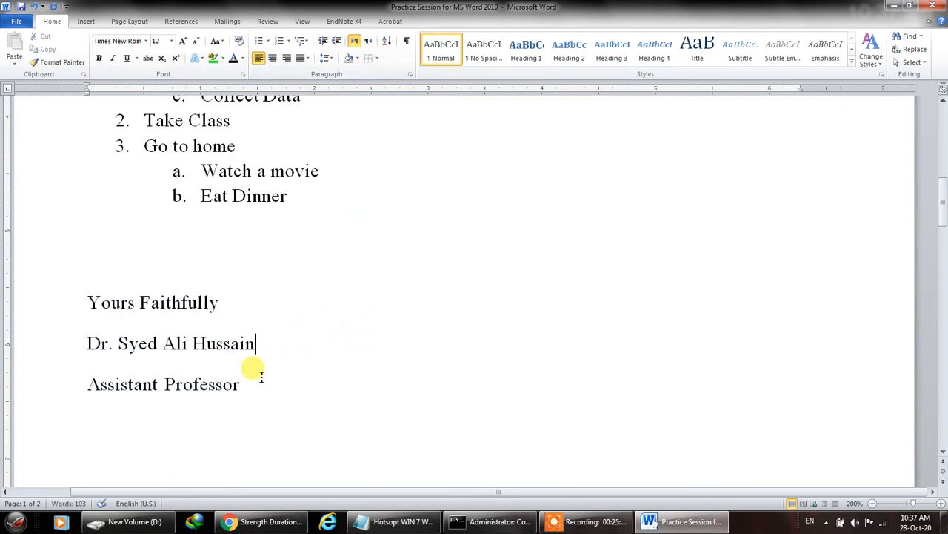
Set the name and Assistant Professor lines to 1.0 line spacing.
{"action": "left_click_drag", "start_coordinate": [245, 388], "coordinate": [80, 345]}
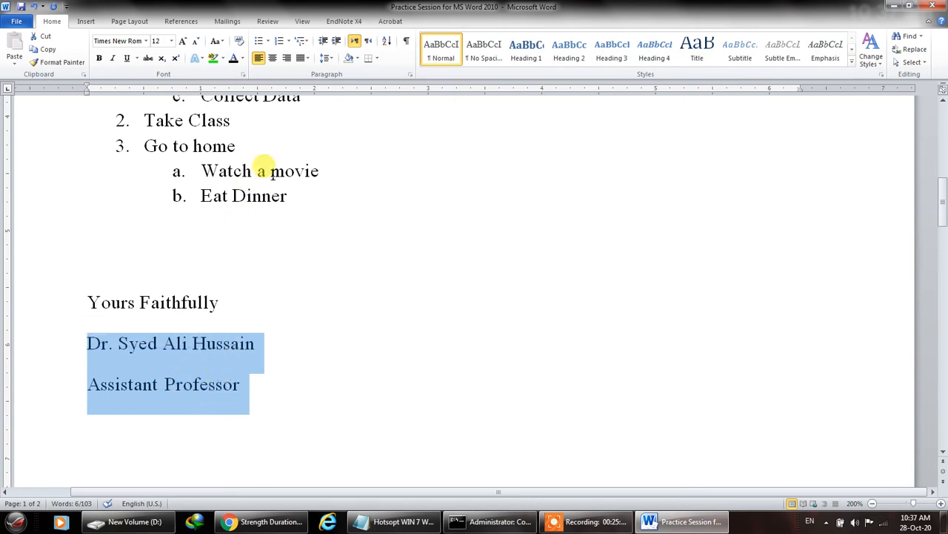
{"action": "left_click", "coordinate": [326, 58]}
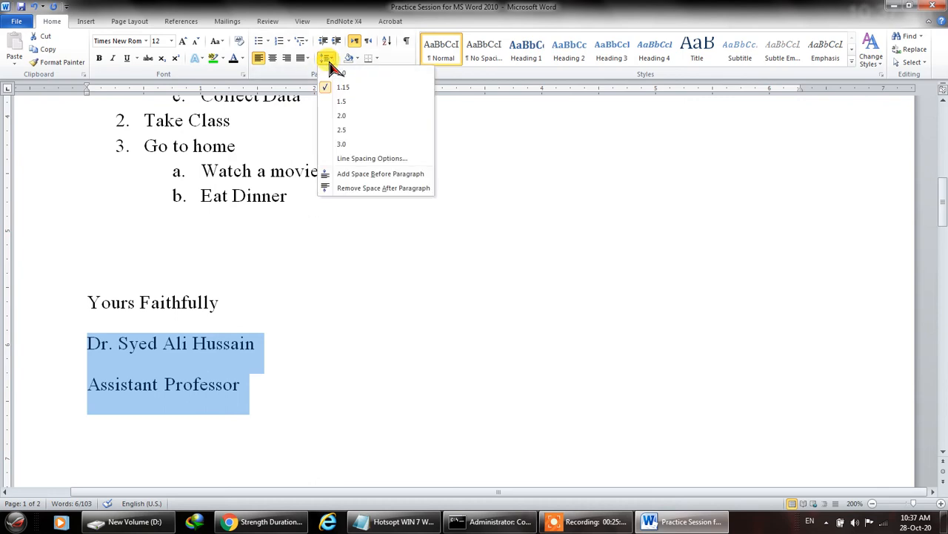
{"action": "left_click", "coordinate": [338, 77]}
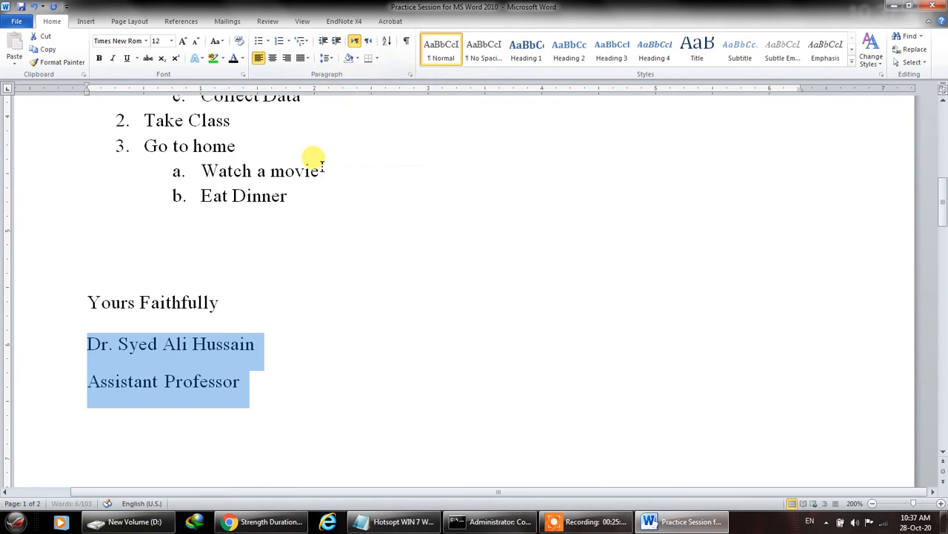
{"action": "left_click", "coordinate": [272, 383]}
Remove the space after the two signature paragraphs.
{"action": "mouse_move", "coordinate": [271, 382]}
{"action": "left_mouse_down"}
{"action": "mouse_move", "coordinate": [93, 321]}
{"action": "mouse_move", "coordinate": [89, 343]}
{"action": "left_mouse_up"}
{"action": "left_click", "coordinate": [323, 387]}
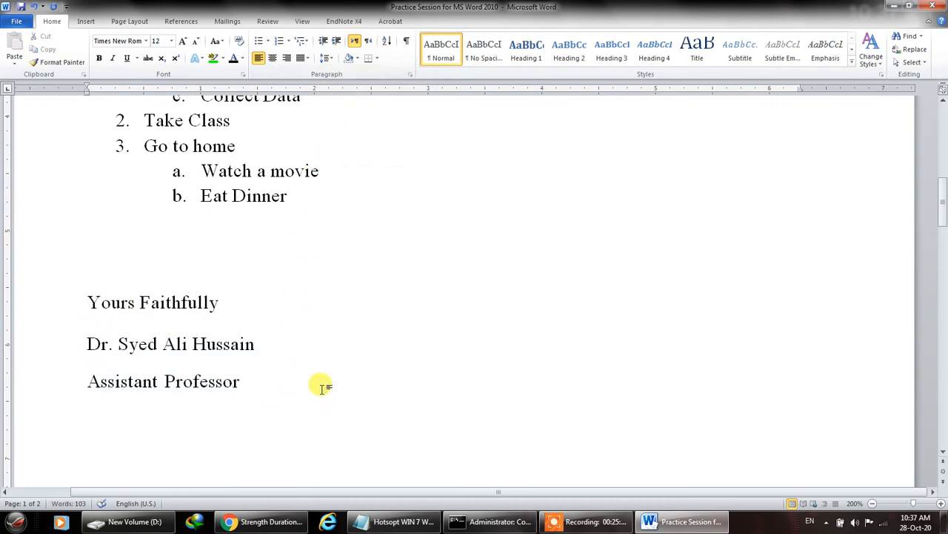
{"action": "left_click", "coordinate": [322, 388], "text": "shift"}
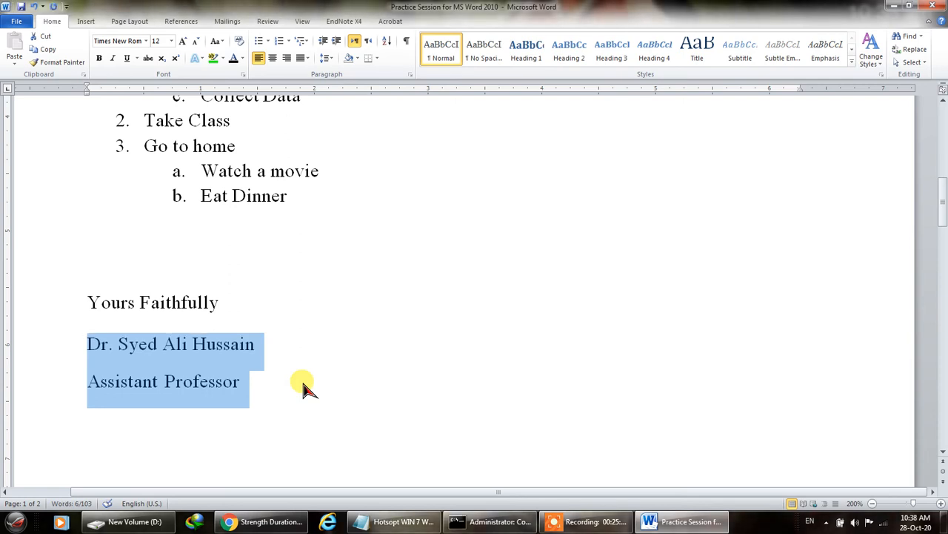
{"action": "left_click", "coordinate": [326, 58]}
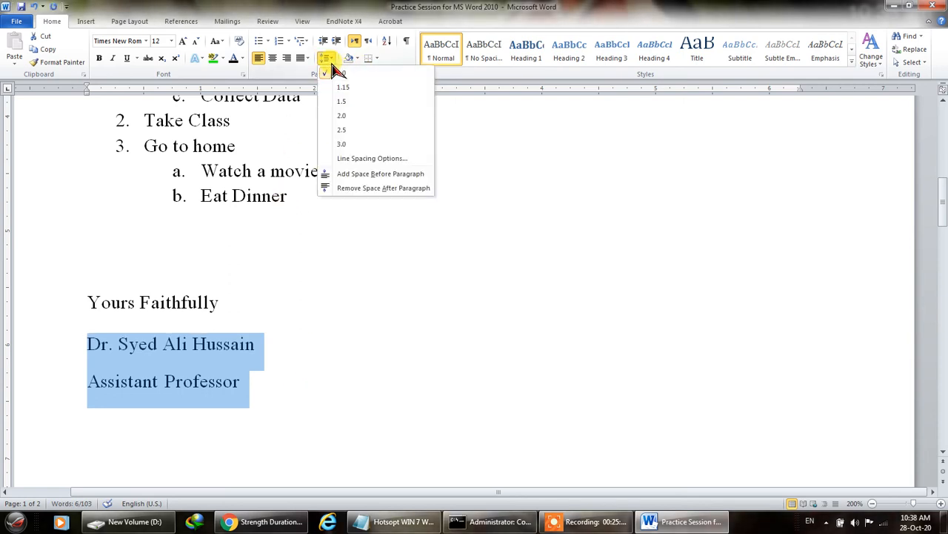
{"action": "left_click", "coordinate": [354, 189]}
{"action": "left_click", "coordinate": [306, 374]}
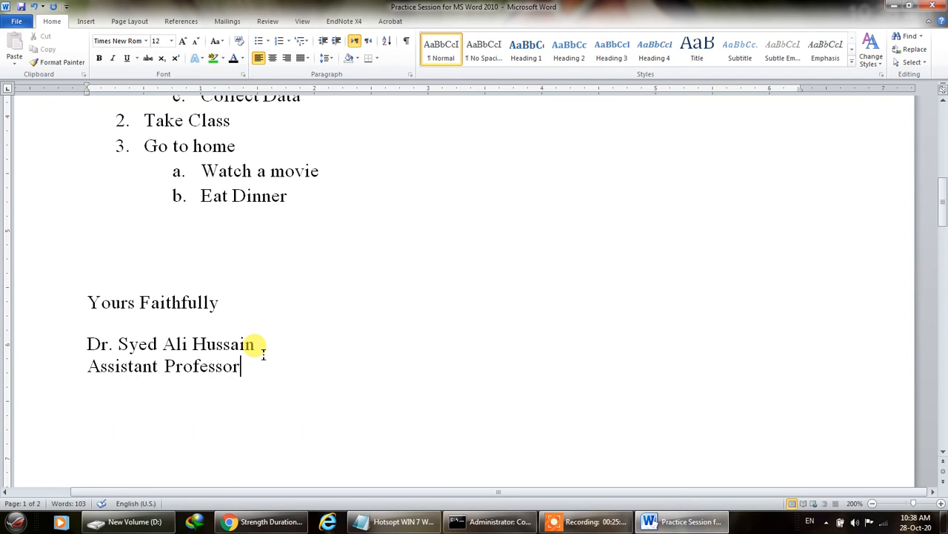
{"action": "scroll", "coordinate": [262, 355], "scroll_direction": "up", "scroll_amount": 3}
Give the 'Blue ink is good' paragraph 1.5 line spacing.
{"action": "scroll", "coordinate": [278, 378], "scroll_direction": "down", "scroll_amount": 8, "text": "ctrl"}
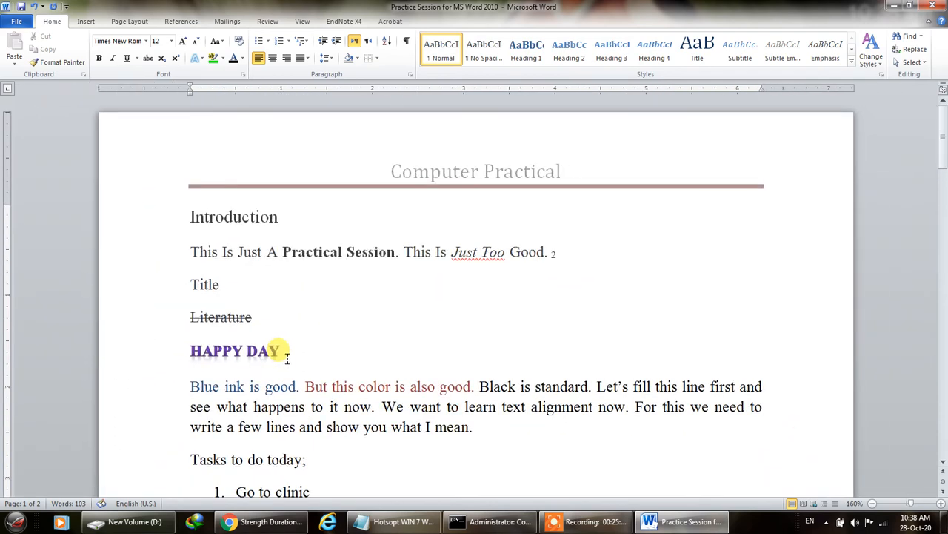
{"action": "scroll", "coordinate": [286, 362], "scroll_direction": "down", "scroll_amount": 3, "text": "ctrl"}
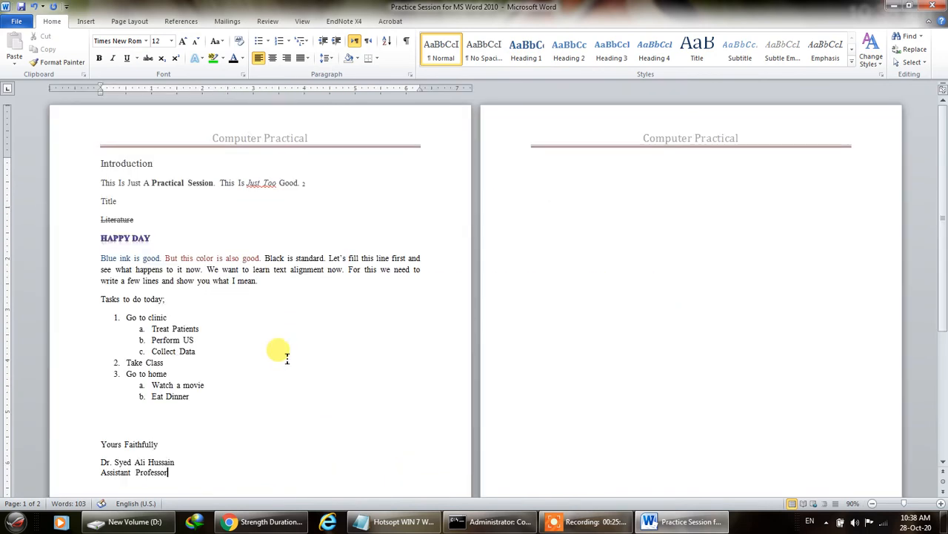
{"action": "scroll", "coordinate": [288, 363], "scroll_direction": "up", "scroll_amount": 1, "text": "ctrl"}
{"action": "left_click_drag", "start_coordinate": [936, 272], "coordinate": [941, 185]}
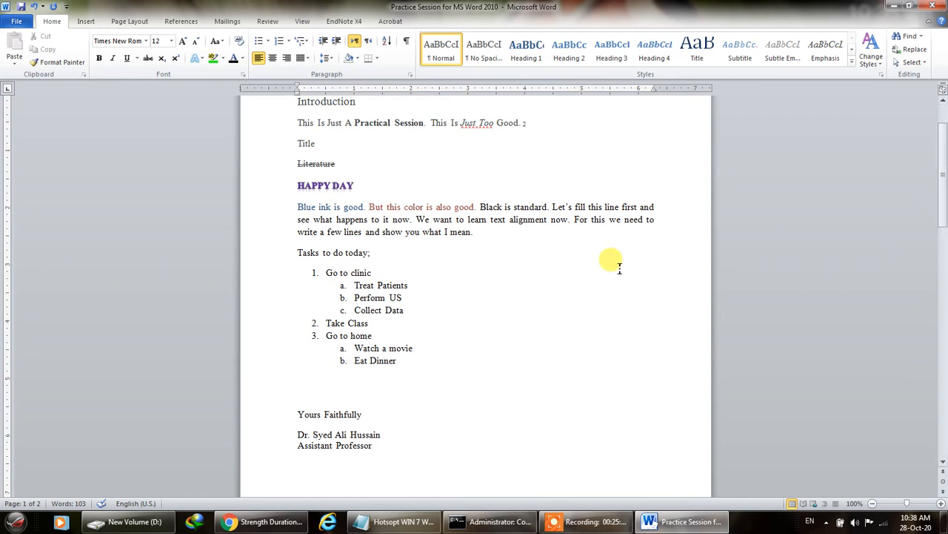
{"action": "left_click", "coordinate": [326, 58]}
{"action": "left_click", "coordinate": [554, 221]}
{"action": "left_click_drag", "start_coordinate": [478, 226], "coordinate": [297, 205]}
{"action": "left_click", "coordinate": [333, 57]}
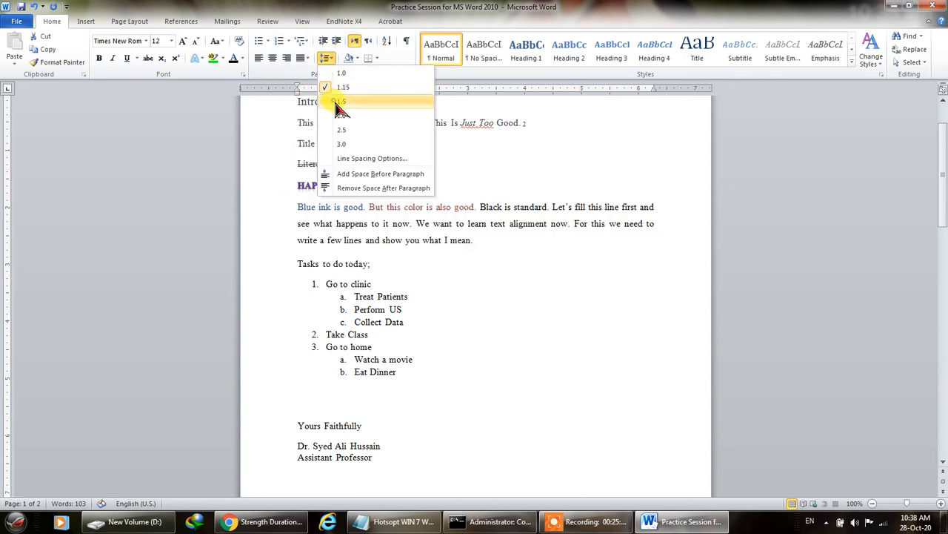
{"action": "left_click", "coordinate": [345, 99]}
Reselect the Blue ink paragraph and bring up its shading colour choices.
{"action": "left_click_drag", "start_coordinate": [478, 241], "coordinate": [297, 206]}
{"action": "left_click", "coordinate": [327, 58]}
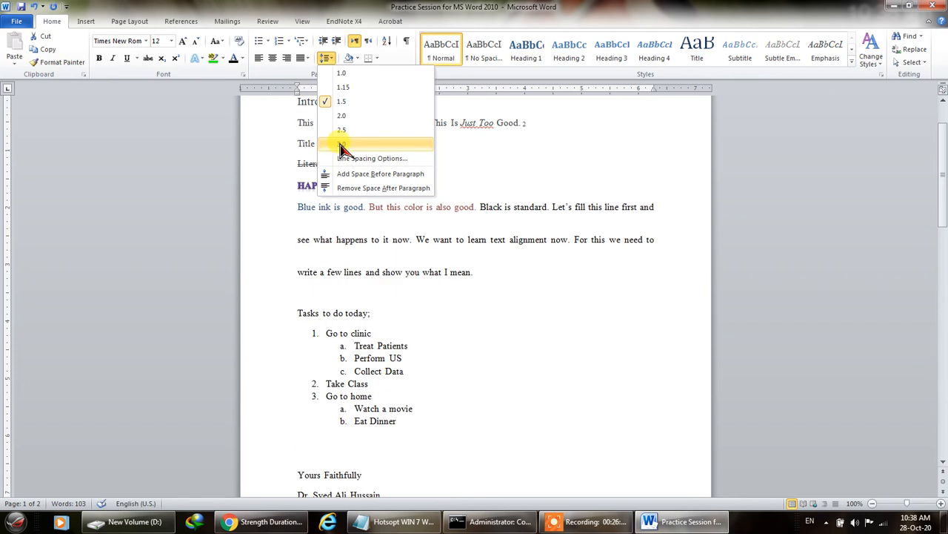
{"action": "left_click", "coordinate": [342, 101]}
{"action": "left_click", "coordinate": [489, 241]}
{"action": "left_click_drag", "start_coordinate": [489, 241], "coordinate": [300, 208]}
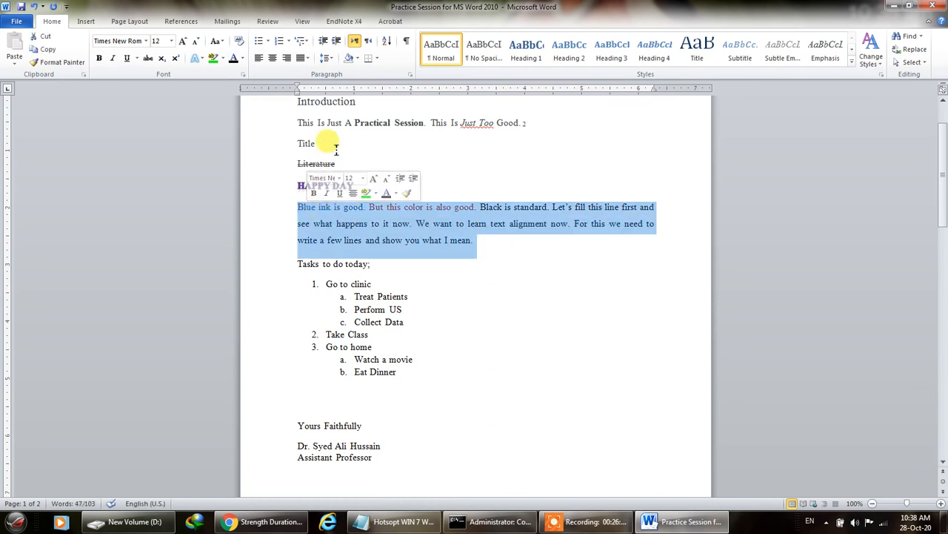
{"action": "left_click", "coordinate": [357, 58]}
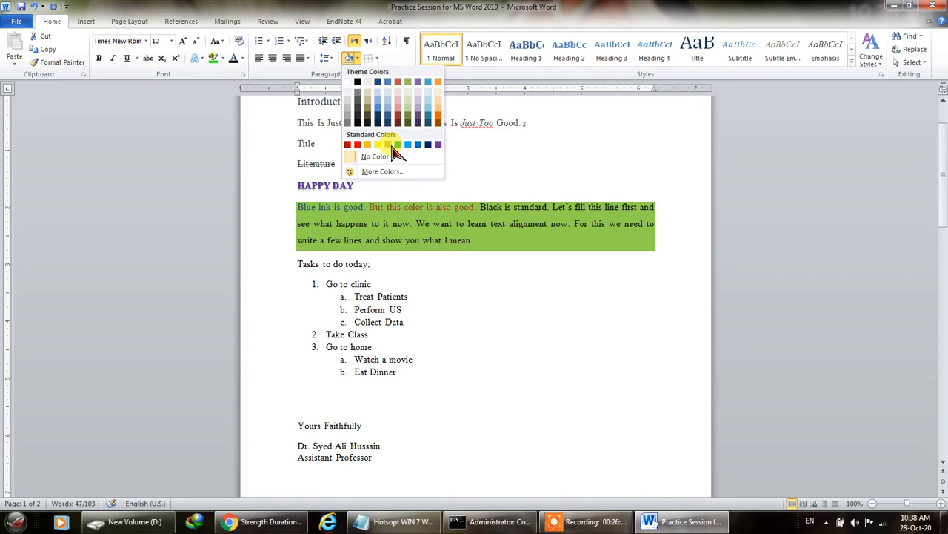
Apply yellow shading to the Blue ink paragraph, then make its text red and bold.
{"action": "left_click", "coordinate": [378, 144]}
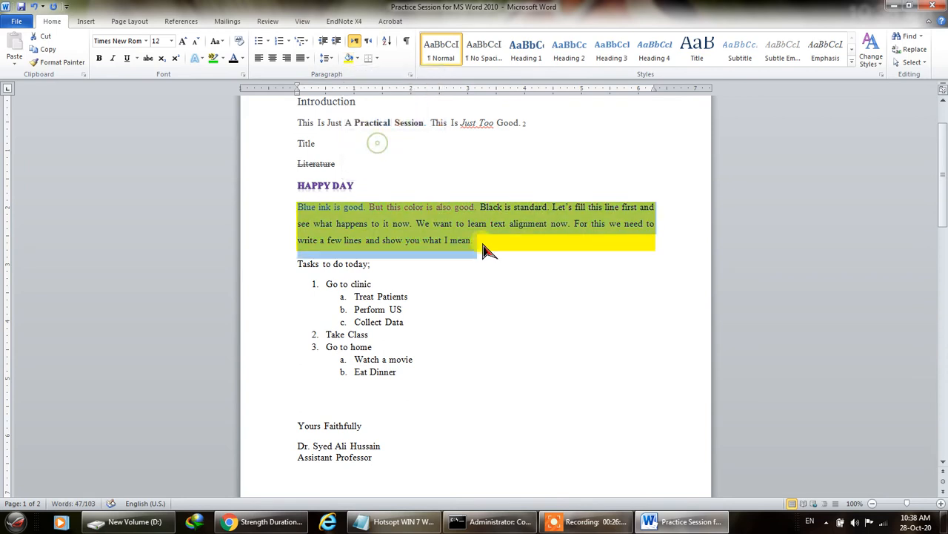
{"action": "left_click", "coordinate": [490, 272]}
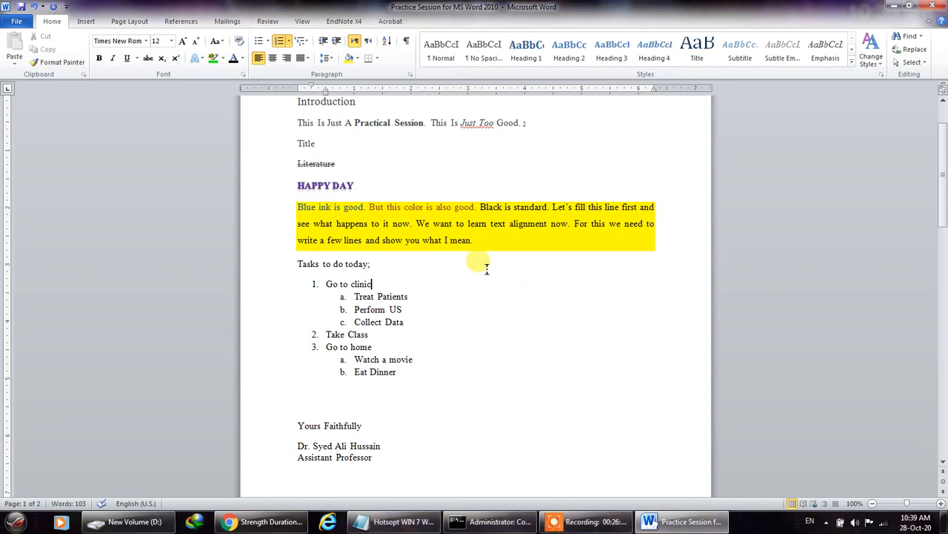
{"action": "left_click_drag", "start_coordinate": [477, 240], "coordinate": [297, 208]}
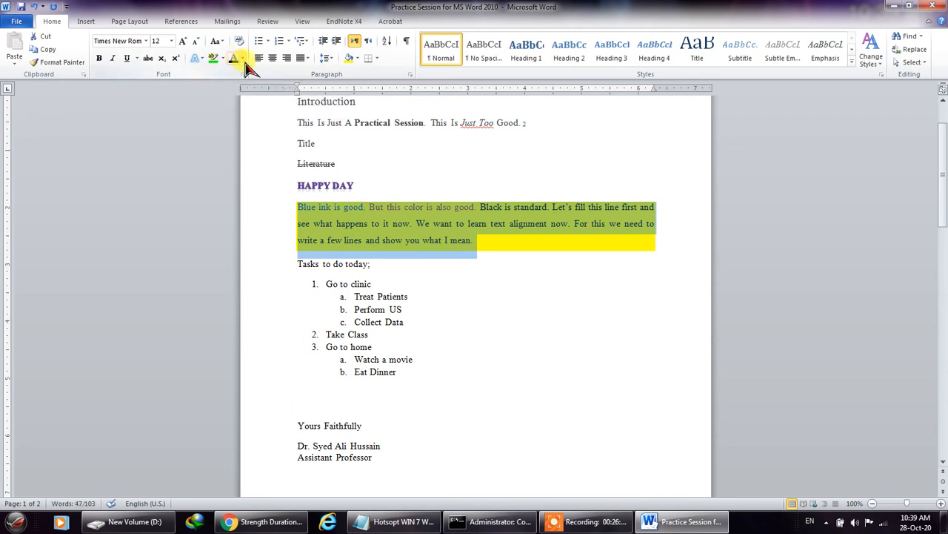
{"action": "left_click", "coordinate": [242, 58]}
{"action": "left_click", "coordinate": [246, 160]}
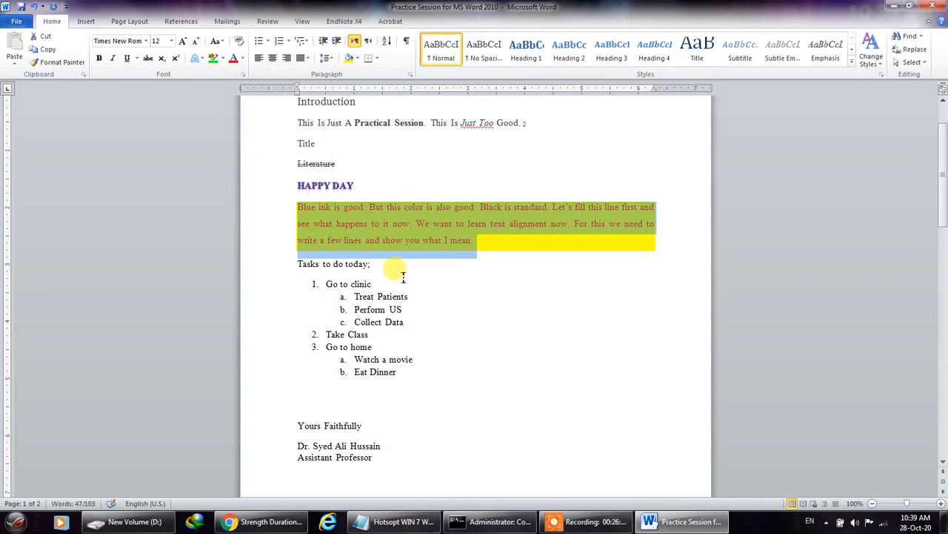
{"action": "left_click", "coordinate": [100, 60]}
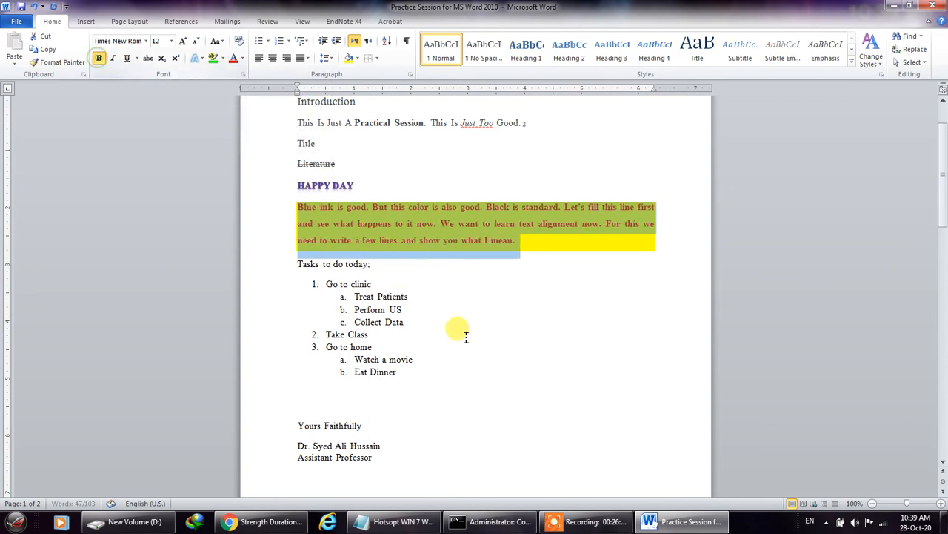
{"action": "left_click", "coordinate": [467, 335]}
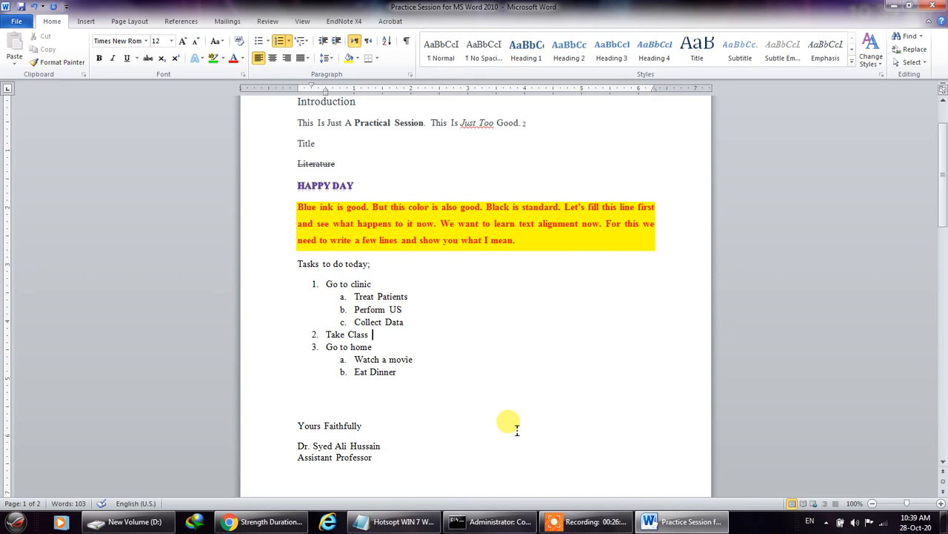
{"action": "scroll", "coordinate": [470, 332], "scroll_direction": "up", "scroll_amount": 1}
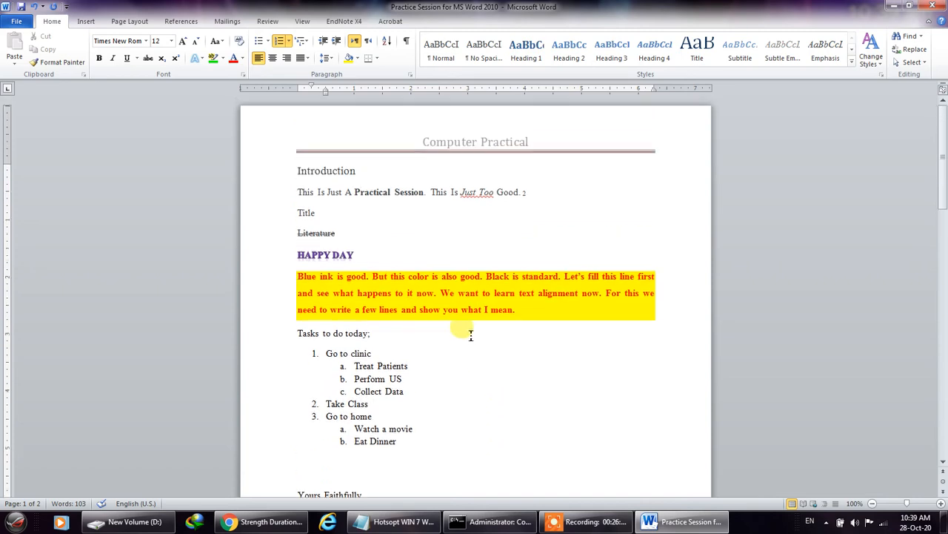
{"action": "scroll", "coordinate": [470, 333], "scroll_direction": "down", "scroll_amount": 4}
{"action": "scroll", "coordinate": [470, 335], "scroll_direction": "up", "scroll_amount": 3}
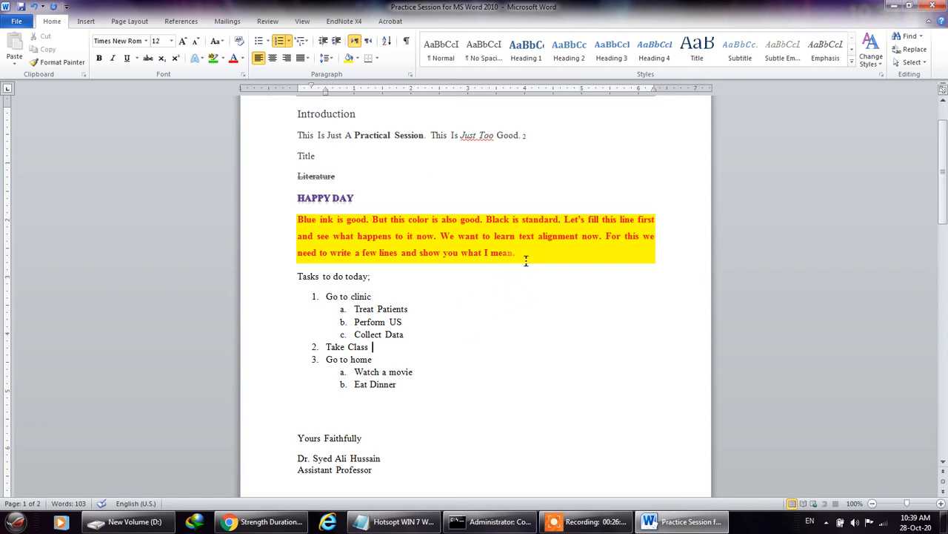
Put a box border around the red Blue ink paragraph.
{"action": "mouse_move", "coordinate": [521, 257]}
{"action": "left_mouse_down"}
{"action": "mouse_move", "coordinate": [297, 235]}
{"action": "mouse_move", "coordinate": [297, 218]}
{"action": "left_mouse_up"}
{"action": "left_click", "coordinate": [377, 59]}
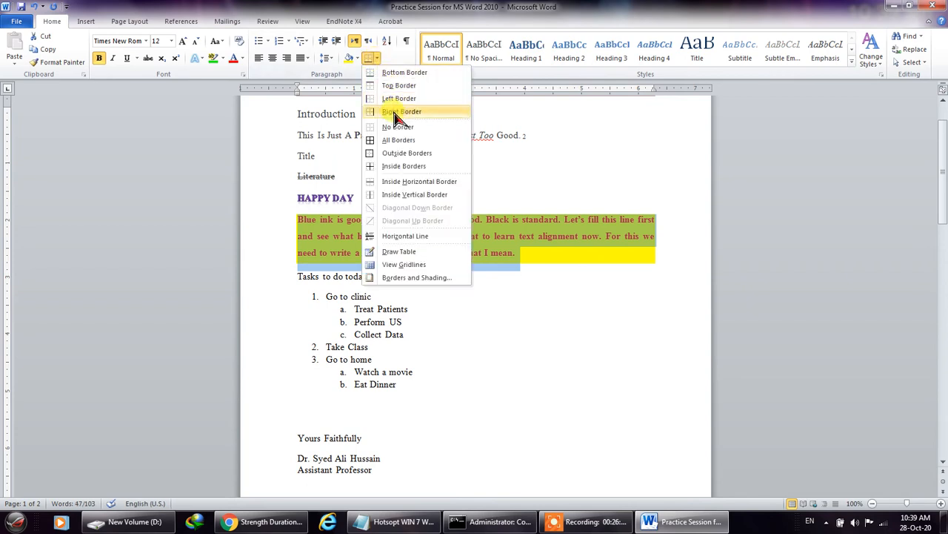
{"action": "left_click", "coordinate": [389, 139]}
{"action": "left_click", "coordinate": [546, 310]}
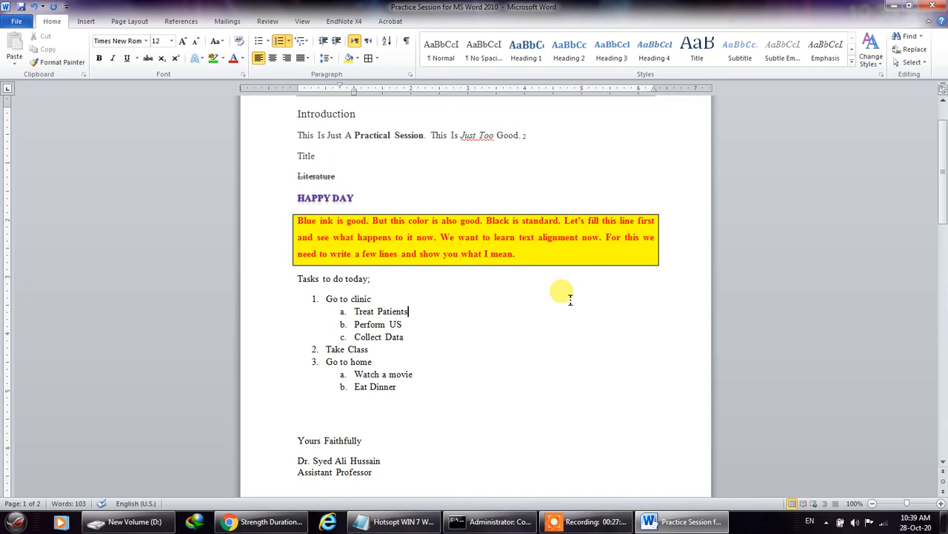
Remove the left border from the boxed paragraph.
{"action": "left_click_drag", "start_coordinate": [518, 254], "coordinate": [295, 222]}
{"action": "left_click", "coordinate": [377, 58]}
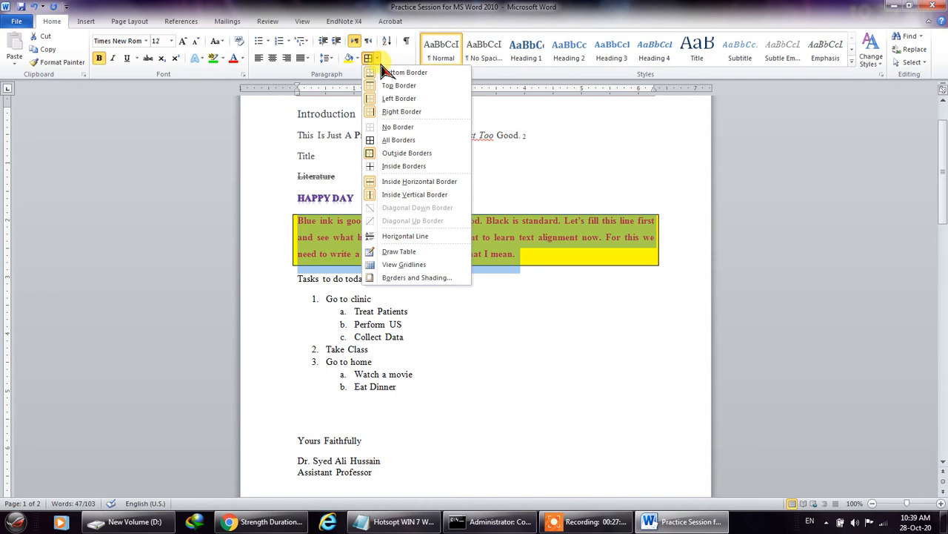
{"action": "left_click", "coordinate": [378, 140]}
{"action": "left_click", "coordinate": [376, 58]}
{"action": "left_click", "coordinate": [376, 58]}
{"action": "left_click", "coordinate": [376, 57]}
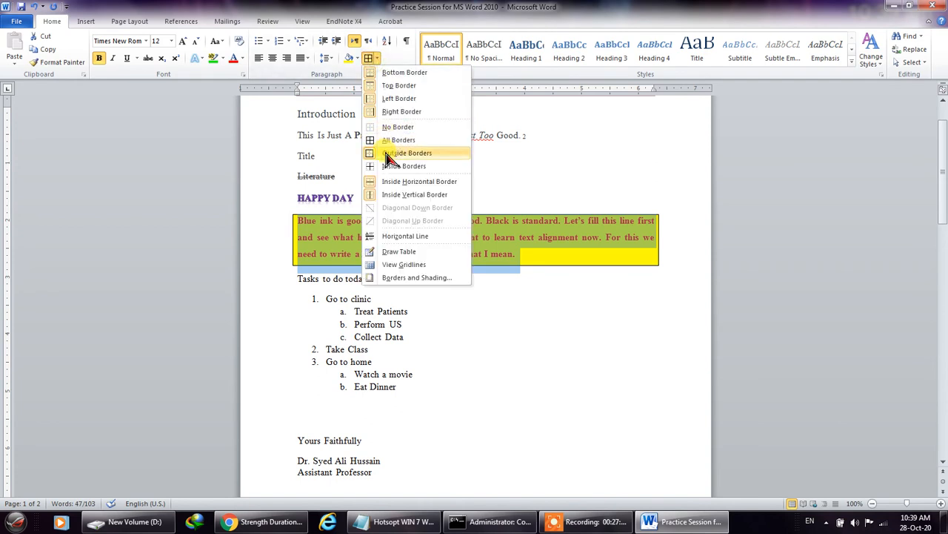
{"action": "left_click", "coordinate": [401, 99]}
{"action": "left_click", "coordinate": [525, 298]}
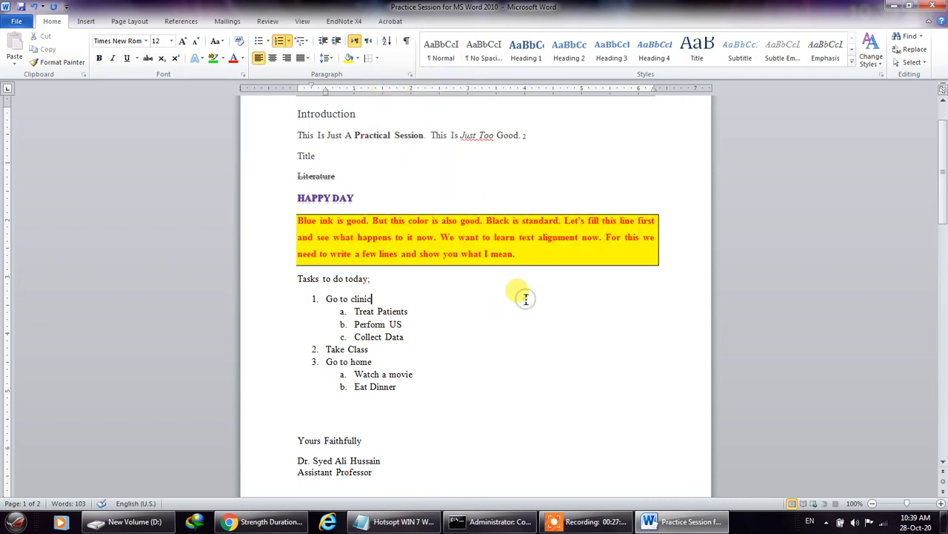
Remove all borders from the yellow paragraph, try a top border, then undo it.
{"action": "left_click_drag", "start_coordinate": [529, 253], "coordinate": [297, 218]}
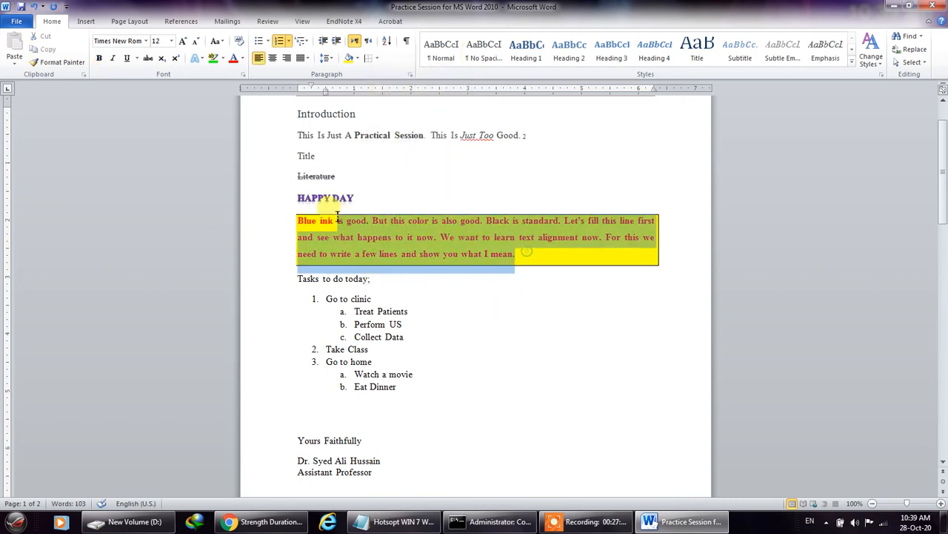
{"action": "left_click", "coordinate": [376, 58]}
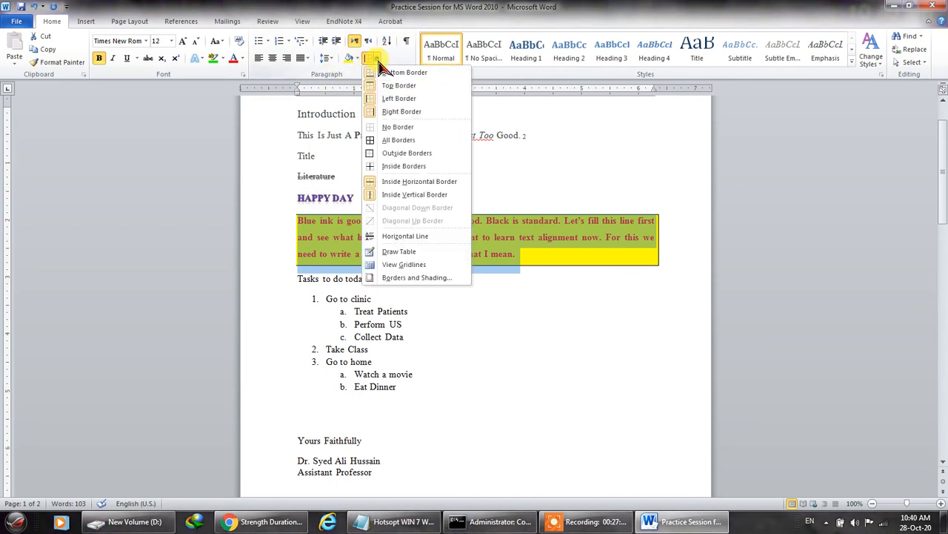
{"action": "left_click", "coordinate": [398, 127]}
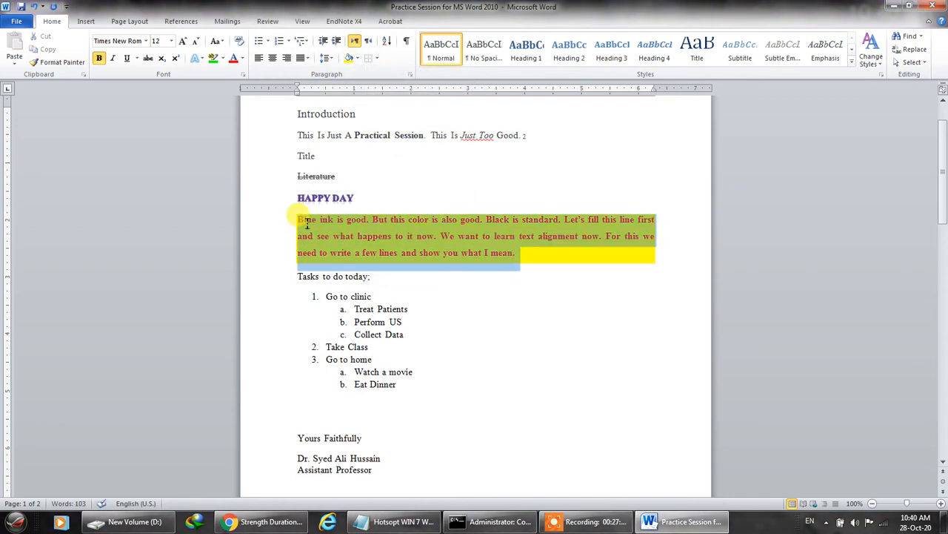
{"action": "left_click", "coordinate": [376, 58]}
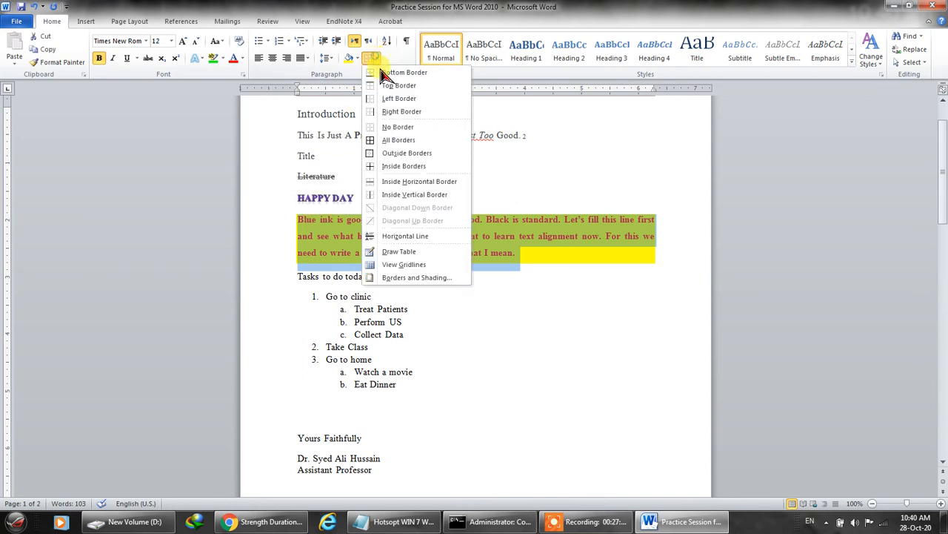
{"action": "left_click", "coordinate": [397, 85]}
{"action": "left_click", "coordinate": [516, 268]}
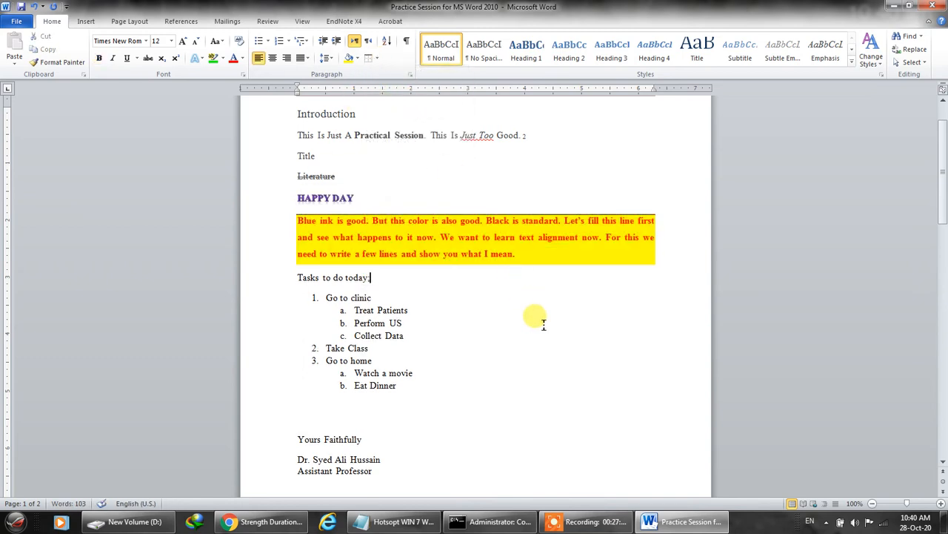
{"action": "key", "text": "ctrl+z"}
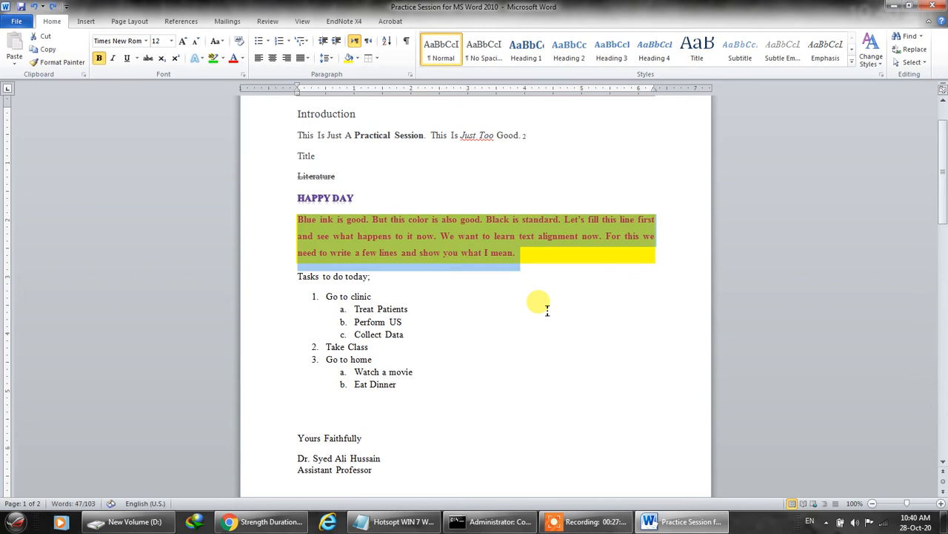
Place the insertion point at the end of the yellow paragraph.
{"action": "left_click", "coordinate": [546, 308]}
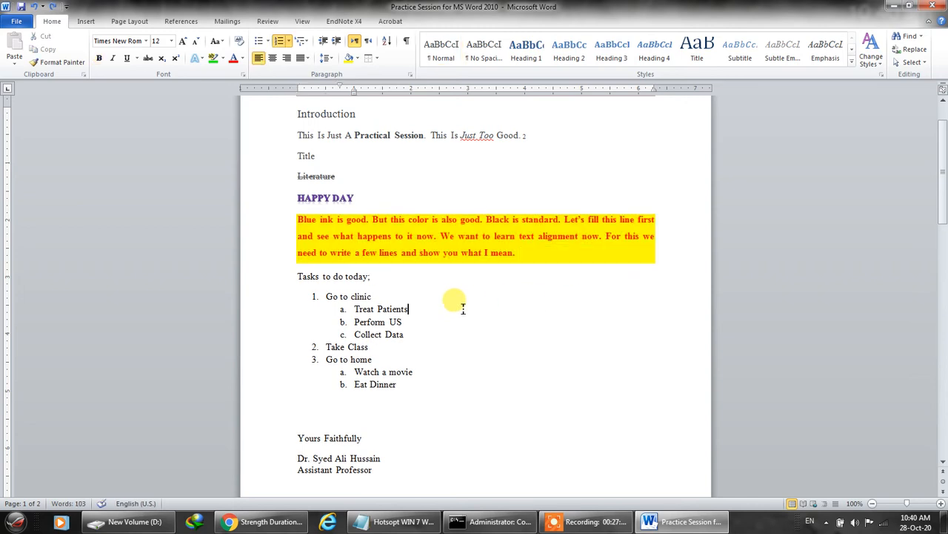
{"action": "left_click", "coordinate": [539, 255]}
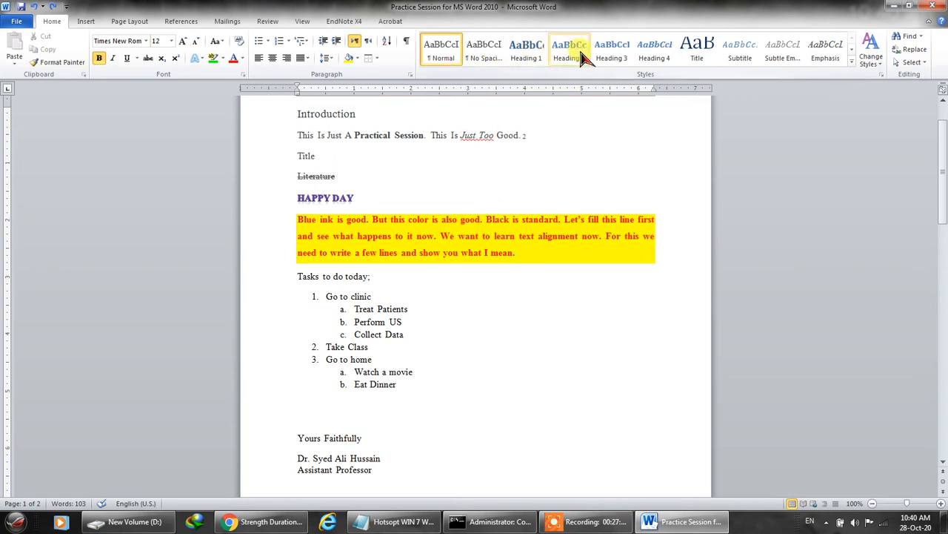
{"action": "left_click", "coordinate": [487, 52]}
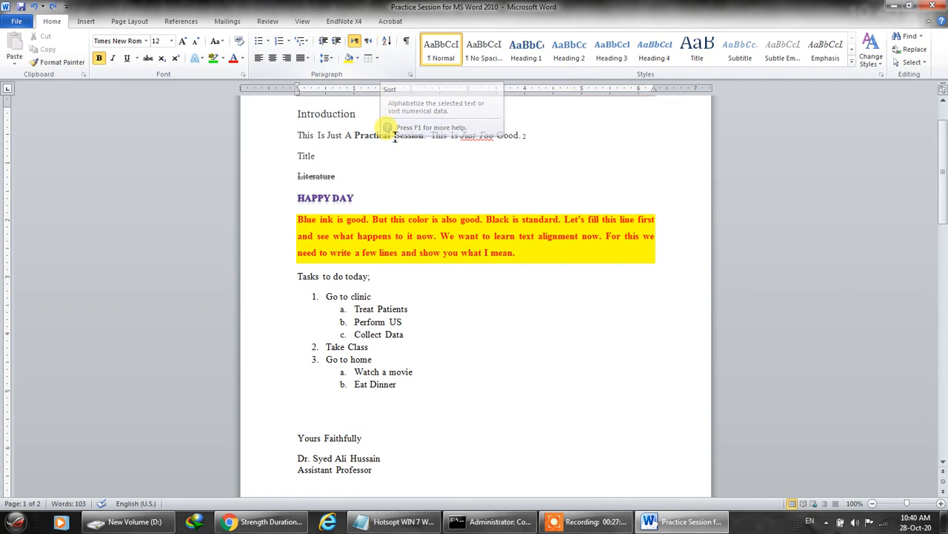
Select the HAPPY DAY heading and dismiss the Sort dialog without sorting.
{"action": "left_click_drag", "start_coordinate": [359, 199], "coordinate": [302, 198]}
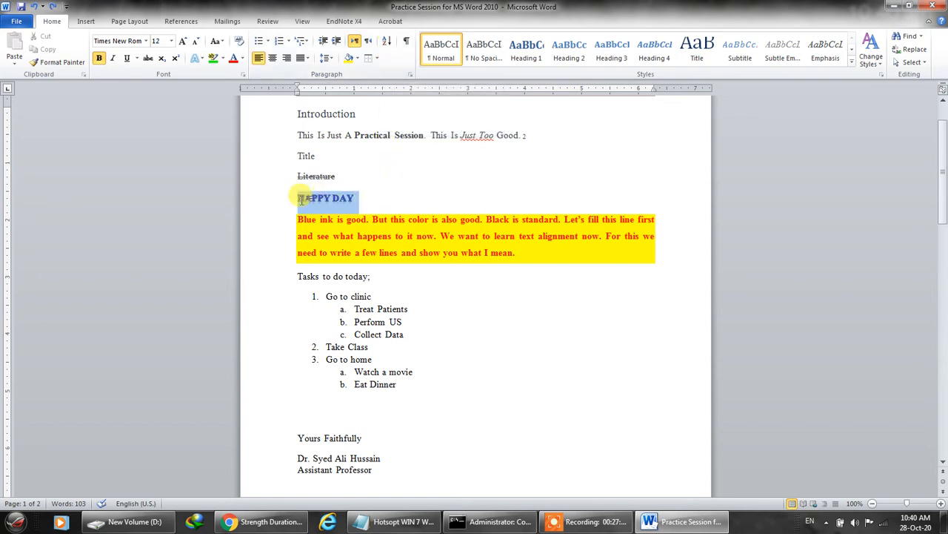
{"action": "left_click", "coordinate": [387, 41]}
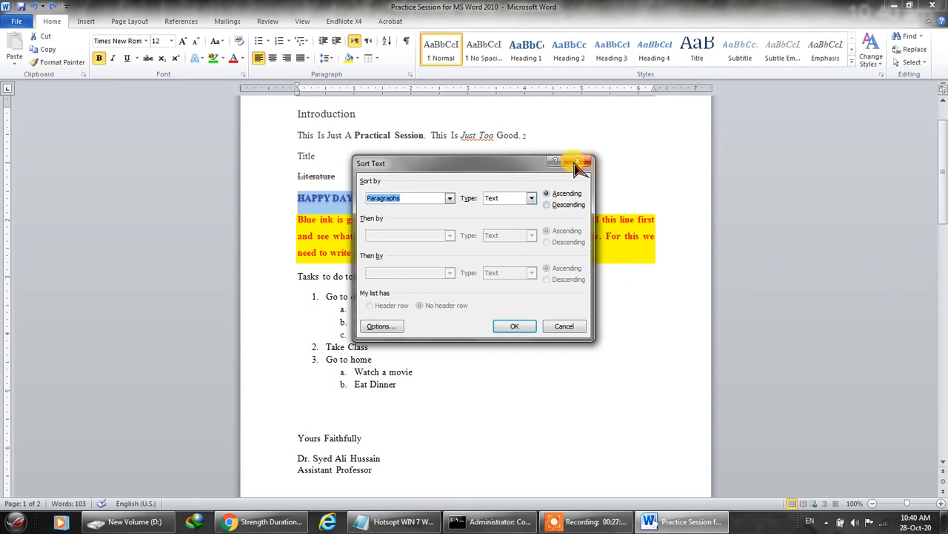
{"action": "left_click", "coordinate": [450, 200]}
{"action": "left_click", "coordinate": [450, 200]}
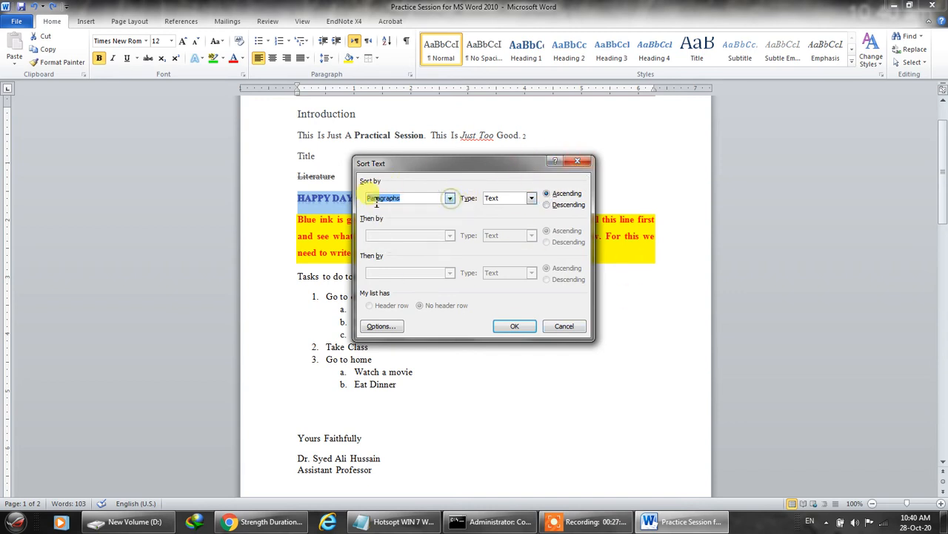
{"action": "left_click", "coordinate": [575, 163]}
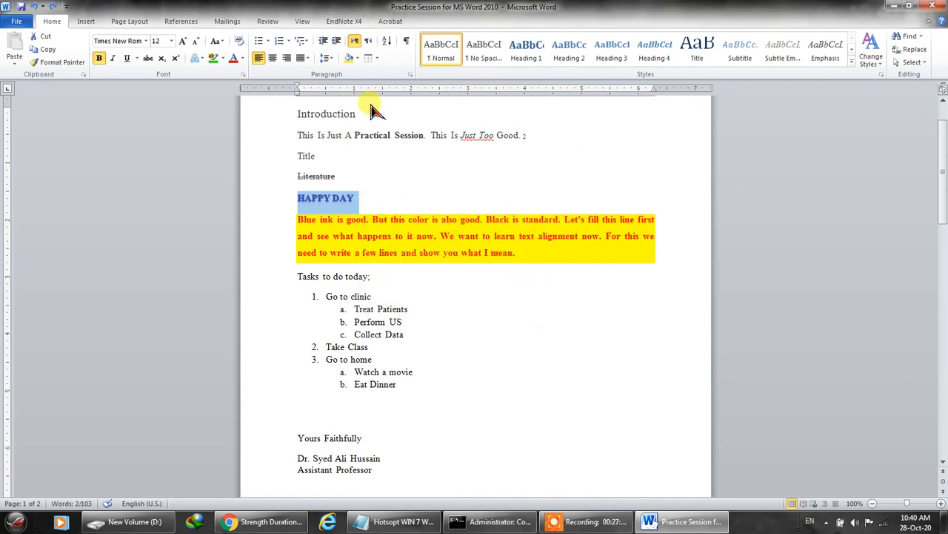
Switch the heading to right-to-left and append ' IS HERE.'.
{"action": "left_click", "coordinate": [375, 47]}
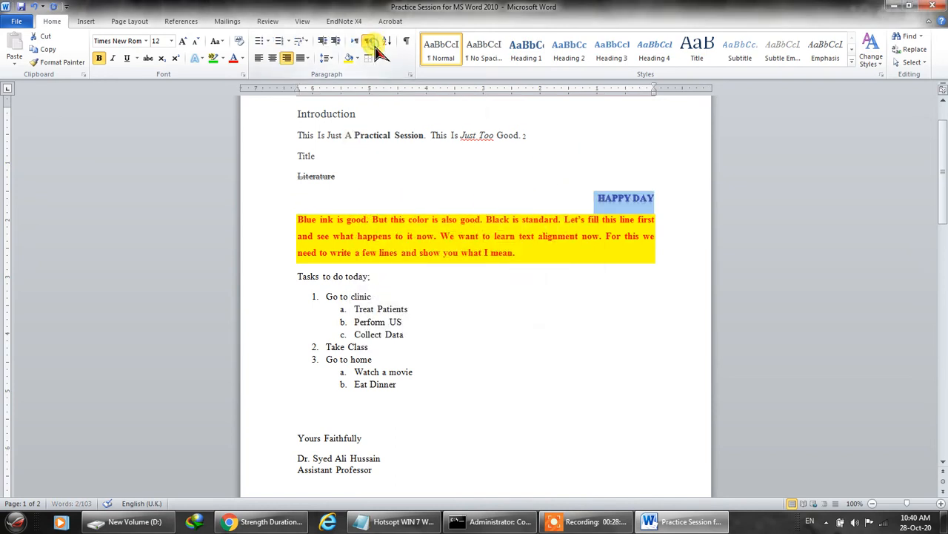
{"action": "left_click", "coordinate": [655, 198]}
{"action": "type", "text": "IS"}
{"action": "key", "text": "BackSpace"}
{"action": "key", "text": "BackSpace"}
{"action": "key", "text": "BackSpace"}
{"action": "type", "text": "IS N"}
{"action": "key", "text": "BackSpace"}
{"action": "type", "text": "HERE."}
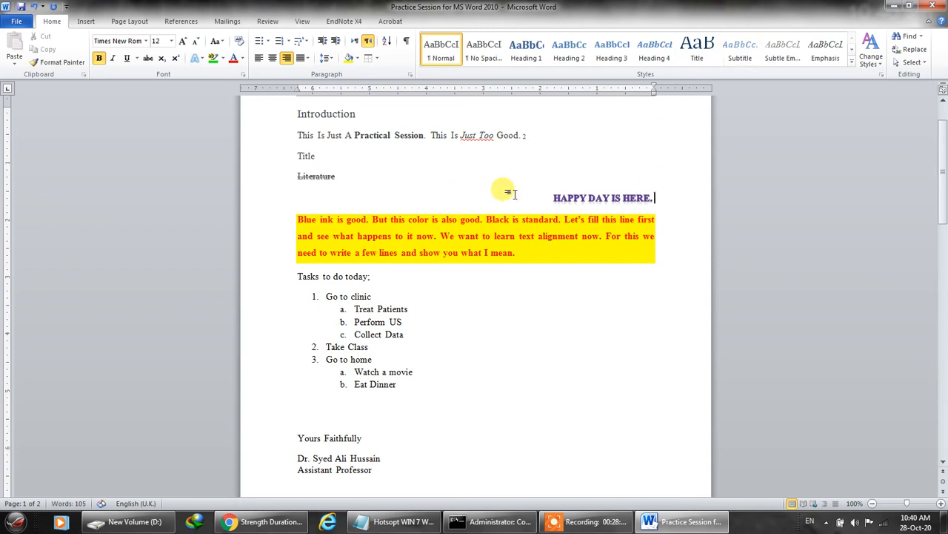
Return the 'HAPPY DAY IS HERE.' heading to left-to-right text direction.
{"action": "left_click_drag", "start_coordinate": [654, 197], "coordinate": [556, 195]}
{"action": "left_click", "coordinate": [541, 184]}
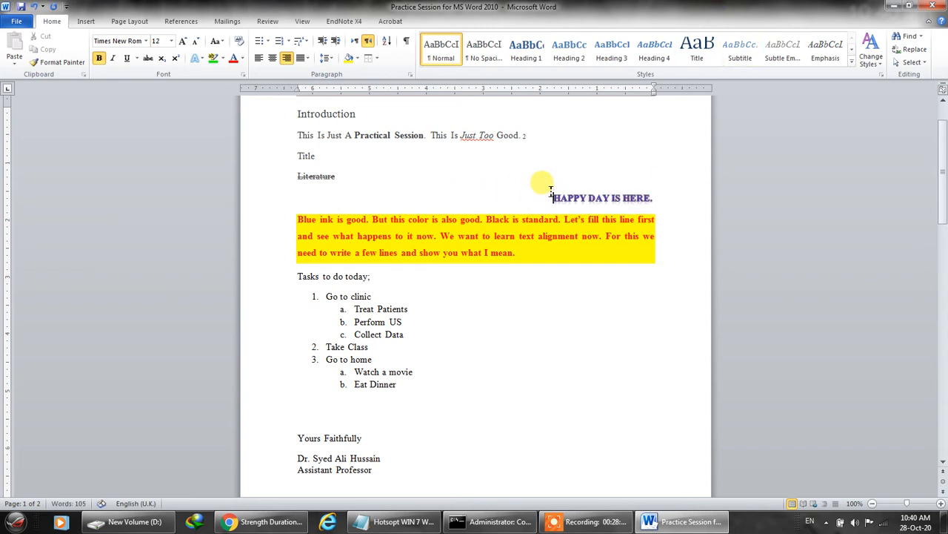
{"action": "left_click", "coordinate": [593, 195]}
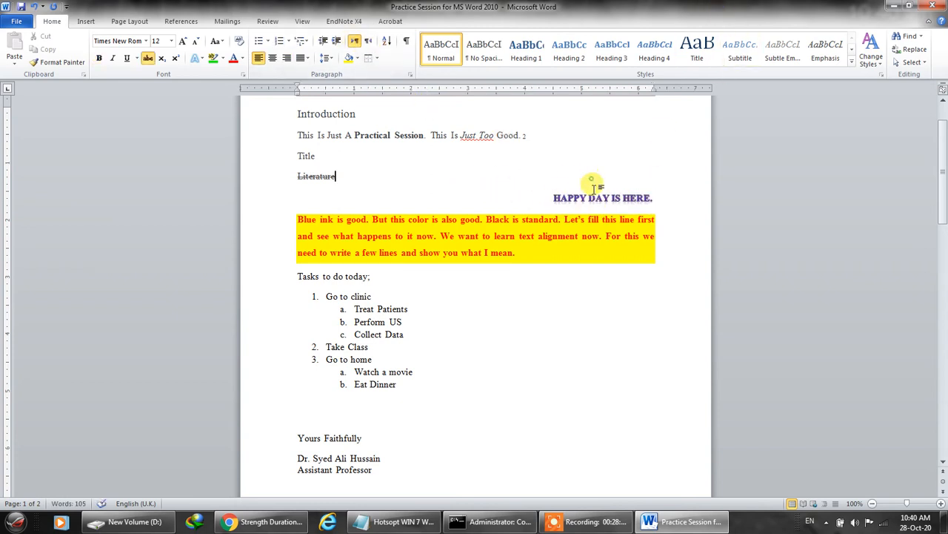
{"action": "left_click", "coordinate": [355, 41]}
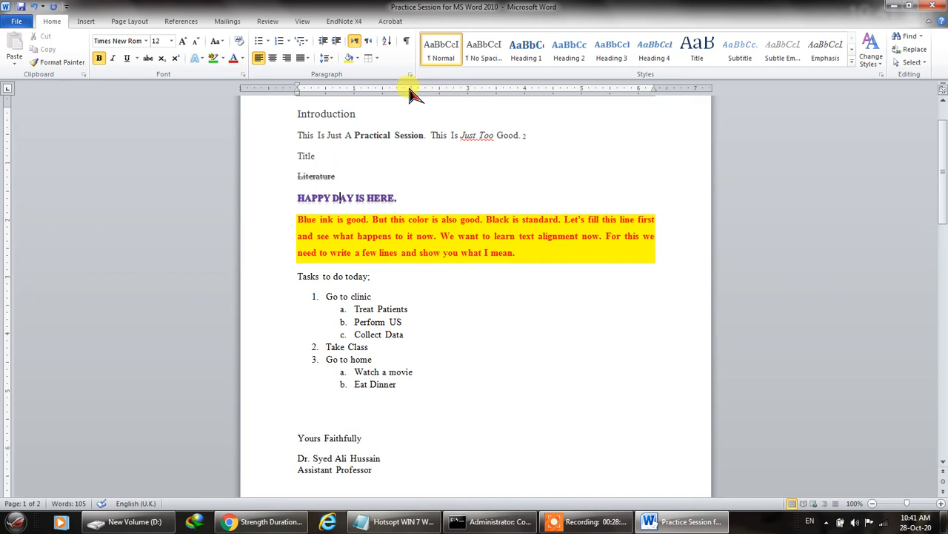
{"action": "left_click", "coordinate": [407, 43]}
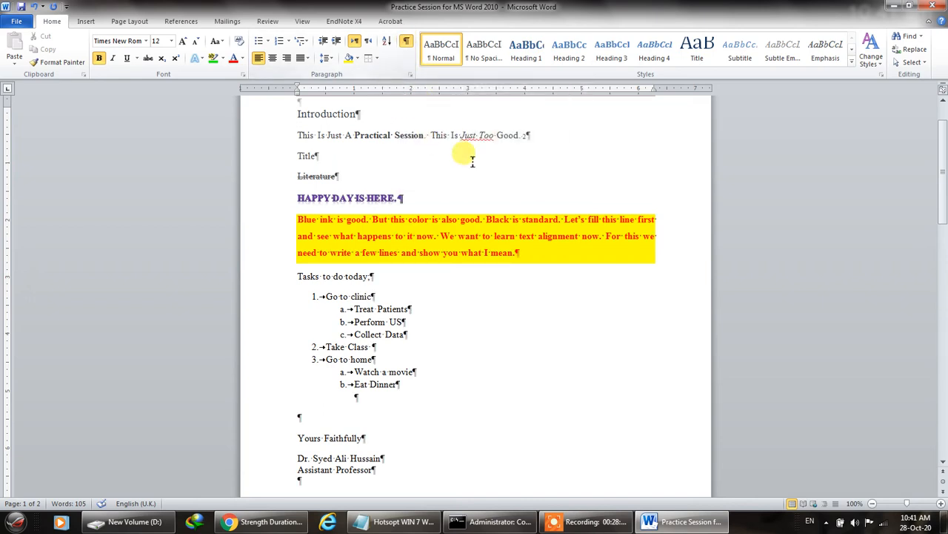
{"action": "scroll", "coordinate": [463, 222], "scroll_direction": "down", "scroll_amount": 1}
{"action": "scroll", "coordinate": [370, 296], "scroll_direction": "up", "scroll_amount": 3}
{"action": "left_click", "coordinate": [348, 174]}
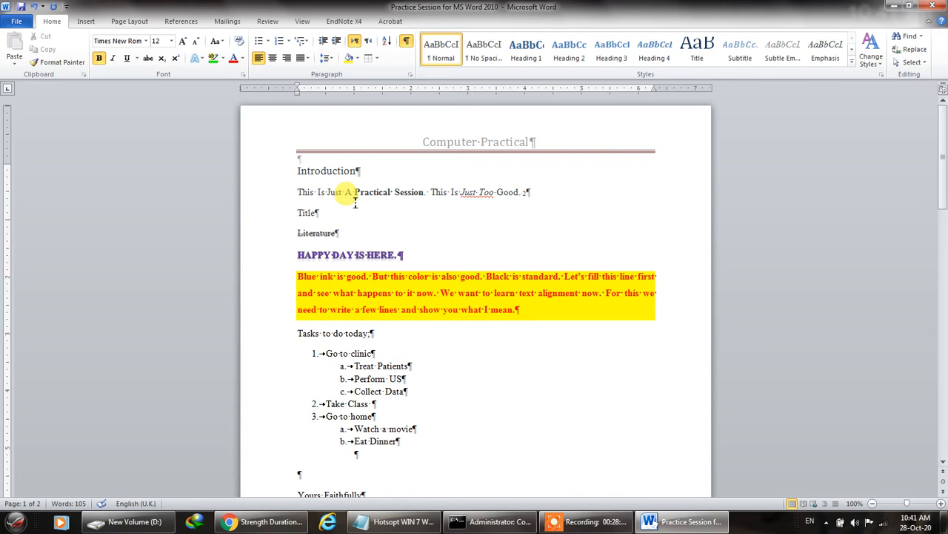
{"action": "left_click", "coordinate": [407, 42]}
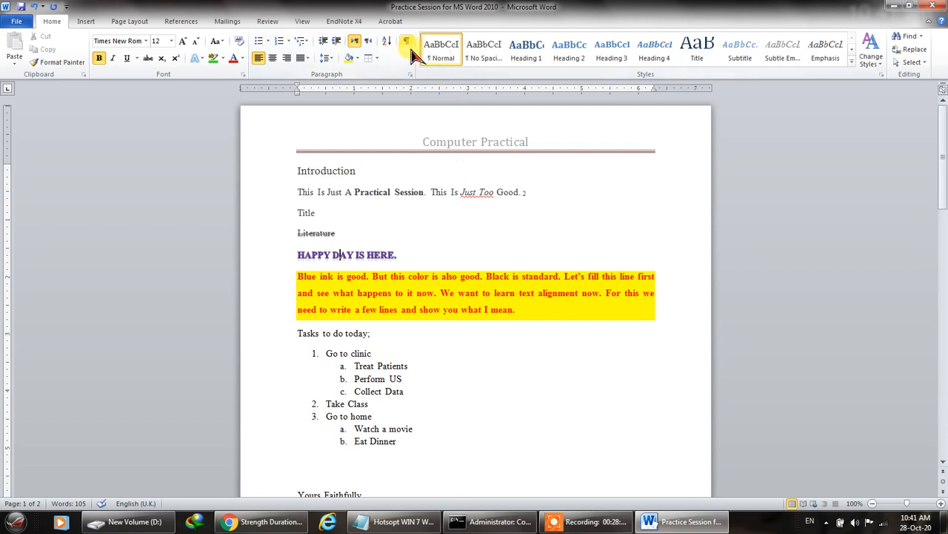
{"action": "left_click", "coordinate": [406, 43]}
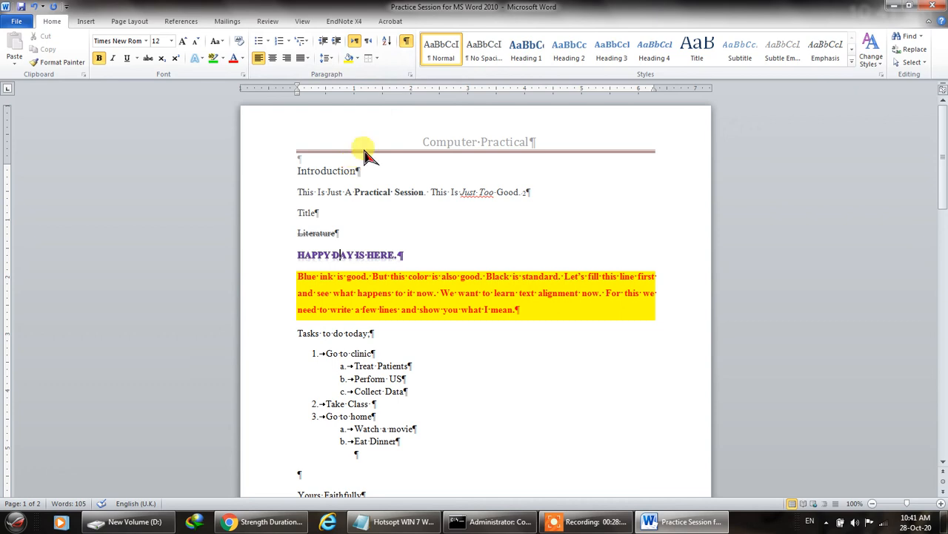
{"action": "left_click", "coordinate": [409, 43]}
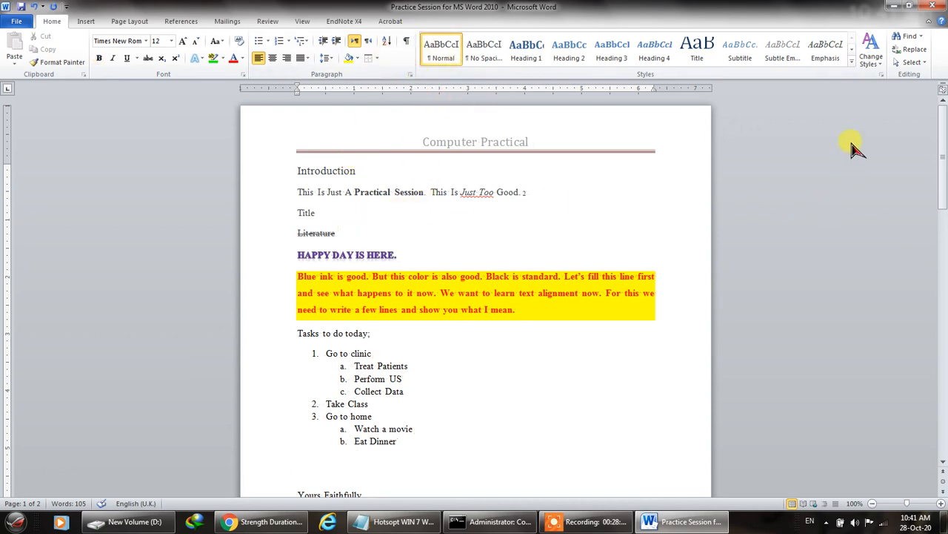
{"action": "left_click", "coordinate": [874, 58]}
{"action": "mouse_move", "coordinate": [882, 80]}
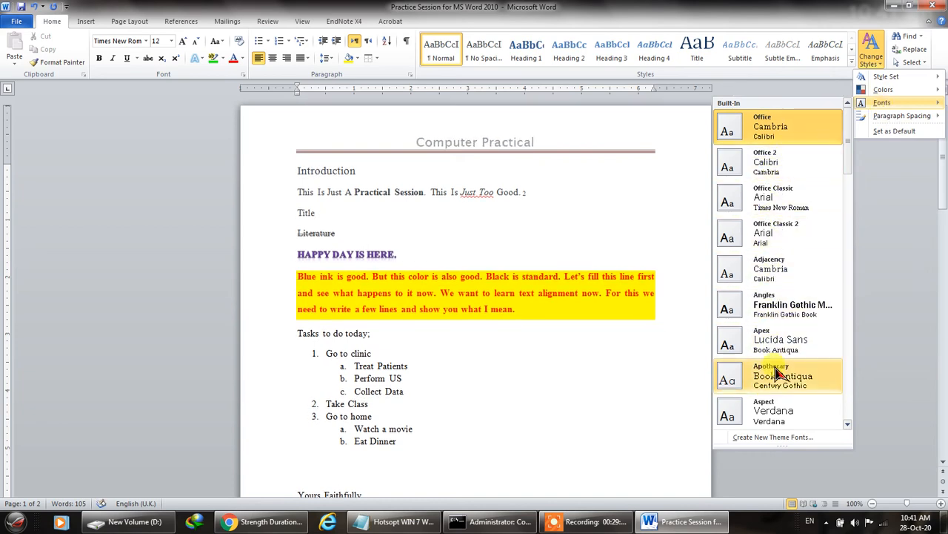
{"action": "left_click", "coordinate": [915, 233]}
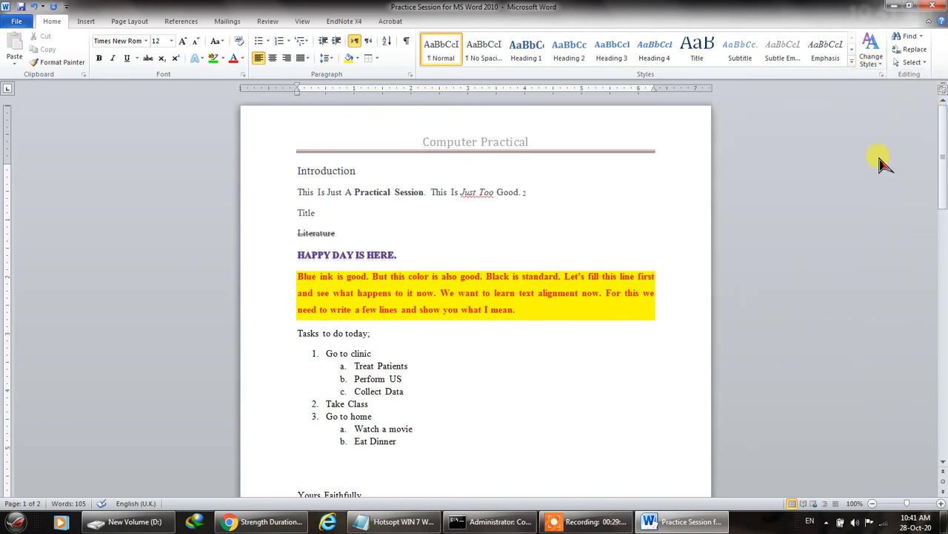
Find 'Data' in the Navigation pane, jump to the Collect Data result, and close the pane.
{"action": "left_click", "coordinate": [908, 37]}
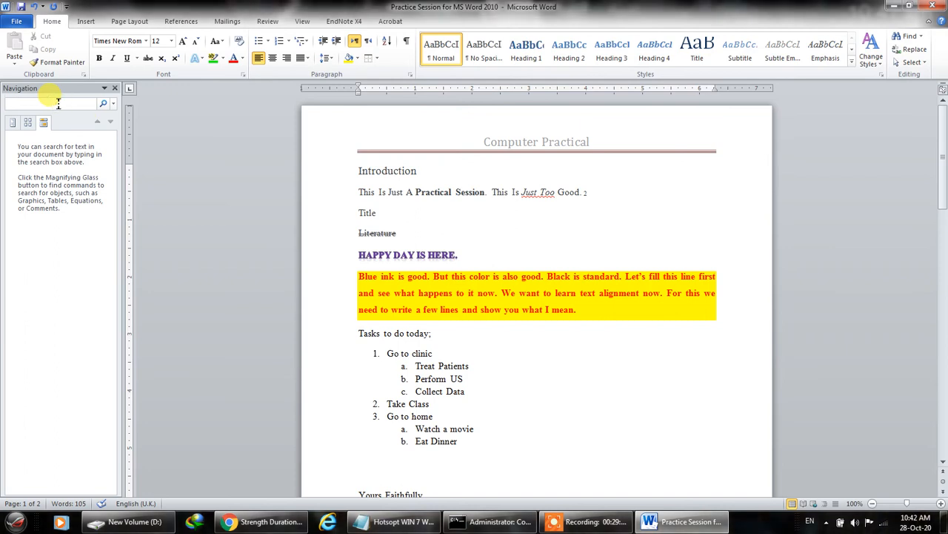
{"action": "type", "text": "Data"}
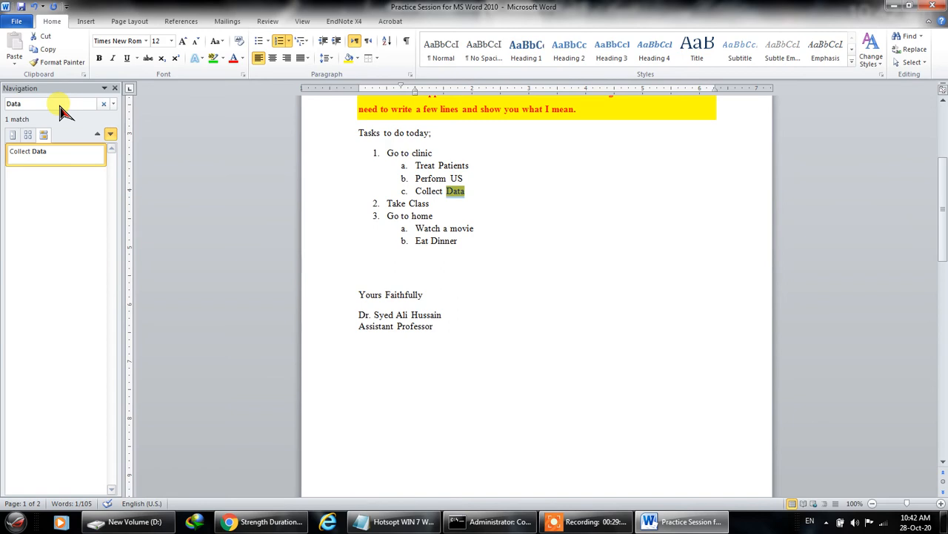
{"action": "left_click", "coordinate": [71, 160]}
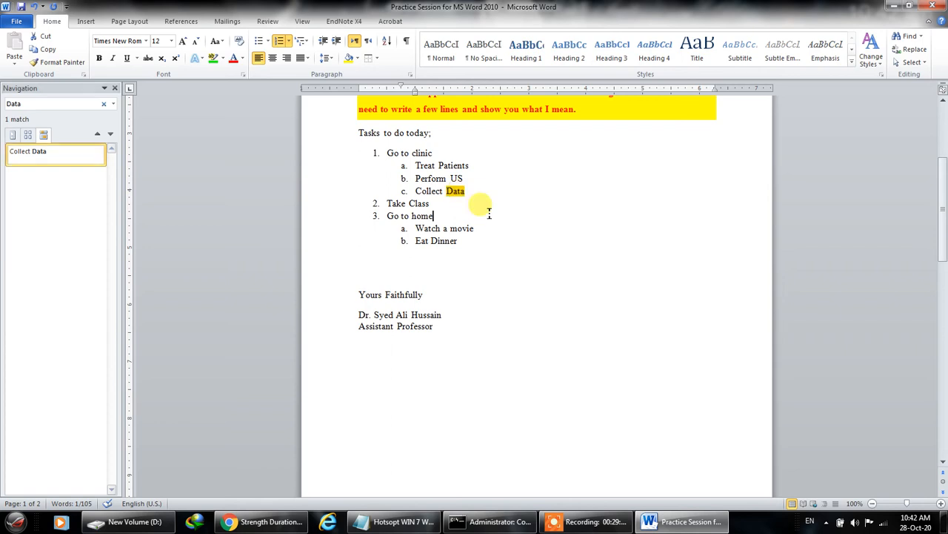
{"action": "left_click", "coordinate": [115, 89]}
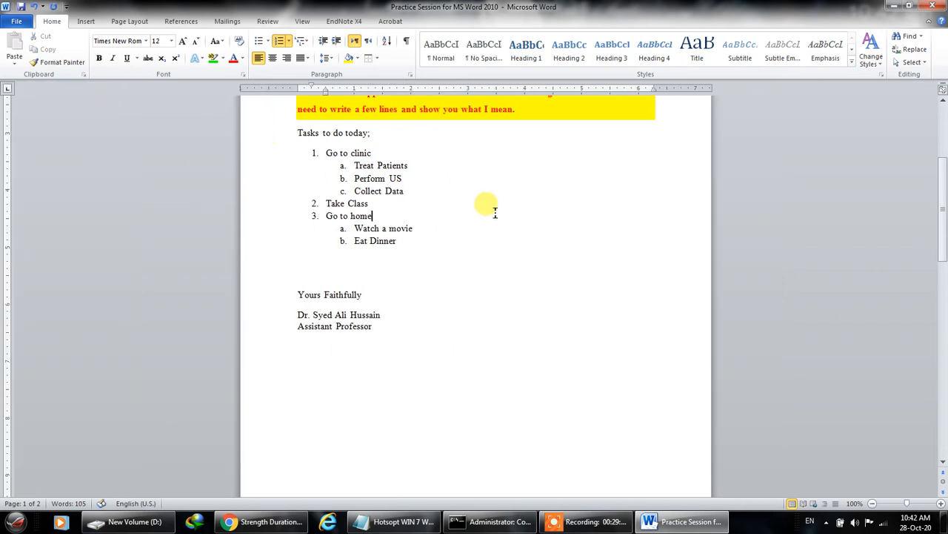
{"action": "scroll", "coordinate": [482, 307], "scroll_direction": "up", "scroll_amount": 5}
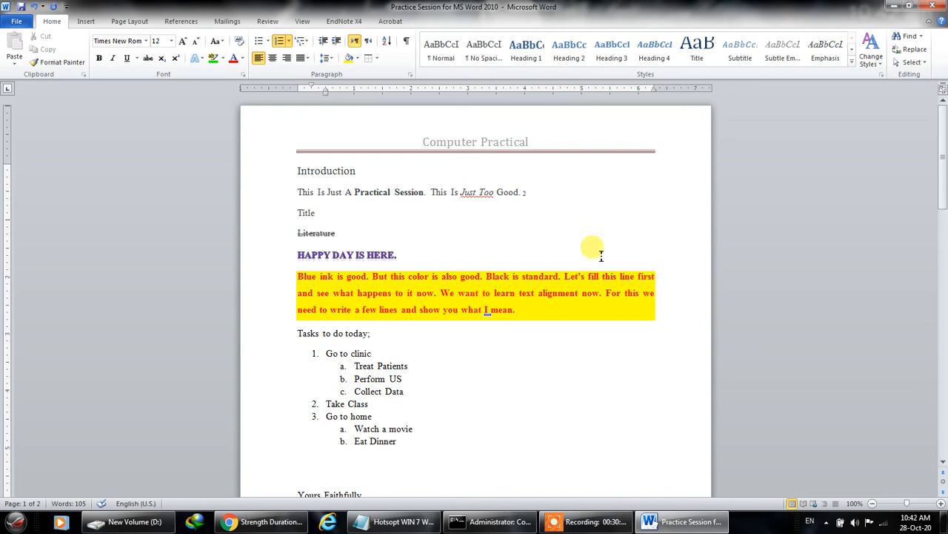
{"action": "scroll", "coordinate": [404, 406], "scroll_direction": "down", "scroll_amount": 3}
Type 'Princeipal' above Yours Faithfully, correct it to 'Principal' and copy the word.
{"action": "left_click", "coordinate": [400, 357]}
{"action": "left_click", "coordinate": [363, 328]}
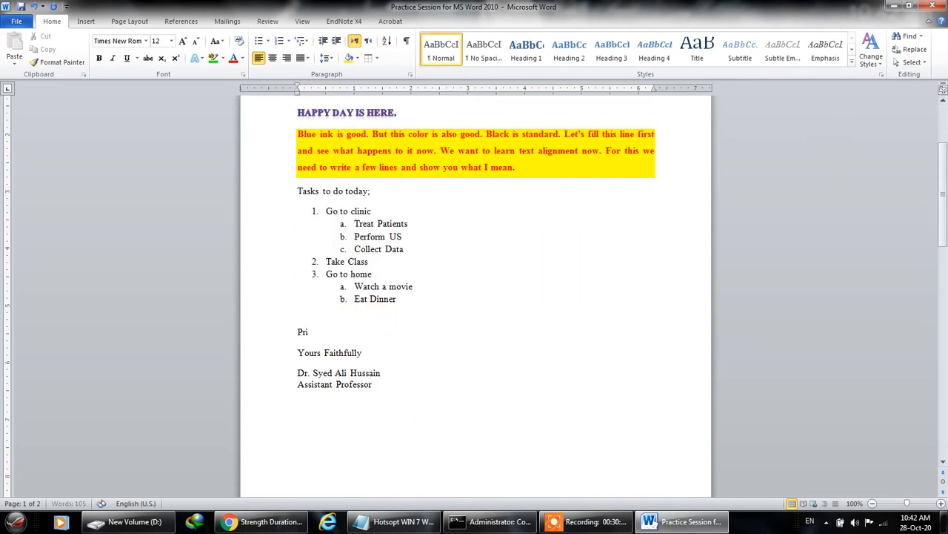
{"action": "type", "text": "Princeipal"}
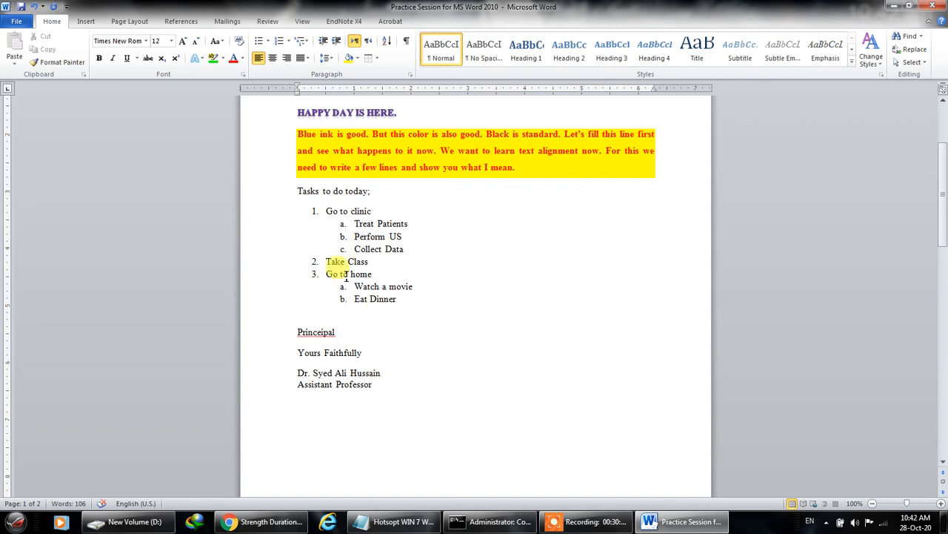
{"action": "right_click", "coordinate": [301, 332]}
{"action": "left_click", "coordinate": [371, 147]}
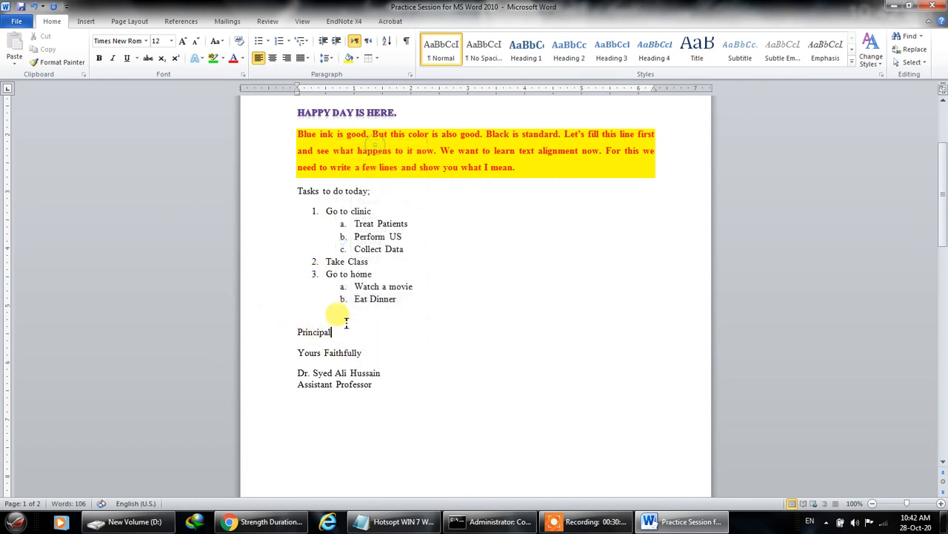
{"action": "left_click_drag", "start_coordinate": [335, 331], "coordinate": [297, 329]}
{"action": "key", "text": "ctrl+c"}
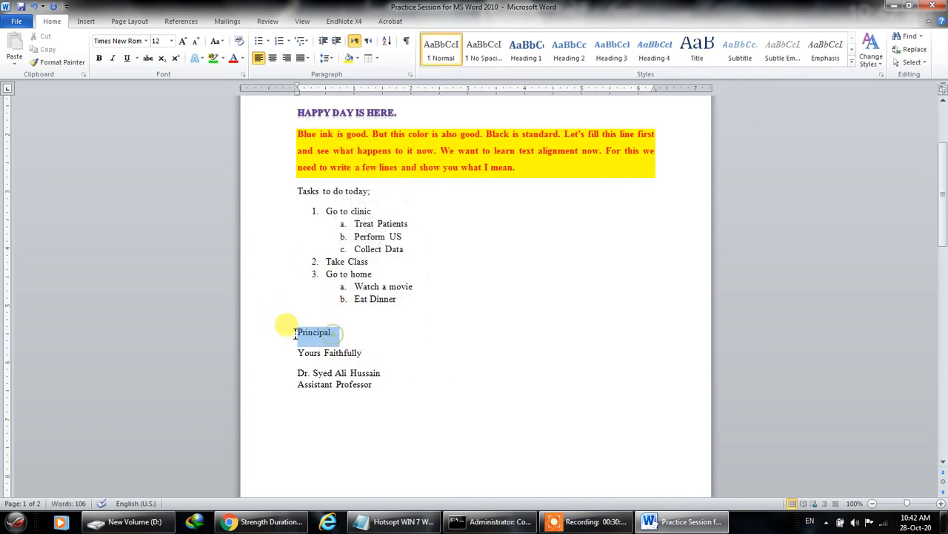
{"action": "left_click", "coordinate": [419, 311]}
Paste 'Principal' after Title, 'HAPPY DAY IS HERE.', the red paragraph and Treat Patients.
{"action": "scroll", "coordinate": [417, 297], "scroll_direction": "up", "scroll_amount": 3}
{"action": "left_click", "coordinate": [349, 182]}
{"action": "key", "text": "ctrl+v"}
{"action": "left_click", "coordinate": [415, 245]}
{"action": "key", "text": "ctrl+v"}
{"action": "left_click", "coordinate": [526, 329]}
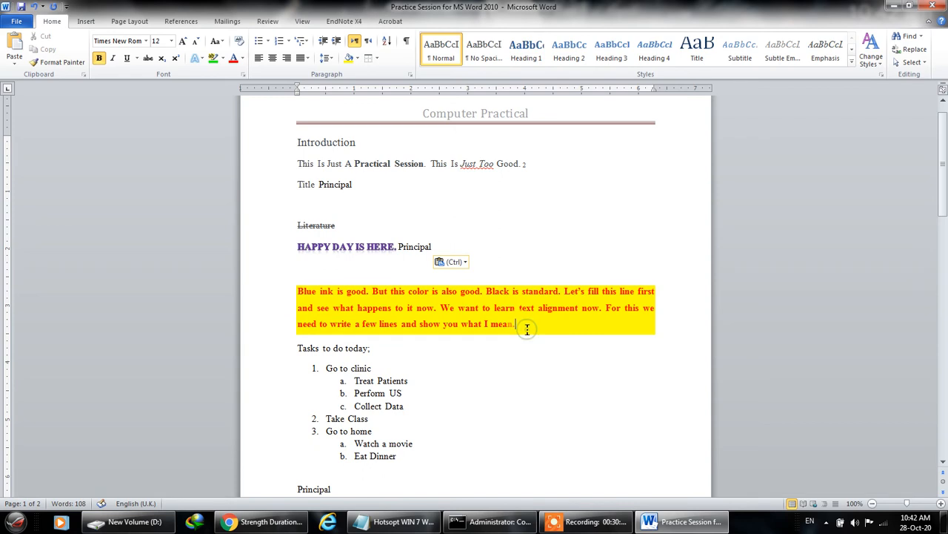
{"action": "key", "text": "ctrl+v"}
{"action": "scroll", "coordinate": [476, 349], "scroll_direction": "down", "scroll_amount": 2}
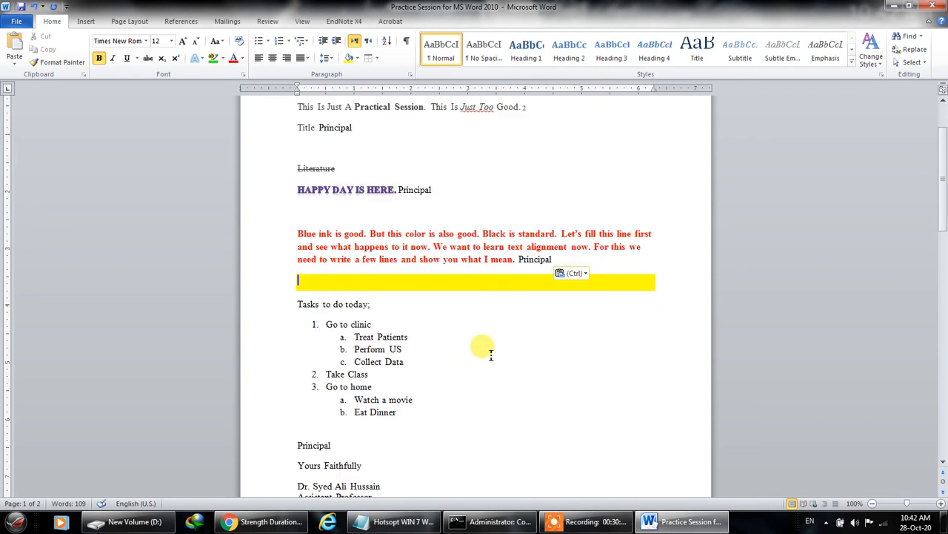
{"action": "left_click", "coordinate": [428, 335]}
{"action": "key", "text": "ctrl+v"}
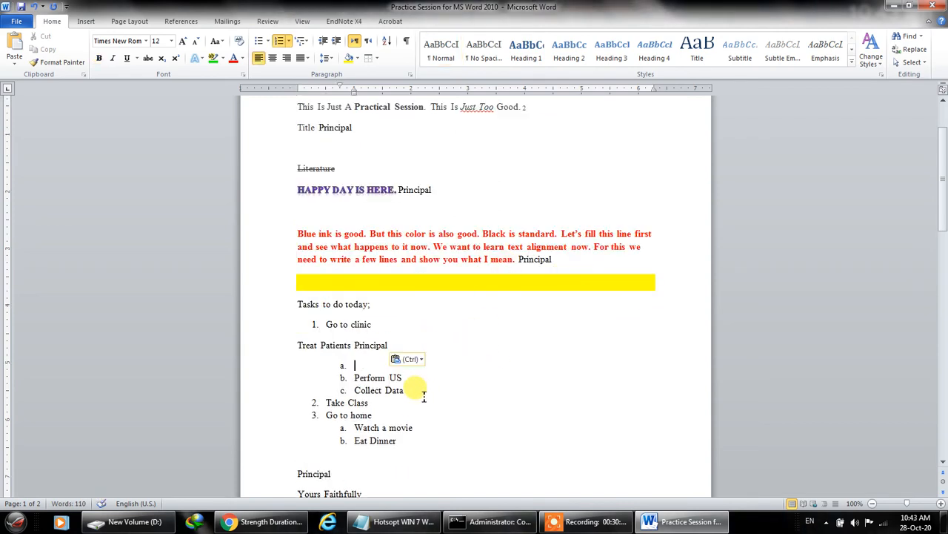
Paste 'Principal' after Yours Faithfully and Assistant Professor as well.
{"action": "scroll", "coordinate": [418, 393], "scroll_direction": "down", "scroll_amount": 2}
{"action": "left_click", "coordinate": [358, 417]}
{"action": "left_click", "coordinate": [385, 436]}
{"action": "key", "text": "ctrl+v"}
{"action": "scroll", "coordinate": [388, 477], "scroll_direction": "down", "scroll_amount": 3}
{"action": "left_click", "coordinate": [380, 404]}
{"action": "key", "text": "ctrl+v"}
{"action": "scroll", "coordinate": [563, 387], "scroll_direction": "up", "scroll_amount": 10}
{"action": "scroll", "coordinate": [565, 386], "scroll_direction": "down", "scroll_amount": 6}
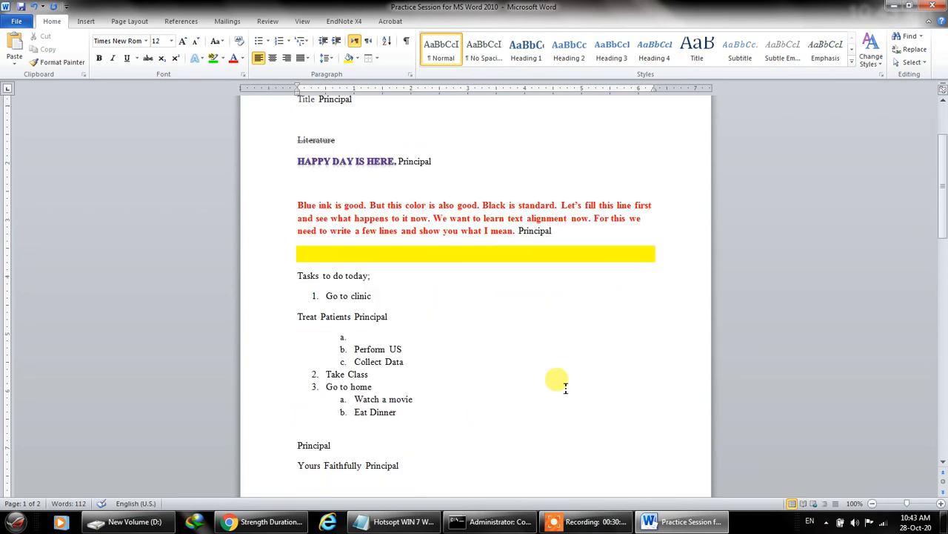
{"action": "scroll", "coordinate": [566, 387], "scroll_direction": "down", "scroll_amount": 2}
{"action": "scroll", "coordinate": [568, 379], "scroll_direction": "up", "scroll_amount": 2}
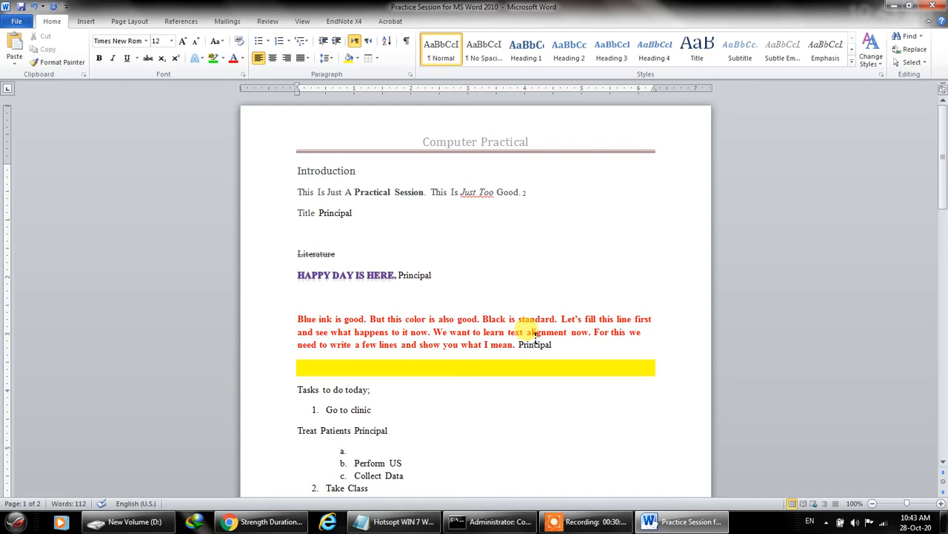
Try replacing all with 'Student Coordinator', but the misspelled search term finds zero matches.
{"action": "left_click", "coordinate": [911, 49]}
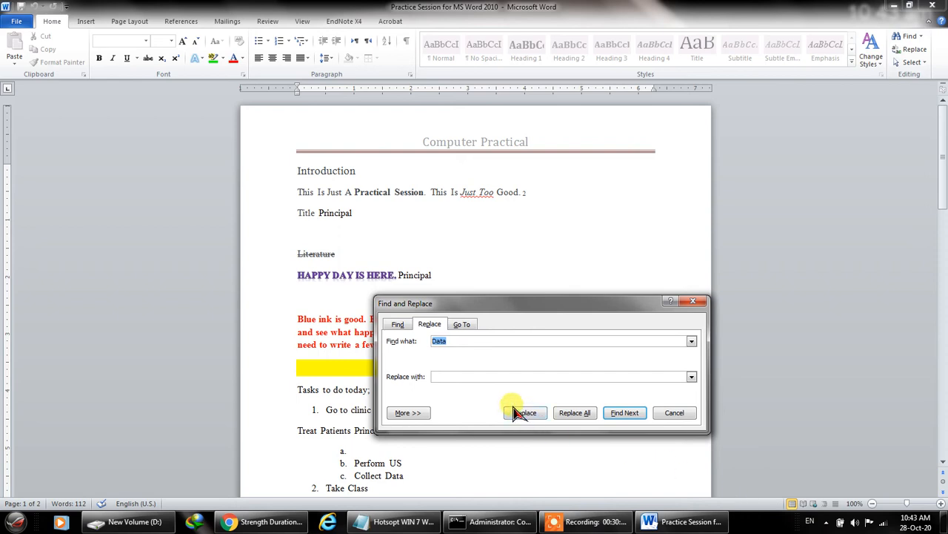
{"action": "type", "text": "Princeipal"}
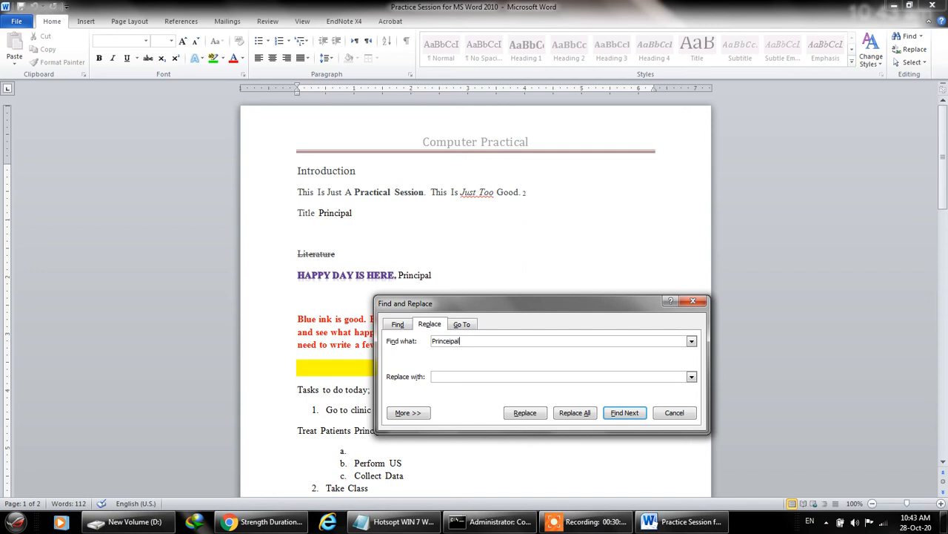
{"action": "left_click", "coordinate": [457, 376]}
{"action": "type", "text": "Student Coordinator"}
{"action": "left_click", "coordinate": [575, 413]}
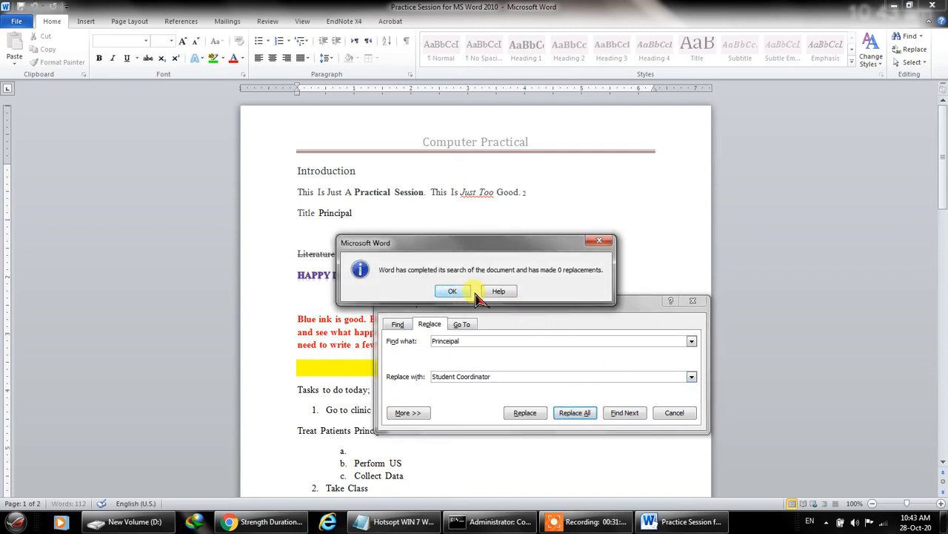
{"action": "left_click", "coordinate": [601, 241]}
Fix the search word to 'Principal' and replace all seven occurrences with 'Student Coordinator'.
{"action": "left_click", "coordinate": [448, 341]}
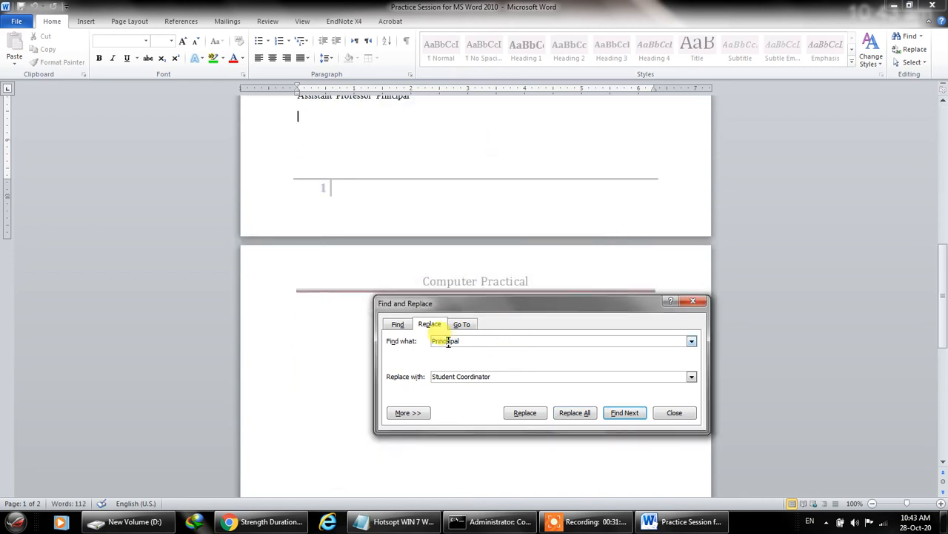
{"action": "type", "text": "e"}
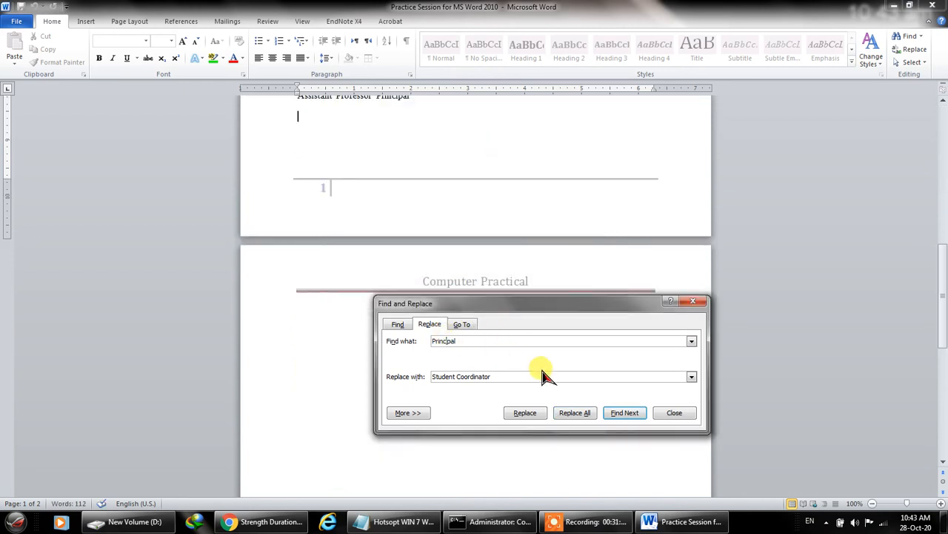
{"action": "left_click", "coordinate": [578, 413]}
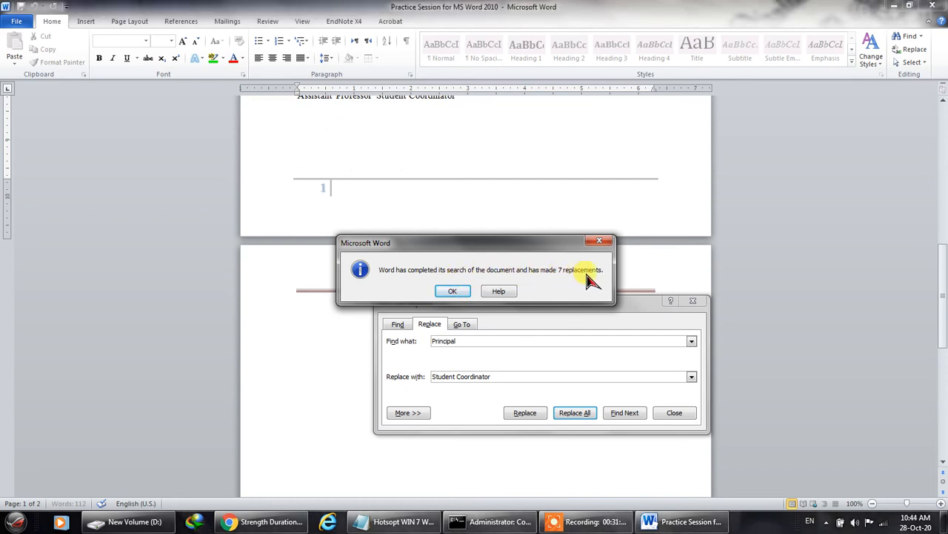
{"action": "left_click", "coordinate": [467, 292]}
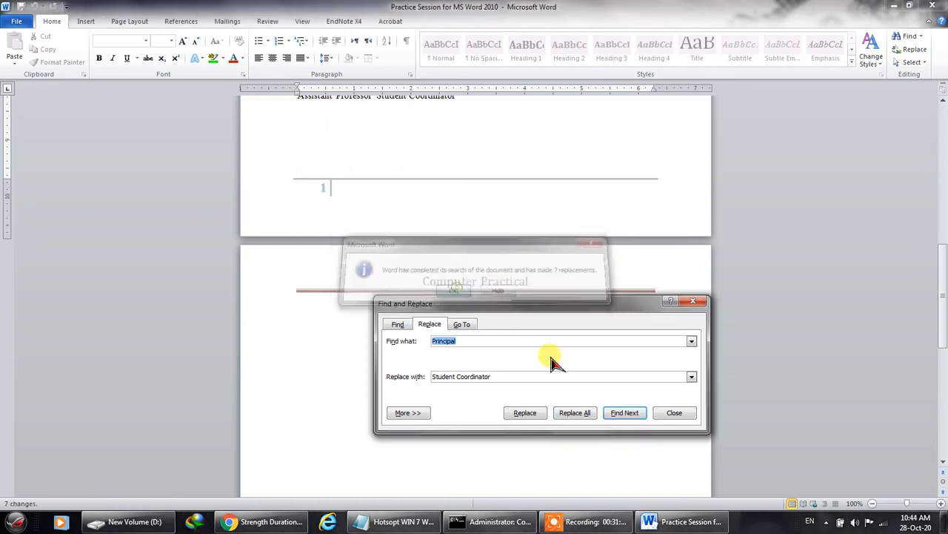
{"action": "left_click", "coordinate": [674, 413]}
{"action": "scroll", "coordinate": [589, 421], "scroll_direction": "up", "scroll_amount": 2}
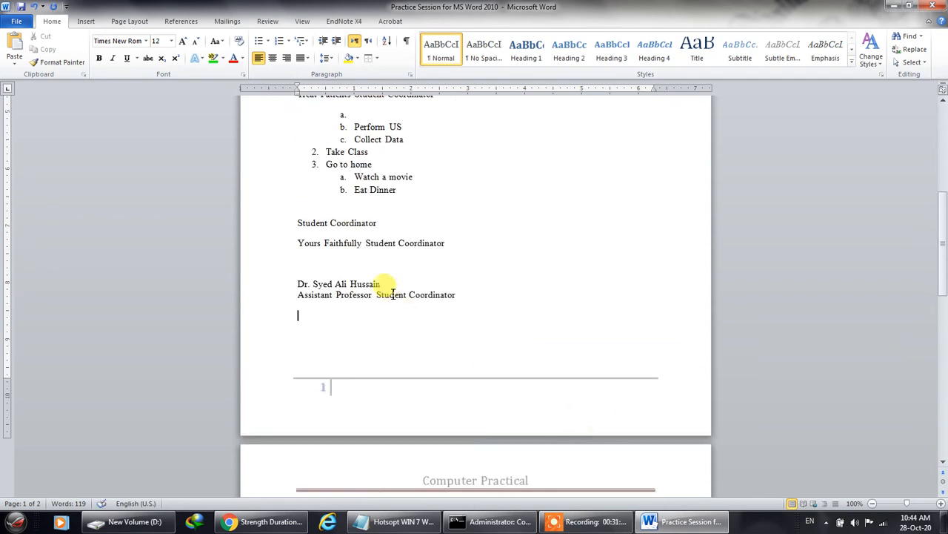
{"action": "scroll", "coordinate": [430, 246], "scroll_direction": "up", "scroll_amount": 3}
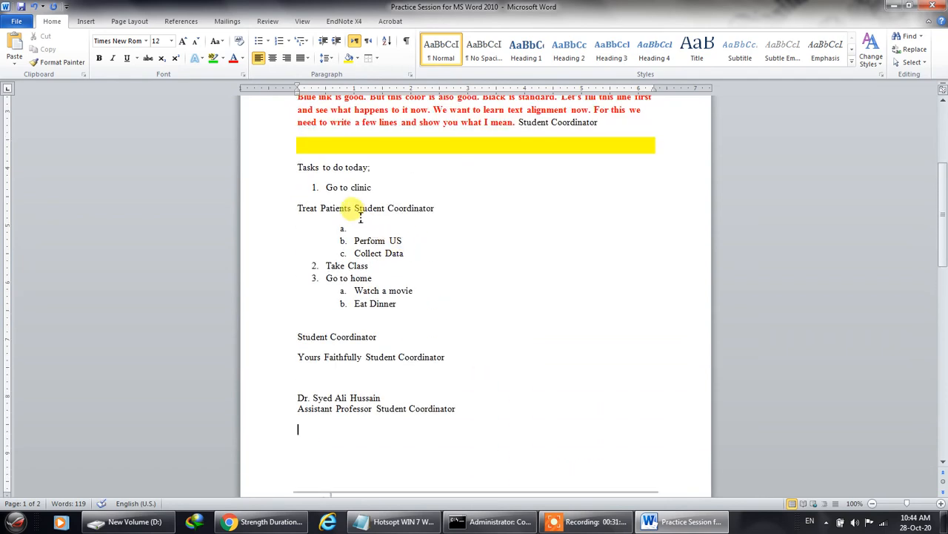
{"action": "scroll", "coordinate": [474, 215], "scroll_direction": "up", "scroll_amount": 2}
{"action": "scroll", "coordinate": [593, 195], "scroll_direction": "up", "scroll_amount": 2}
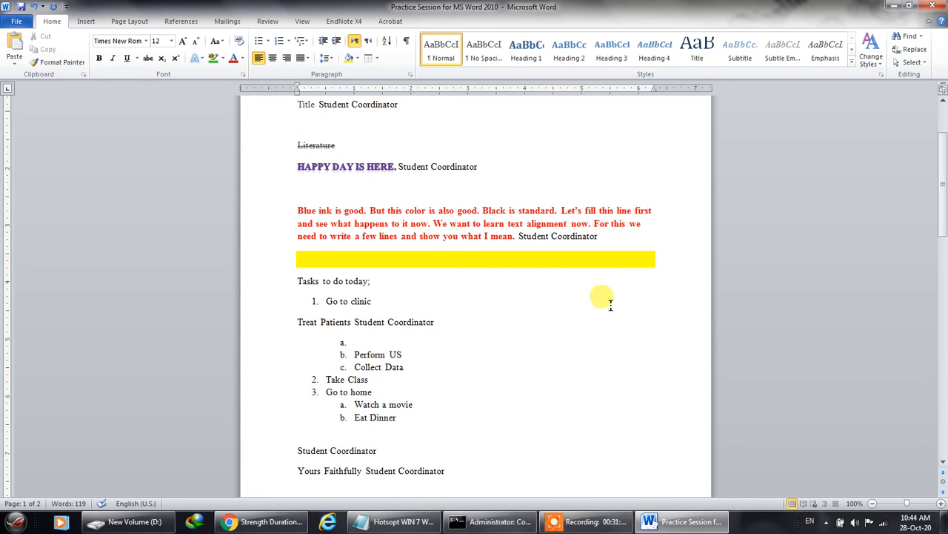
{"action": "left_click", "coordinate": [87, 23]}
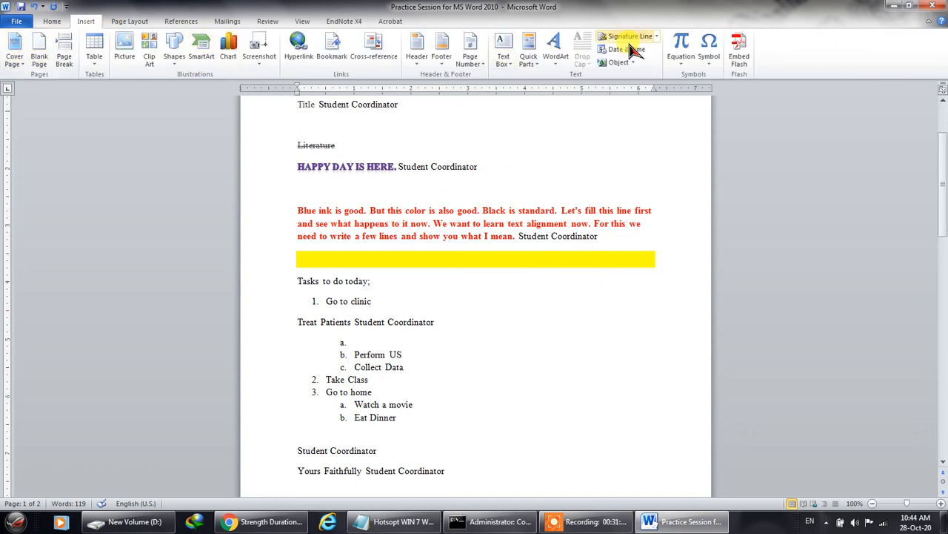
Insert the Grid cover page titled COMPUTER PRACTICAL, then return the cursor after Introduction.
{"action": "left_click", "coordinate": [16, 60]}
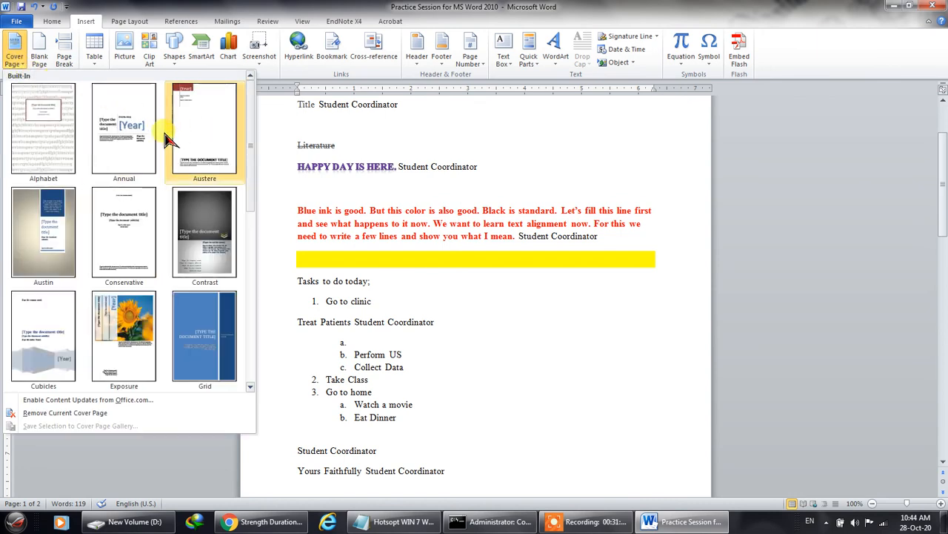
{"action": "left_click", "coordinate": [191, 330]}
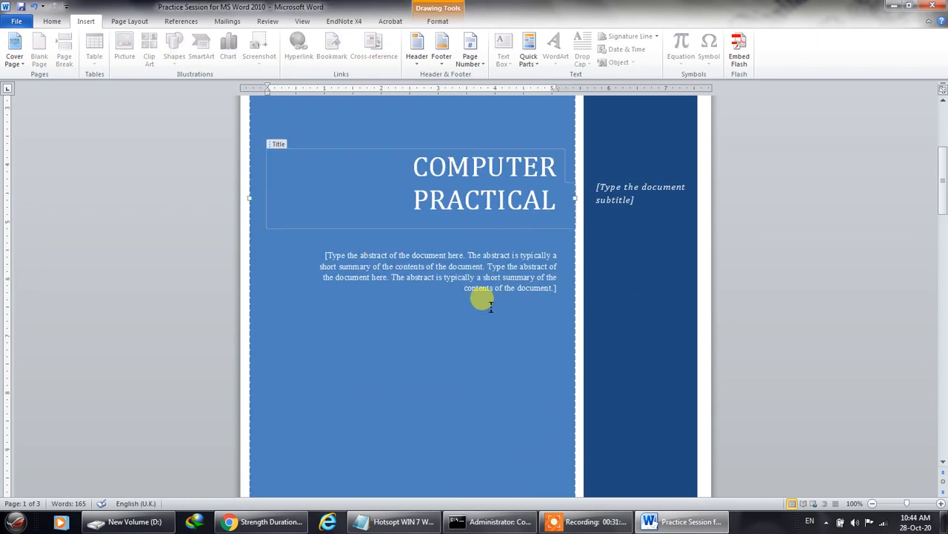
{"action": "scroll", "coordinate": [490, 307], "scroll_direction": "down", "scroll_amount": 7}
{"action": "scroll", "coordinate": [487, 292], "scroll_direction": "up", "scroll_amount": 8}
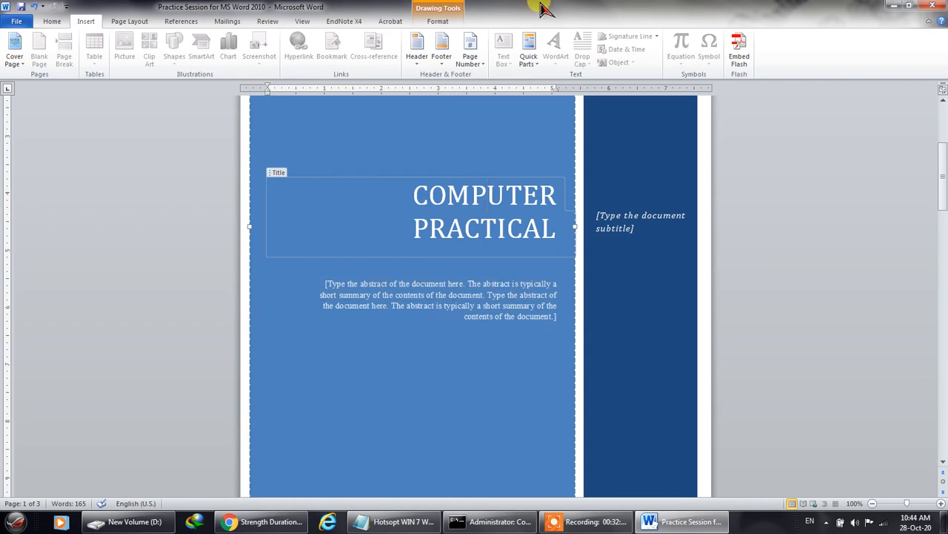
{"action": "scroll", "coordinate": [512, 289], "scroll_direction": "down", "scroll_amount": 7}
{"action": "left_click", "coordinate": [379, 352]}
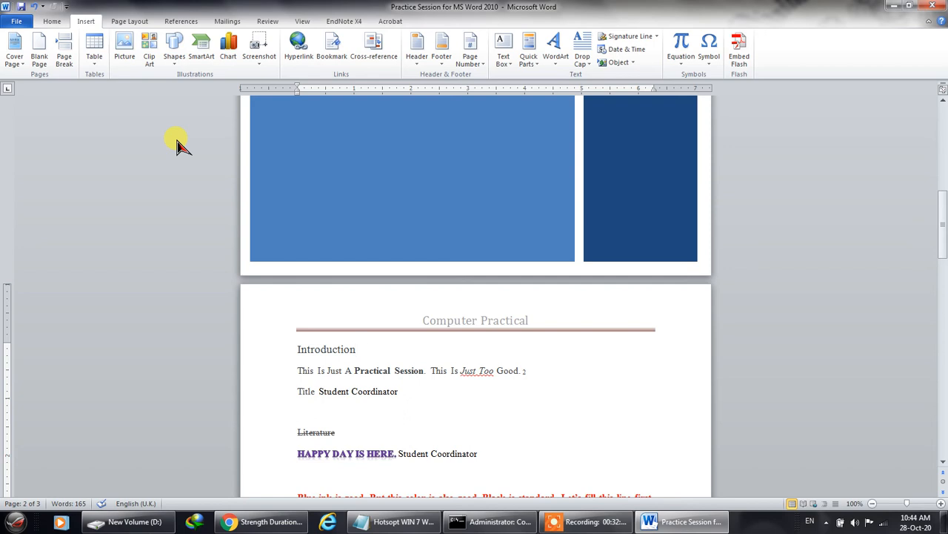
Add a blank page after Introduction, remove it, and put the cursor on the empty final page.
{"action": "left_click", "coordinate": [39, 52]}
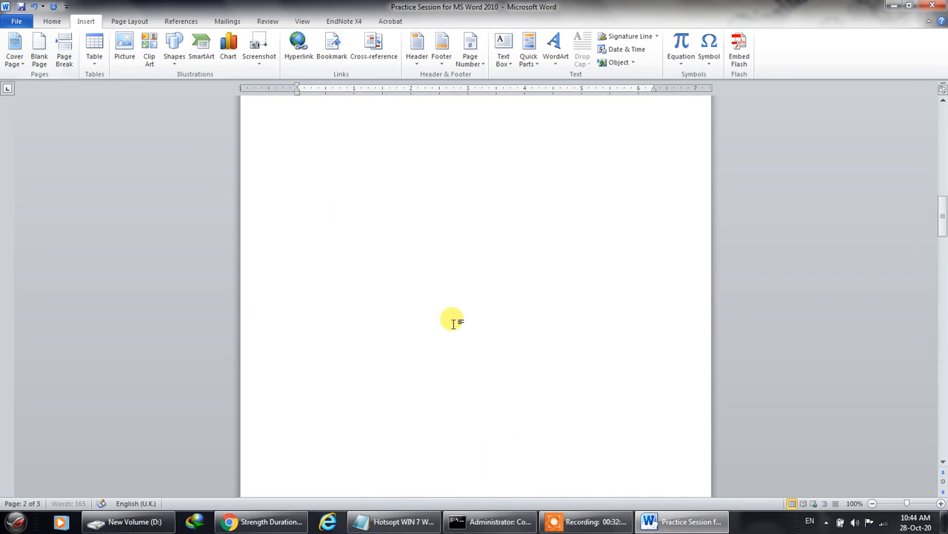
{"action": "scroll", "coordinate": [454, 321], "scroll_direction": "down", "scroll_amount": 8}
{"action": "scroll", "coordinate": [454, 321], "scroll_direction": "down", "scroll_amount": 20}
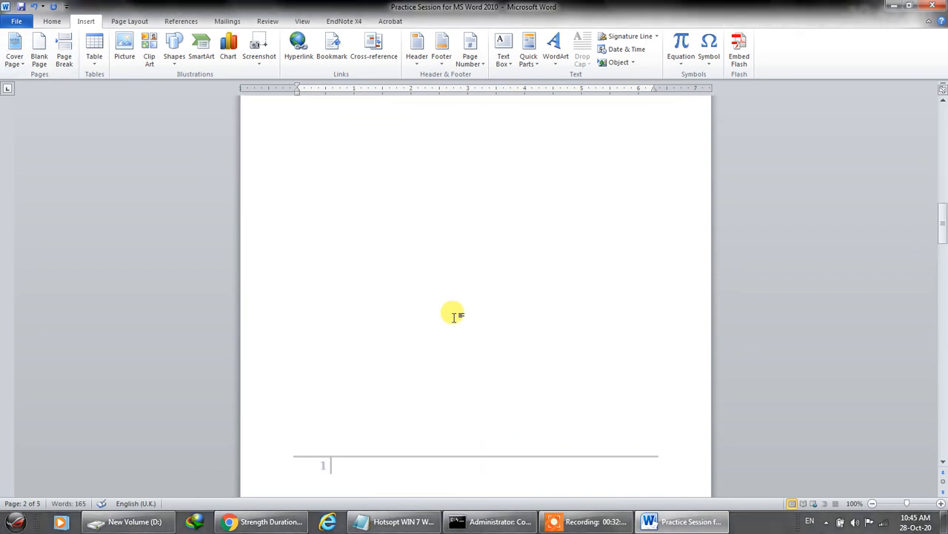
{"action": "scroll", "coordinate": [455, 317], "scroll_direction": "down", "scroll_amount": 3}
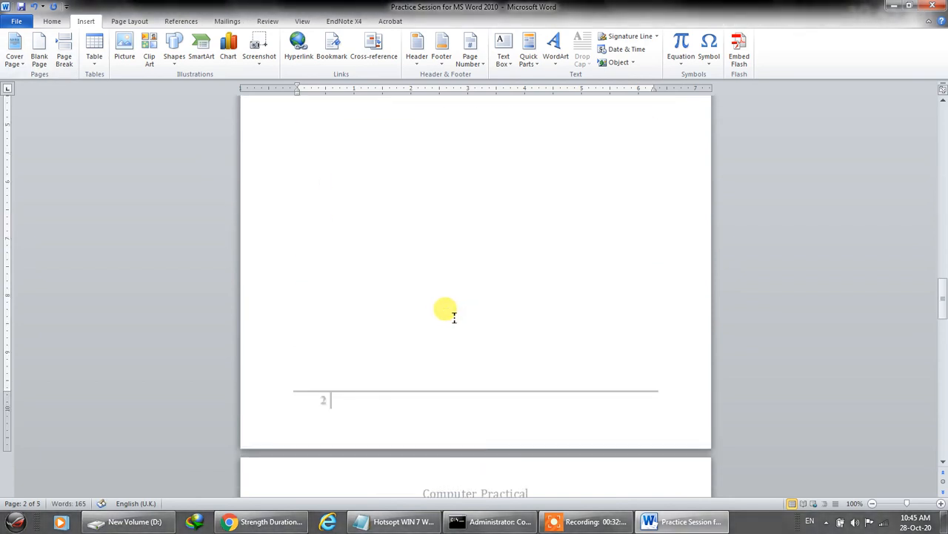
{"action": "scroll", "coordinate": [454, 317], "scroll_direction": "up", "scroll_amount": 3}
{"action": "scroll", "coordinate": [454, 316], "scroll_direction": "up", "scroll_amount": 12}
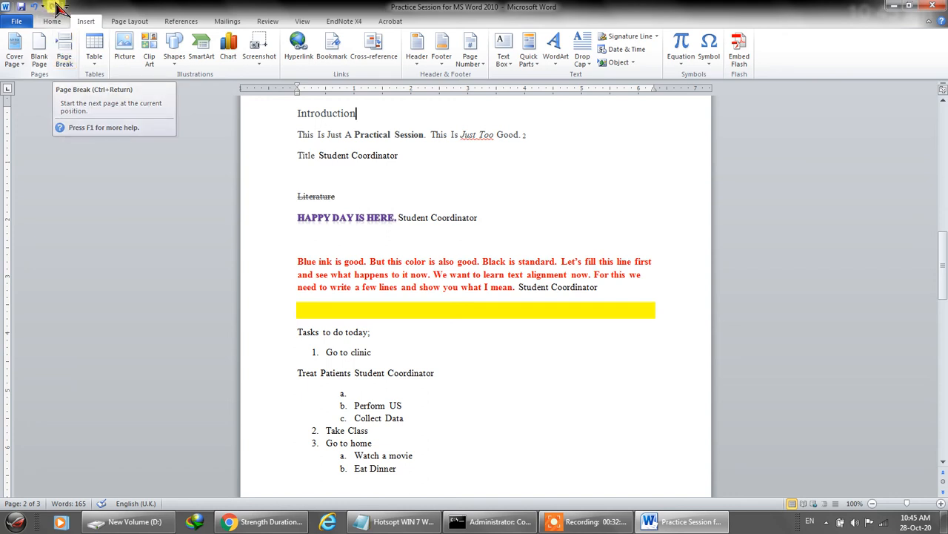
{"action": "scroll", "coordinate": [391, 217], "scroll_direction": "down", "scroll_amount": 6}
{"action": "scroll", "coordinate": [508, 290], "scroll_direction": "down", "scroll_amount": 6}
{"action": "left_click", "coordinate": [335, 235]}
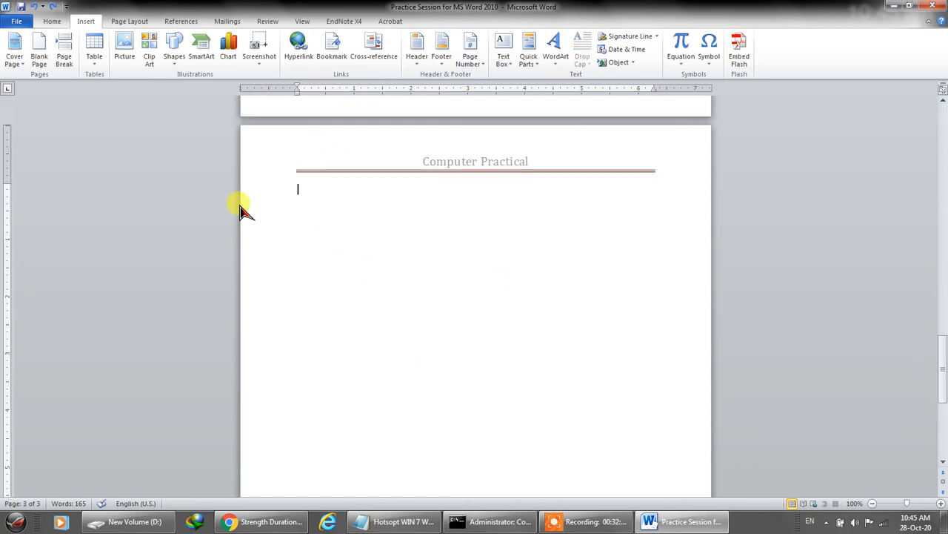
Type the heading 'Inserting Table', correcting the misspelled 'Insertng', and start a new line.
{"action": "left_click", "coordinate": [299, 188]}
{"action": "type", "text": "Insertng Table"}
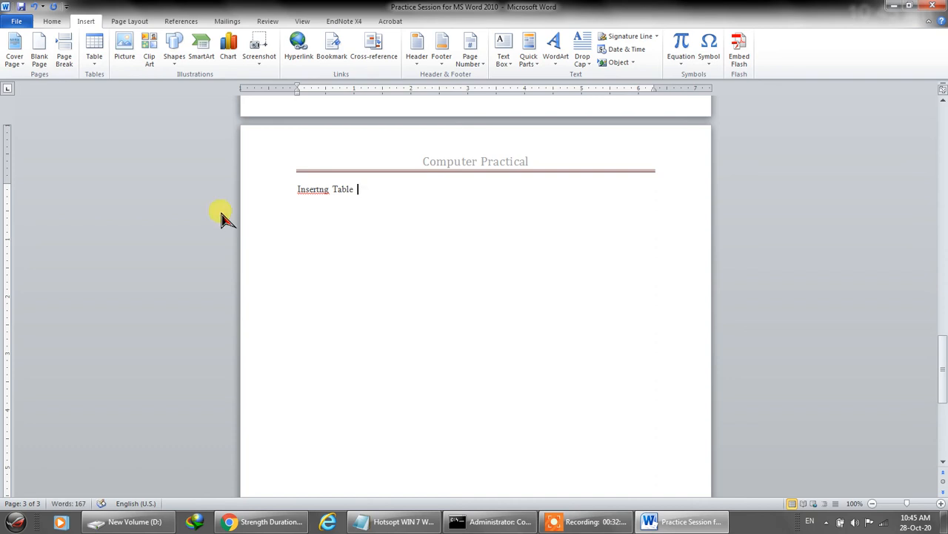
{"action": "right_click", "coordinate": [318, 190]}
{"action": "left_click", "coordinate": [362, 200]}
{"action": "left_click", "coordinate": [363, 190]}
{"action": "key", "text": "Return"}
Insert a table with 12 columns and 20 rows via the Insert Table dialog.
{"action": "left_click", "coordinate": [94, 52]}
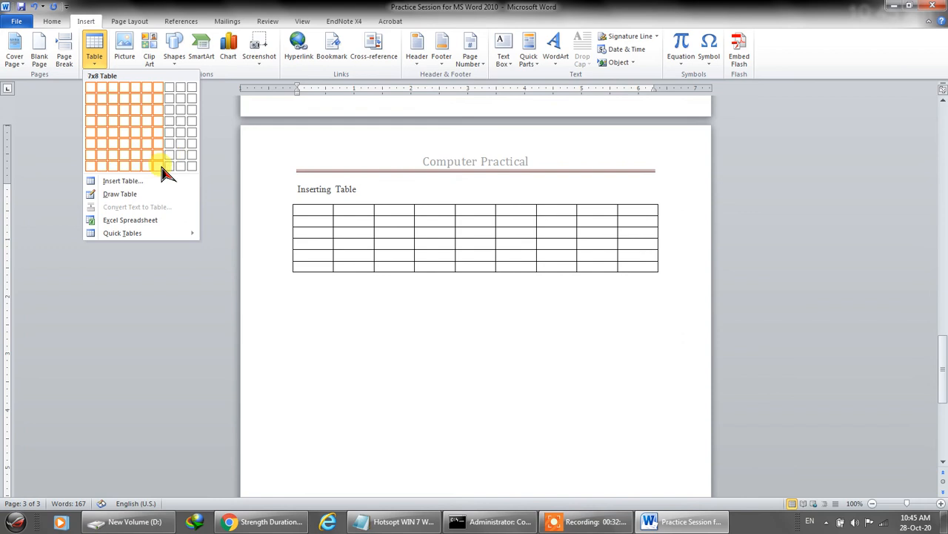
{"action": "left_click", "coordinate": [125, 181]}
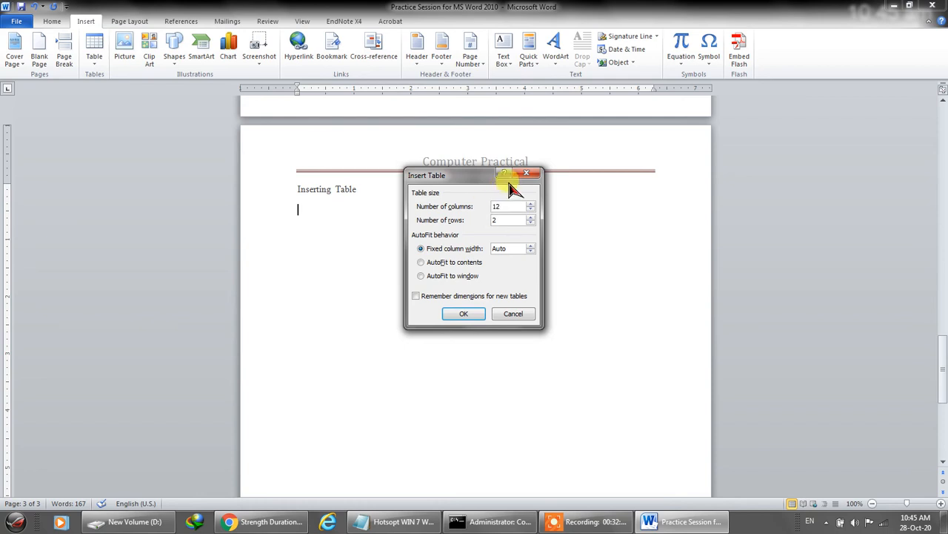
{"action": "left_click_drag", "start_coordinate": [515, 219], "coordinate": [488, 219]}
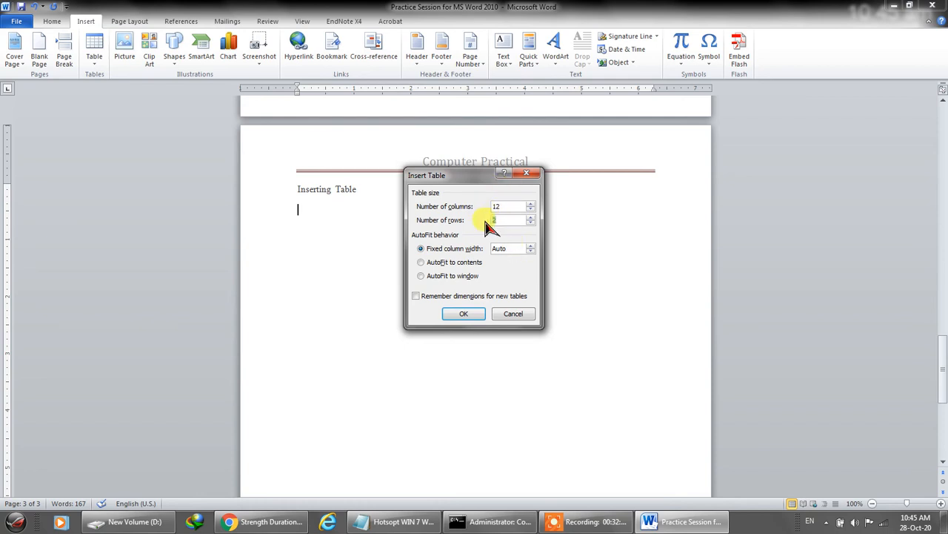
{"action": "type", "text": "20"}
{"action": "key", "text": "Return"}
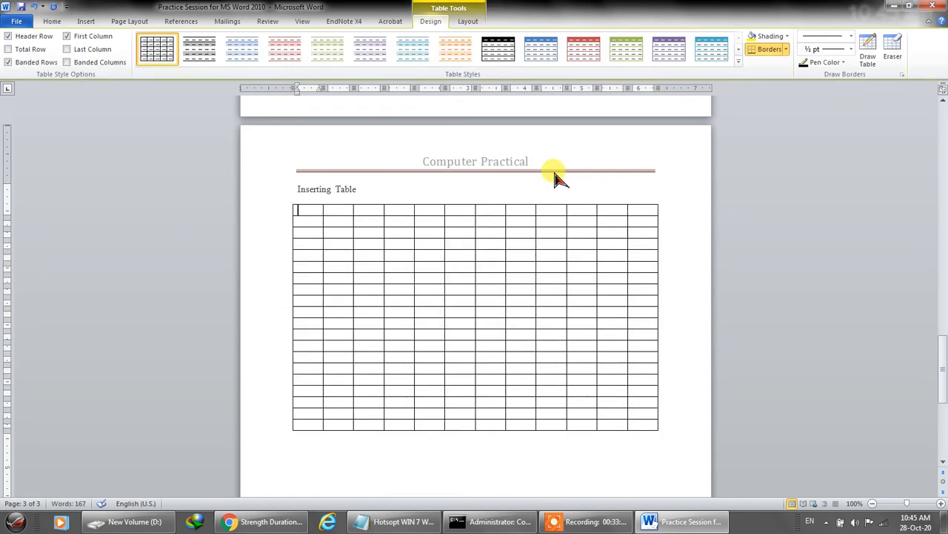
{"action": "mouse_move", "coordinate": [312, 223]}
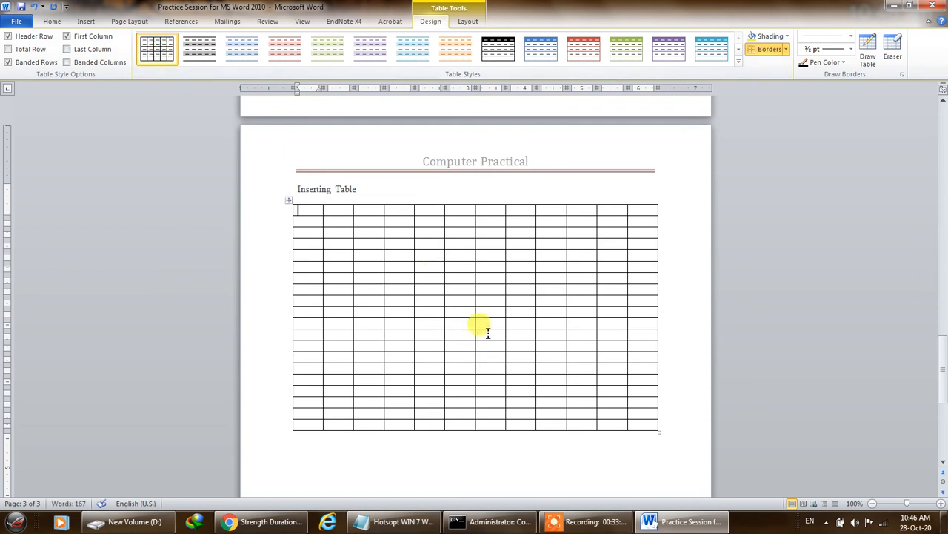
{"action": "left_click", "coordinate": [86, 20]}
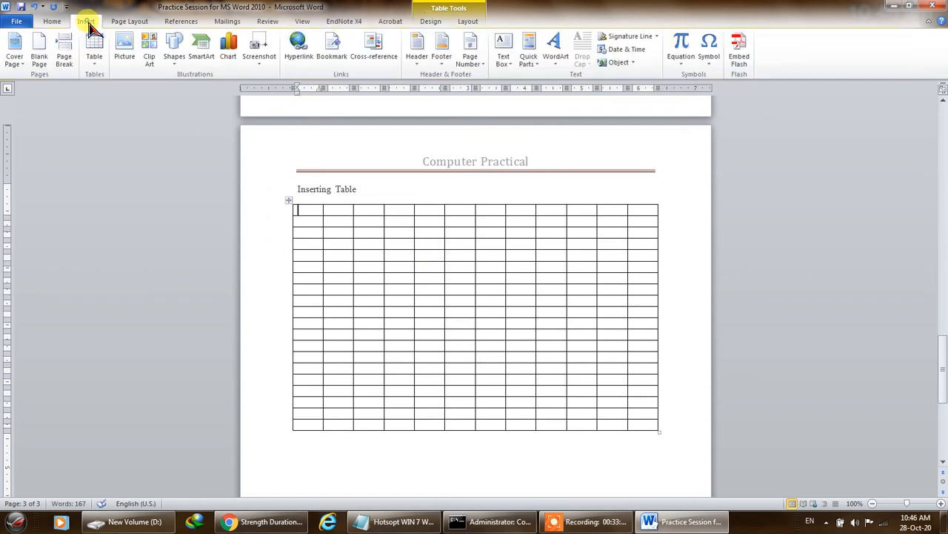
Delete the extra columns so the table keeps only two columns.
{"action": "left_click_drag", "start_coordinate": [310, 213], "coordinate": [313, 412]}
{"action": "left_click_drag", "start_coordinate": [313, 415], "coordinate": [318, 419]}
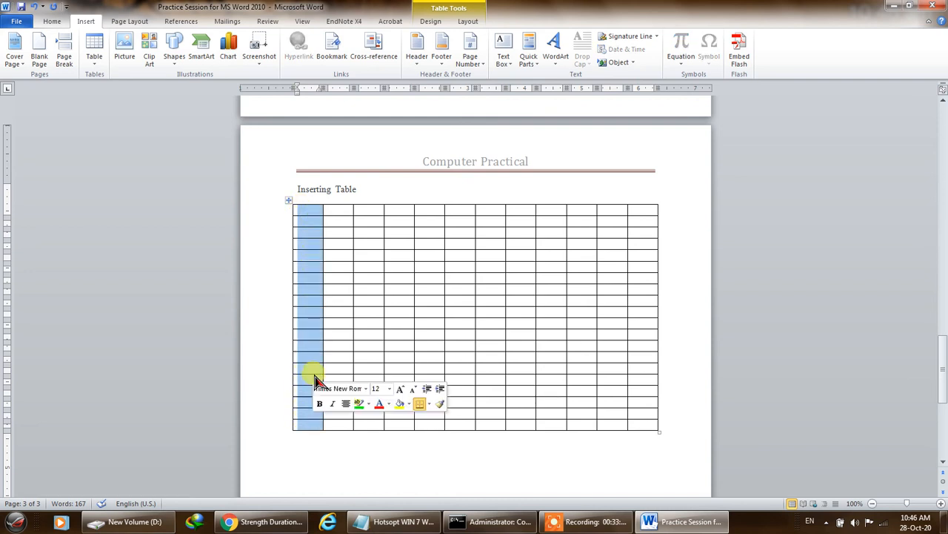
{"action": "right_click", "coordinate": [303, 210]}
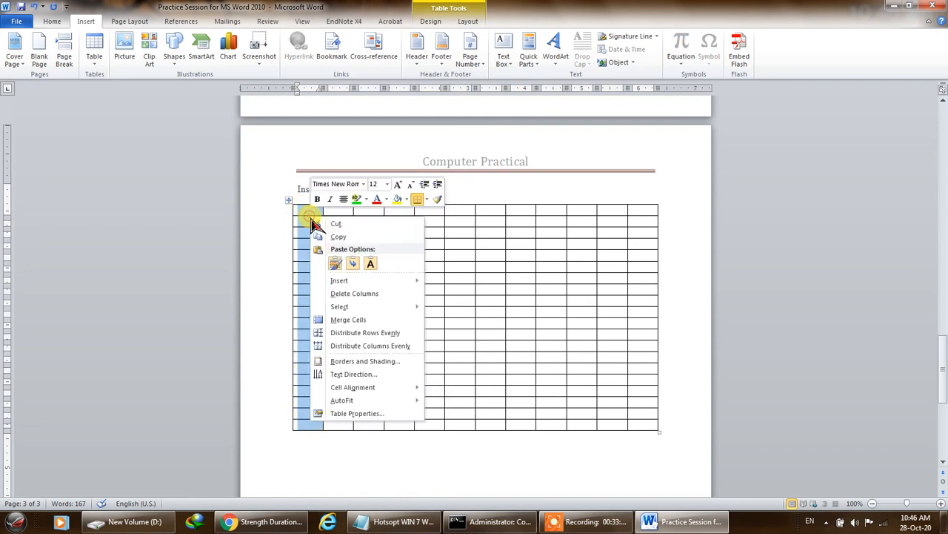
{"action": "left_click", "coordinate": [370, 293]}
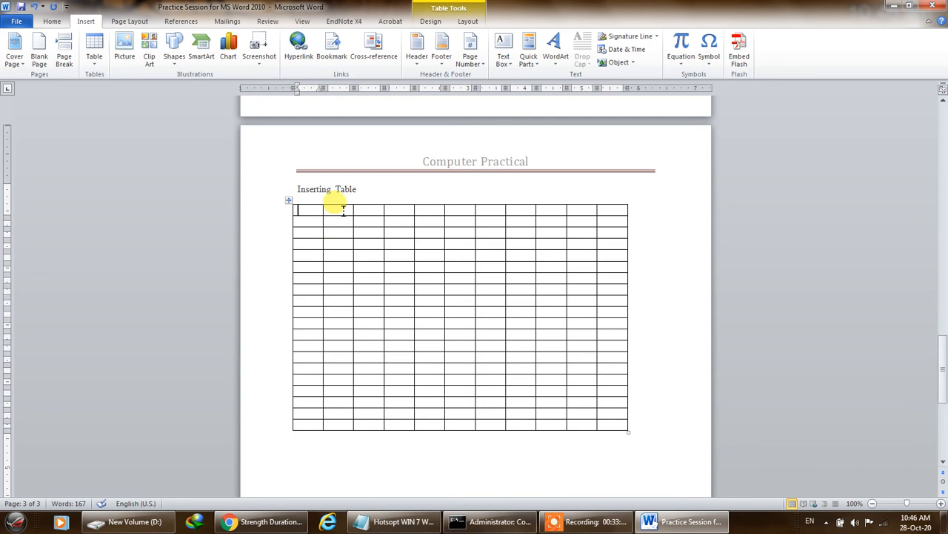
{"action": "key", "text": "F4"}
{"action": "key", "text": "F4"}
{"action": "key", "text": "F4"}
{"action": "key", "text": "F4"}
{"action": "key", "text": "F4"}
{"action": "key", "text": "F4"}
{"action": "key", "text": "F4"}
{"action": "key", "text": "F4"}
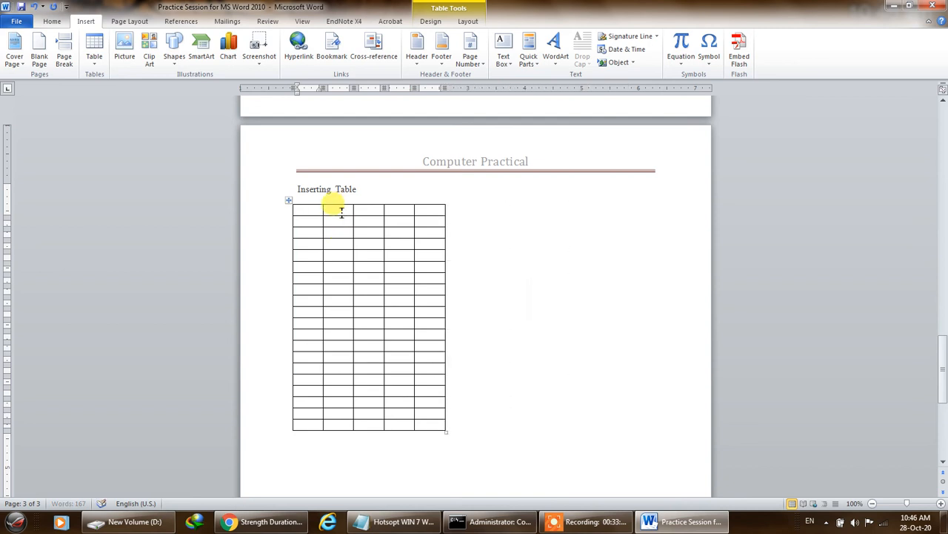
{"action": "key", "text": "F4"}
{"action": "key", "text": "F4"}
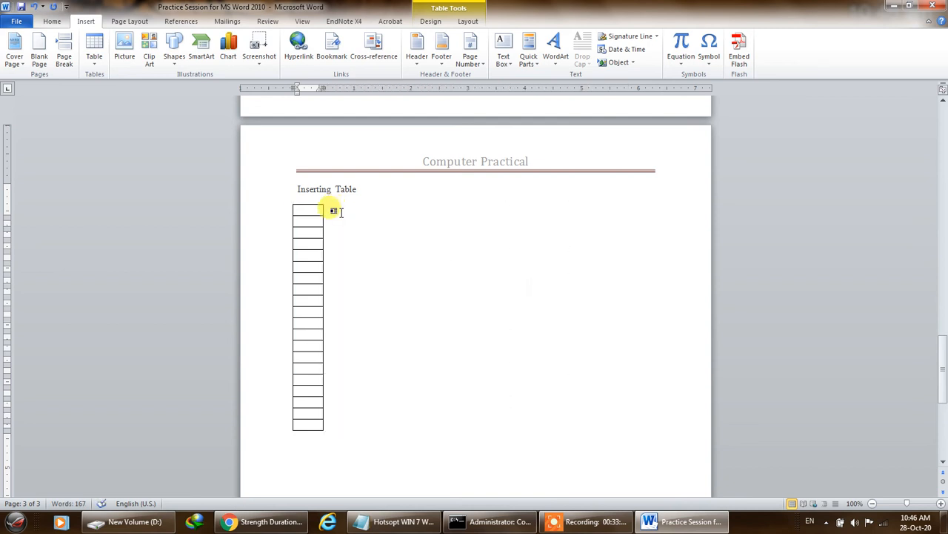
{"action": "key", "text": "ctrl+z"}
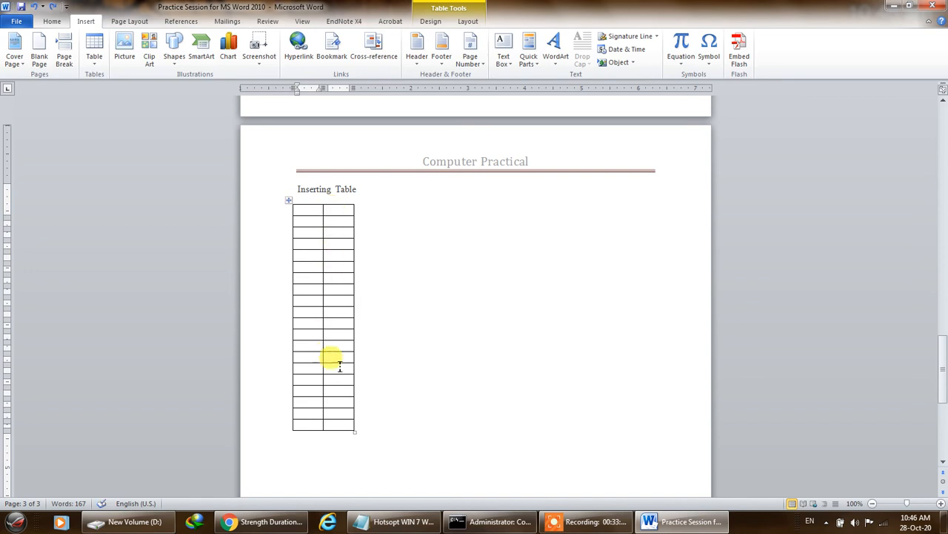
Delete the table's lower rows using Delete Cells with entire row.
{"action": "left_click_drag", "start_coordinate": [339, 424], "coordinate": [304, 346]}
{"action": "right_click", "coordinate": [304, 346]}
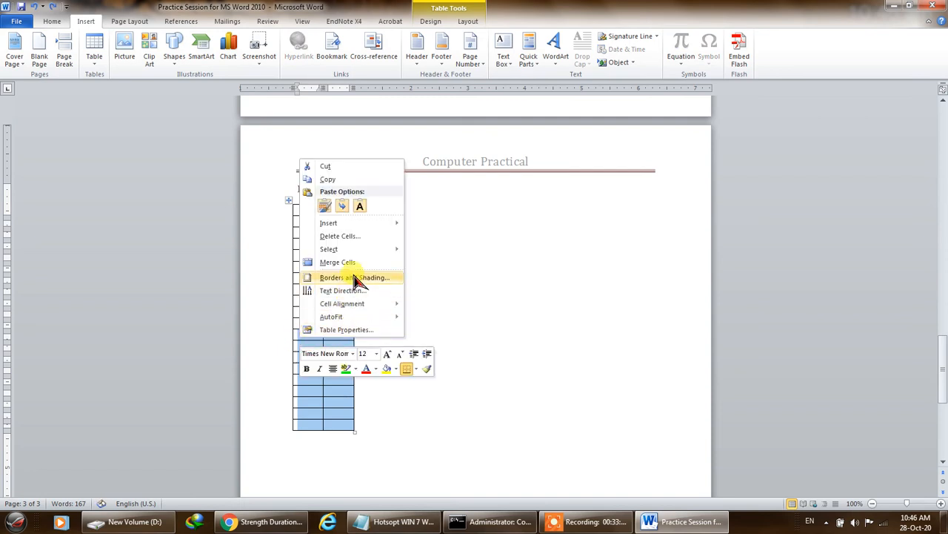
{"action": "mouse_move", "coordinate": [369, 304]}
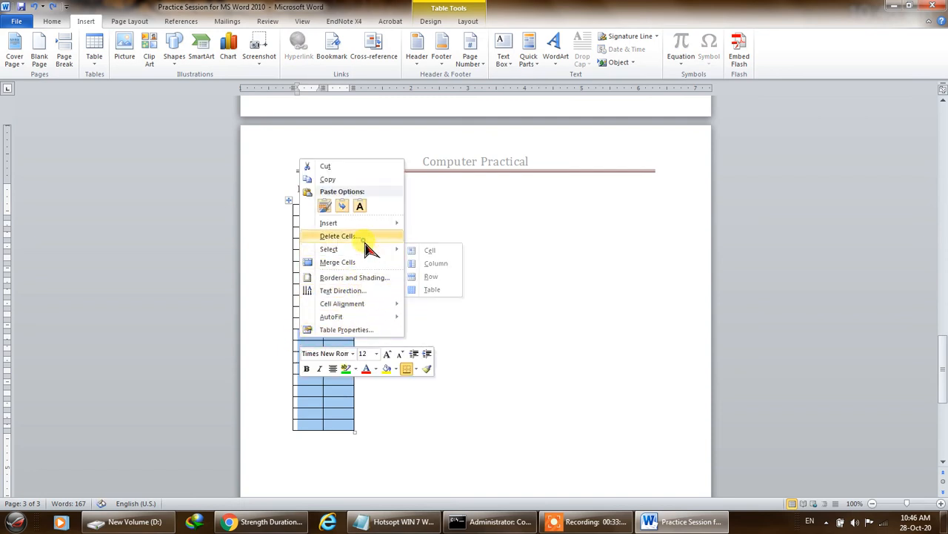
{"action": "left_click", "coordinate": [363, 236]}
{"action": "left_click", "coordinate": [470, 251]}
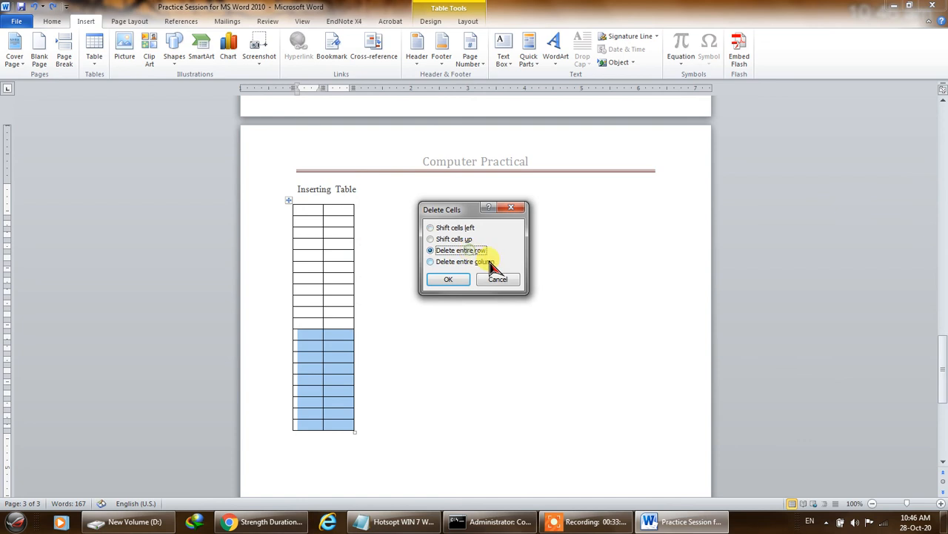
{"action": "left_click", "coordinate": [450, 279]}
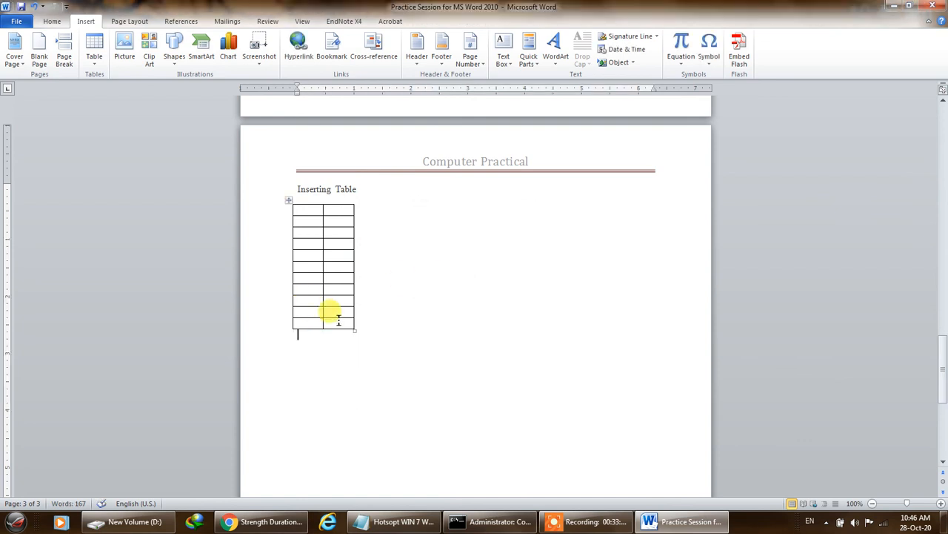
AutoFit the table to the window so it spans the full page width.
{"action": "left_click", "coordinate": [289, 200]}
{"action": "right_click", "coordinate": [288, 200]}
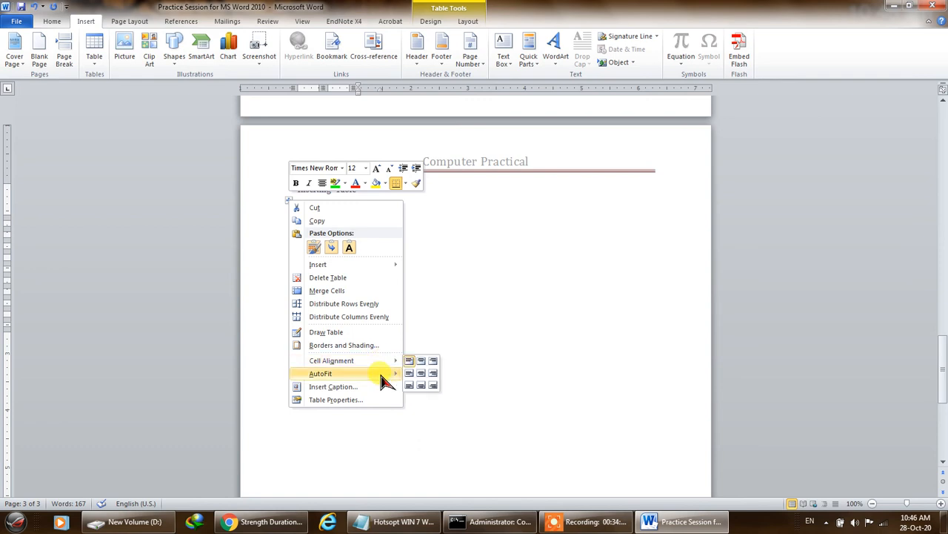
{"action": "mouse_move", "coordinate": [386, 378]}
{"action": "left_click", "coordinate": [440, 391]}
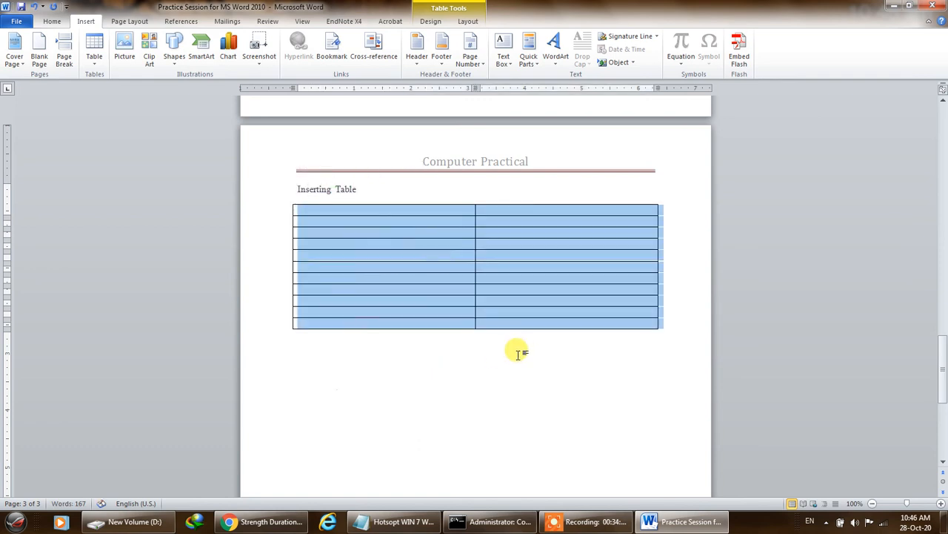
Add a line below the table and insert the treatment-room photo from D:\Aqua Rehab\Aqua.
{"action": "left_click", "coordinate": [517, 351]}
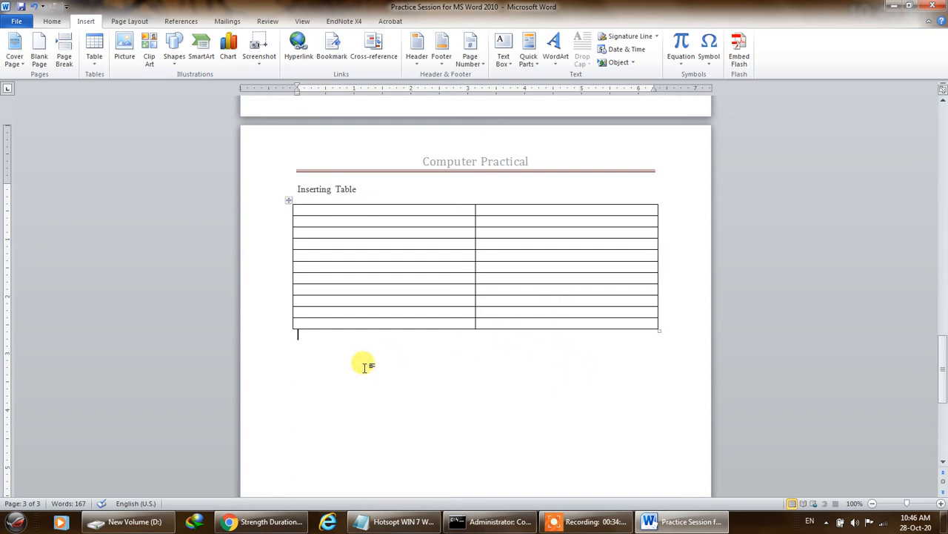
{"action": "key", "text": "Return"}
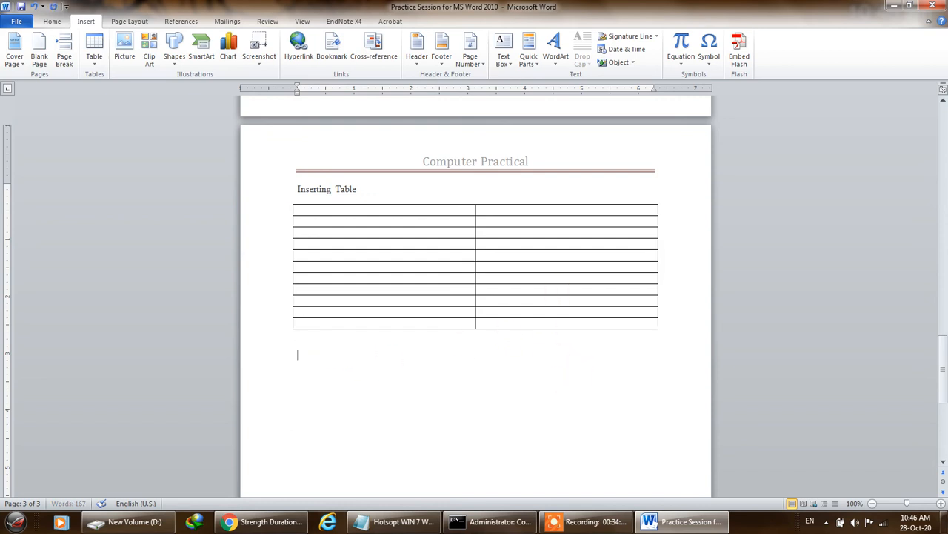
{"action": "left_click", "coordinate": [124, 48]}
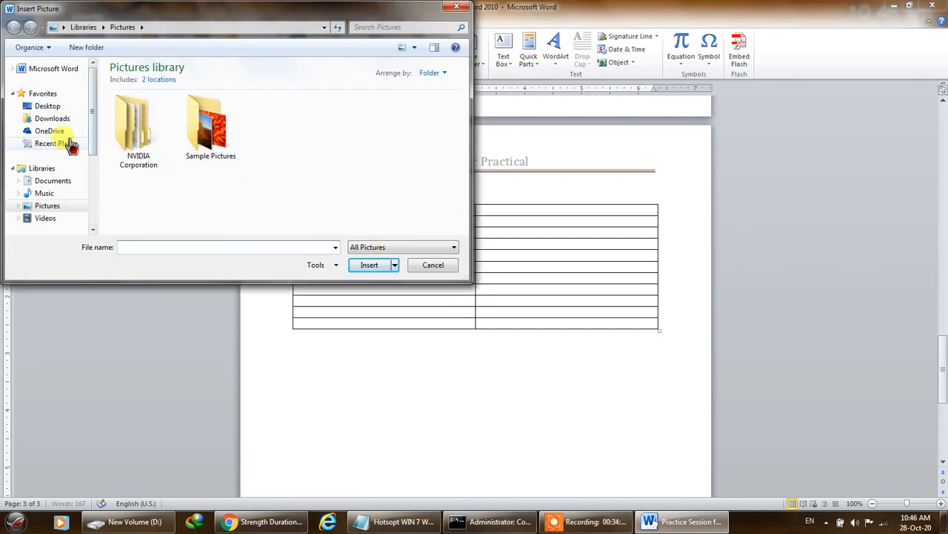
{"action": "scroll", "coordinate": [94, 163], "scroll_direction": "down", "scroll_amount": 1}
{"action": "scroll", "coordinate": [94, 163], "scroll_direction": "down", "scroll_amount": 2}
{"action": "left_click", "coordinate": [65, 176]}
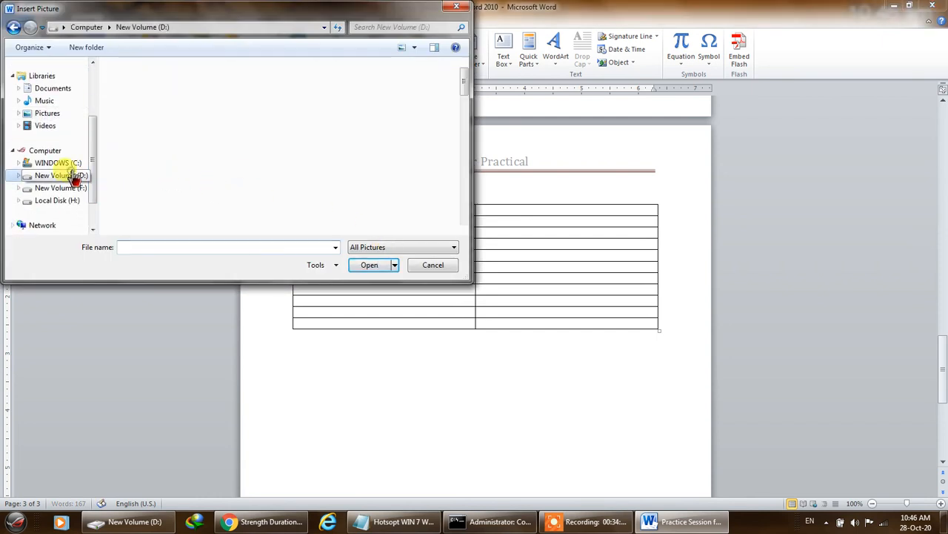
{"action": "double_click", "coordinate": [196, 111]}
{"action": "double_click", "coordinate": [134, 86]}
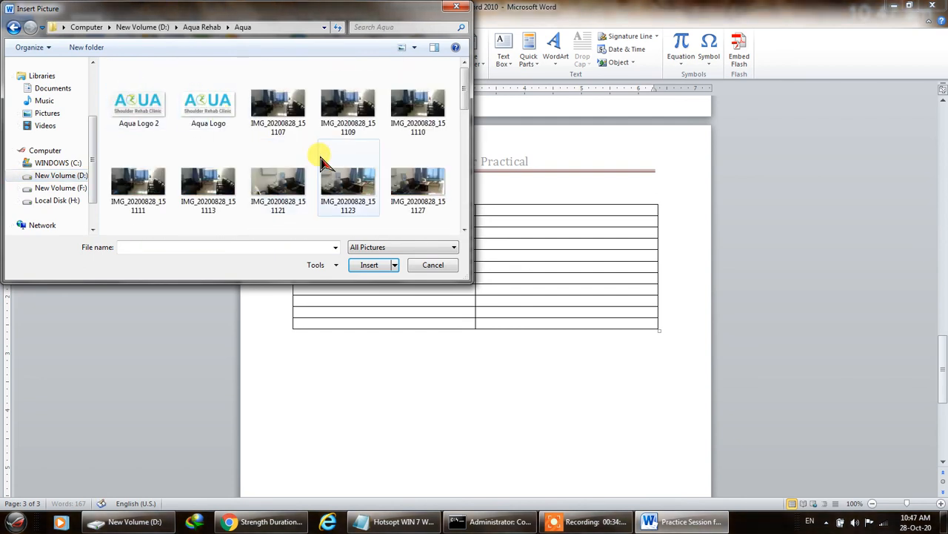
{"action": "scroll", "coordinate": [319, 156], "scroll_direction": "down", "scroll_amount": 3}
{"action": "scroll", "coordinate": [321, 163], "scroll_direction": "down", "scroll_amount": 10}
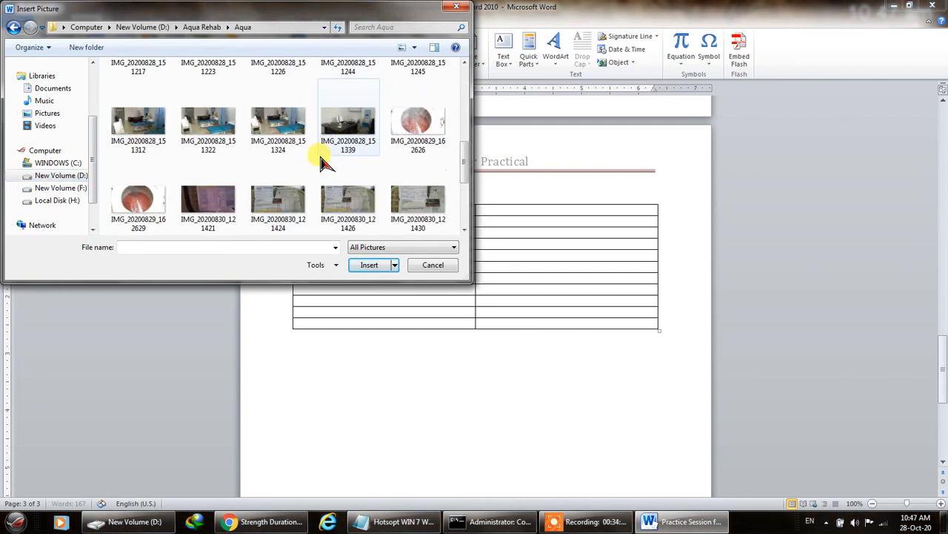
{"action": "scroll", "coordinate": [324, 167], "scroll_direction": "down", "scroll_amount": 3}
{"action": "scroll", "coordinate": [323, 166], "scroll_direction": "up", "scroll_amount": 10}
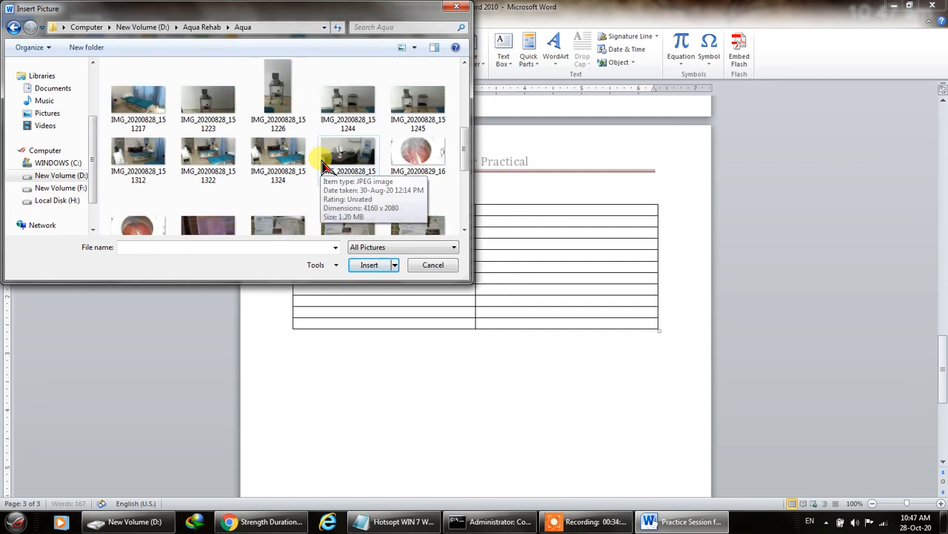
{"action": "scroll", "coordinate": [323, 166], "scroll_direction": "up", "scroll_amount": 3}
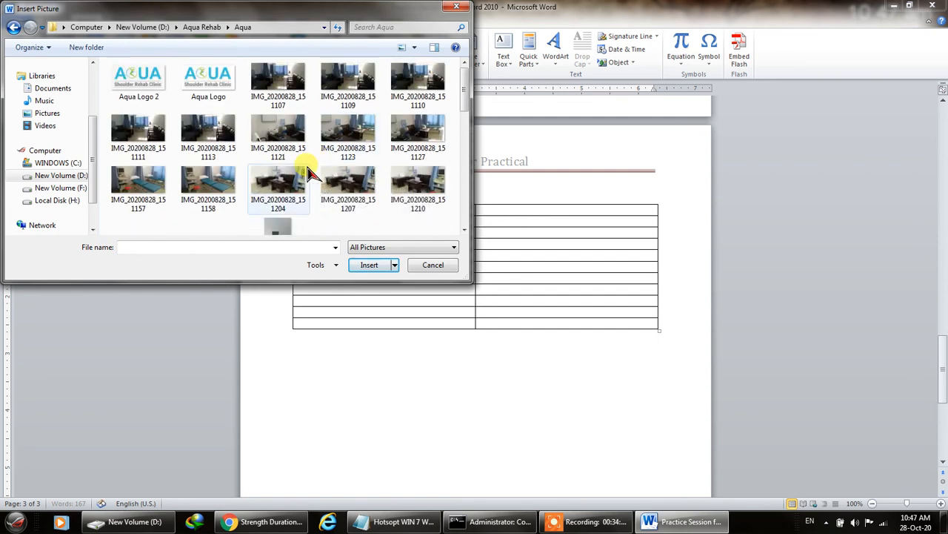
{"action": "double_click", "coordinate": [208, 185]}
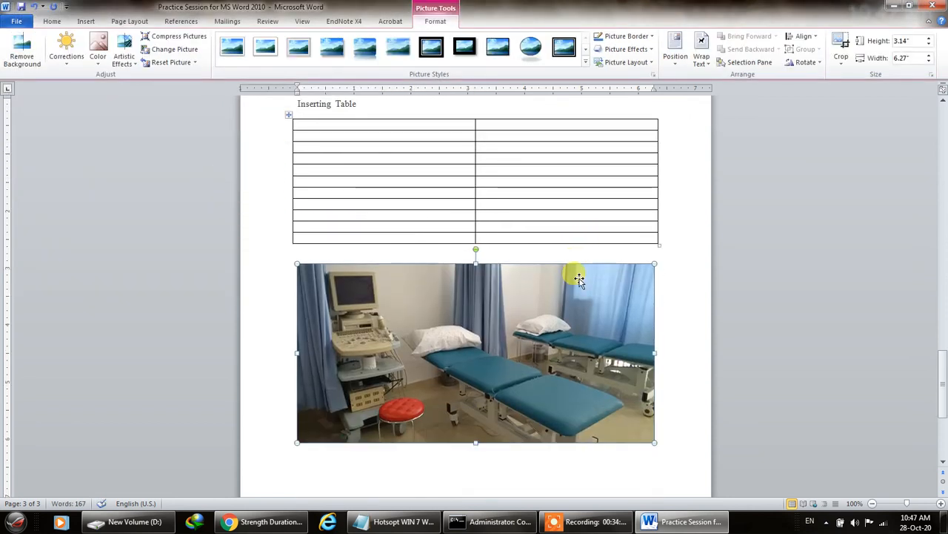
{"action": "scroll", "coordinate": [578, 279], "scroll_direction": "down", "scroll_amount": 1}
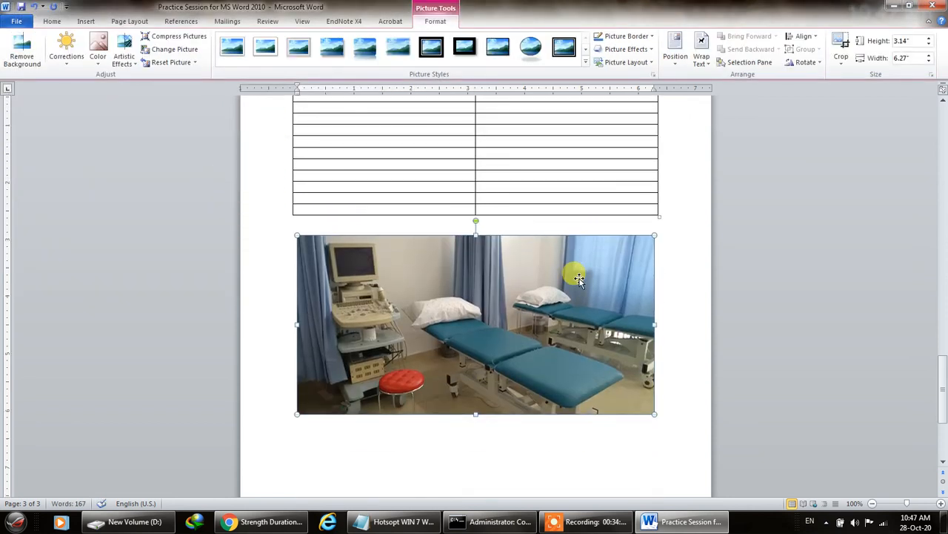
{"action": "scroll", "coordinate": [578, 279], "scroll_direction": "down", "scroll_amount": 1}
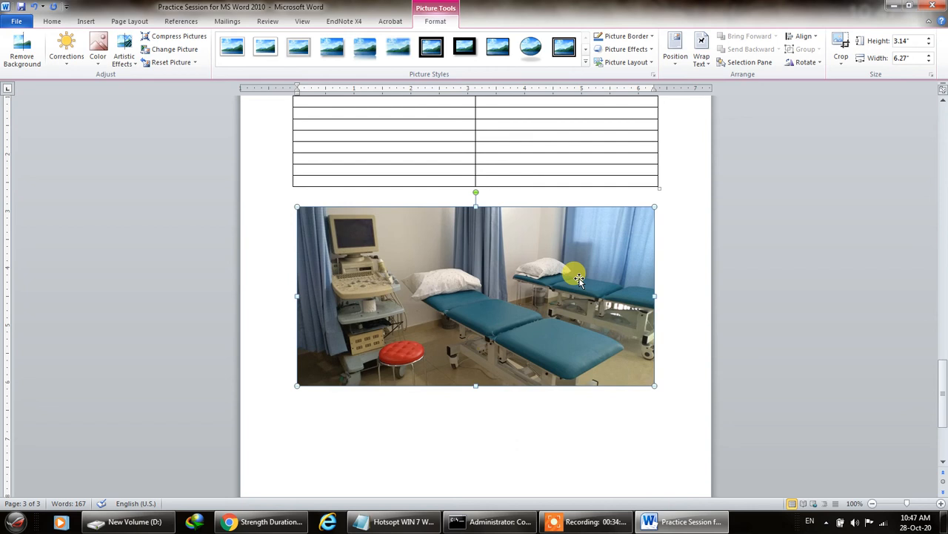
{"action": "left_click_drag", "start_coordinate": [654, 207], "coordinate": [532, 268]}
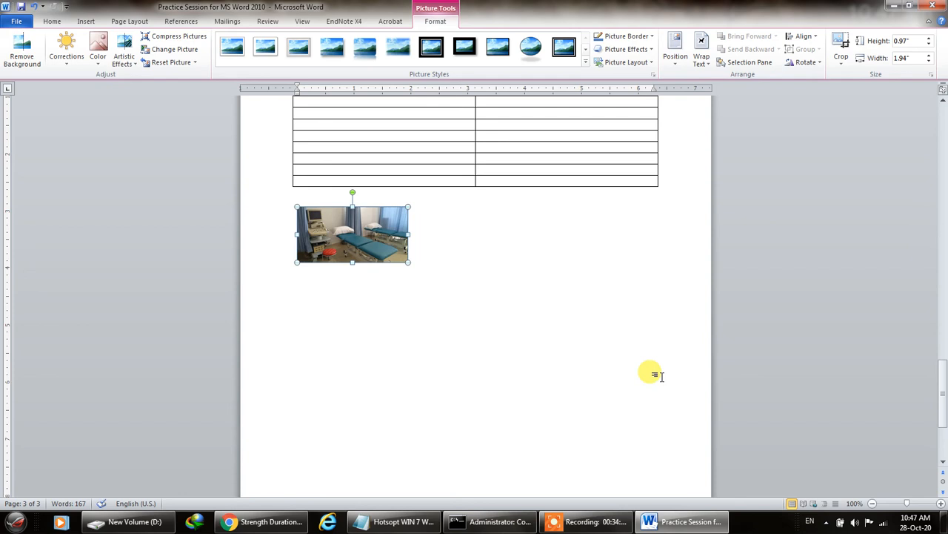
{"action": "key", "text": "ctrl+z"}
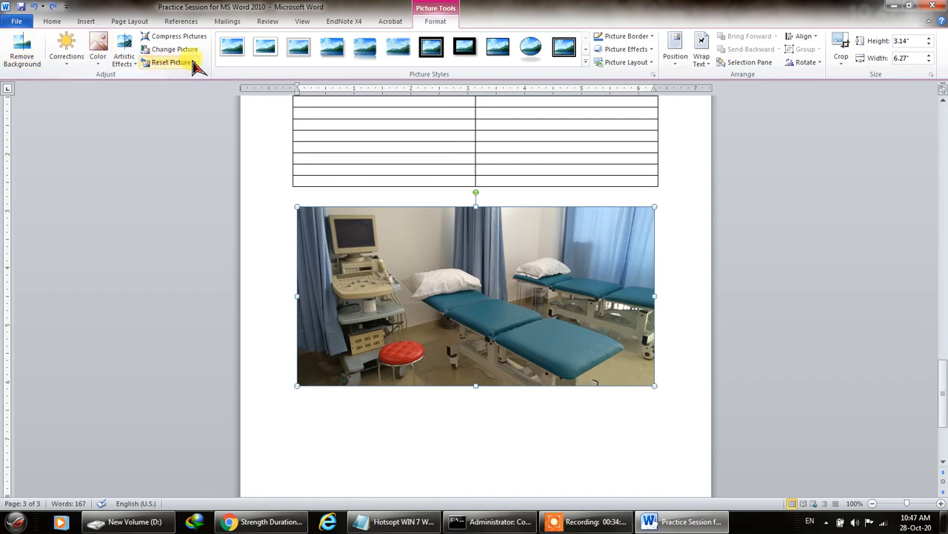
Preview Corrections, try Saturation 0% on the photo, then restore its original colour.
{"action": "left_click", "coordinate": [79, 67]}
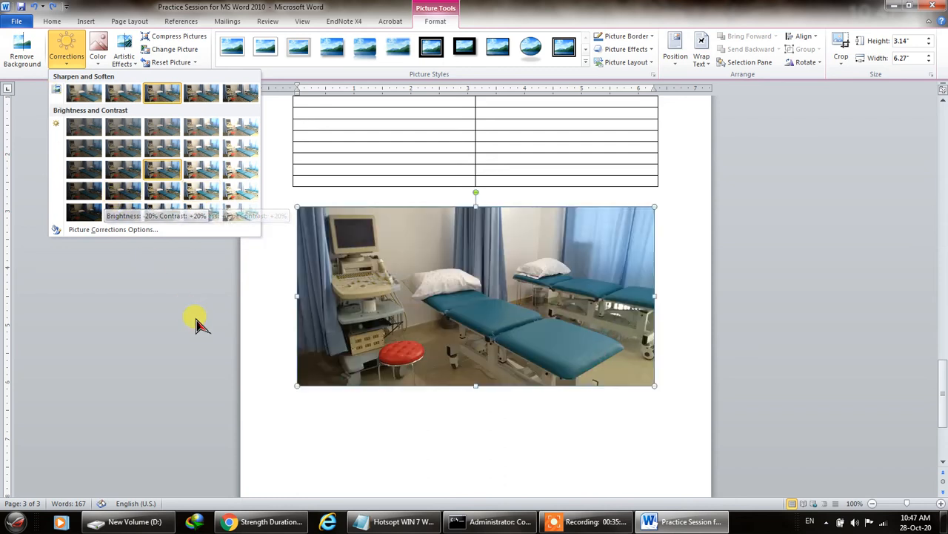
{"action": "left_click", "coordinate": [102, 65]}
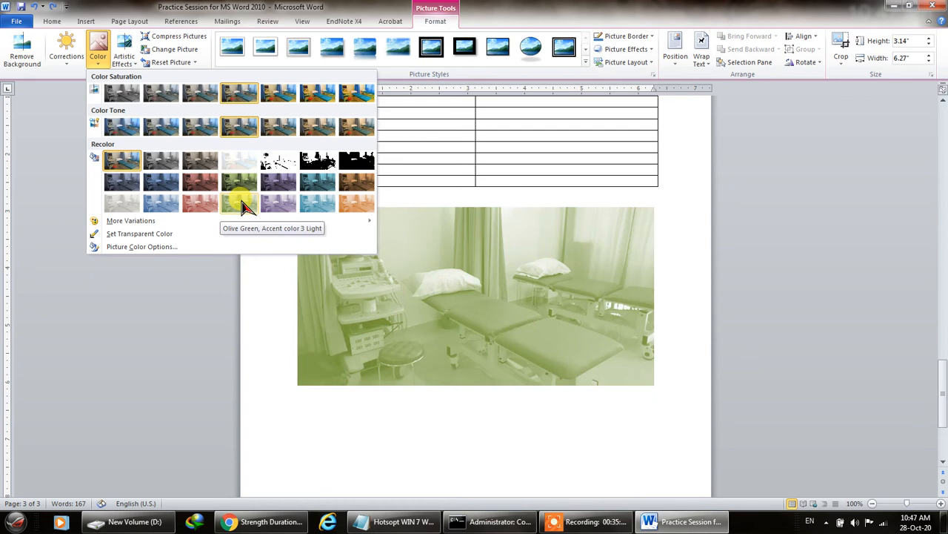
{"action": "left_click", "coordinate": [123, 96]}
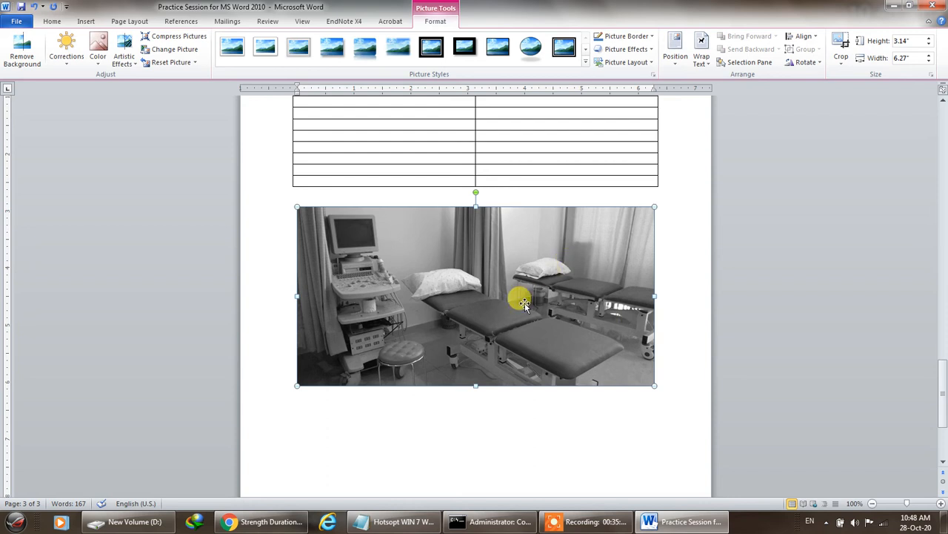
{"action": "left_click", "coordinate": [104, 66]}
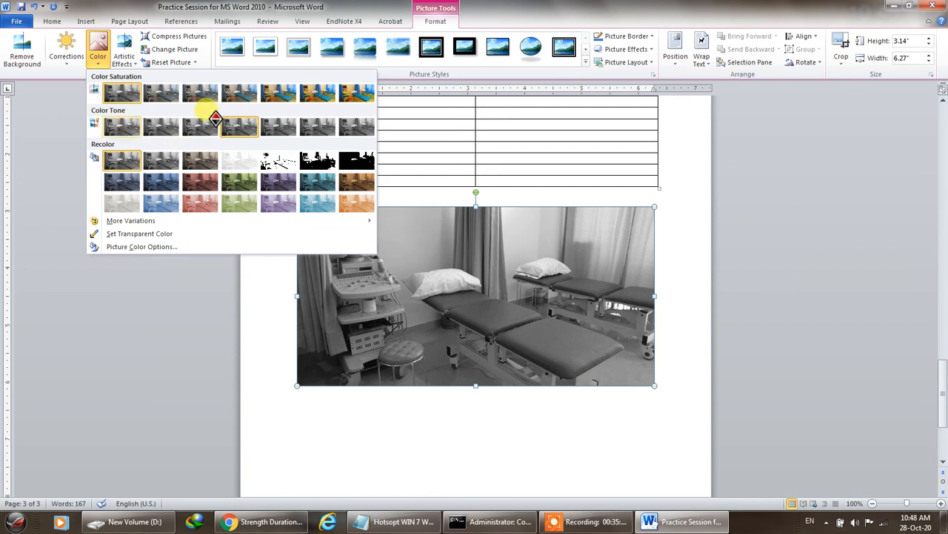
{"action": "left_click", "coordinate": [128, 100]}
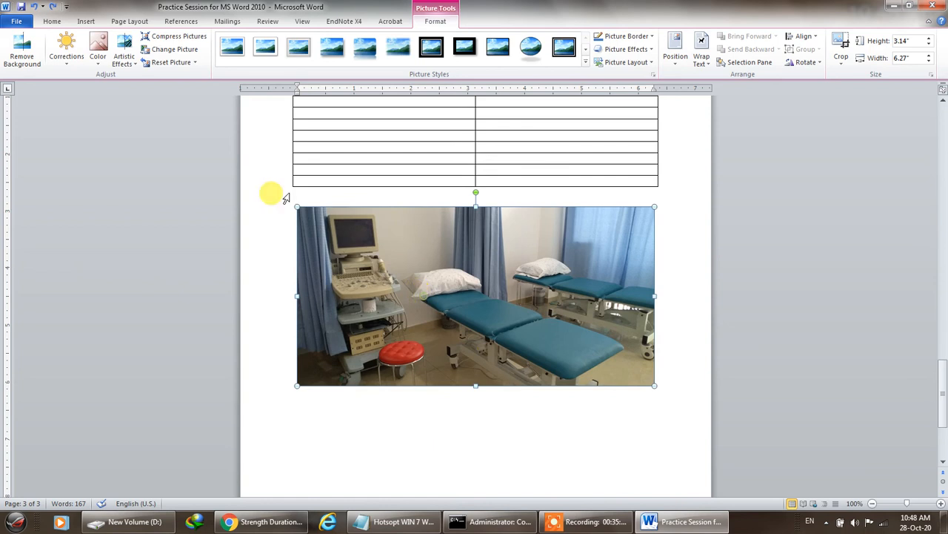
Browse Artistic Effects without applying one, then delete the photo.
{"action": "left_click", "coordinate": [124, 53]}
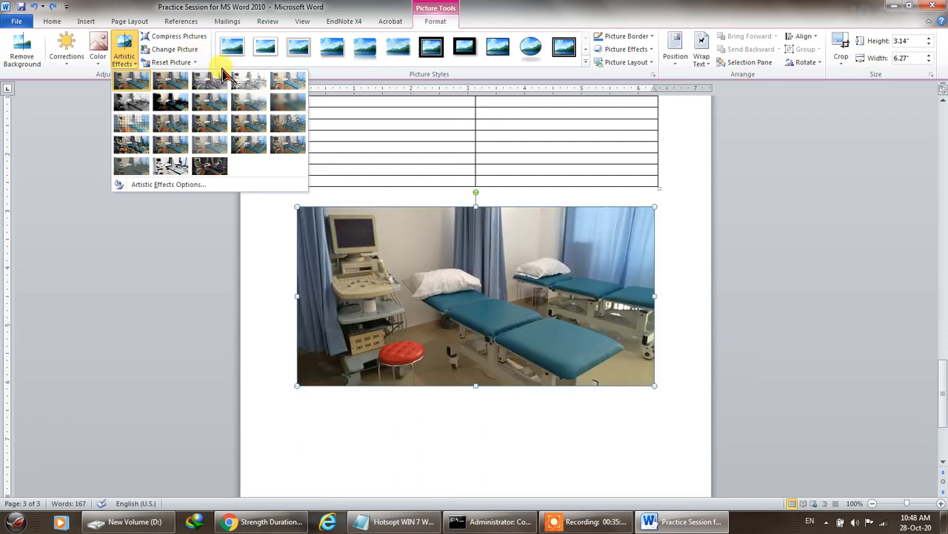
{"action": "left_click", "coordinate": [495, 430]}
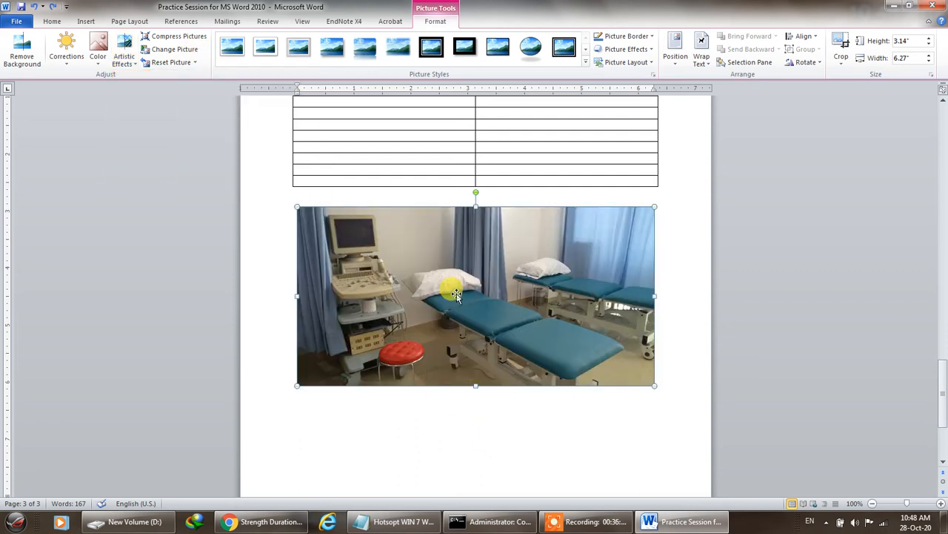
{"action": "key", "text": "Delete"}
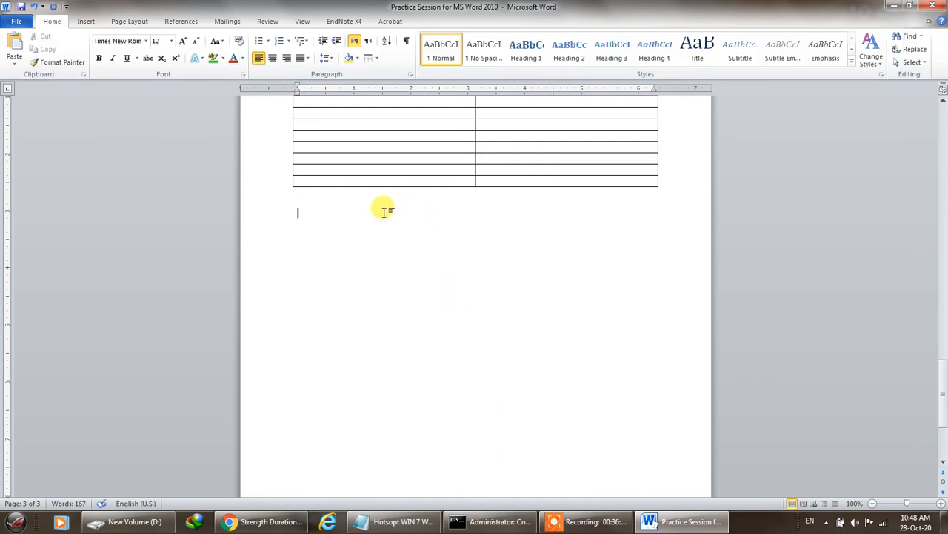
Search Clip Art for 'car' and insert the green race car clip below the table.
{"action": "left_click", "coordinate": [86, 20]}
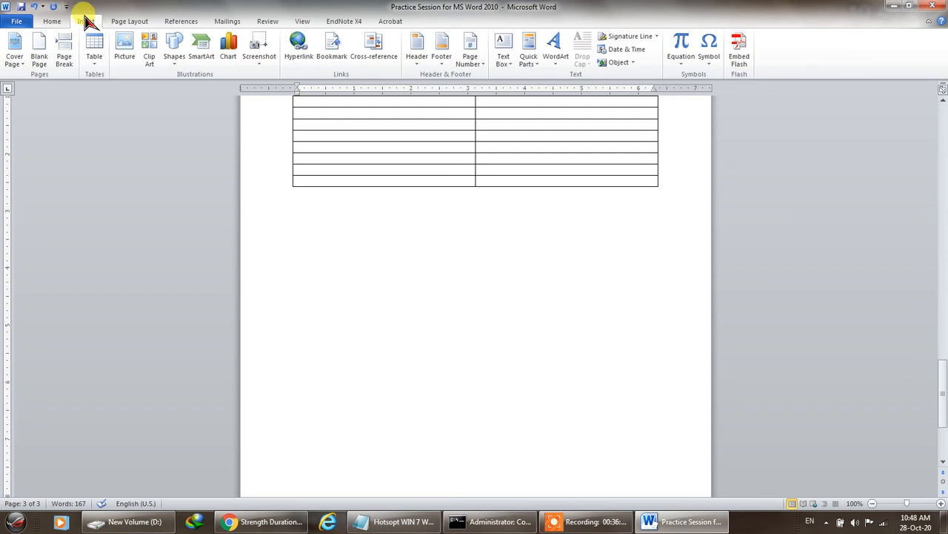
{"action": "left_click", "coordinate": [149, 52]}
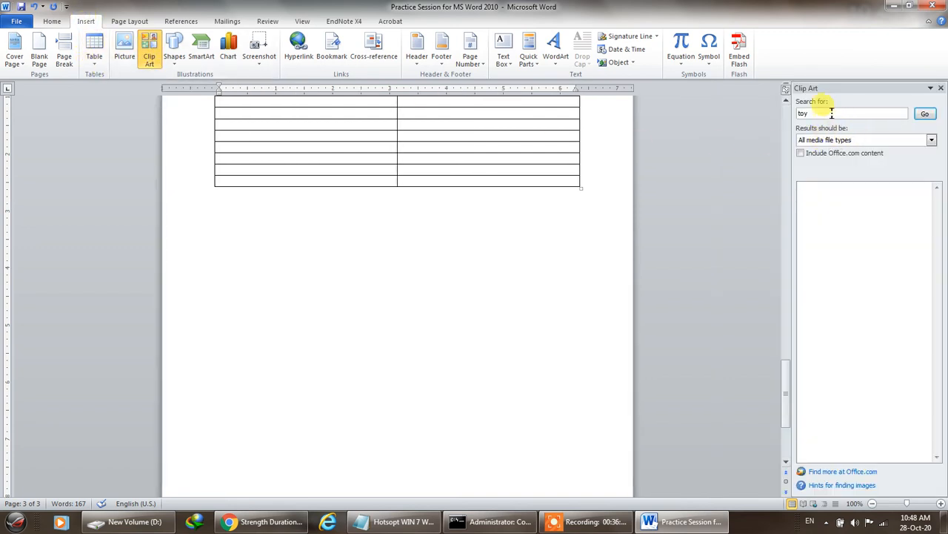
{"action": "left_click", "coordinate": [925, 113]}
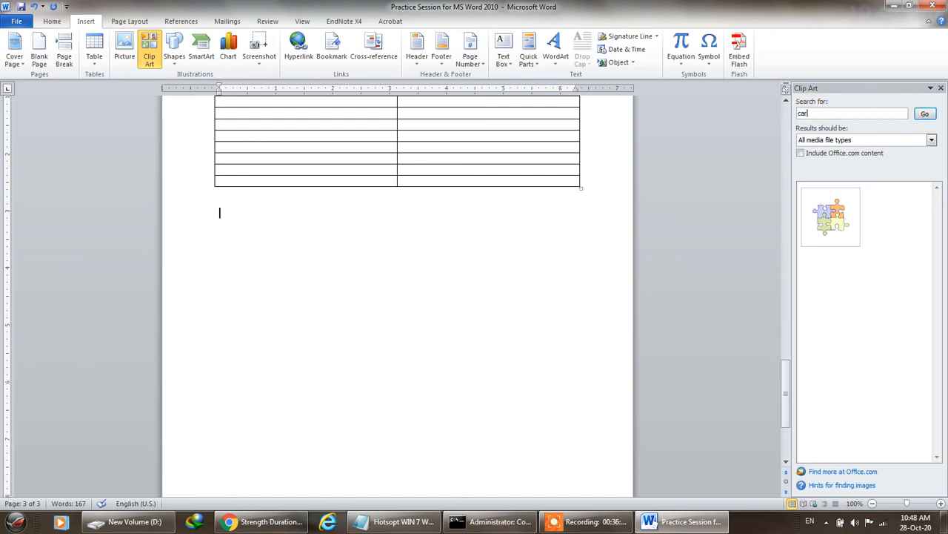
{"action": "left_click", "coordinate": [925, 114]}
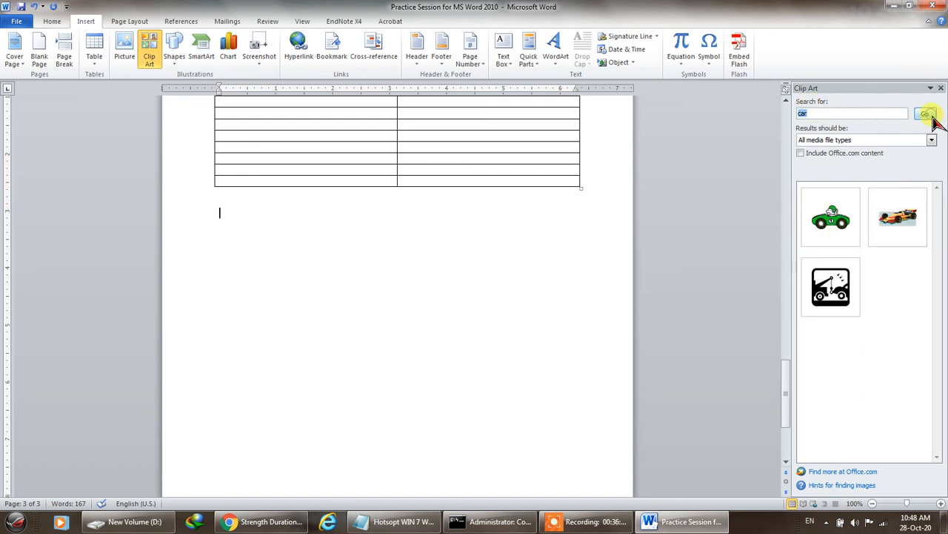
{"action": "left_click", "coordinate": [839, 220]}
{"action": "left_click", "coordinate": [408, 274]}
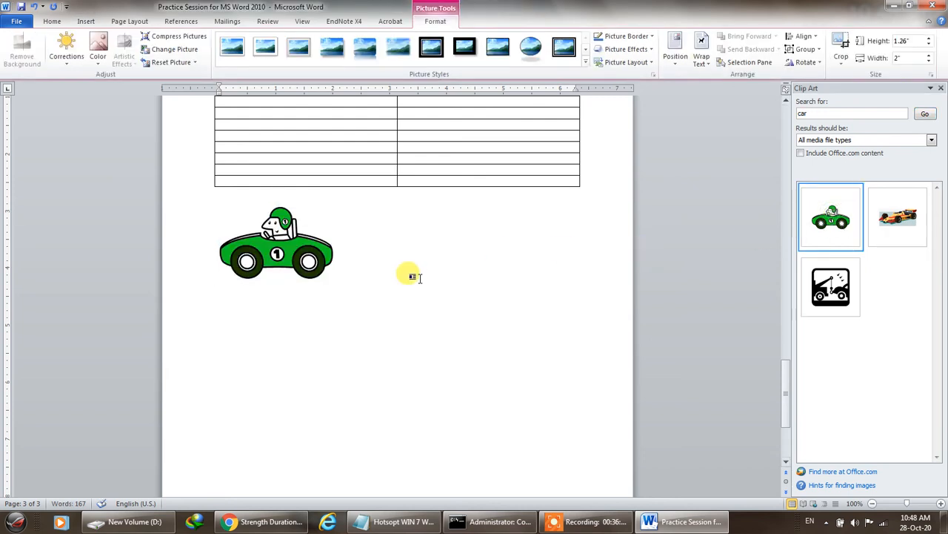
{"action": "left_click", "coordinate": [314, 250]}
{"action": "left_click", "coordinate": [366, 284]}
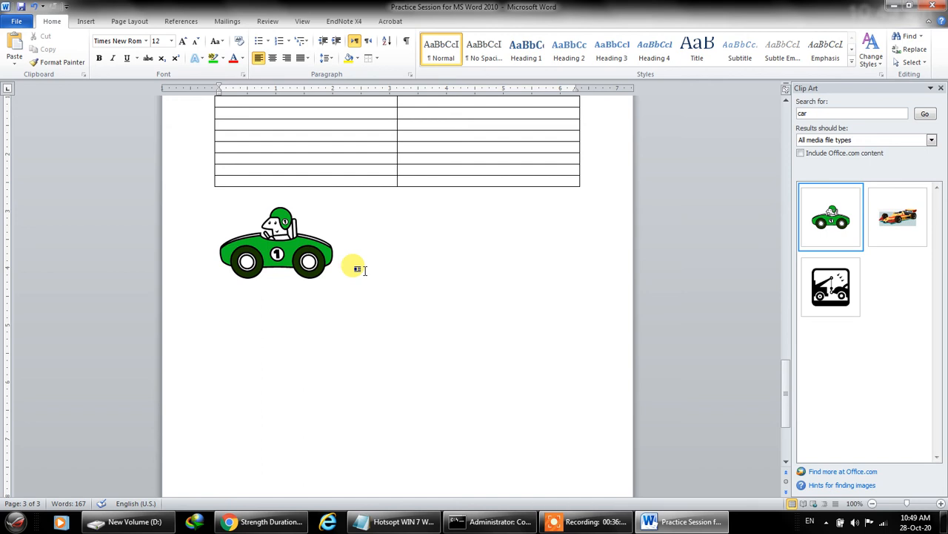
{"action": "left_click", "coordinate": [89, 20]}
{"action": "left_click", "coordinate": [174, 56]}
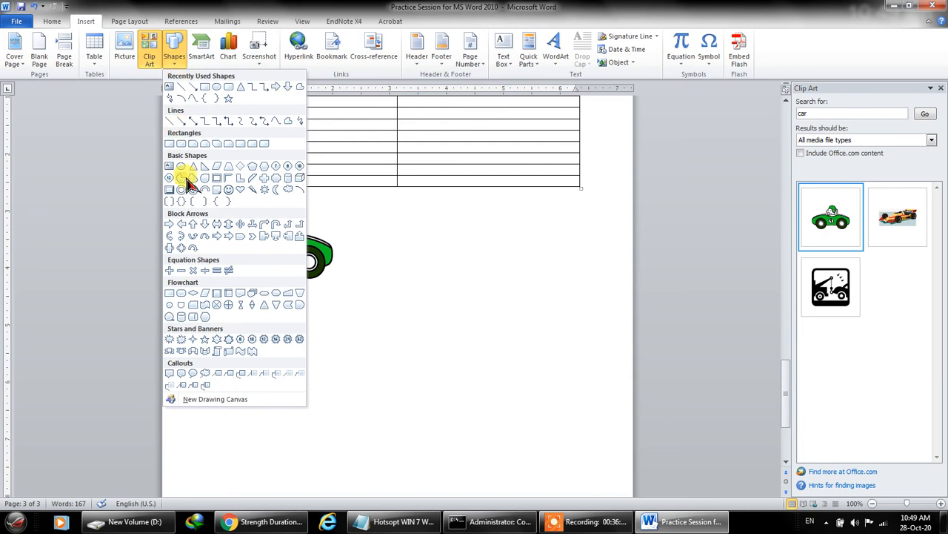
Draw a large pie shape and reshape it with Edit Points, then undo it and the car clip art.
{"action": "left_click", "coordinate": [186, 181]}
{"action": "left_click_drag", "start_coordinate": [333, 286], "coordinate": [516, 454]}
{"action": "left_click", "coordinate": [580, 351]}
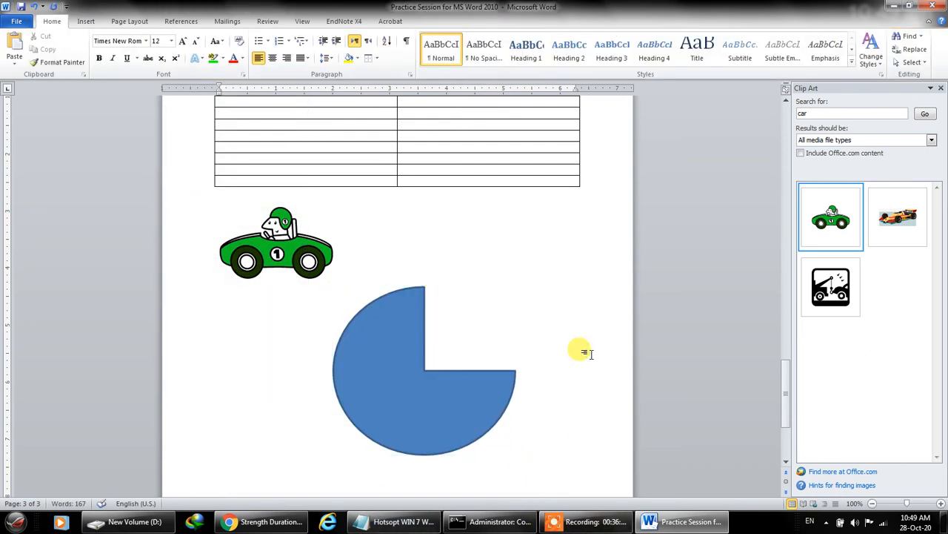
{"action": "left_click", "coordinate": [409, 398]}
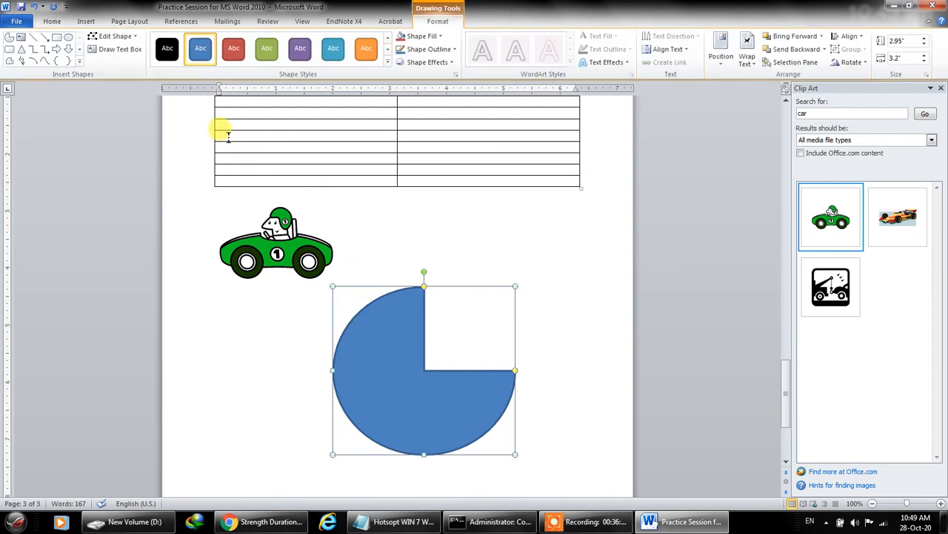
{"action": "left_click", "coordinate": [113, 37]}
{"action": "left_click", "coordinate": [122, 67]}
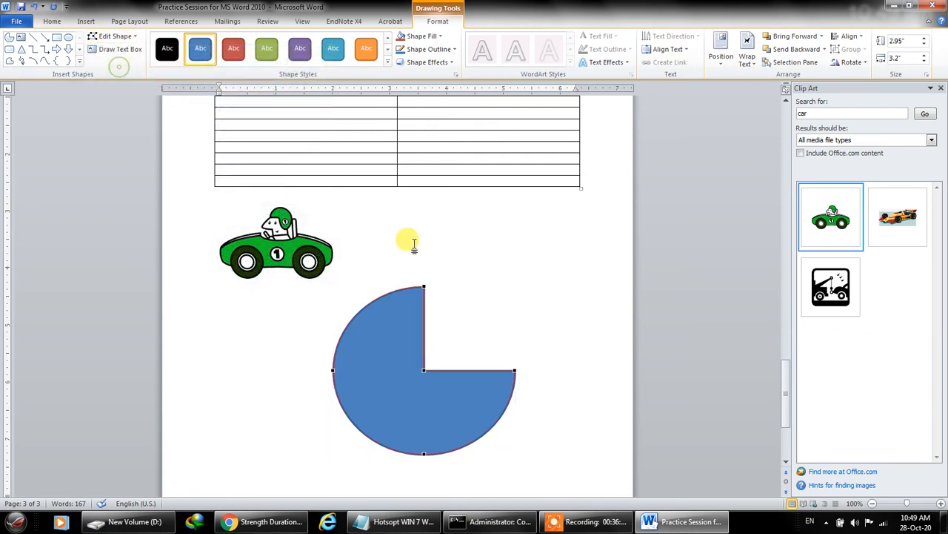
{"action": "left_click_drag", "start_coordinate": [424, 285], "coordinate": [510, 335]}
{"action": "left_click", "coordinate": [571, 311]}
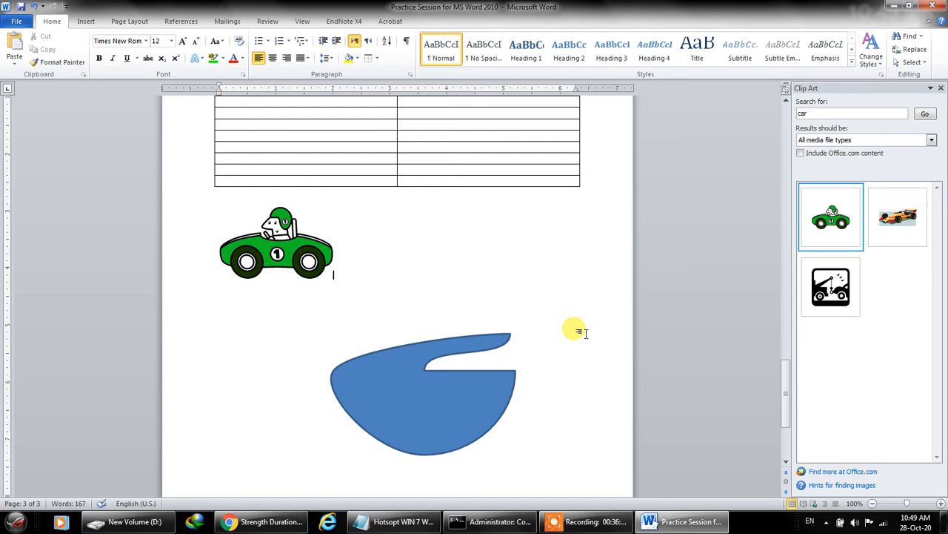
{"action": "key", "text": "ctrl+z"}
{"action": "key", "text": "ctrl+z"}
{"action": "key", "text": "ctrl+z"}
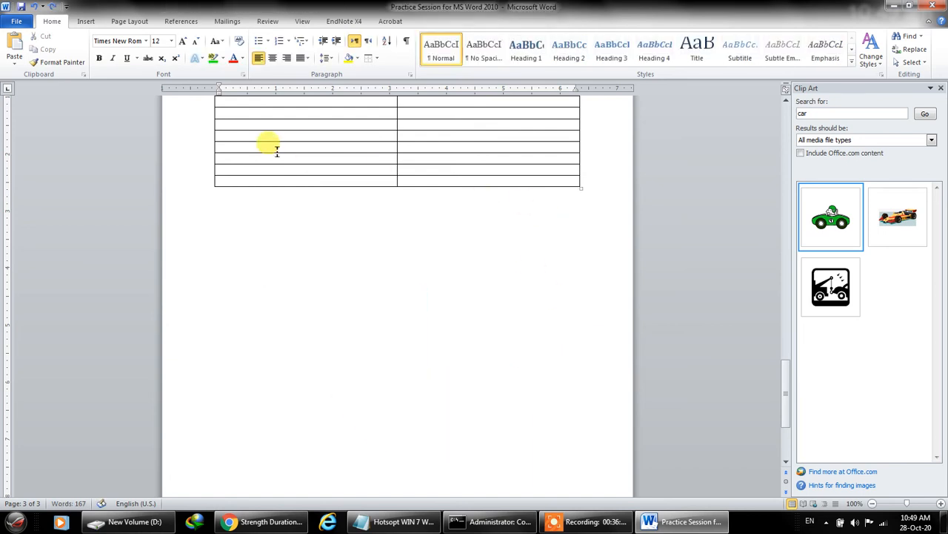
Insert a Continuous Arrow Process SmartArt graphic below the table.
{"action": "left_click", "coordinate": [89, 20]}
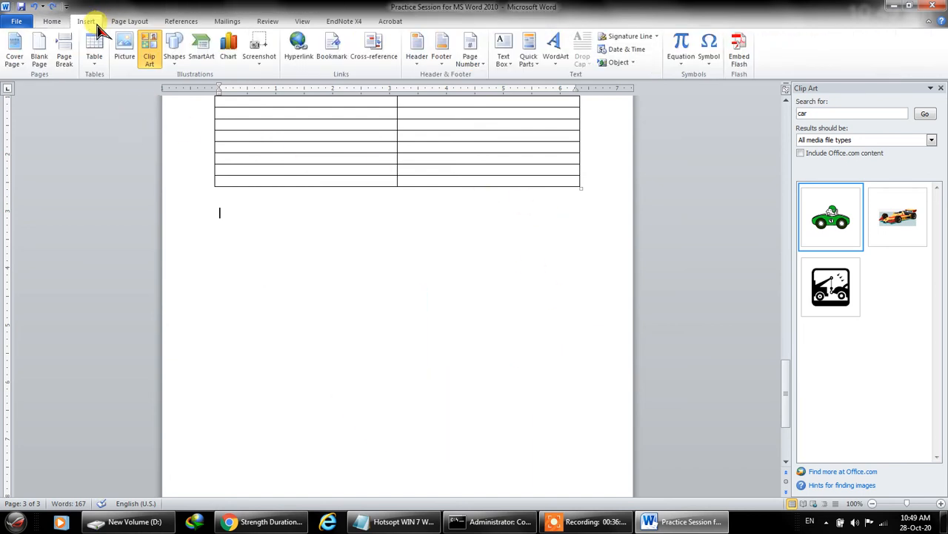
{"action": "left_click", "coordinate": [202, 59]}
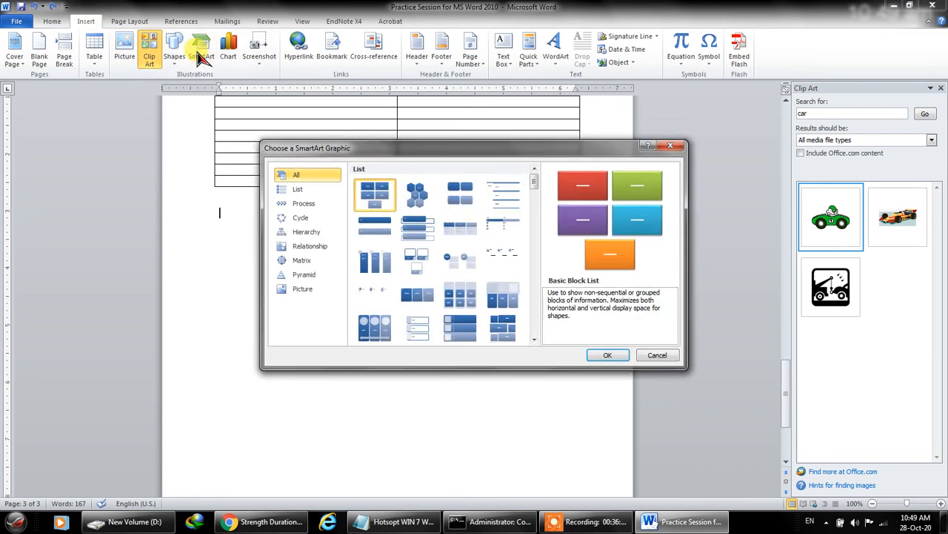
{"action": "left_click_drag", "start_coordinate": [535, 186], "coordinate": [540, 212]}
{"action": "left_click", "coordinate": [454, 226]}
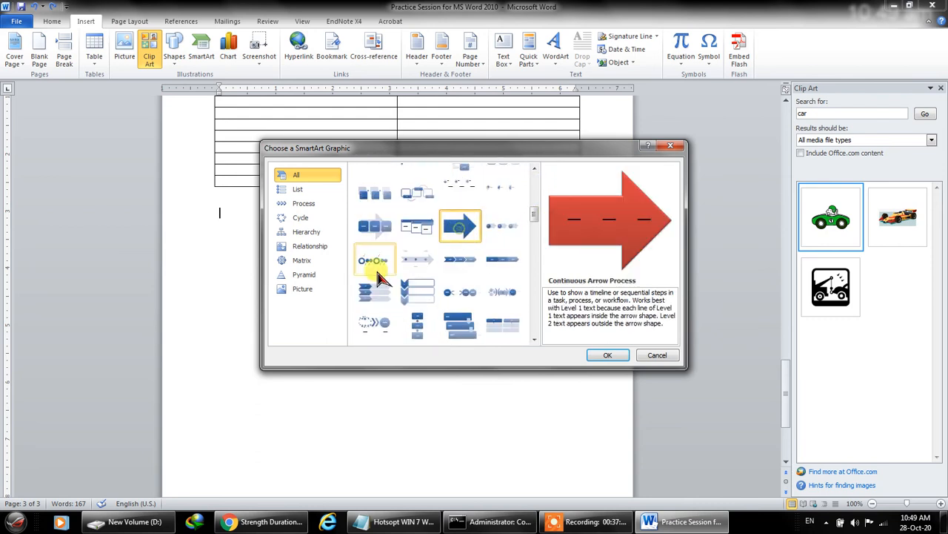
{"action": "left_click", "coordinate": [609, 356]}
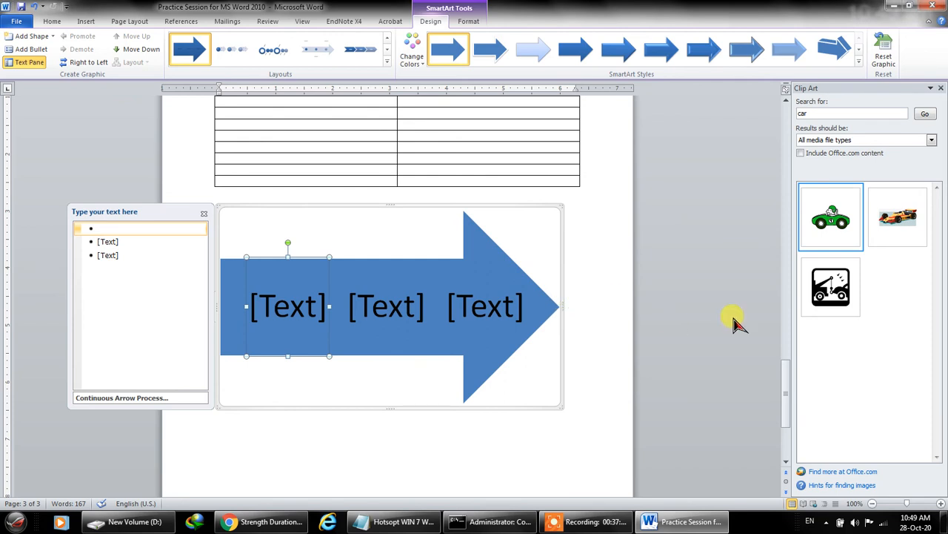
Label the arrow stages Buy Ticket, Grab a Seat and Watch Movie, then deselect the graphic.
{"action": "left_click", "coordinate": [304, 311]}
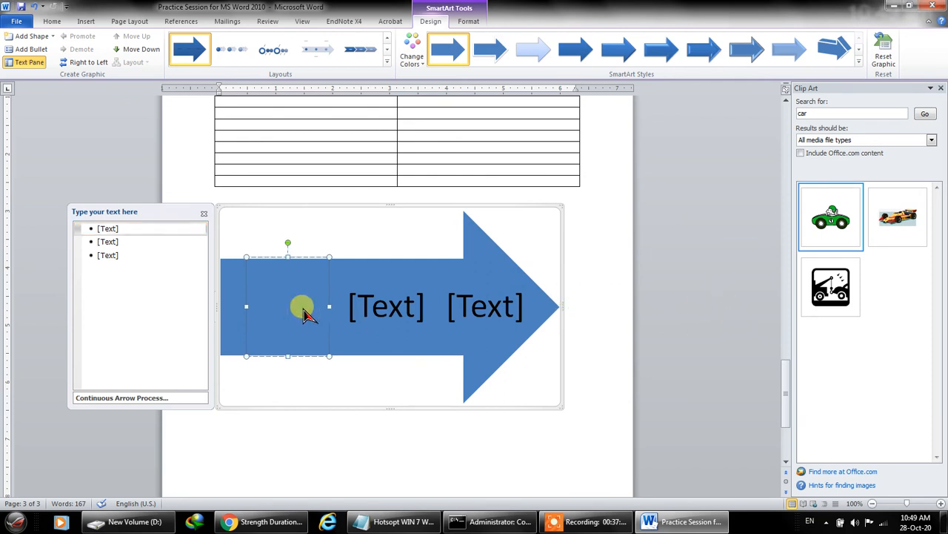
{"action": "type", "text": "Buy"}
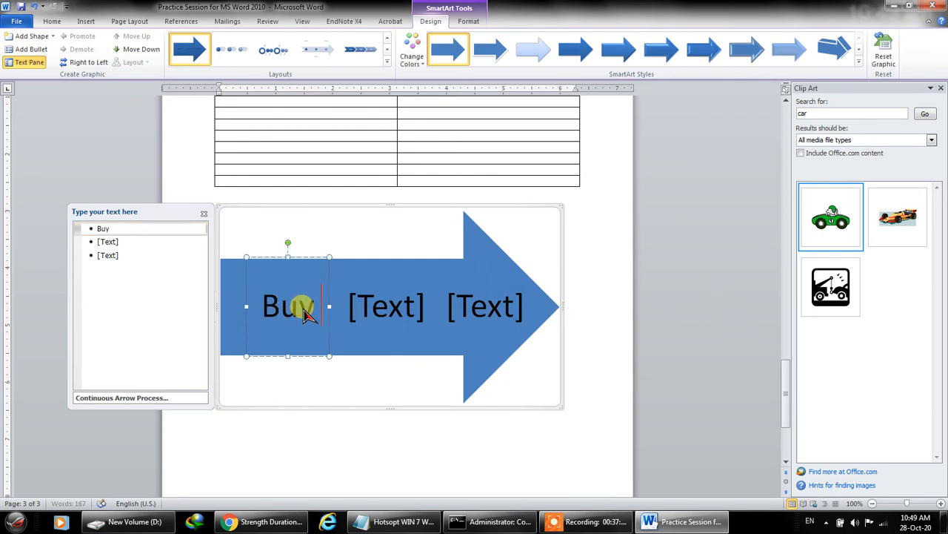
{"action": "type", "text": " Ticket"}
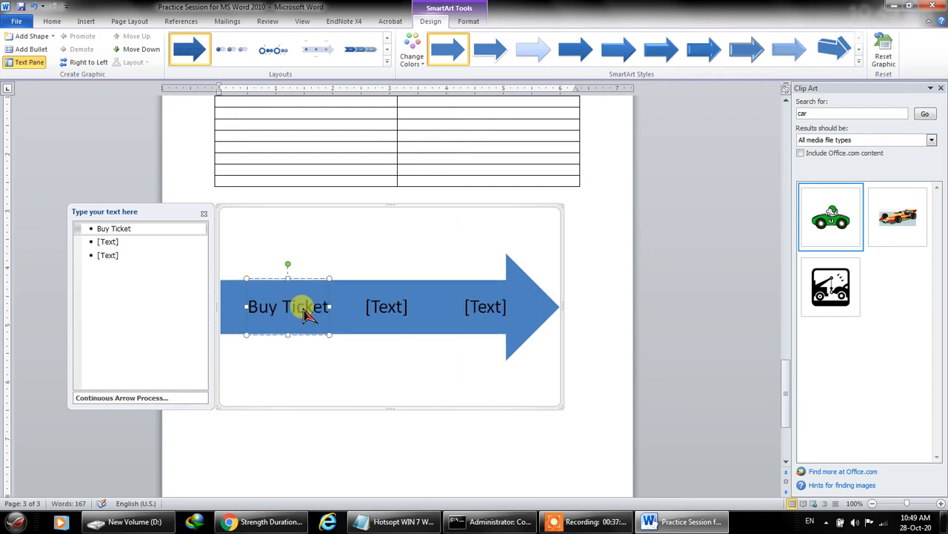
{"action": "left_click", "coordinate": [387, 314]}
{"action": "type", "text": "Grab"}
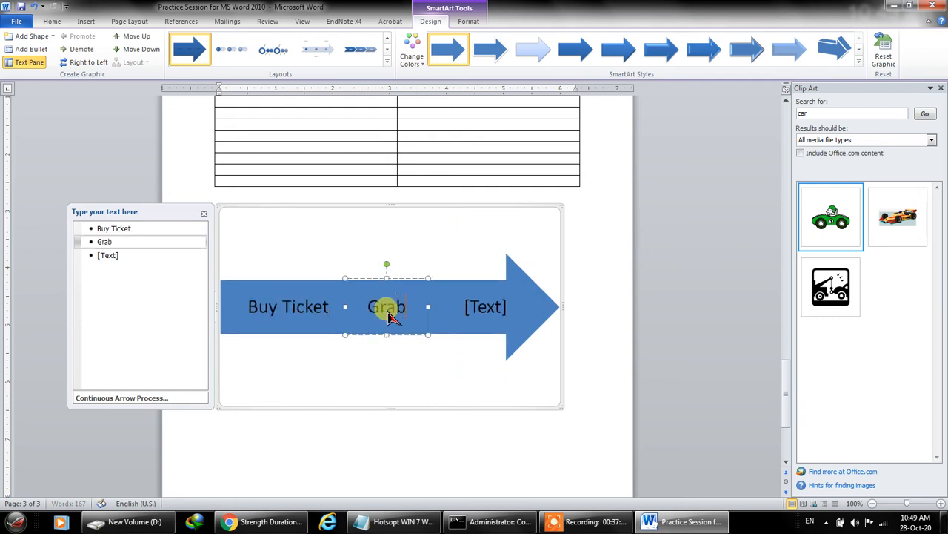
{"action": "type", "text": " a Seat"}
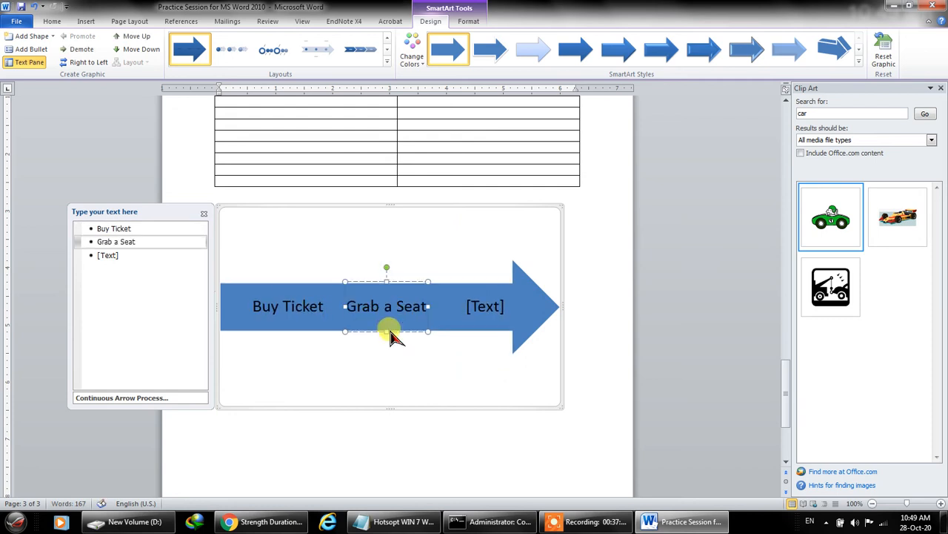
{"action": "left_click", "coordinate": [492, 311]}
{"action": "type", "text": "Wat"}
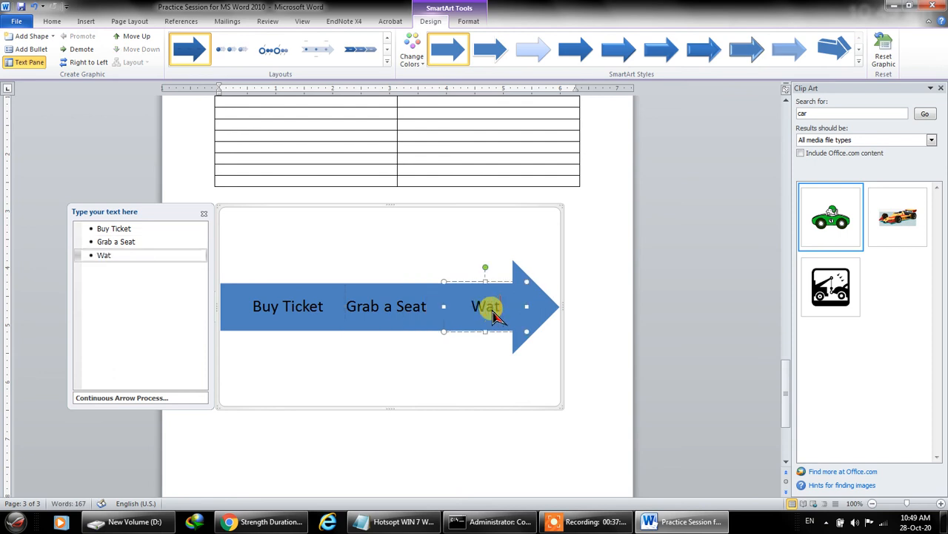
{"action": "type", "text": "ch Movie"}
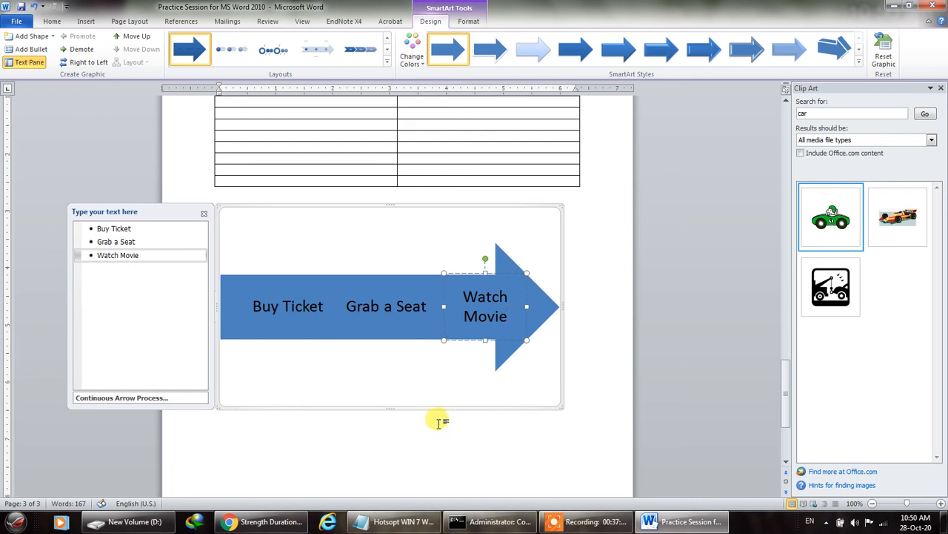
{"action": "left_click", "coordinate": [249, 441]}
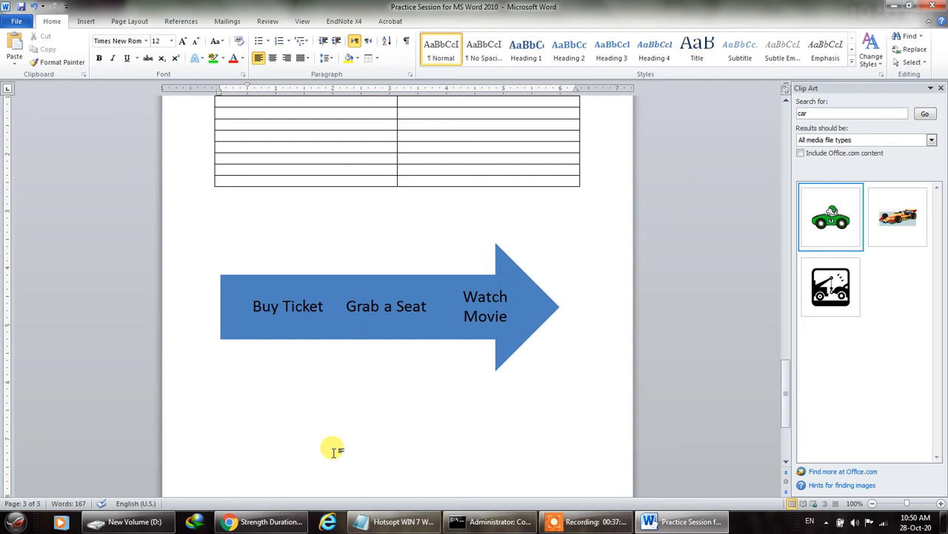
{"action": "left_click", "coordinate": [89, 21]}
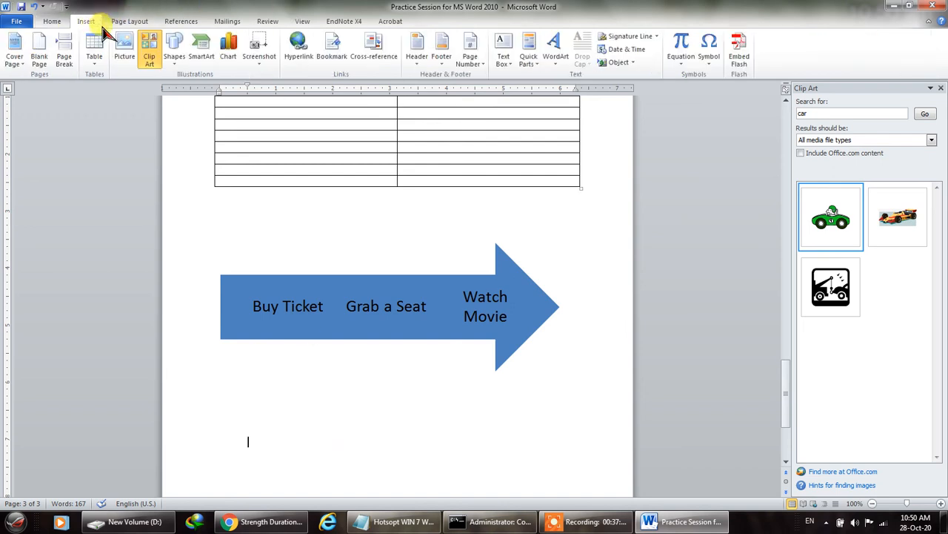
Insert the default Clustered Column chart into the document.
{"action": "left_click", "coordinate": [229, 59]}
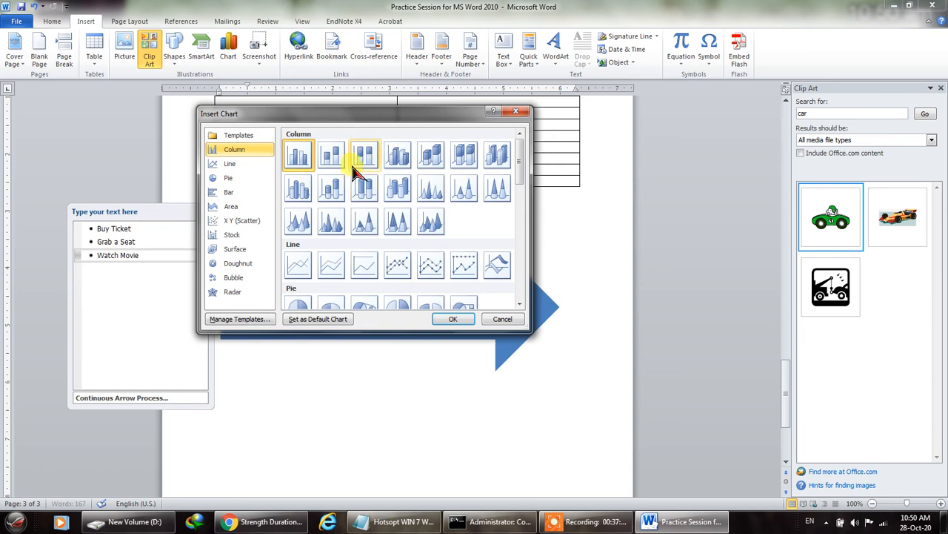
{"action": "scroll", "coordinate": [360, 265], "scroll_direction": "down", "scroll_amount": 5}
{"action": "scroll", "coordinate": [345, 249], "scroll_direction": "up", "scroll_amount": 5}
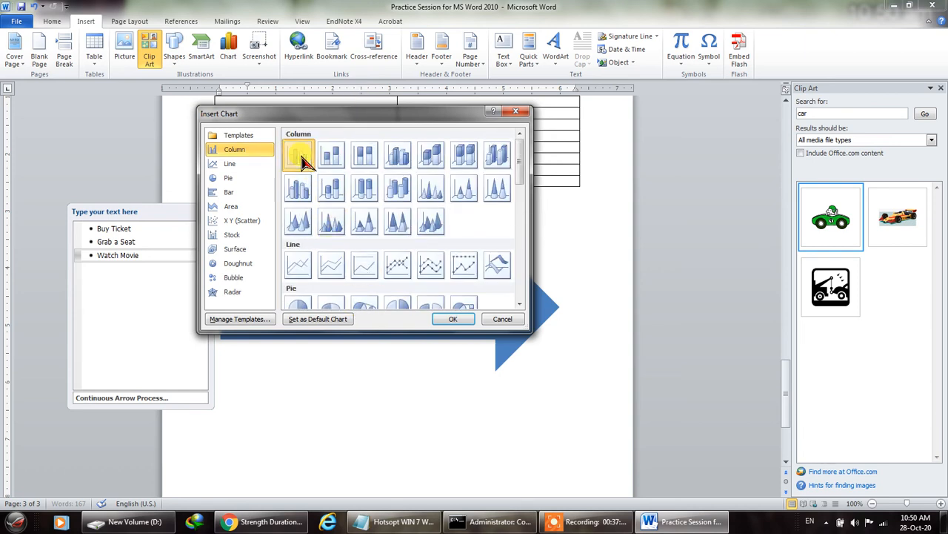
{"action": "left_click", "coordinate": [447, 316]}
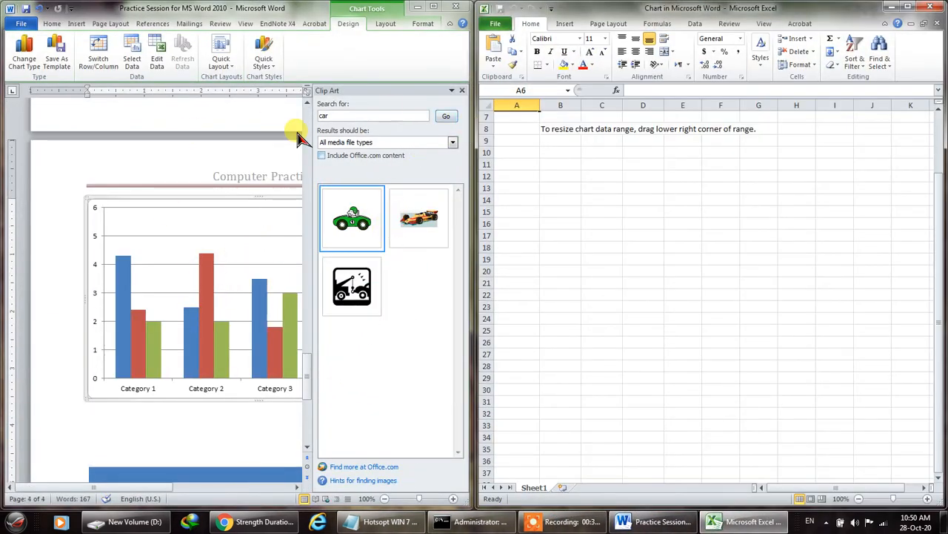
Shrink the chart data to one row and rename the series Pakistan, Bangladesh and Nepal.
{"action": "scroll", "coordinate": [644, 200], "scroll_direction": "up", "scroll_amount": 2}
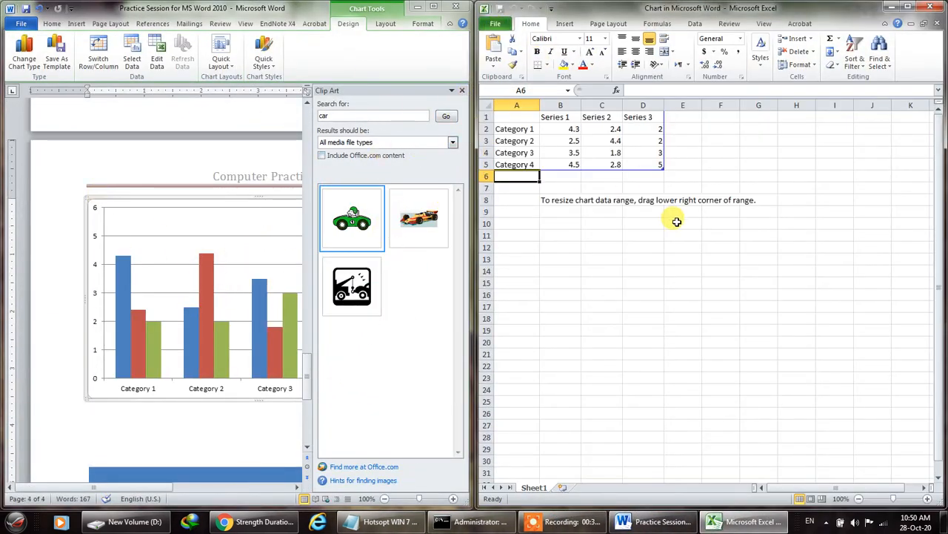
{"action": "left_click_drag", "start_coordinate": [663, 168], "coordinate": [648, 124]}
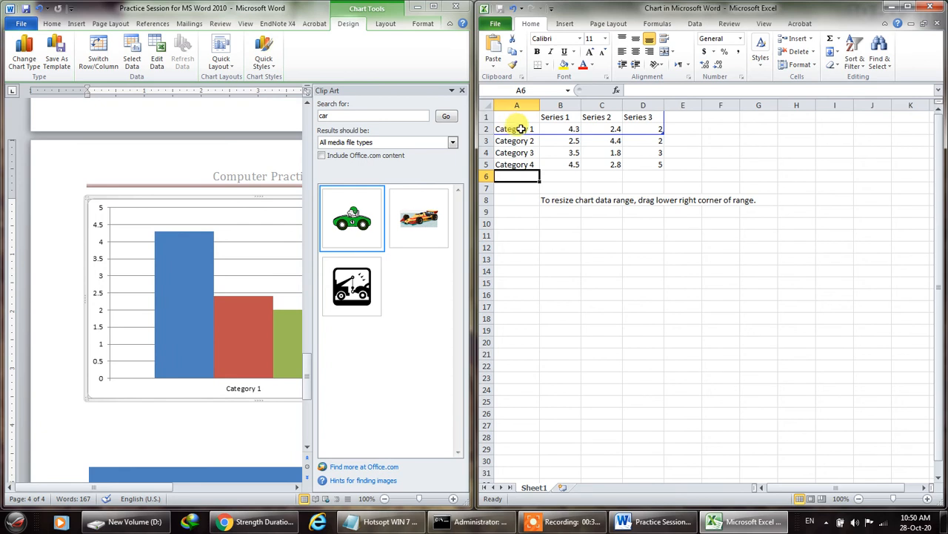
{"action": "double_click", "coordinate": [570, 117]}
{"action": "left_click_drag", "start_coordinate": [575, 117], "coordinate": [541, 116]}
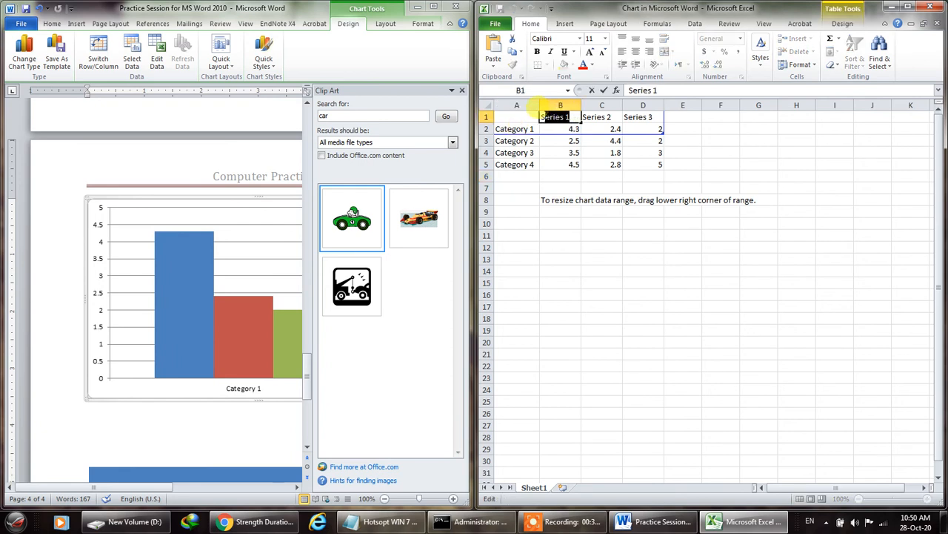
{"action": "type", "text": "Pakistan"}
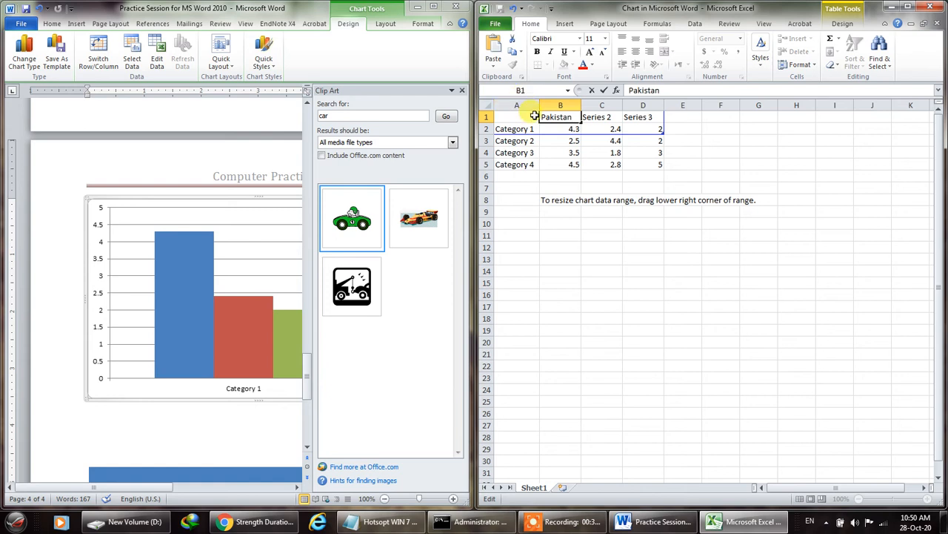
{"action": "double_click", "coordinate": [602, 117]}
{"action": "left_click_drag", "start_coordinate": [612, 117], "coordinate": [584, 116]}
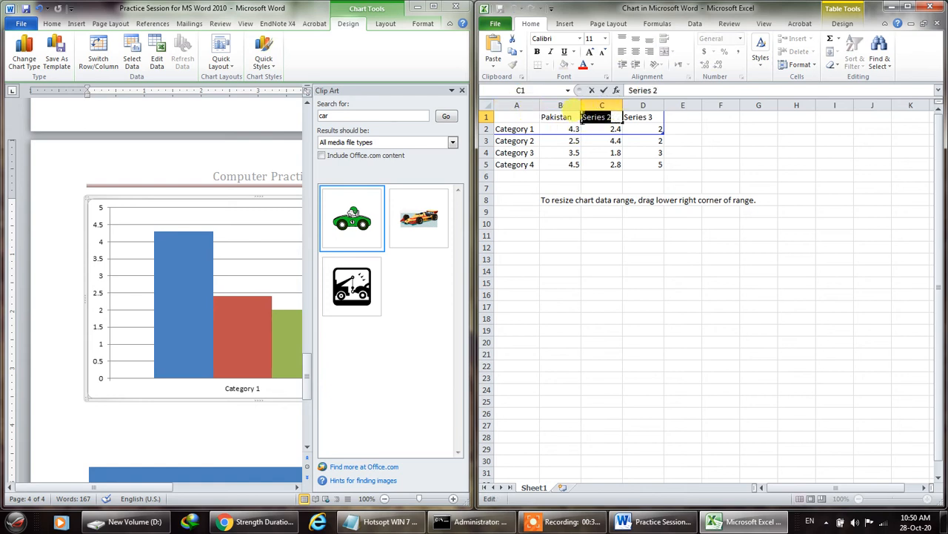
{"action": "type", "text": "Bangladesh"}
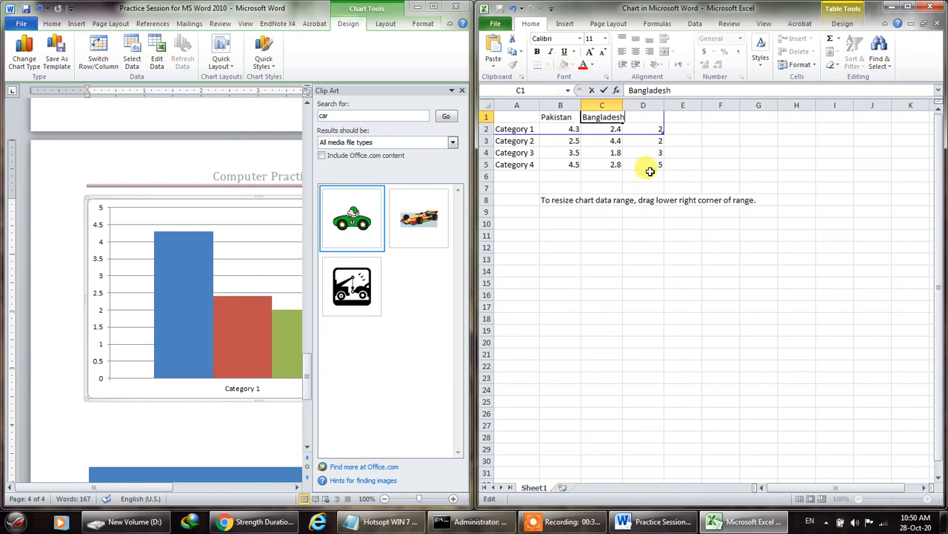
{"action": "key", "text": "Tab"}
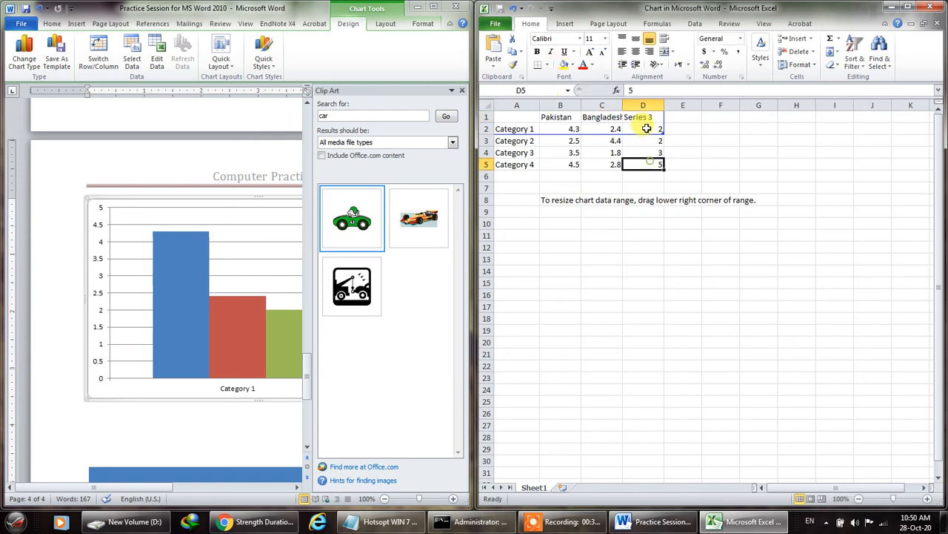
{"action": "double_click", "coordinate": [644, 117]}
{"action": "left_click_drag", "start_coordinate": [652, 117], "coordinate": [626, 122]}
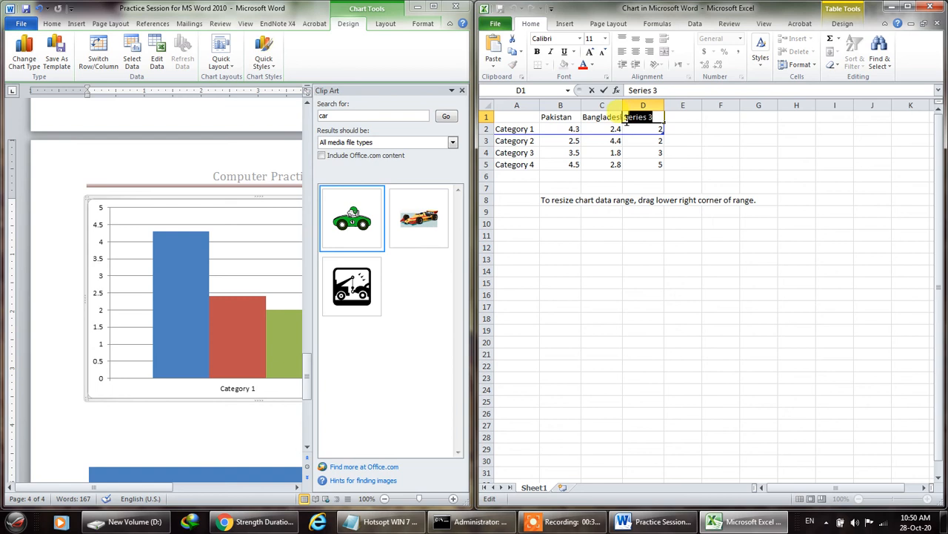
{"action": "key", "text": "BackSpace"}
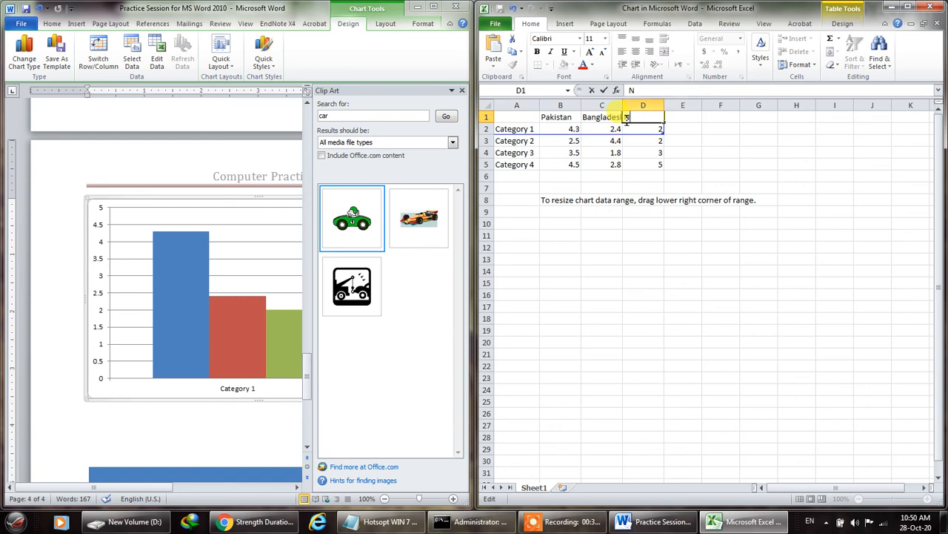
{"action": "left_click", "coordinate": [532, 130]}
Label the category 'No. of PT' with values 5000, 2500 and 1250.
{"action": "double_click", "coordinate": [536, 129]}
{"action": "left_click_drag", "start_coordinate": [539, 130], "coordinate": [486, 132]}
{"action": "type", "text": "No. of P"}
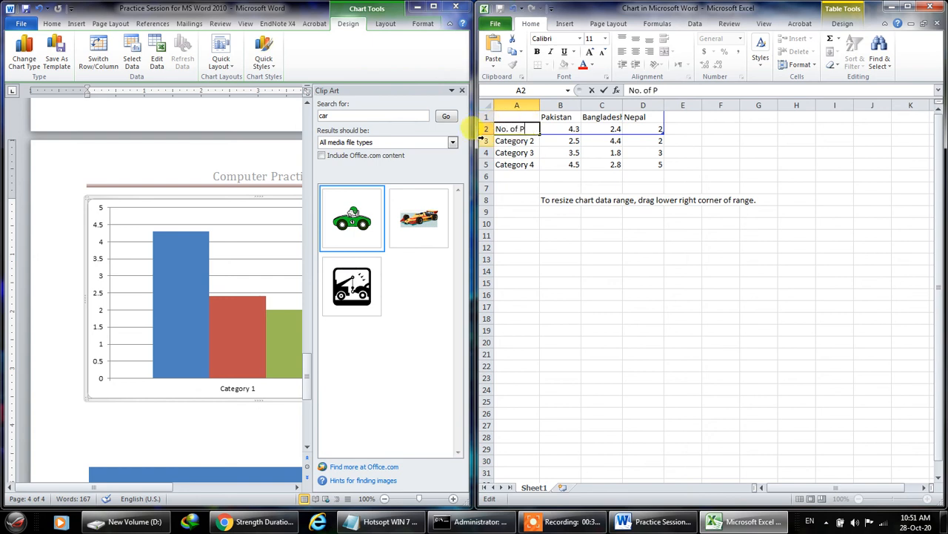
{"action": "type", "text": "T"}
{"action": "left_click", "coordinate": [572, 129]}
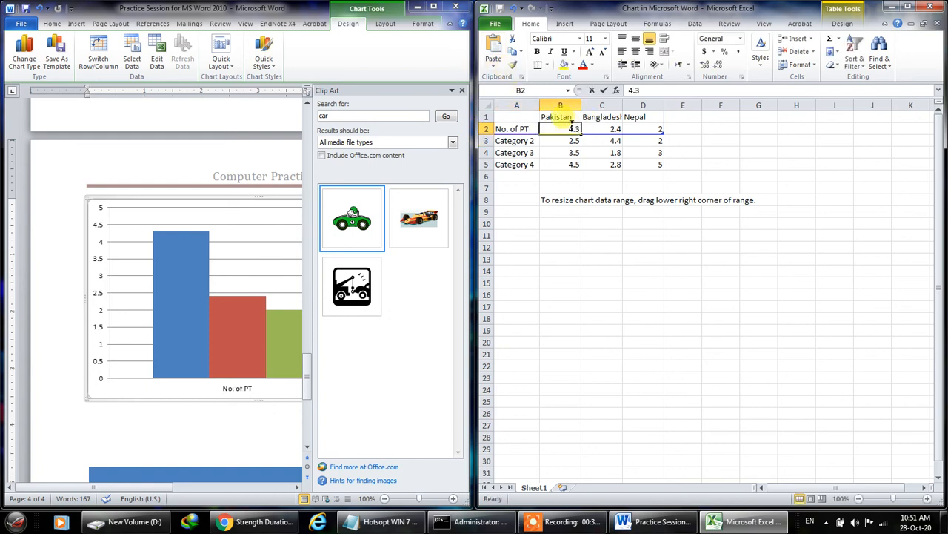
{"action": "double_click", "coordinate": [573, 128]}
{"action": "type", "text": "5"}
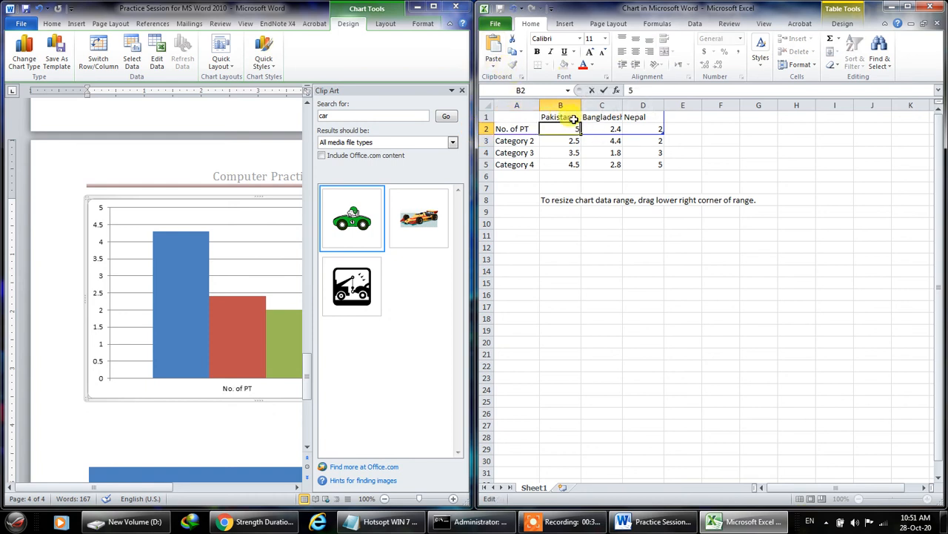
{"action": "type", "text": "000"}
{"action": "key", "text": "Tab"}
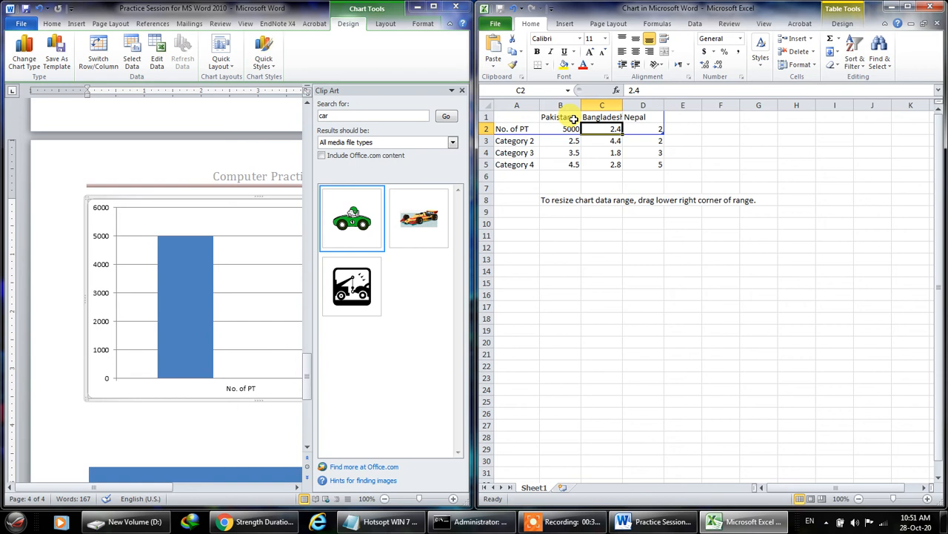
{"action": "type", "text": "2500"}
{"action": "key", "text": "Tab"}
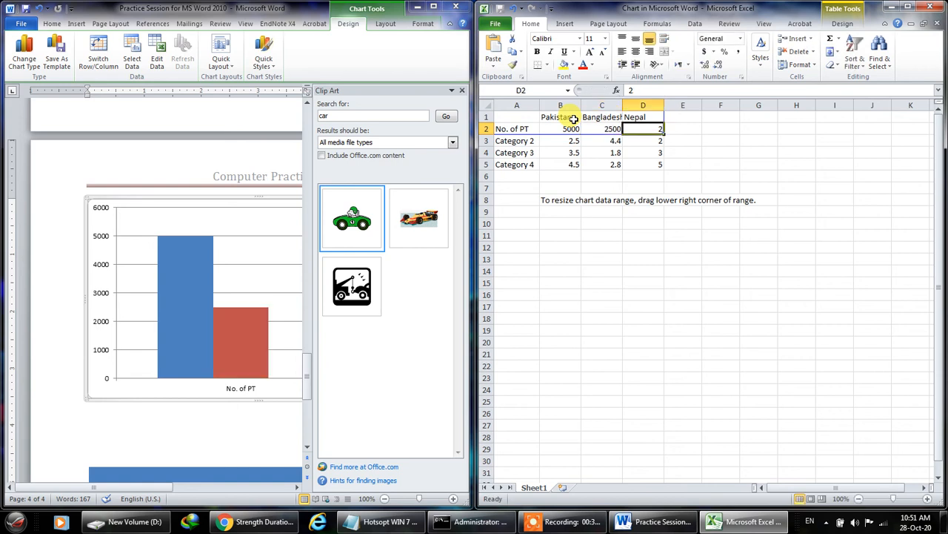
{"action": "type", "text": "1250"}
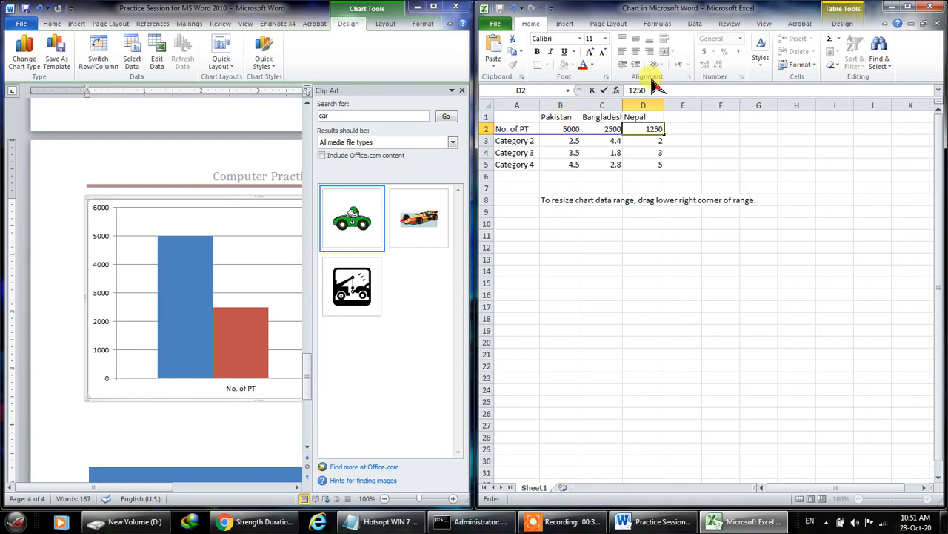
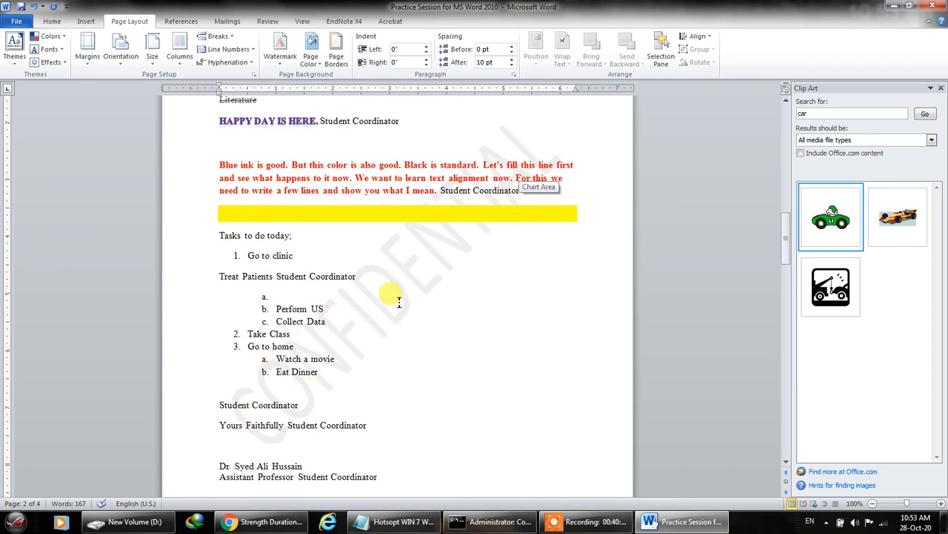
Replace the CONFIDENTIAL watermark with a custom diagonal 'Computer Lab' text watermark.
{"action": "left_click", "coordinate": [280, 53]}
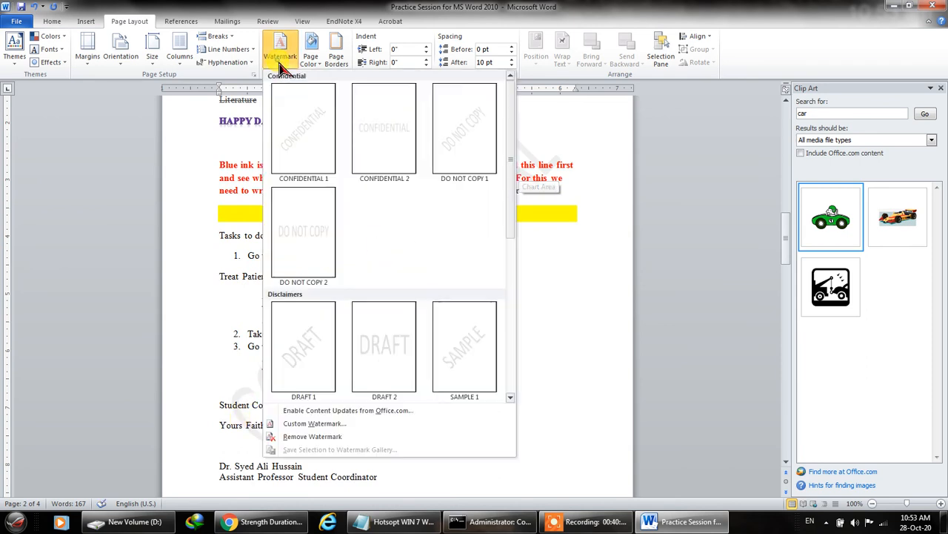
{"action": "left_click", "coordinate": [326, 426]}
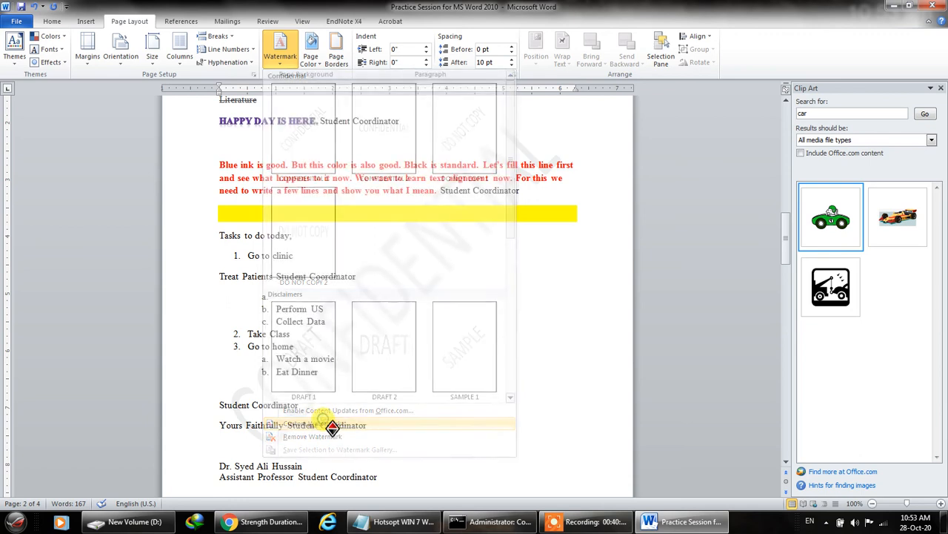
{"action": "left_click_drag", "start_coordinate": [468, 256], "coordinate": [366, 248]}
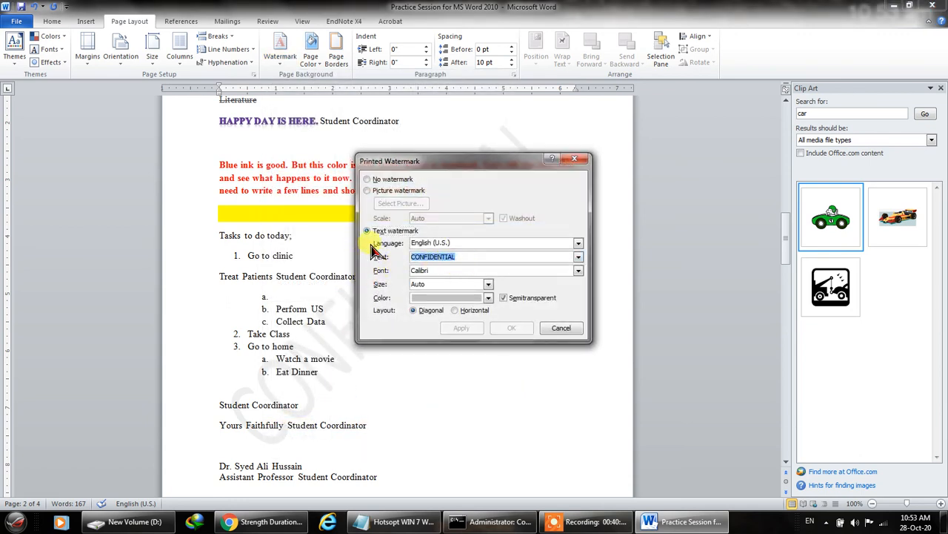
{"action": "type", "text": "Computer Lab"}
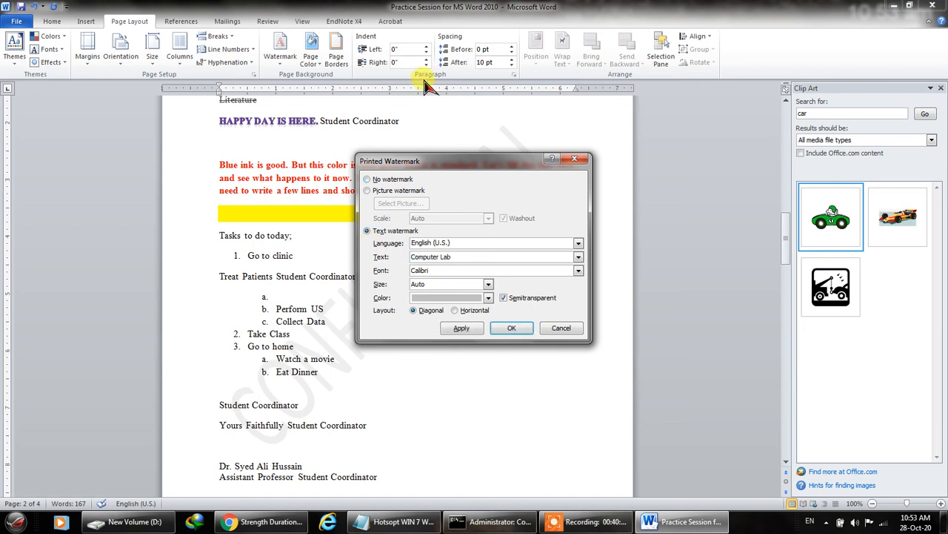
{"action": "left_click", "coordinate": [511, 328]}
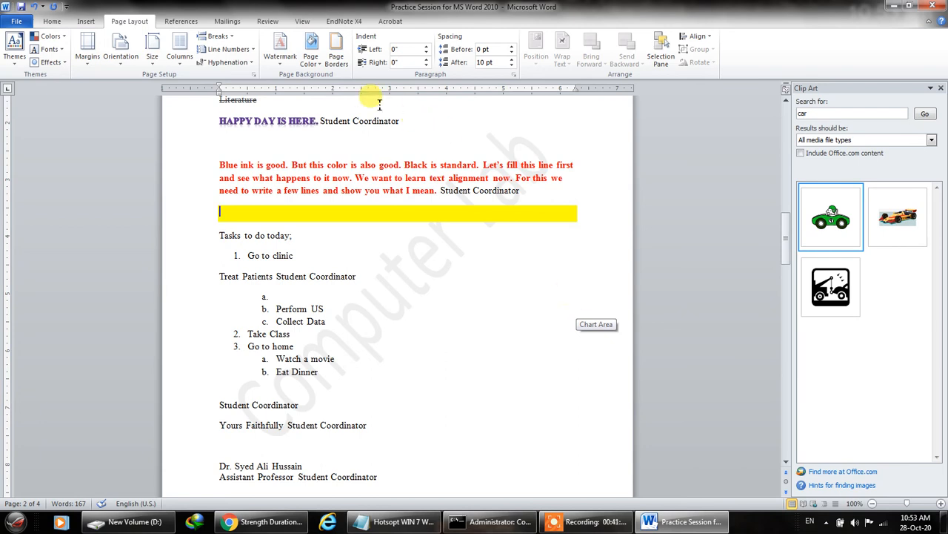
{"action": "left_click", "coordinate": [311, 52]}
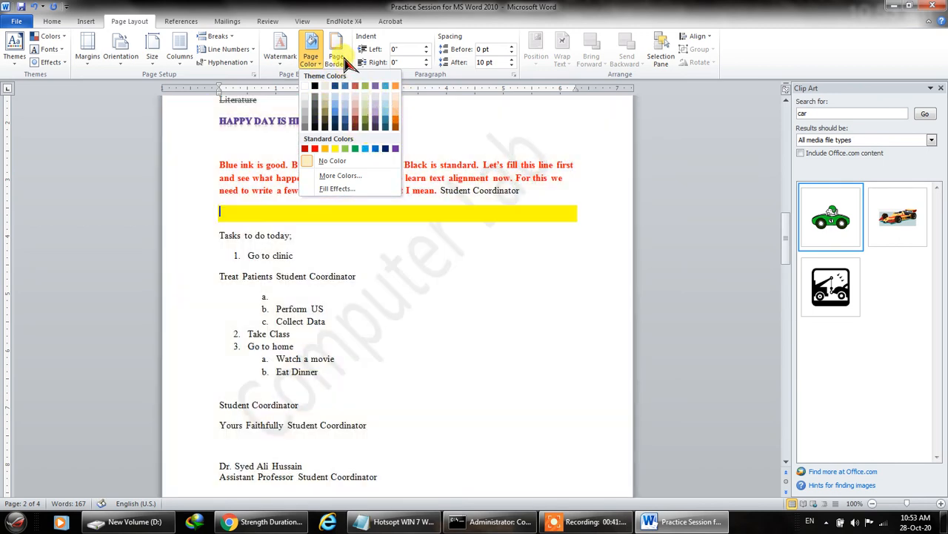
Apply a 3-D double wavy page border to the whole document.
{"action": "left_click", "coordinate": [337, 56]}
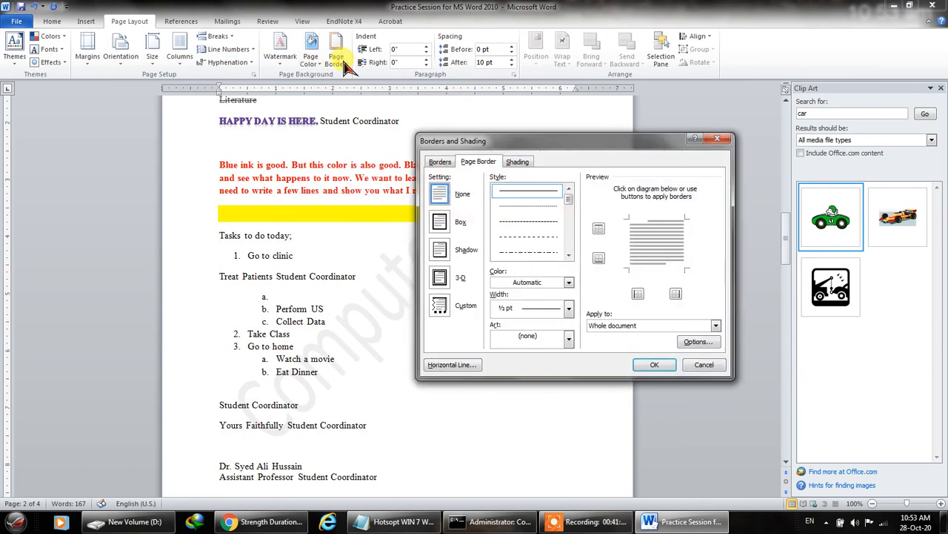
{"action": "left_click", "coordinate": [445, 280]}
{"action": "mouse_move", "coordinate": [567, 195]}
{"action": "left_mouse_down"}
{"action": "mouse_move", "coordinate": [571, 246]}
{"action": "mouse_move", "coordinate": [561, 227]}
{"action": "left_mouse_up"}
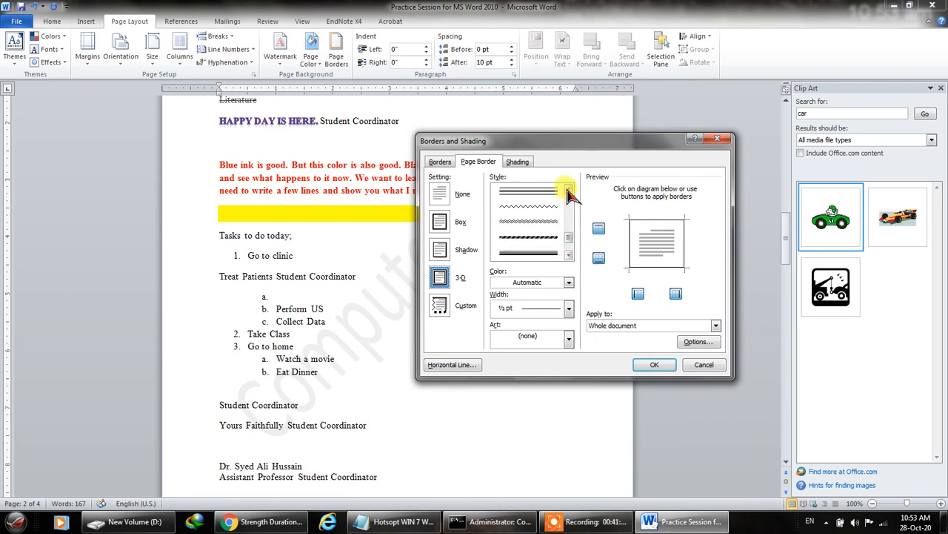
{"action": "left_click", "coordinate": [568, 188]}
{"action": "left_click", "coordinate": [543, 239]}
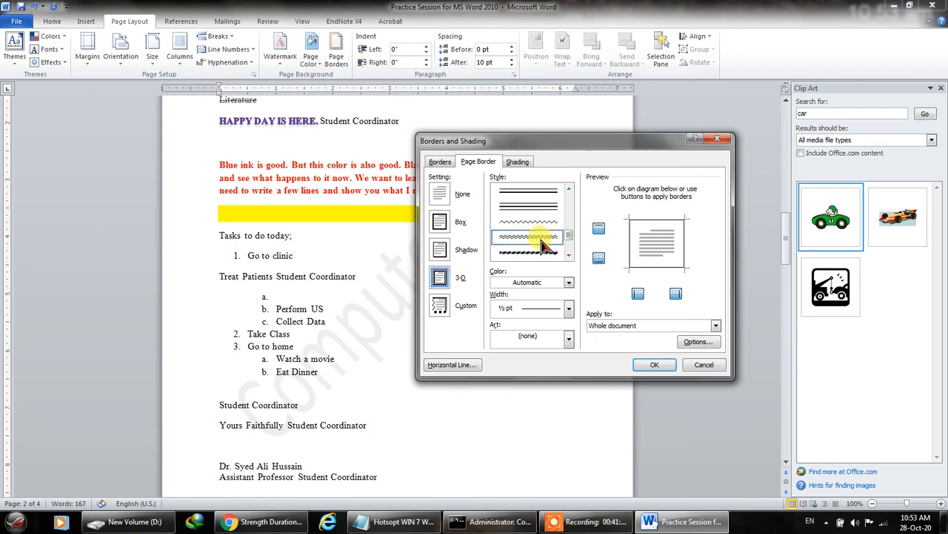
{"action": "left_click", "coordinate": [645, 363]}
{"action": "scroll", "coordinate": [645, 369], "scroll_direction": "down", "scroll_amount": 1}
{"action": "scroll", "coordinate": [645, 368], "scroll_direction": "down", "scroll_amount": 8}
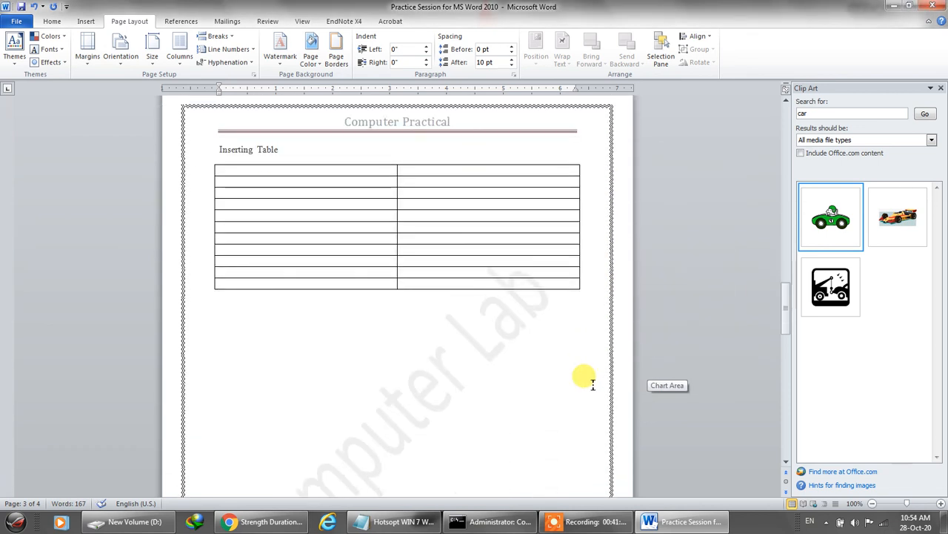
{"action": "scroll", "coordinate": [593, 384], "scroll_direction": "up", "scroll_amount": 15}
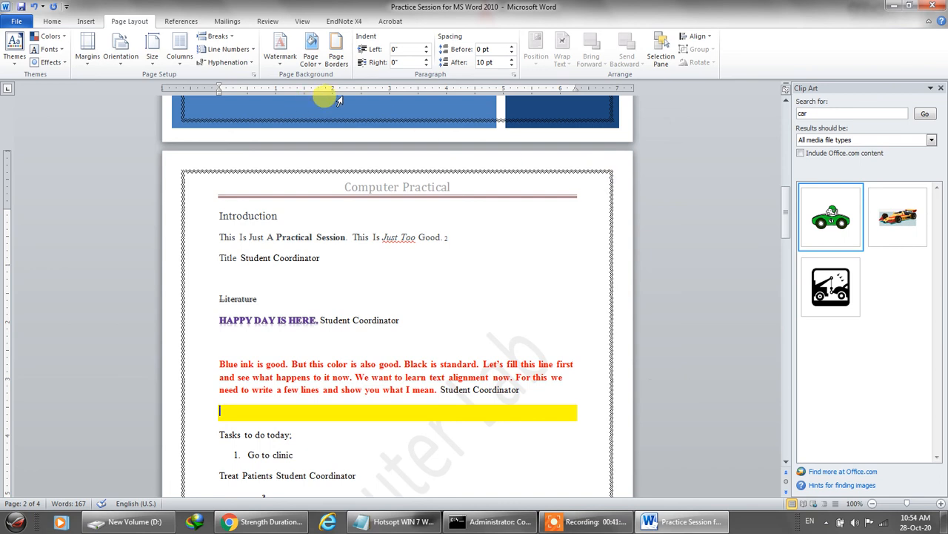
Insert Automatic Table 1 as a contents table, then undo the misplaced table.
{"action": "left_click", "coordinate": [185, 25]}
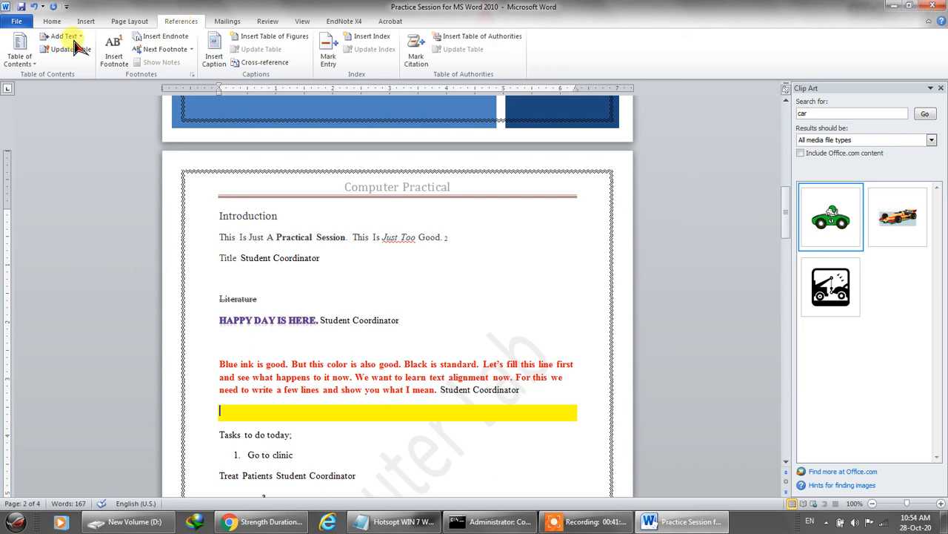
{"action": "left_click", "coordinate": [19, 54]}
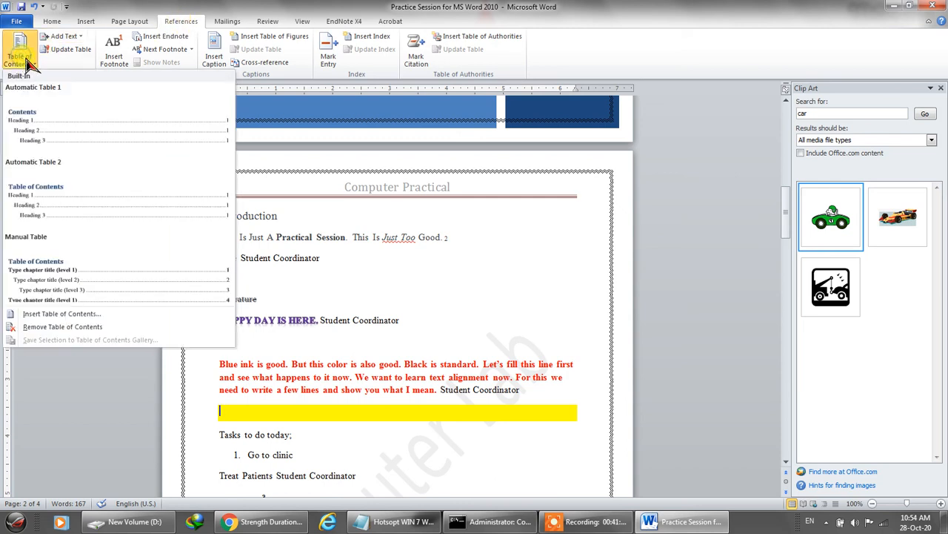
{"action": "left_click", "coordinate": [45, 118]}
{"action": "left_click", "coordinate": [450, 296]}
{"action": "scroll", "coordinate": [434, 297], "scroll_direction": "down", "scroll_amount": 5}
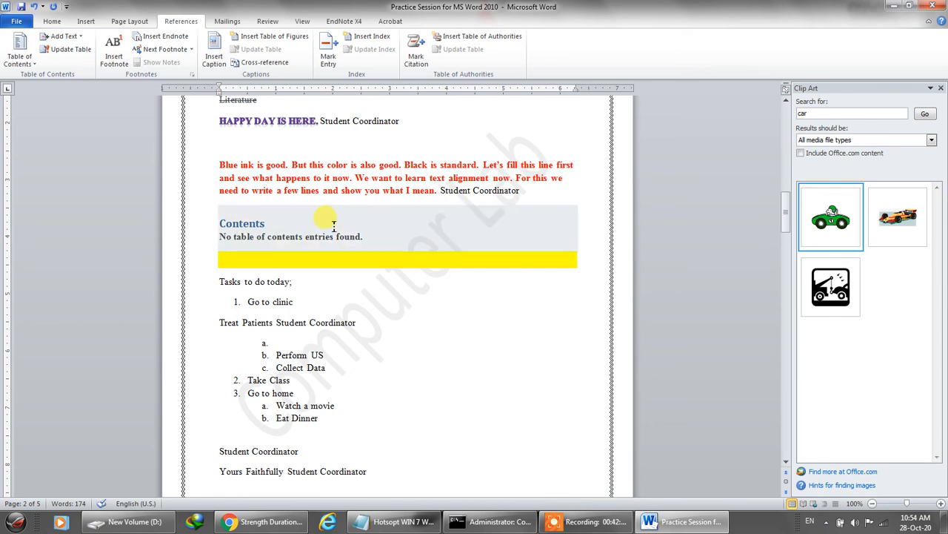
{"action": "key", "text": "ctrl+z"}
{"action": "scroll", "coordinate": [334, 226], "scroll_direction": "up", "scroll_amount": 12}
{"action": "scroll", "coordinate": [331, 239], "scroll_direction": "down", "scroll_amount": 3}
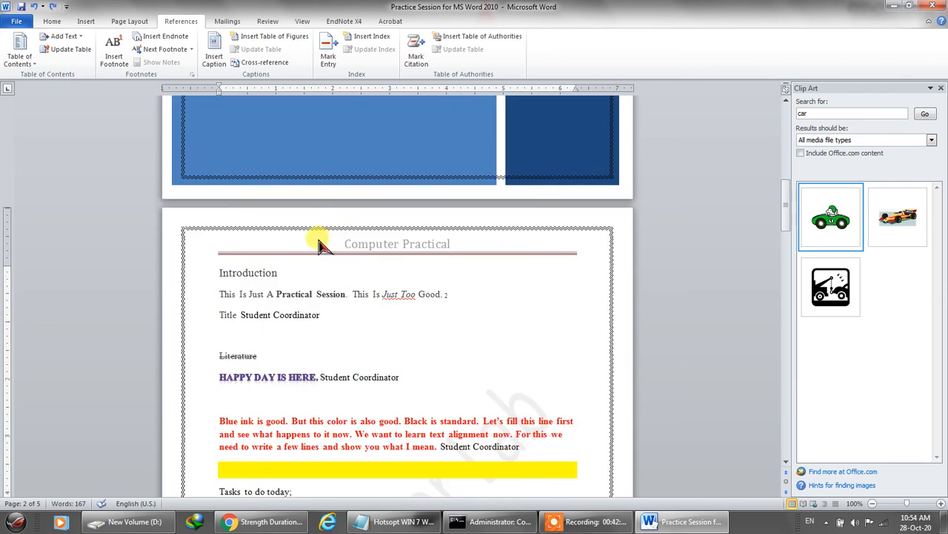
Add a page break before Introduction and insert Automatic Table 1 on the blank page.
{"action": "left_click", "coordinate": [219, 273]}
{"action": "key", "text": "ctrl+Return"}
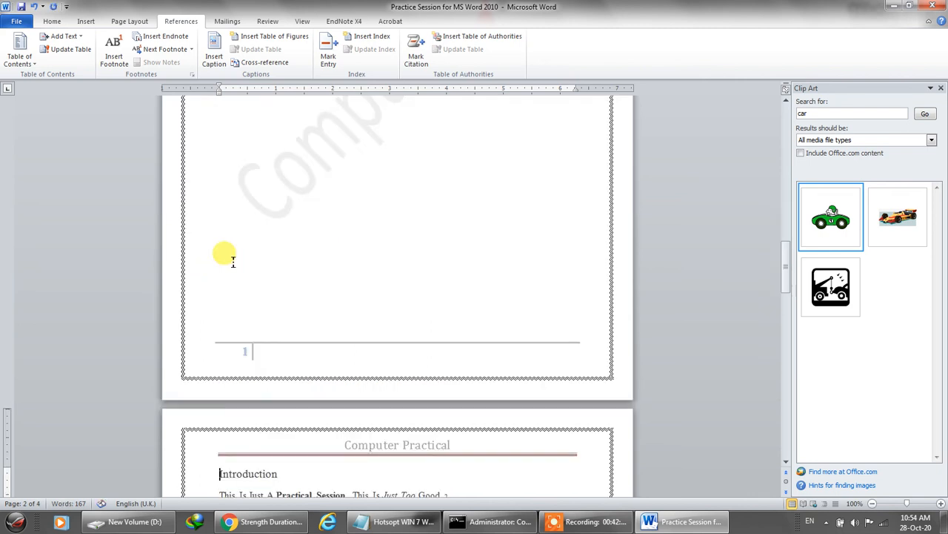
{"action": "scroll", "coordinate": [254, 267], "scroll_direction": "up", "scroll_amount": 14}
{"action": "left_click", "coordinate": [248, 241]}
{"action": "left_click", "coordinate": [21, 57]}
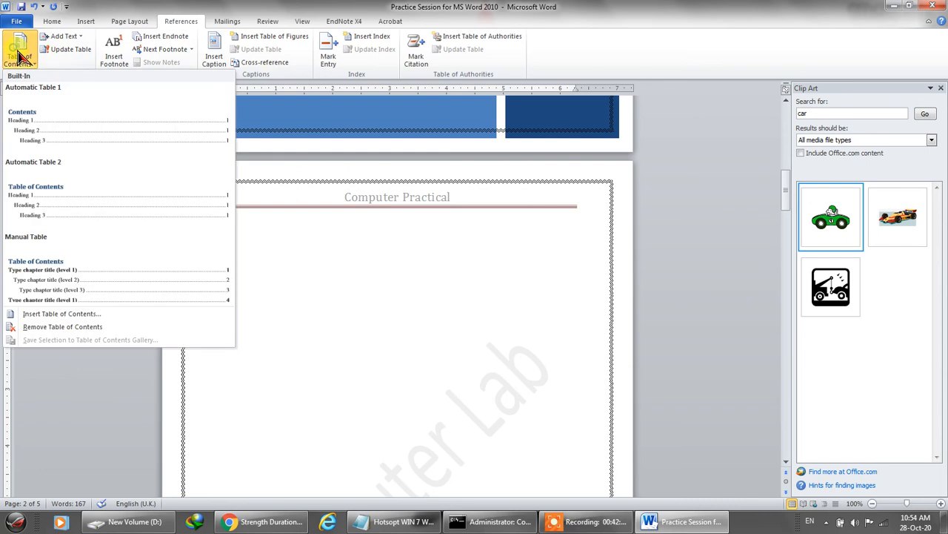
{"action": "left_click", "coordinate": [30, 119]}
{"action": "left_click", "coordinate": [458, 296]}
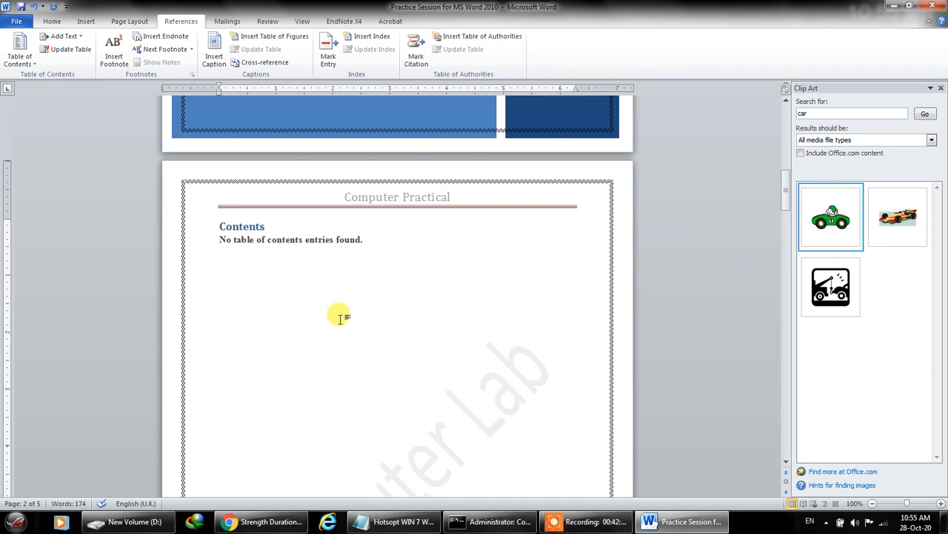
{"action": "scroll", "coordinate": [344, 301], "scroll_direction": "down", "scroll_amount": 10}
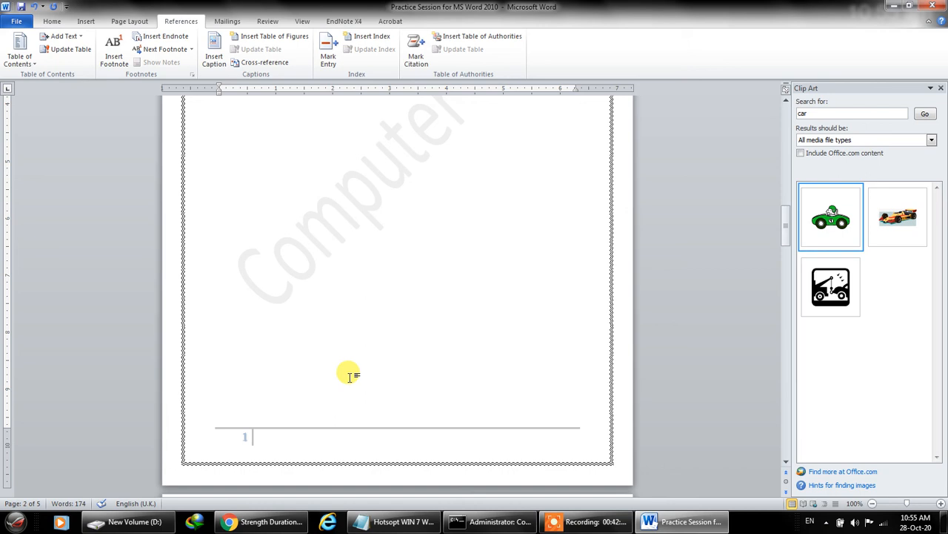
{"action": "scroll", "coordinate": [302, 289], "scroll_direction": "up", "scroll_amount": 2}
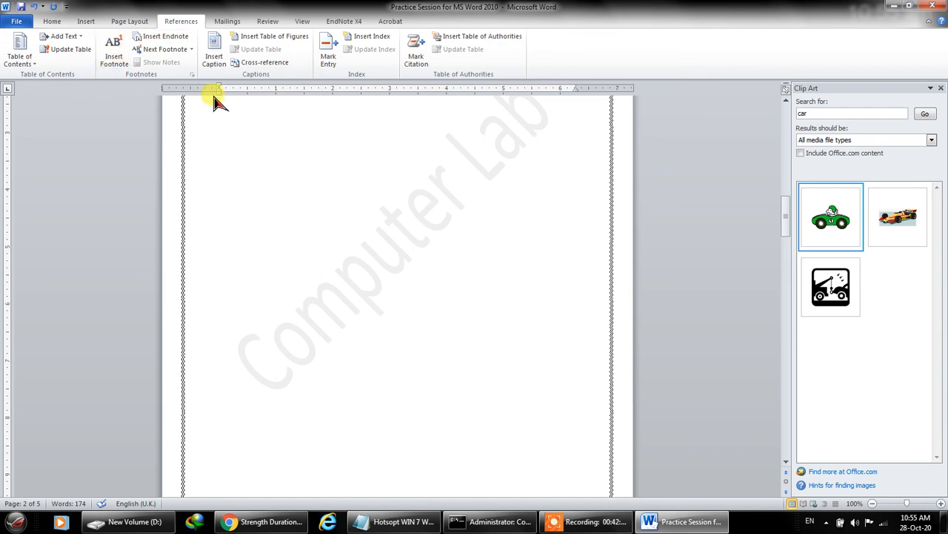
Turn on Track Changes from the Review tools.
{"action": "left_click", "coordinate": [226, 20]}
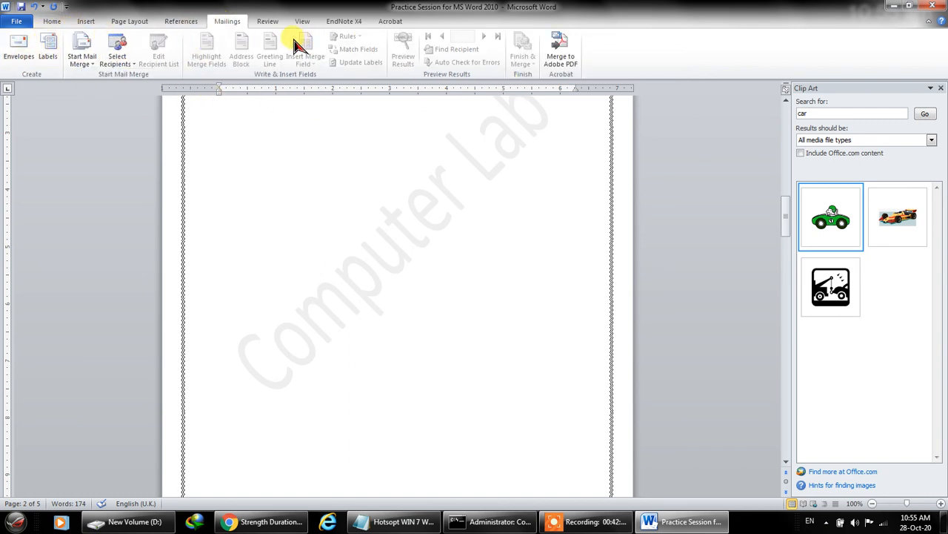
{"action": "left_click", "coordinate": [268, 22]}
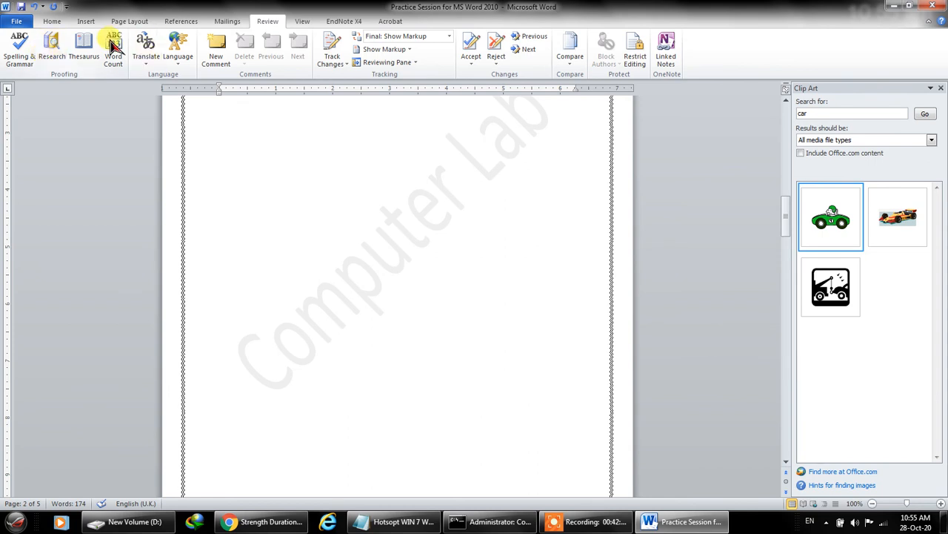
{"action": "scroll", "coordinate": [380, 337], "scroll_direction": "up", "scroll_amount": 5}
{"action": "scroll", "coordinate": [386, 339], "scroll_direction": "up", "scroll_amount": 3}
{"action": "scroll", "coordinate": [384, 337], "scroll_direction": "down", "scroll_amount": 15}
{"action": "scroll", "coordinate": [384, 334], "scroll_direction": "down", "scroll_amount": 12}
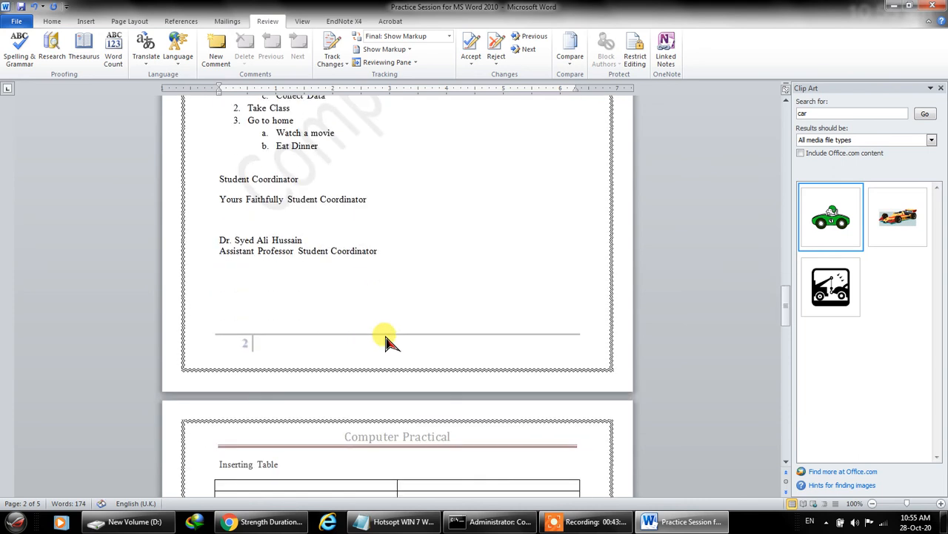
{"action": "scroll", "coordinate": [384, 335], "scroll_direction": "up", "scroll_amount": 2}
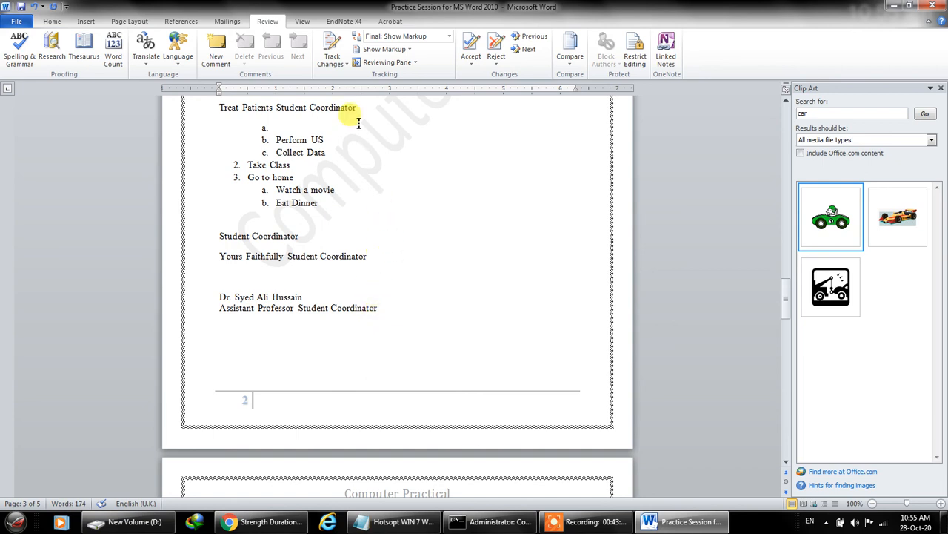
{"action": "left_click", "coordinate": [344, 45]}
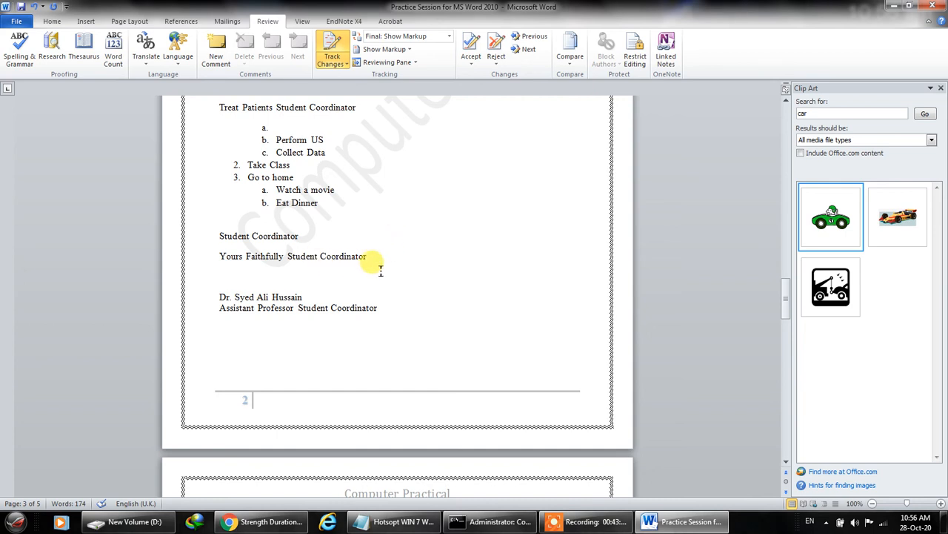
Delete 'Student Coordinator' after 'Yours Faithfully' as a tracked change and view it as Final.
{"action": "left_click_drag", "start_coordinate": [382, 257], "coordinate": [308, 255]}
{"action": "key", "text": "Delete"}
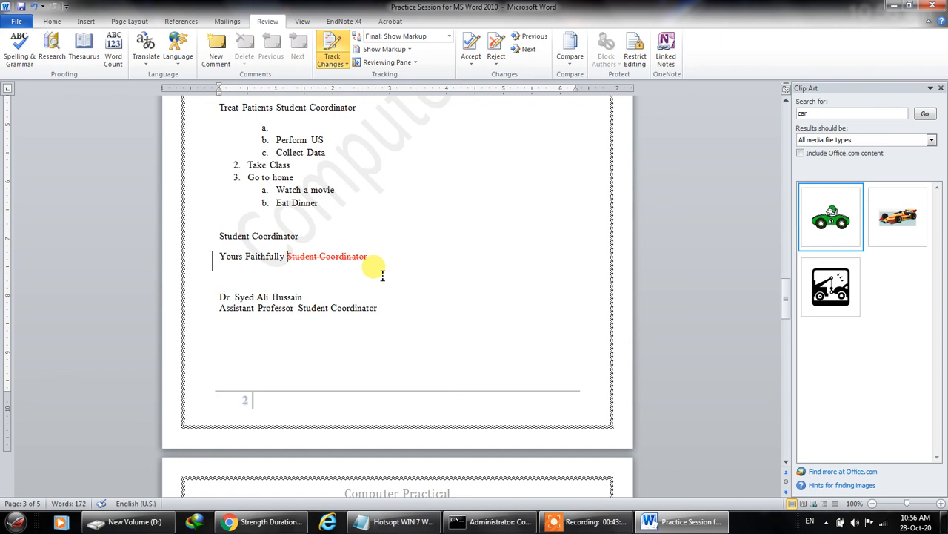
{"action": "left_click", "coordinate": [449, 35]}
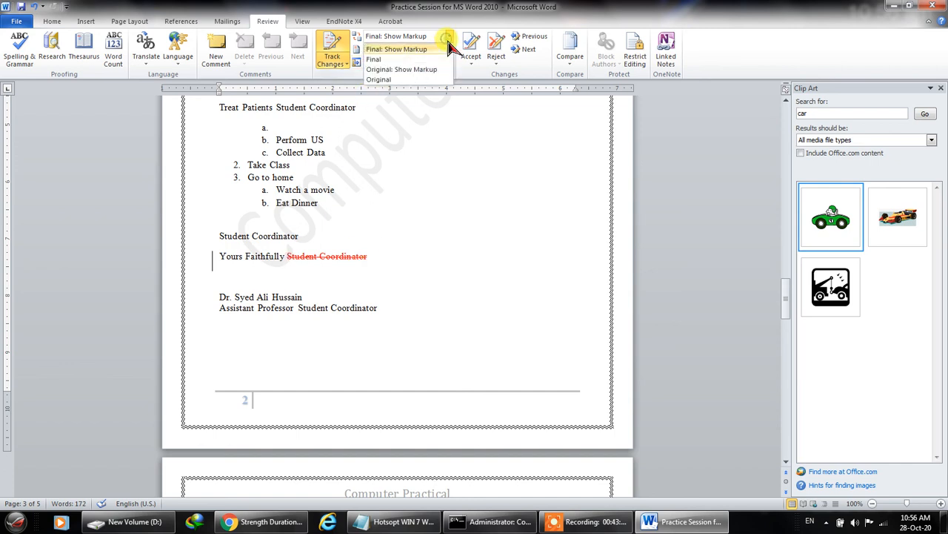
{"action": "left_click", "coordinate": [394, 60]}
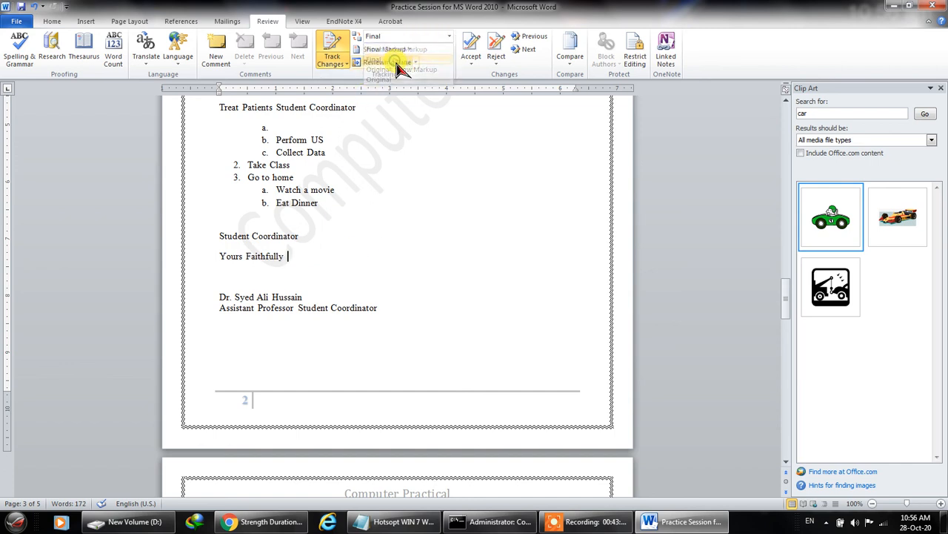
Compare Original Showing Markup and Original displays, then turn off change tracking.
{"action": "left_click", "coordinate": [449, 35]}
{"action": "left_click", "coordinate": [428, 69]}
{"action": "left_click", "coordinate": [449, 37]}
{"action": "left_click", "coordinate": [426, 79]}
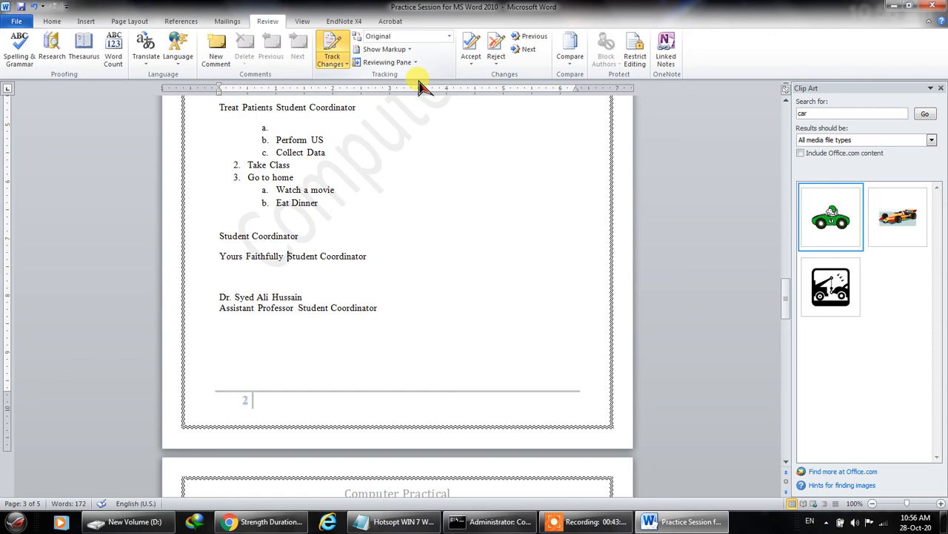
{"action": "left_click", "coordinate": [448, 35]}
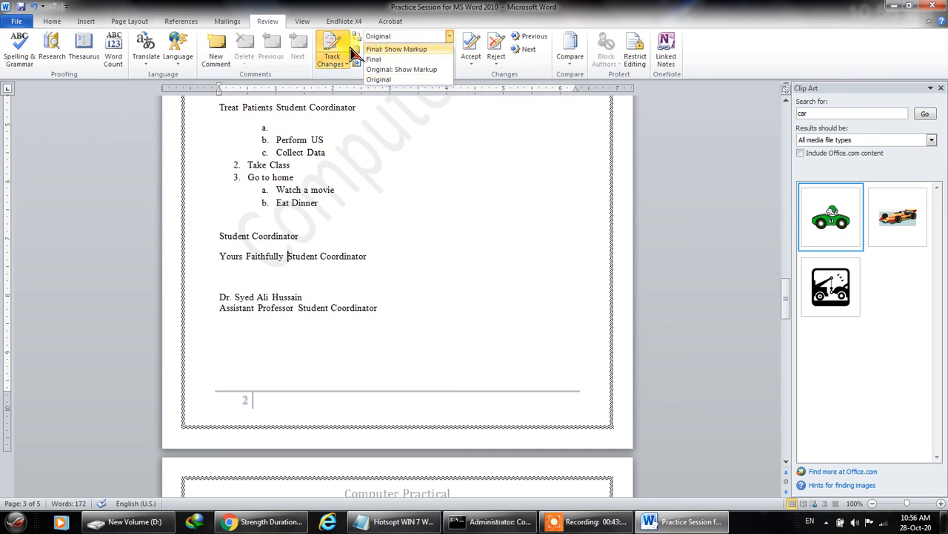
{"action": "left_click", "coordinate": [332, 46]}
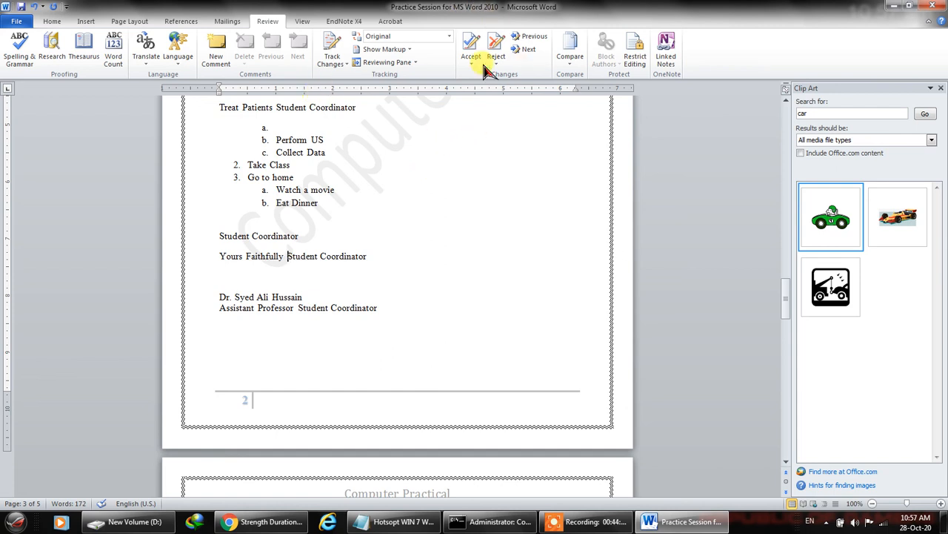
Look over the Compare Documents setup and cancel it without comparing.
{"action": "left_click", "coordinate": [576, 62]}
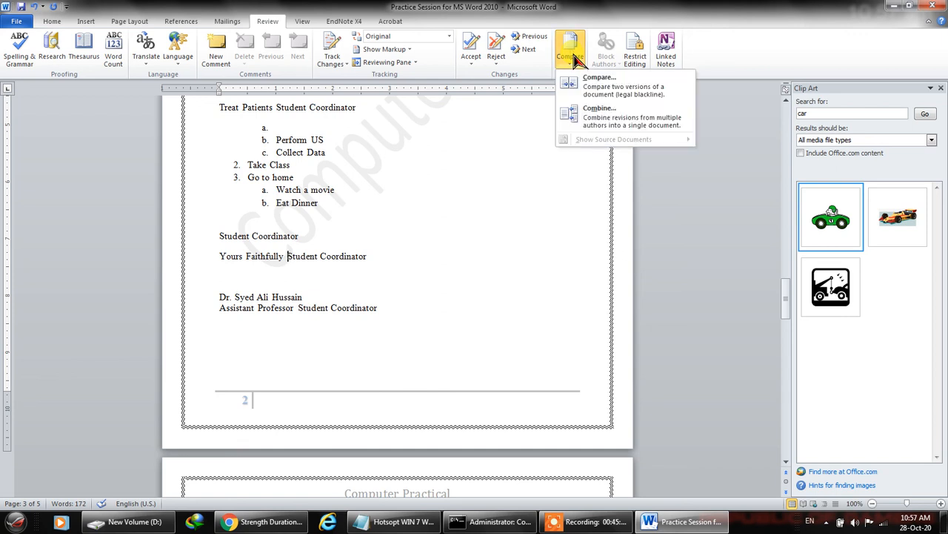
{"action": "left_click", "coordinate": [590, 99]}
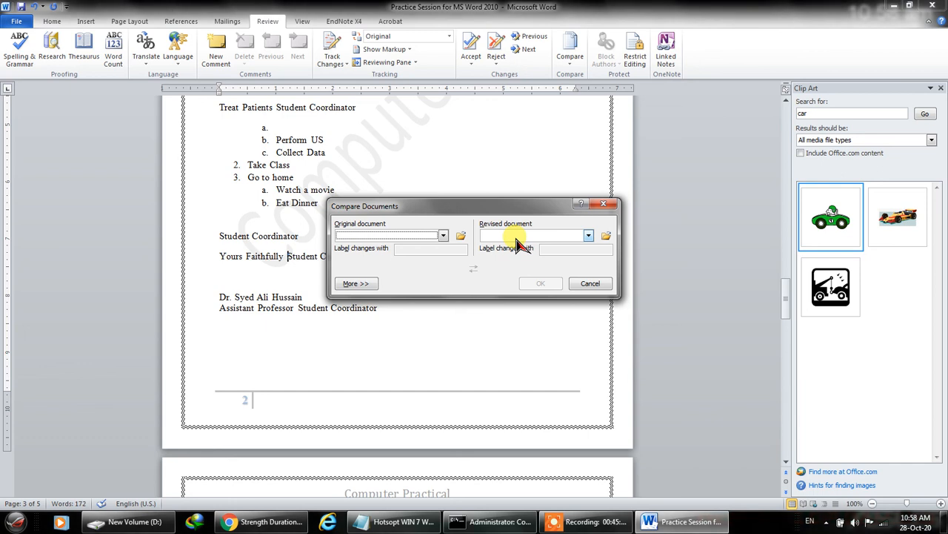
{"action": "left_click", "coordinate": [609, 203]}
{"action": "left_click", "coordinate": [303, 22]}
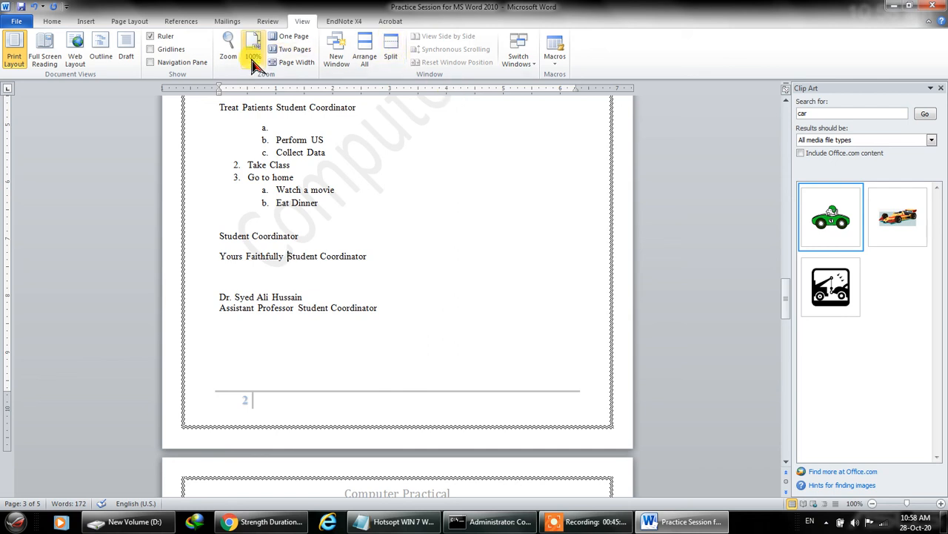
Preview Full Screen Reading and Web Layout views, then return to Print Layout.
{"action": "left_click", "coordinate": [41, 54]}
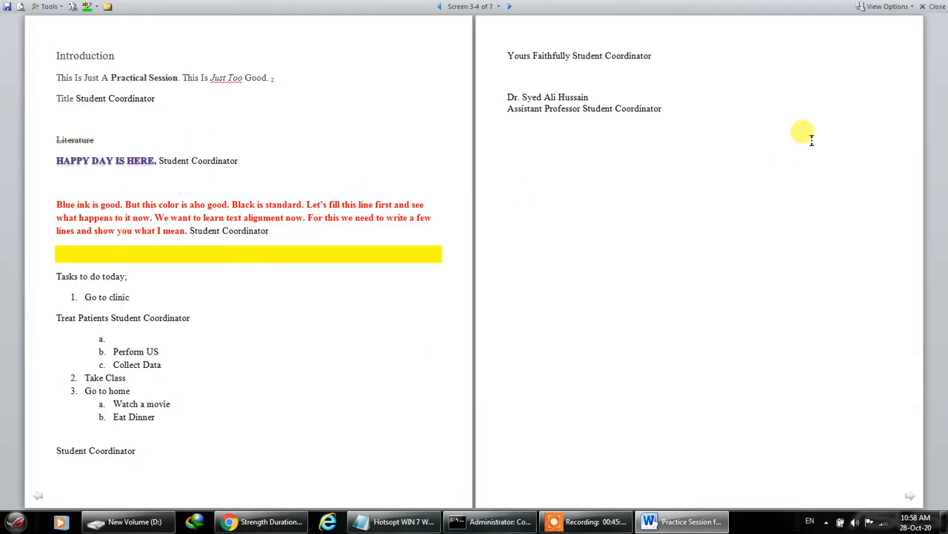
{"action": "key", "text": "Escape"}
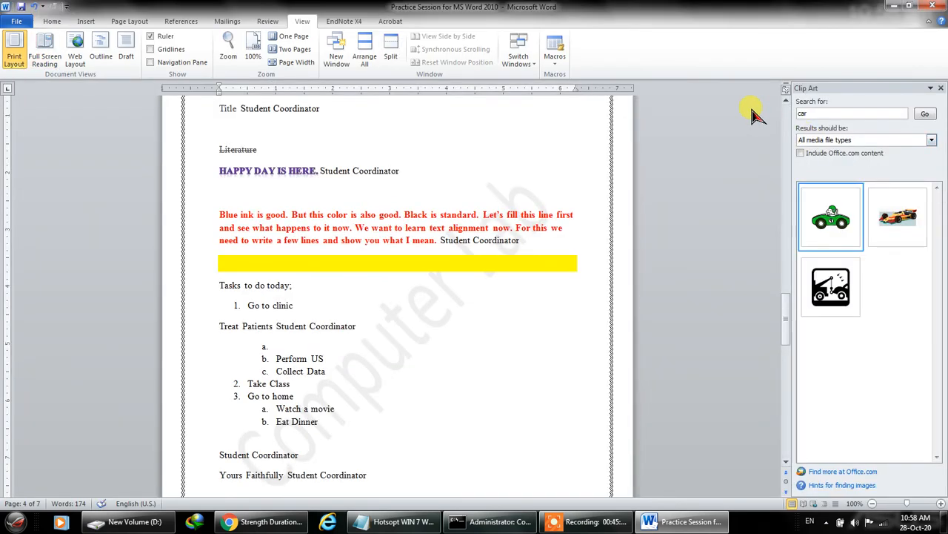
{"action": "left_click", "coordinate": [74, 54]}
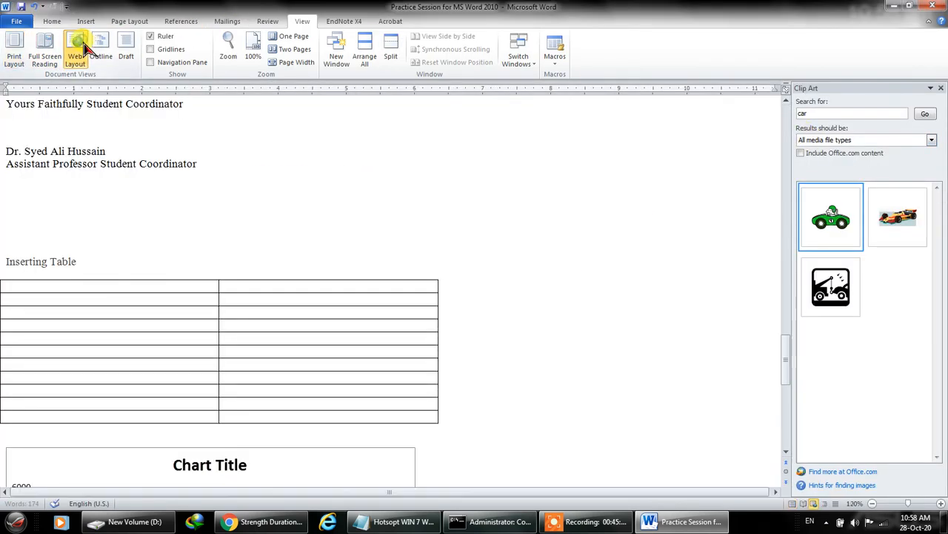
{"action": "scroll", "coordinate": [642, 343], "scroll_direction": "up", "scroll_amount": 15}
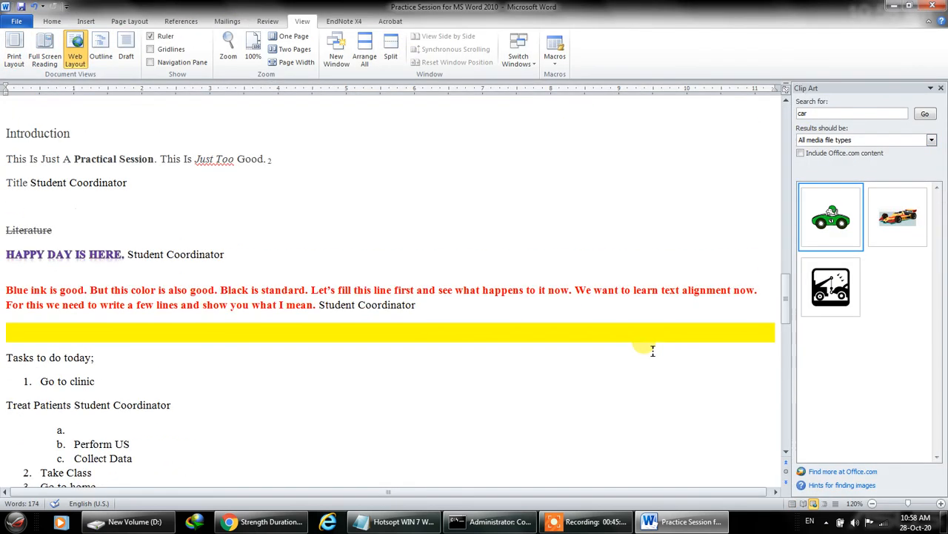
{"action": "scroll", "coordinate": [641, 345], "scroll_direction": "up", "scroll_amount": 10}
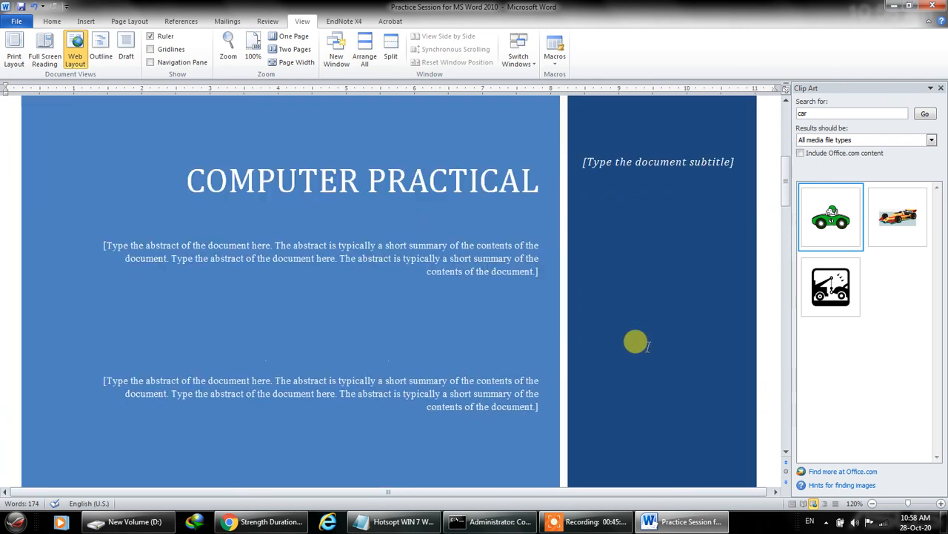
{"action": "scroll", "coordinate": [630, 343], "scroll_direction": "down", "scroll_amount": 4}
{"action": "left_click", "coordinate": [15, 56]}
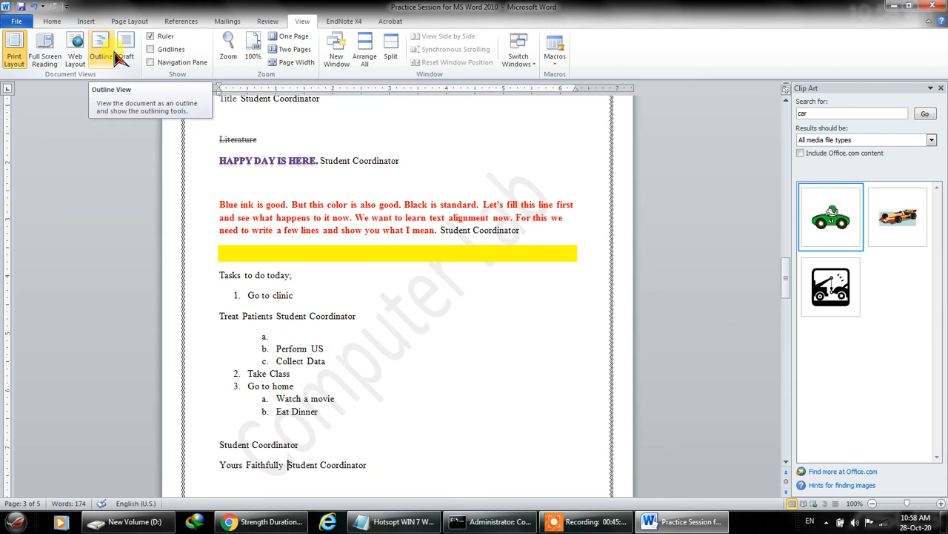
Toggle gridlines on and off, and show page thumbnails in the Navigation Pane before closing it.
{"action": "left_click", "coordinate": [150, 49]}
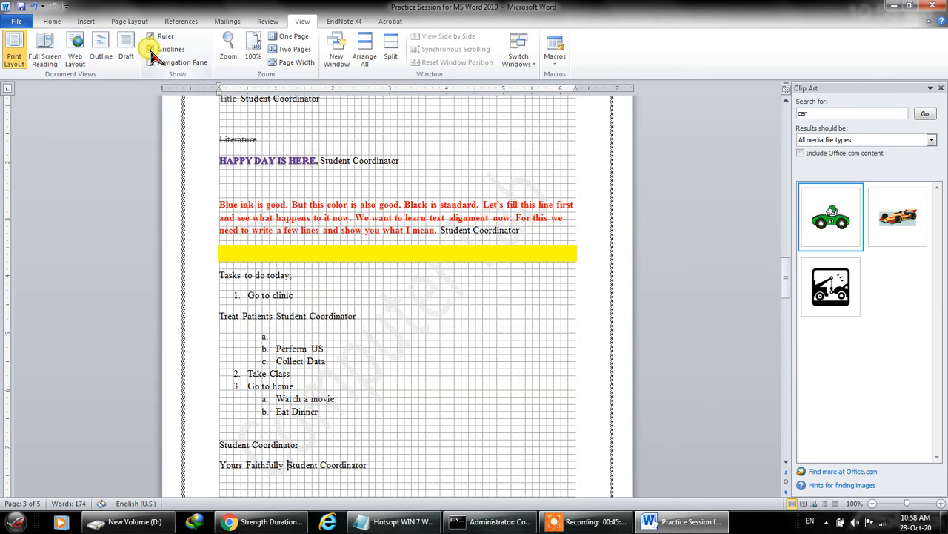
{"action": "left_click", "coordinate": [151, 50]}
{"action": "left_click", "coordinate": [150, 49]}
{"action": "left_click", "coordinate": [151, 50]}
{"action": "left_click", "coordinate": [150, 62]}
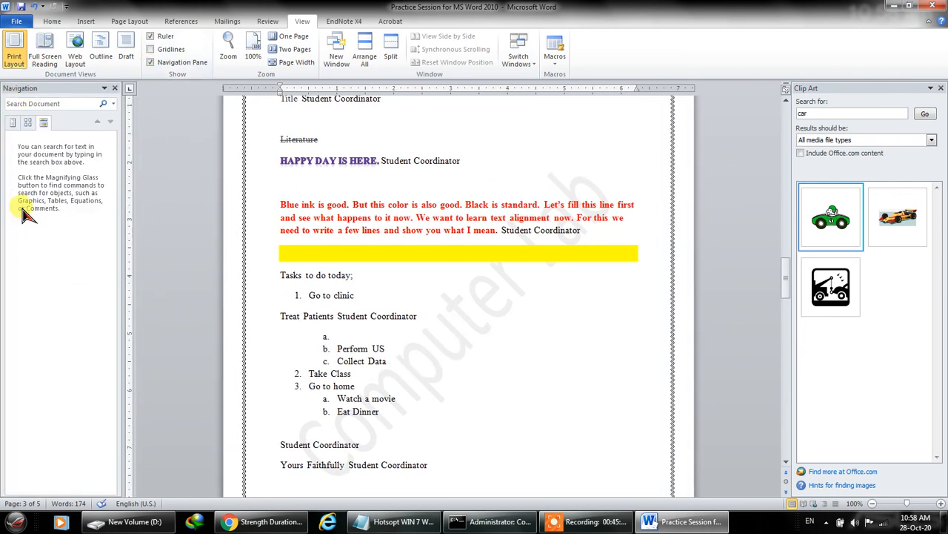
{"action": "left_click", "coordinate": [27, 122]}
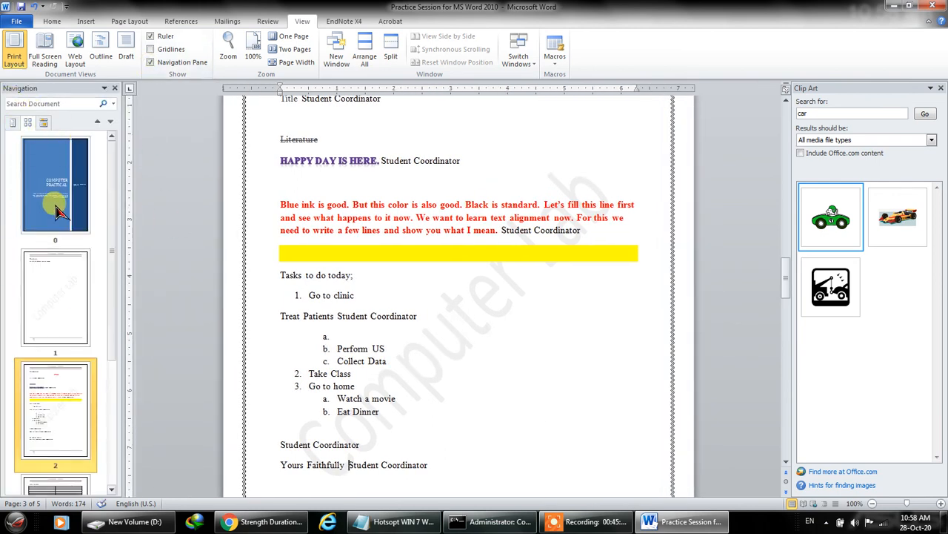
{"action": "left_click", "coordinate": [66, 275]}
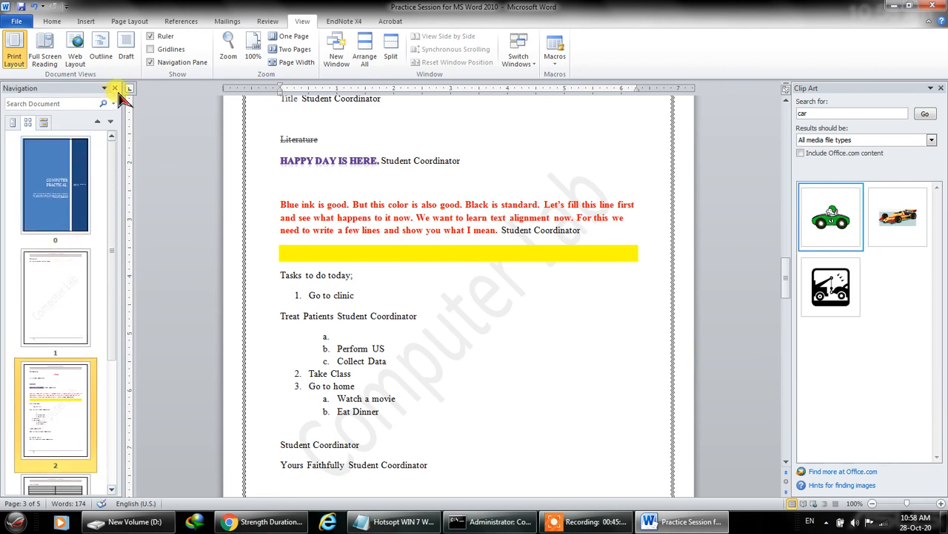
{"action": "left_click", "coordinate": [151, 62]}
{"action": "left_click", "coordinate": [229, 49]}
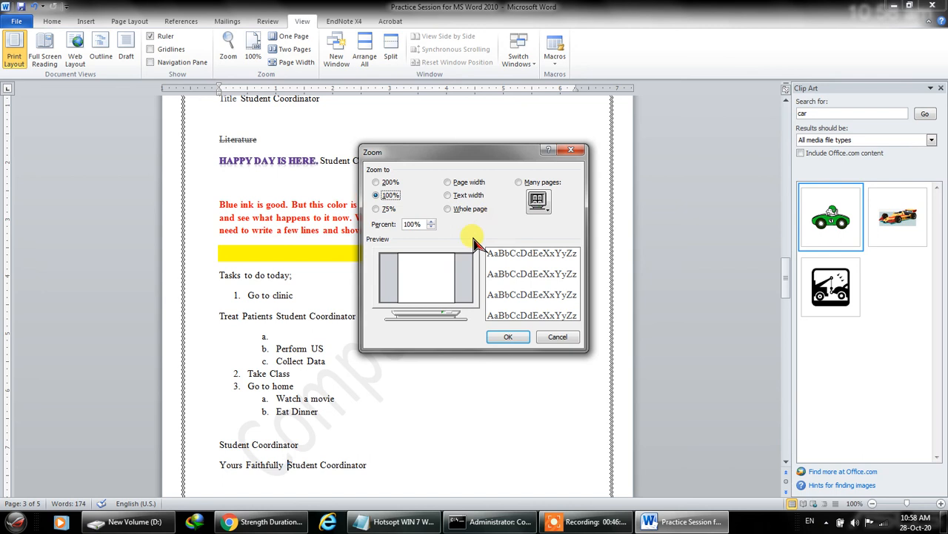
Zoom to 200%, then try 100%, One Page, Two Pages, Page Width and Two Pages.
{"action": "left_click", "coordinate": [376, 181]}
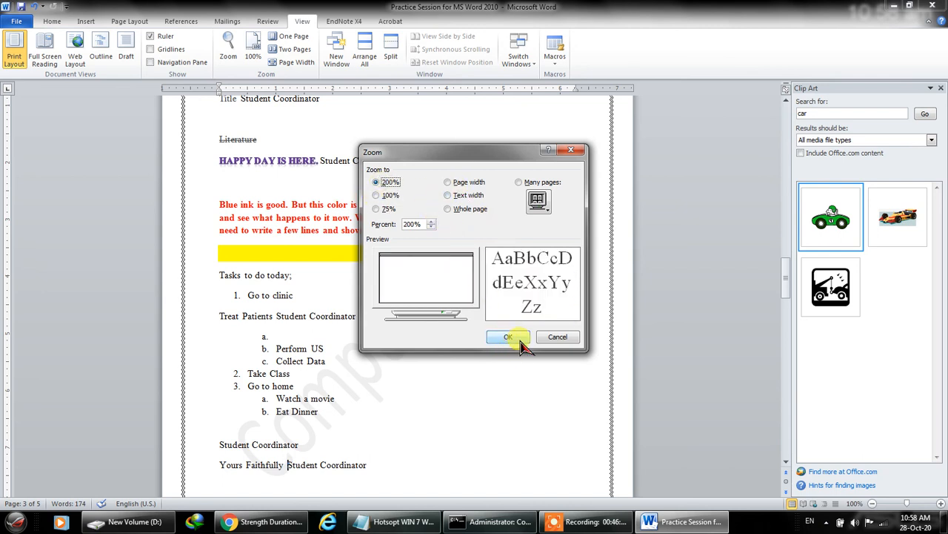
{"action": "left_click", "coordinate": [508, 337]}
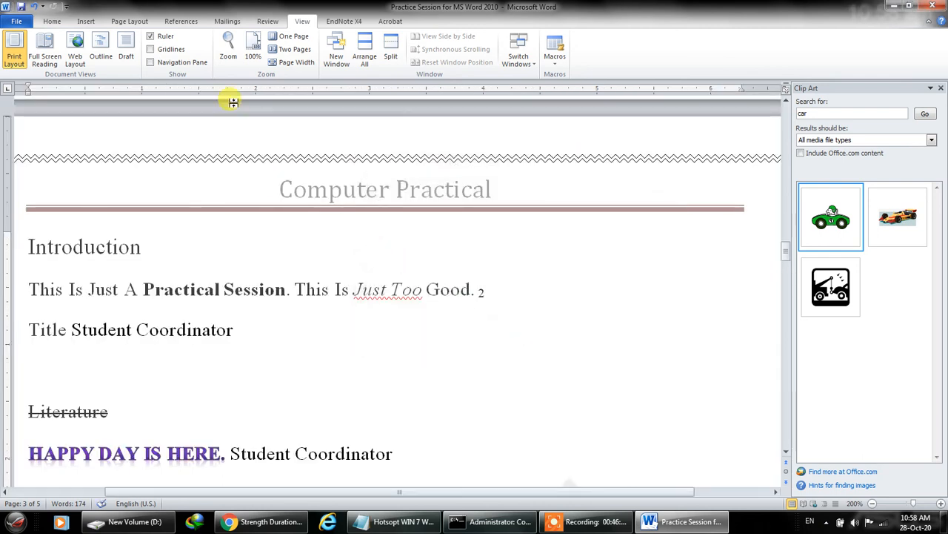
{"action": "left_click", "coordinate": [252, 58]}
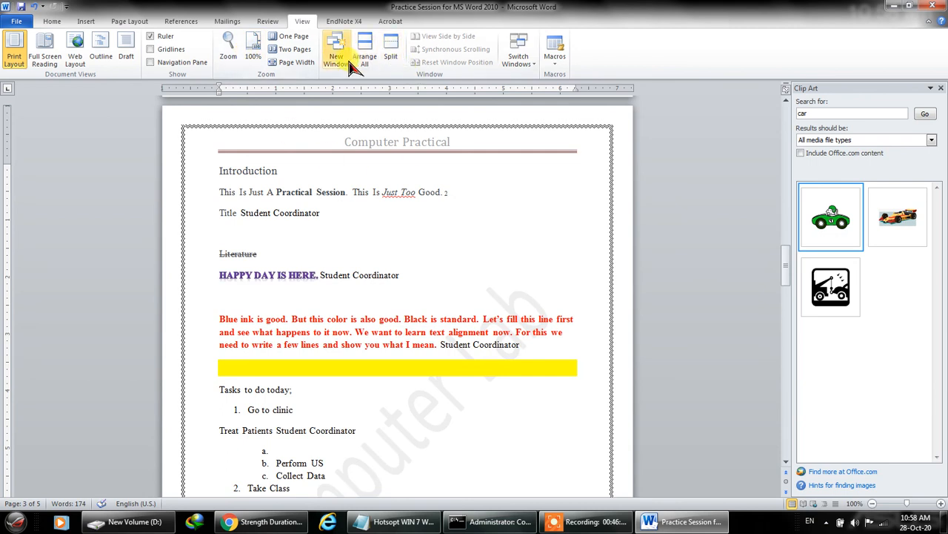
{"action": "left_click", "coordinate": [291, 37]}
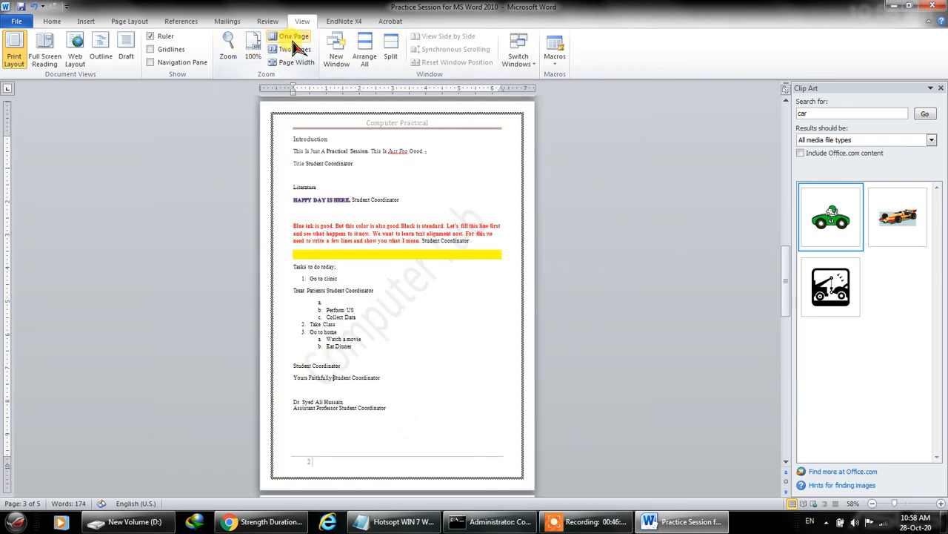
{"action": "left_click", "coordinate": [296, 50]}
{"action": "left_click", "coordinate": [296, 62]}
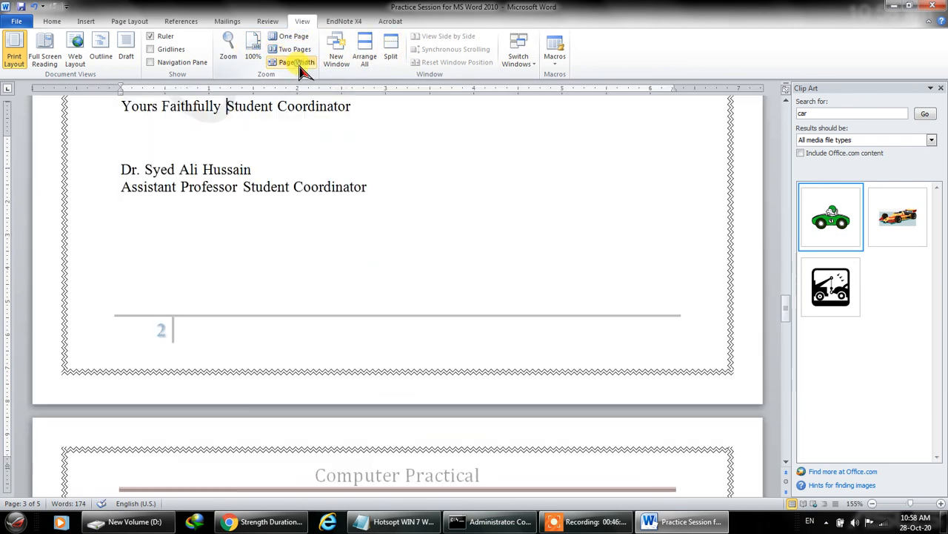
{"action": "left_click", "coordinate": [296, 49]}
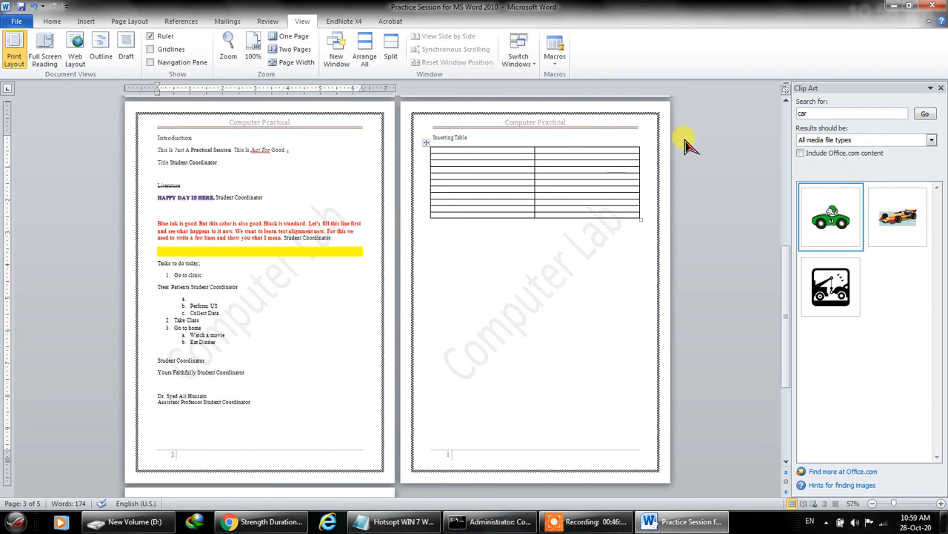
Fine-tune the zoom with Ctrl+scroll to around 130%.
{"action": "scroll", "coordinate": [699, 159], "scroll_direction": "down", "scroll_amount": 5, "text": "ctrl"}
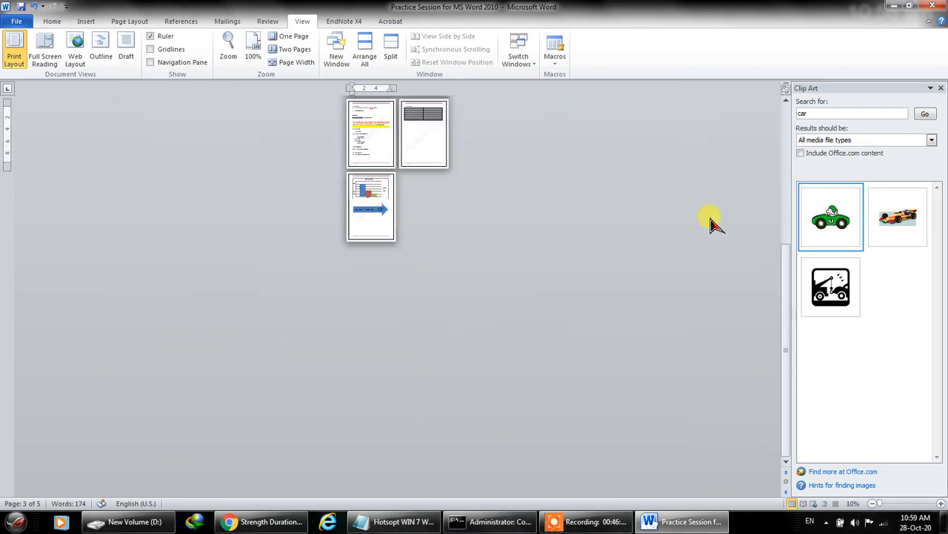
{"action": "scroll", "coordinate": [710, 222], "scroll_direction": "up", "scroll_amount": 2, "text": "ctrl"}
{"action": "scroll", "coordinate": [710, 223], "scroll_direction": "down", "scroll_amount": 2, "text": "ctrl"}
{"action": "scroll", "coordinate": [698, 244], "scroll_direction": "up", "scroll_amount": 8, "text": "ctrl"}
{"action": "scroll", "coordinate": [698, 244], "scroll_direction": "up", "scroll_amount": 6}
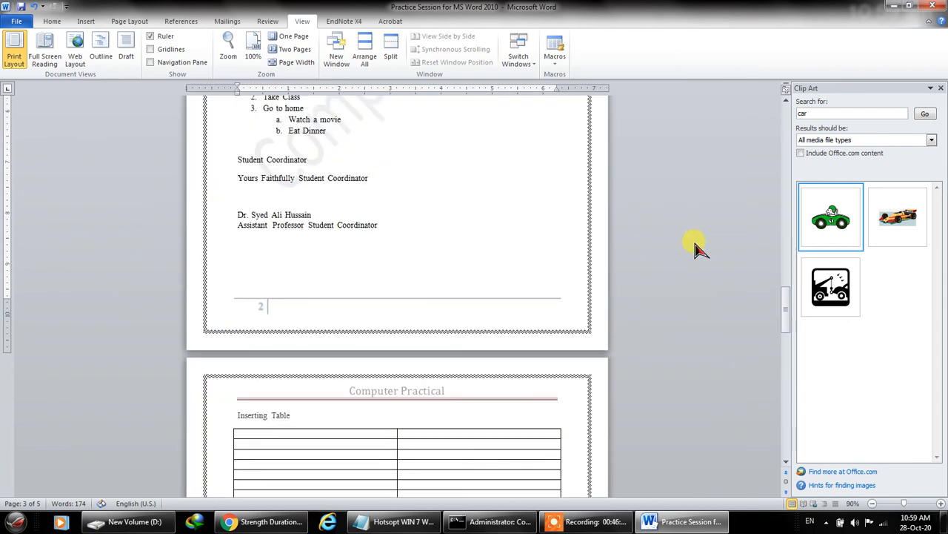
{"action": "scroll", "coordinate": [698, 244], "scroll_direction": "up", "scroll_amount": 3, "text": "ctrl"}
{"action": "scroll", "coordinate": [699, 246], "scroll_direction": "up", "scroll_amount": 3}
{"action": "scroll", "coordinate": [699, 246], "scroll_direction": "up", "scroll_amount": 3}
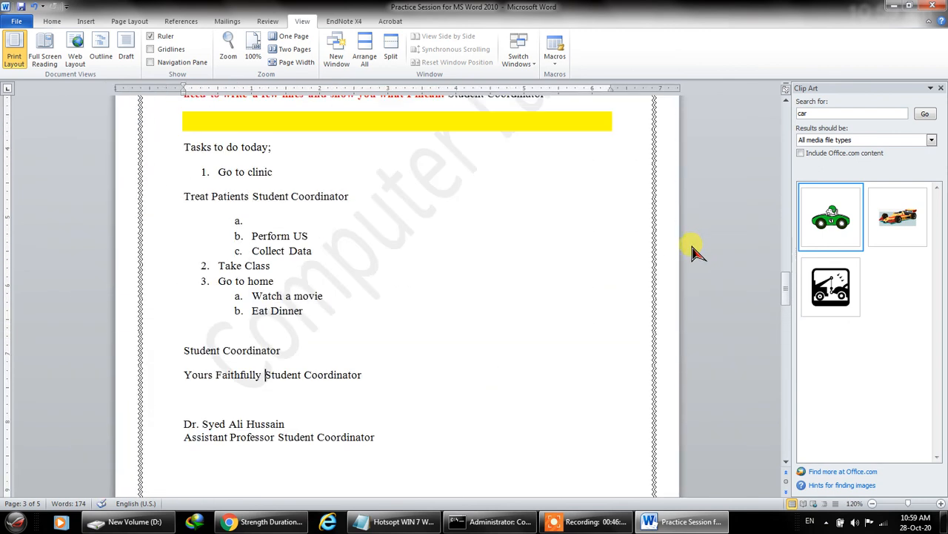
{"action": "scroll", "coordinate": [692, 240], "scroll_direction": "down", "scroll_amount": 6}
{"action": "scroll", "coordinate": [692, 240], "scroll_direction": "up", "scroll_amount": 3}
{"action": "scroll", "coordinate": [693, 239], "scroll_direction": "up", "scroll_amount": 1, "text": "ctrl"}
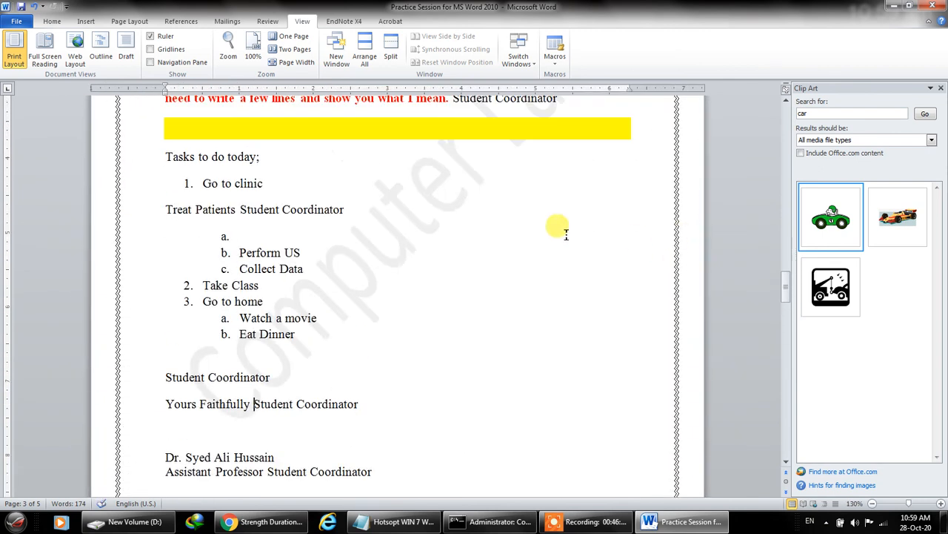
Switch the ribbon to the EndNote X4 citation and bibliography tools.
{"action": "left_click", "coordinate": [344, 21]}
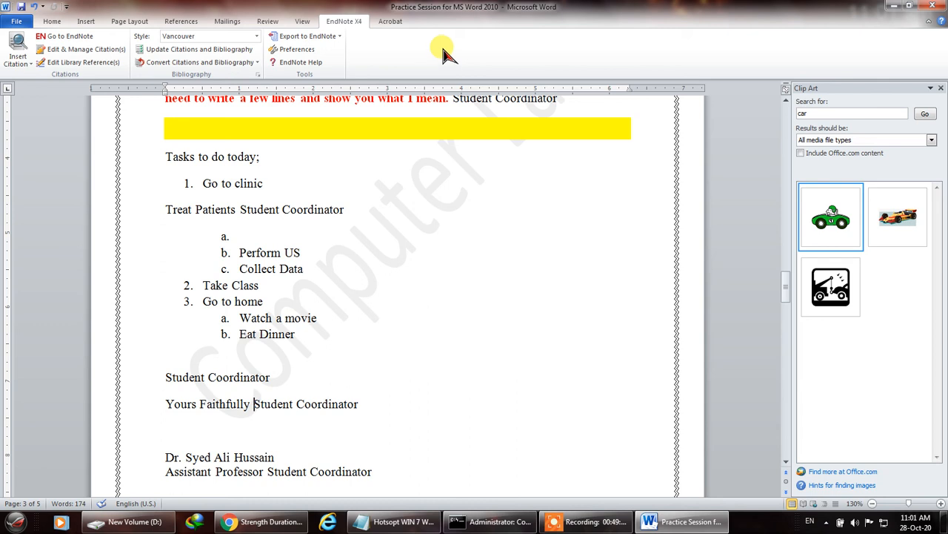
Show the Acrobat PDF creation tools and scroll back up the document.
{"action": "left_click", "coordinate": [390, 22]}
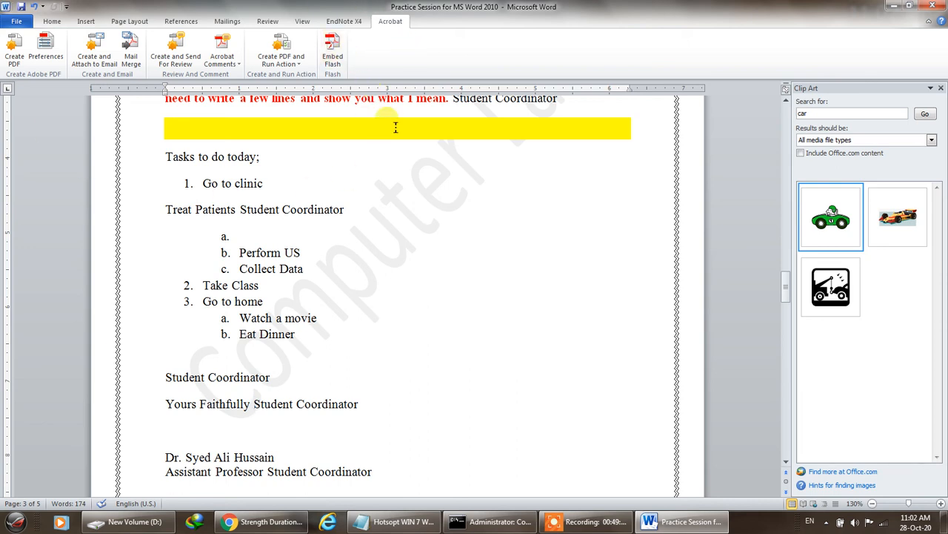
{"action": "scroll", "coordinate": [435, 238], "scroll_direction": "up", "scroll_amount": 4}
{"action": "scroll", "coordinate": [435, 237], "scroll_direction": "up", "scroll_amount": 3}
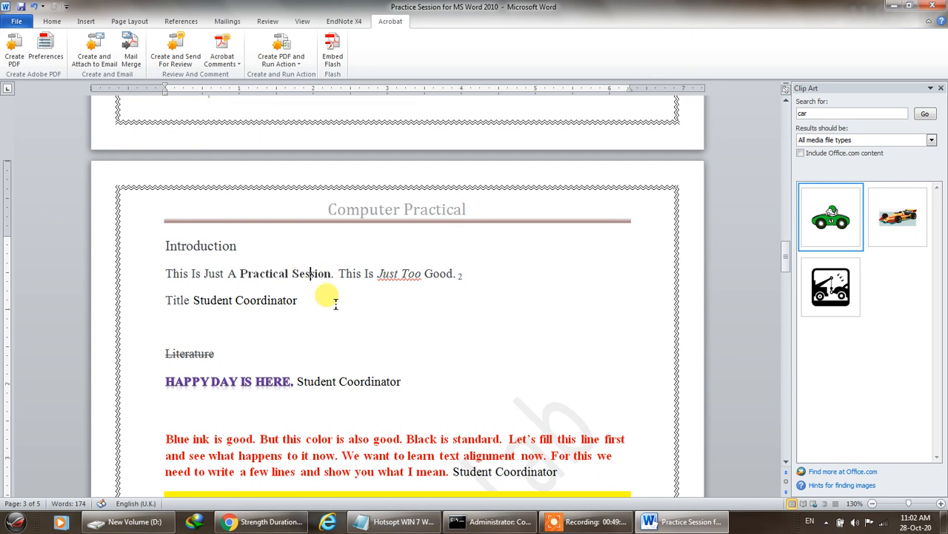